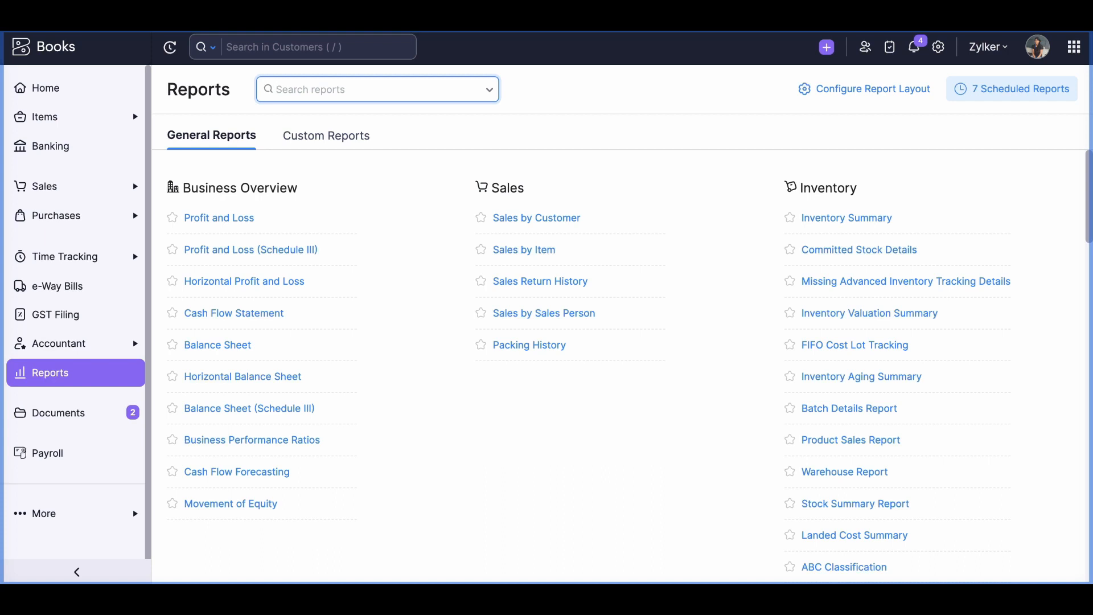
Open the Profit and Loss report and review its income, cost of goods sold, expense and net profit sections
click(238, 218)
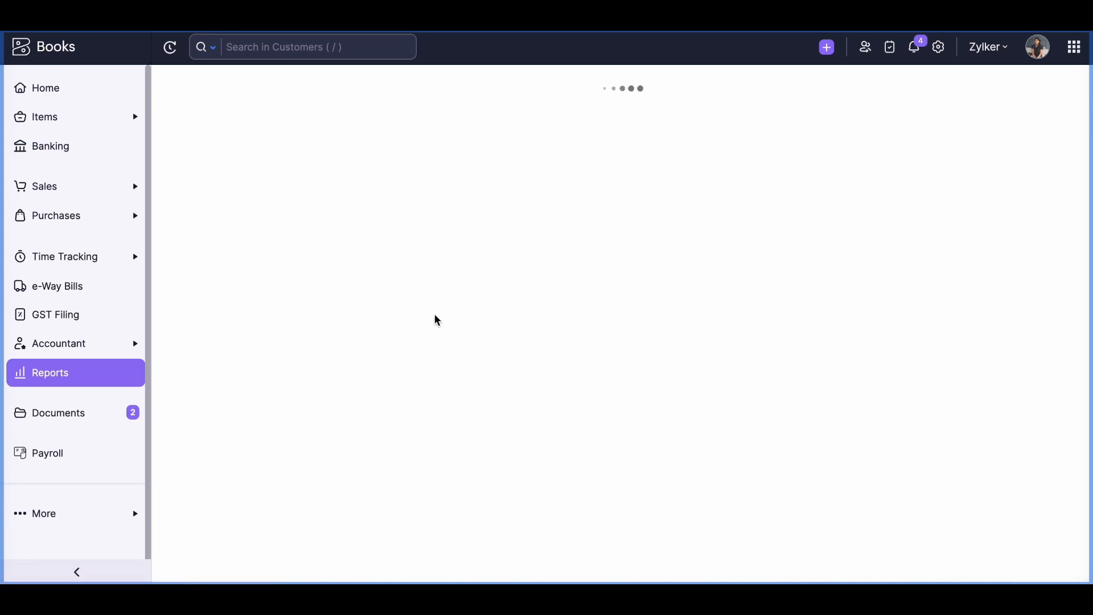
scroll(498, 329, down, 2)
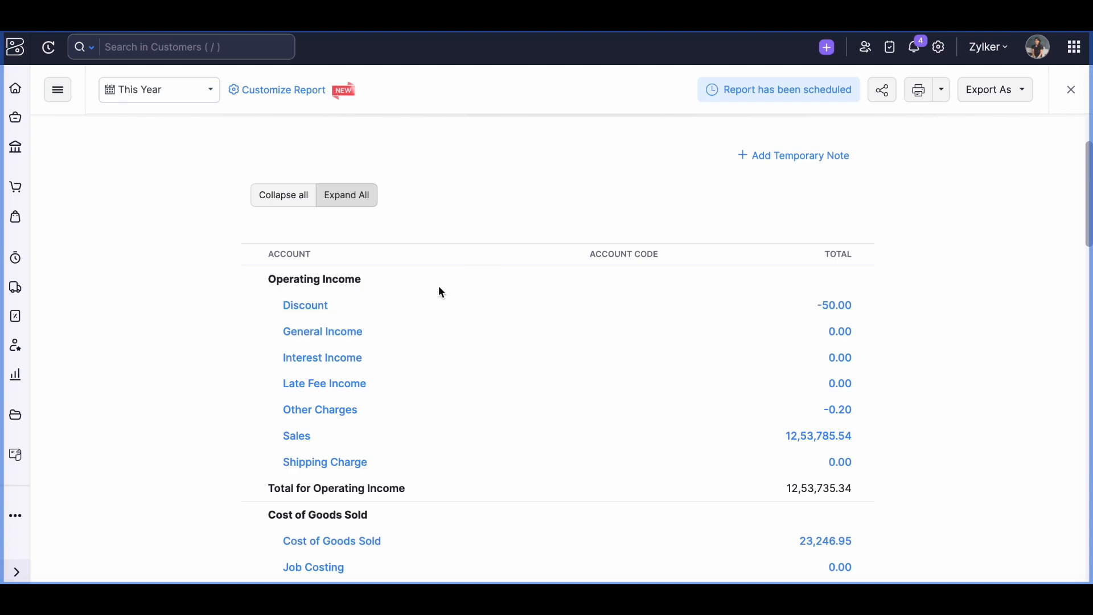
scroll(430, 308, down, 1)
scroll(430, 308, down, 6)
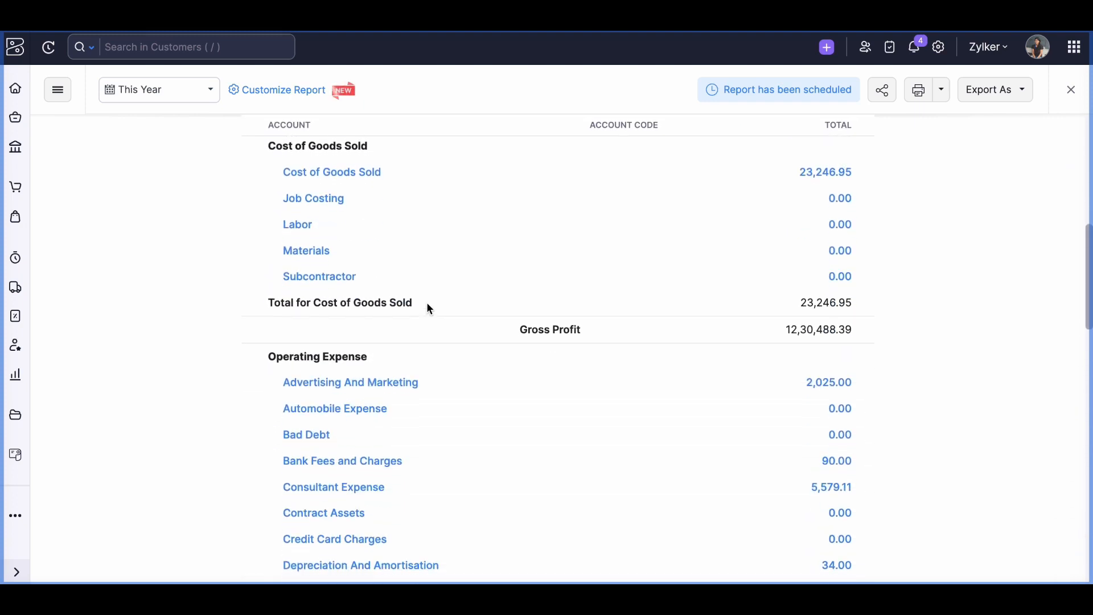
scroll(430, 308, down, 13)
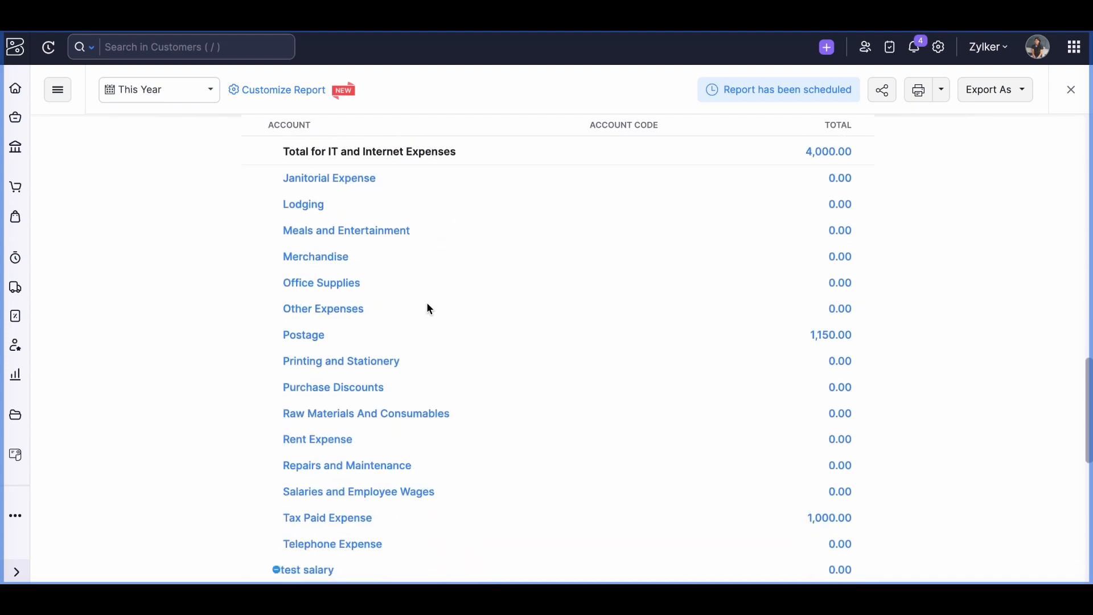
scroll(430, 308, down, 3)
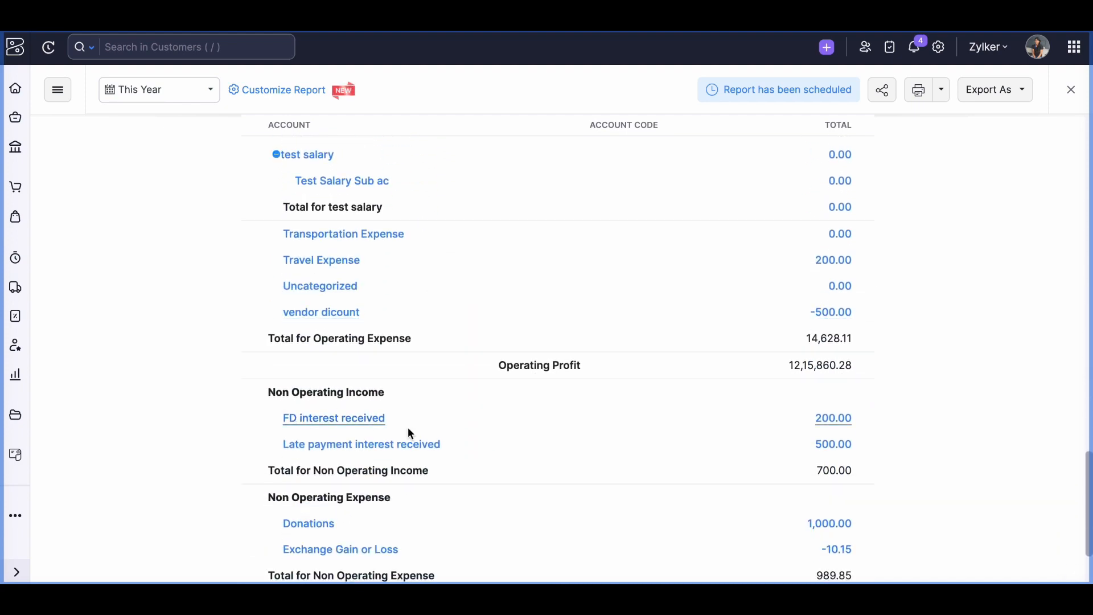
scroll(409, 433, down, 2)
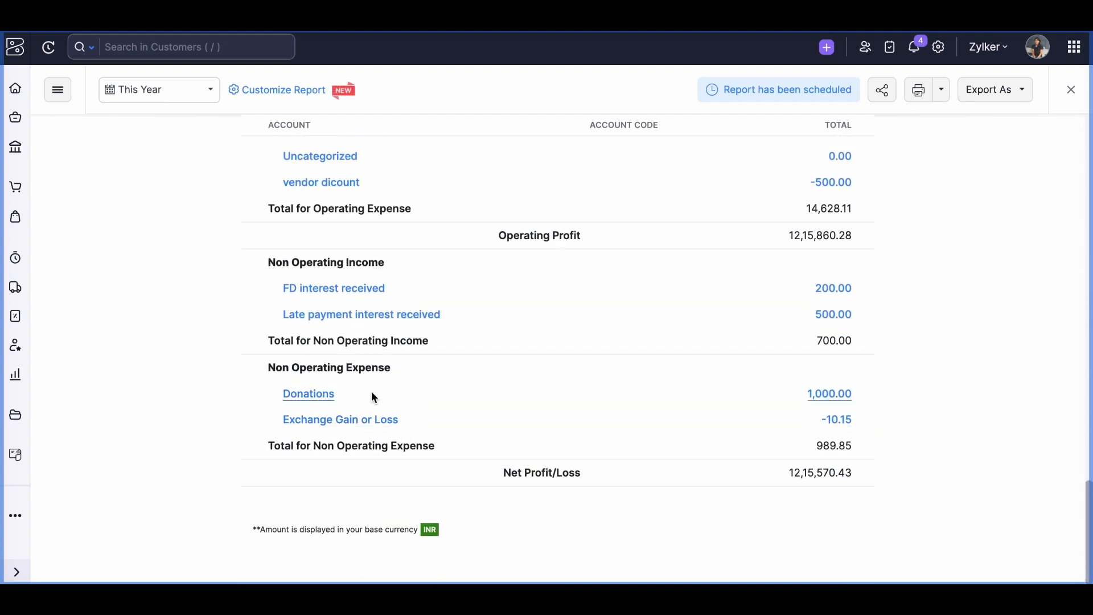
scroll(378, 283, up, 2)
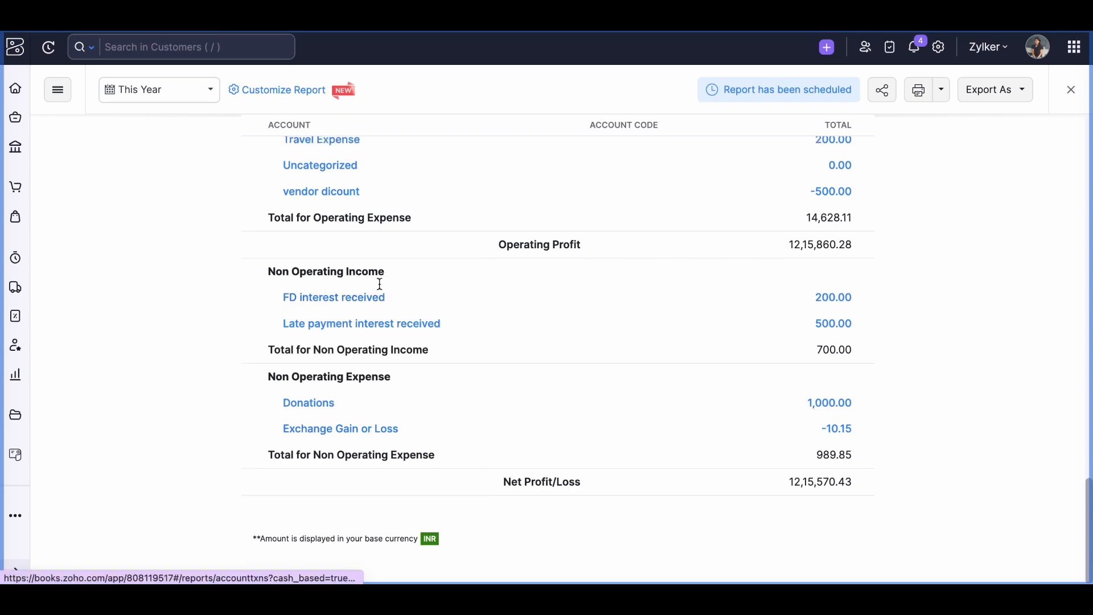
scroll(379, 284, up, 8)
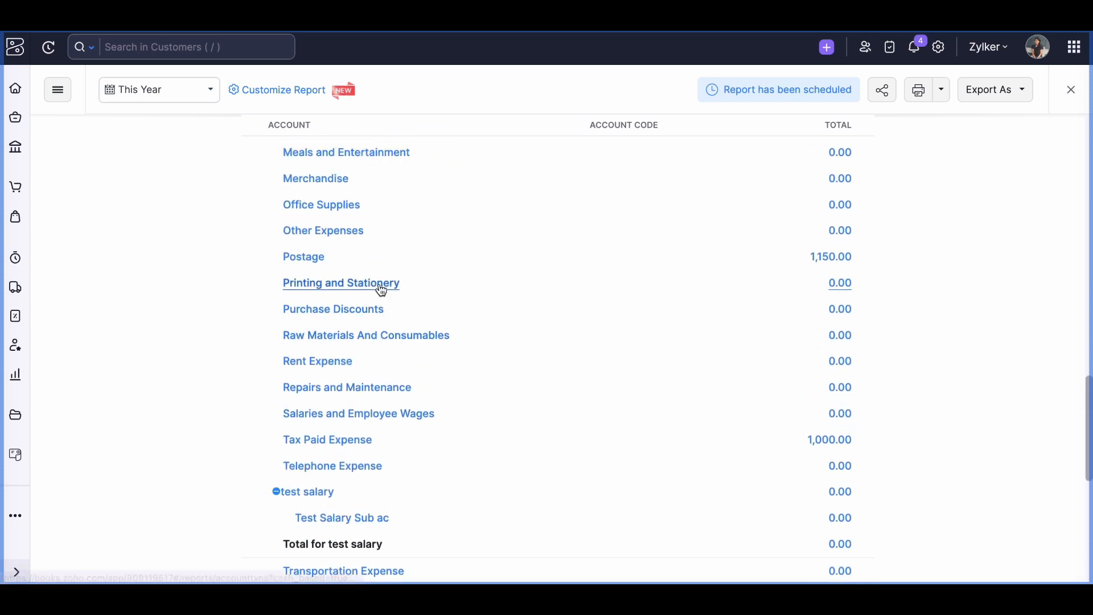
scroll(378, 283, up, 15)
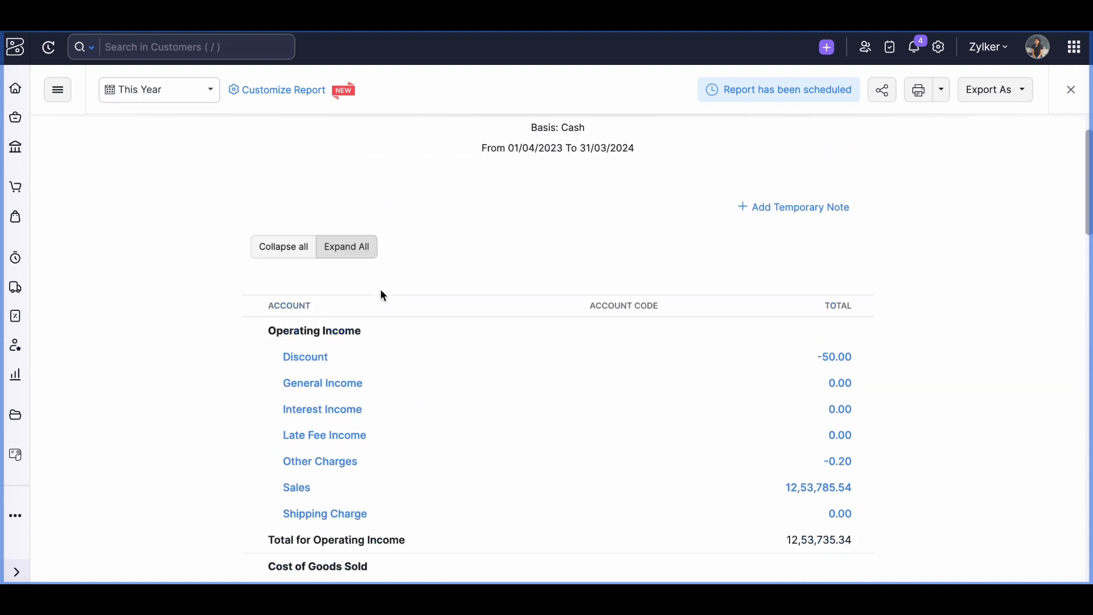
View the transactions behind the Discount total under Operating Income, and return to the Profit and Loss report
scroll(380, 288, down, 2)
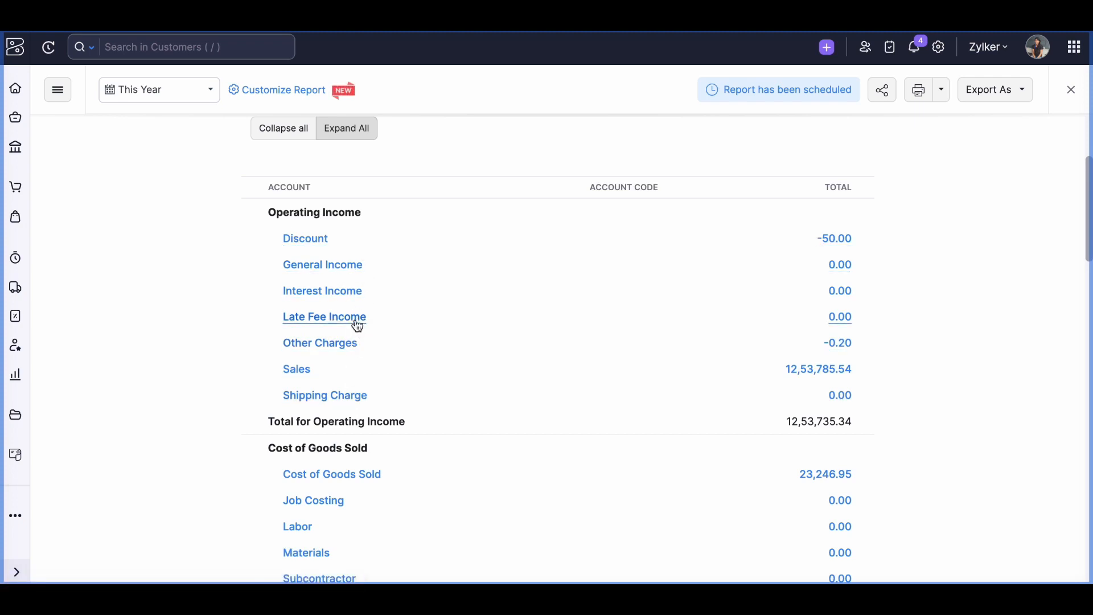
click(836, 239)
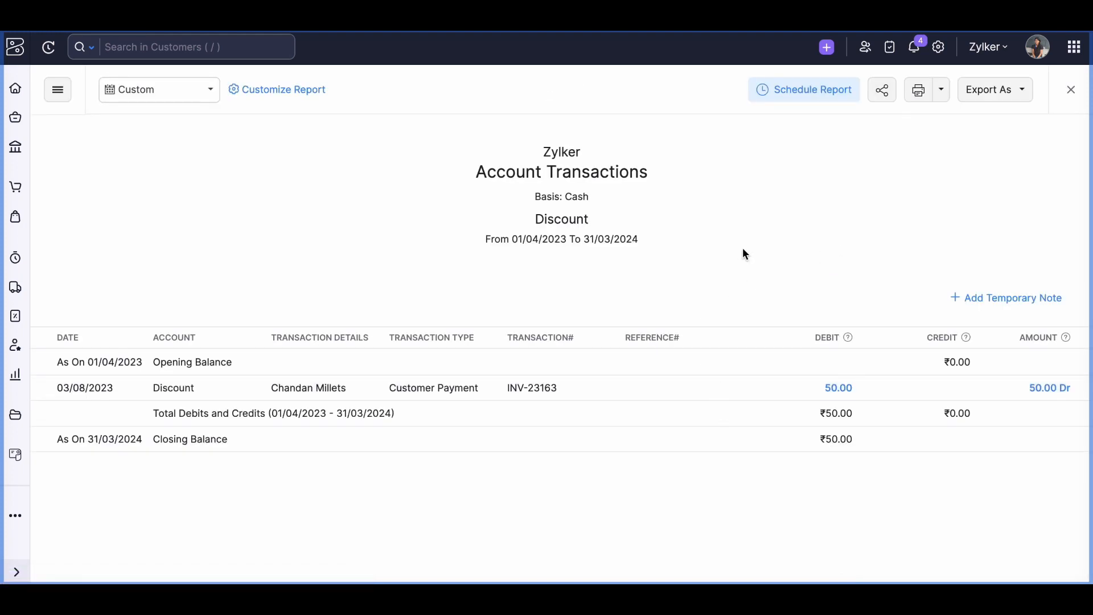
key(alt+Left)
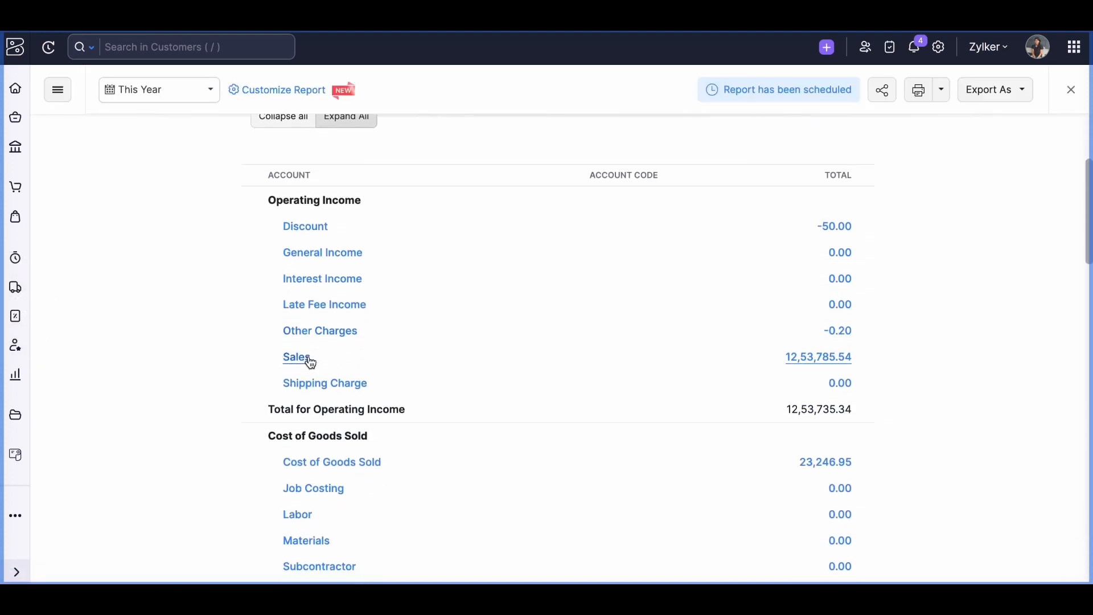
Review the Sales account's transactions from the Operating Income section, and return to the Profit and Loss report
click(297, 357)
scroll(934, 433, down, 3)
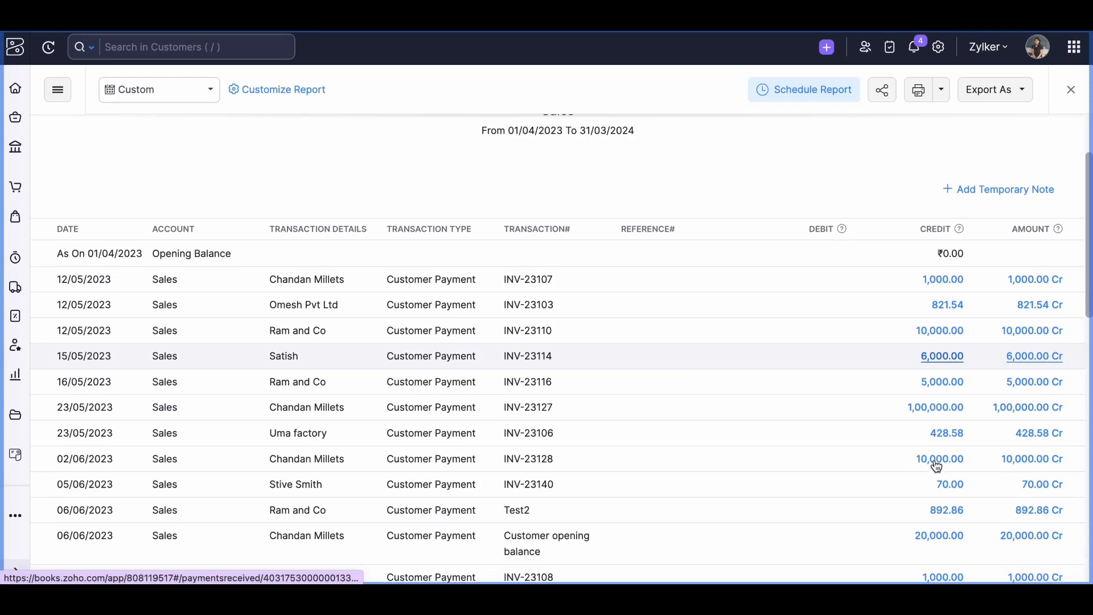
scroll(933, 459, down, 2)
key(alt+Left)
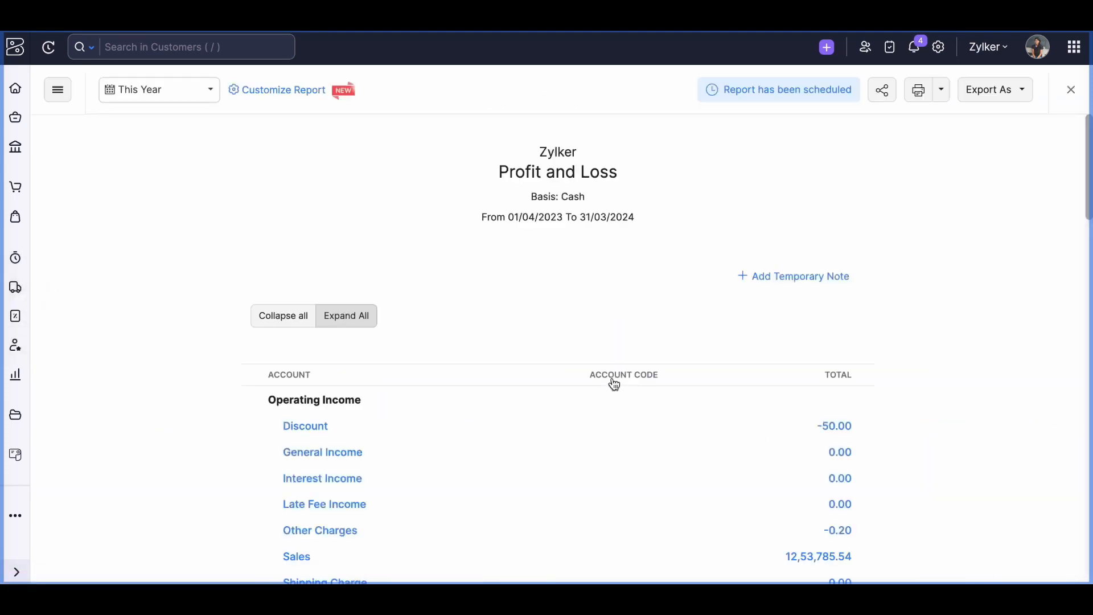
Check the Discount account's transactions once more, and return to the report's Cost of Goods Sold section
click(310, 428)
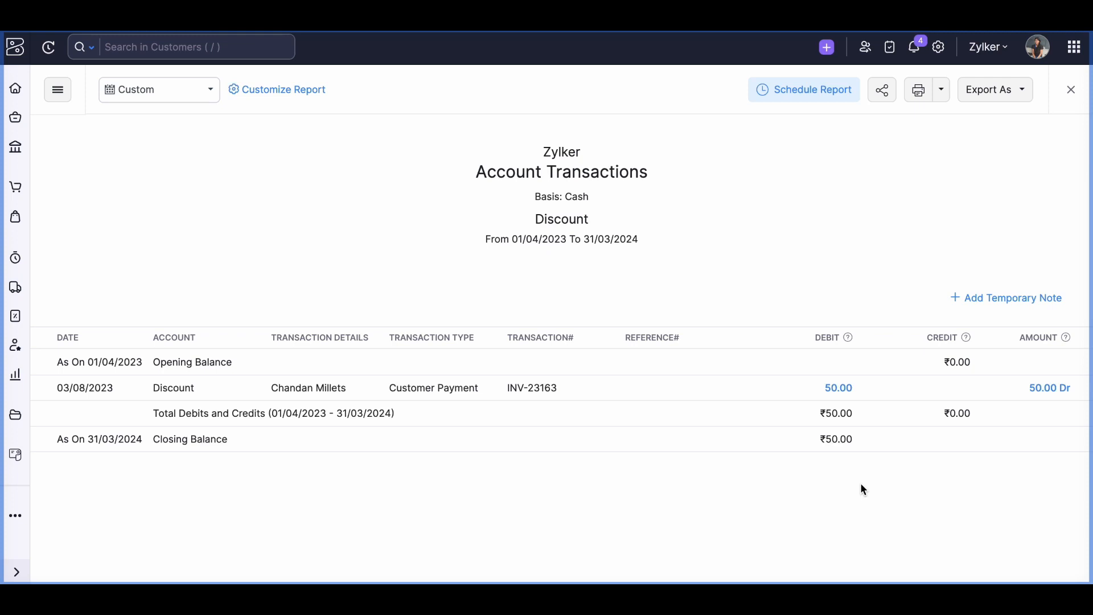
key(alt+Left)
scroll(518, 291, down, 5)
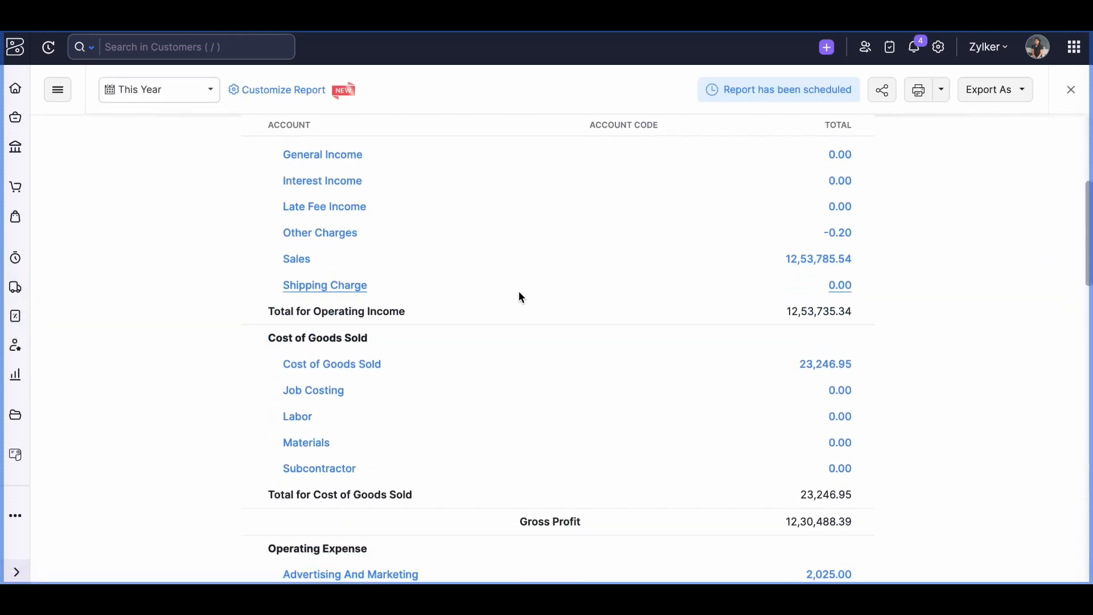
scroll(520, 297, down, 2)
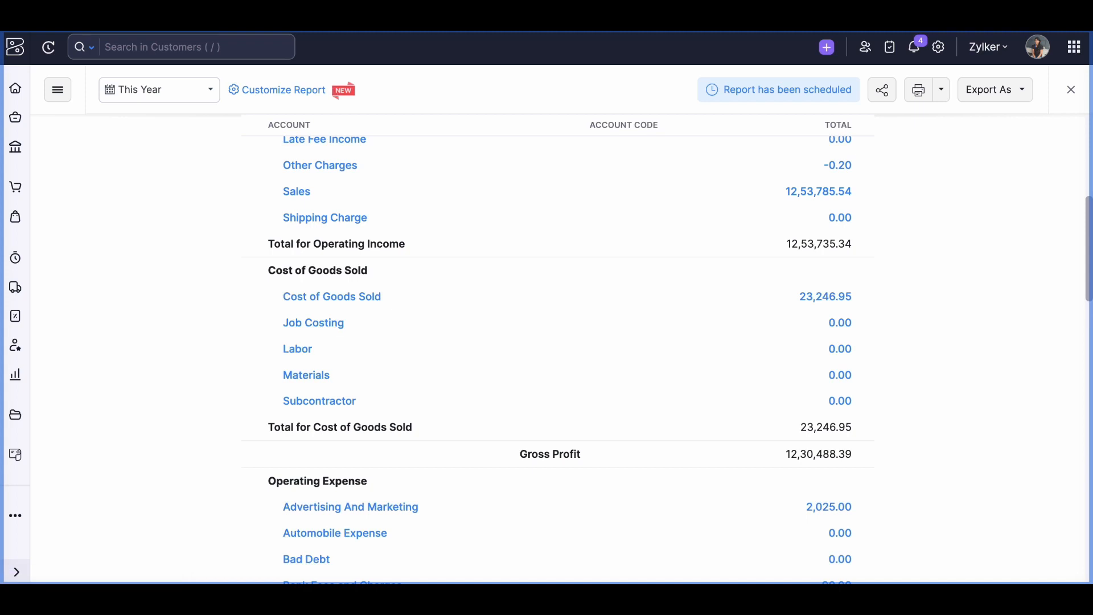
Open the list of all sales invoices and look through the recent ones
right_click(253, 0)
click(19, 196)
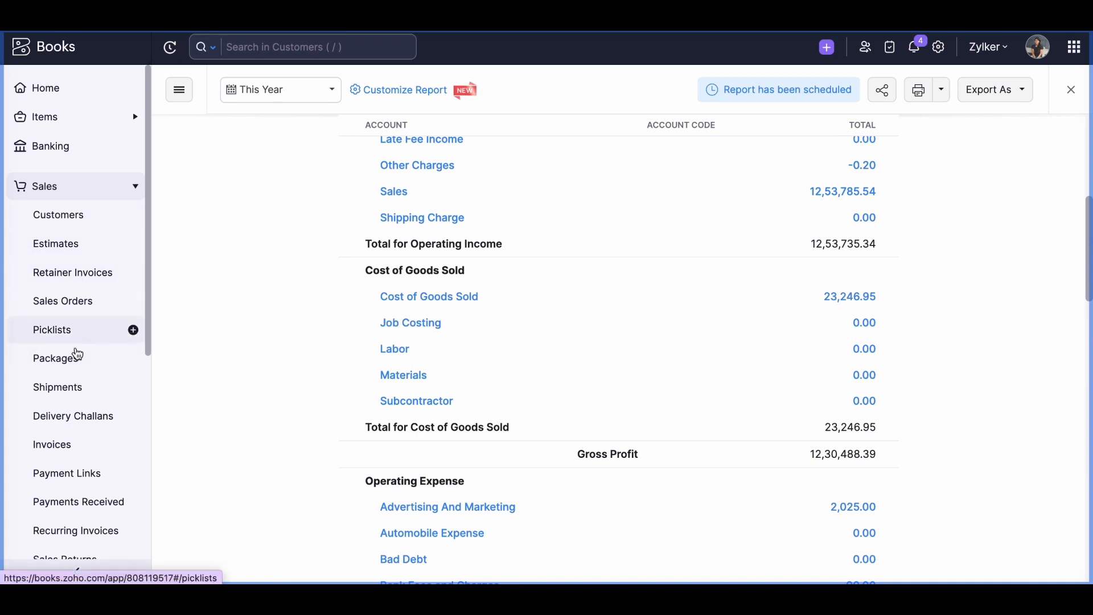
scroll(78, 354, down, 1)
click(80, 383)
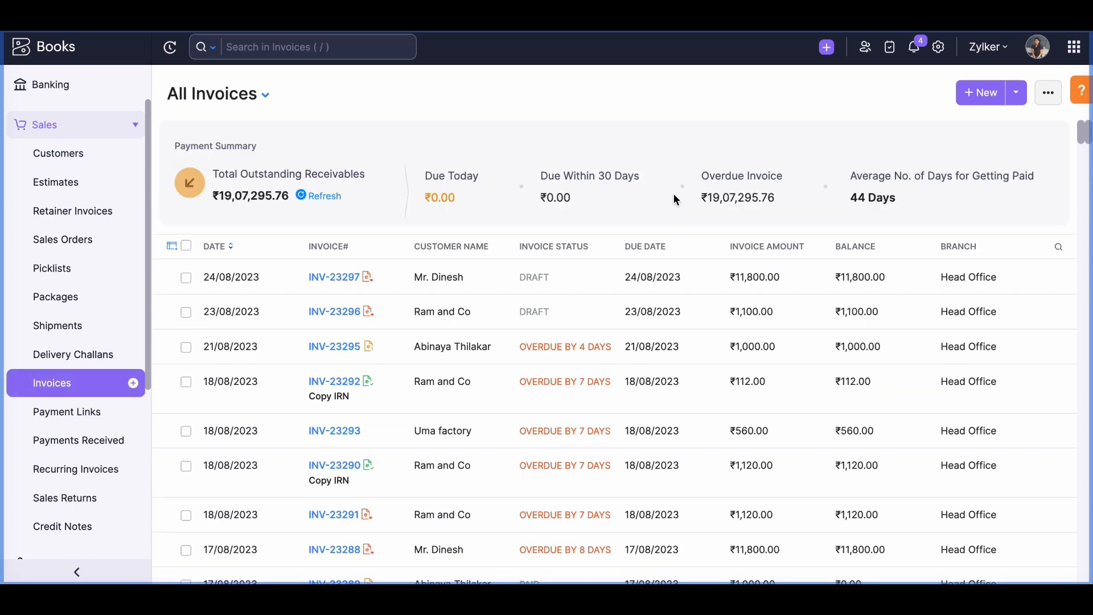
scroll(438, 287, down, 1)
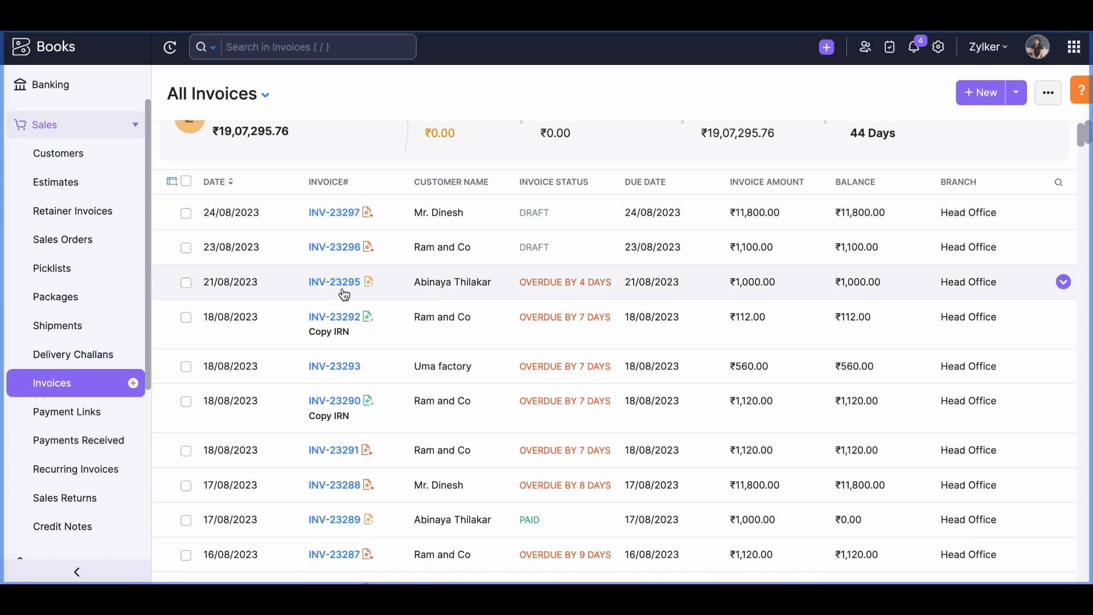
Open the Uma factory invoice dated 18/08/2023 and examine its journal entries, including Cost of Goods Sold and Inventory Asset
click(342, 333)
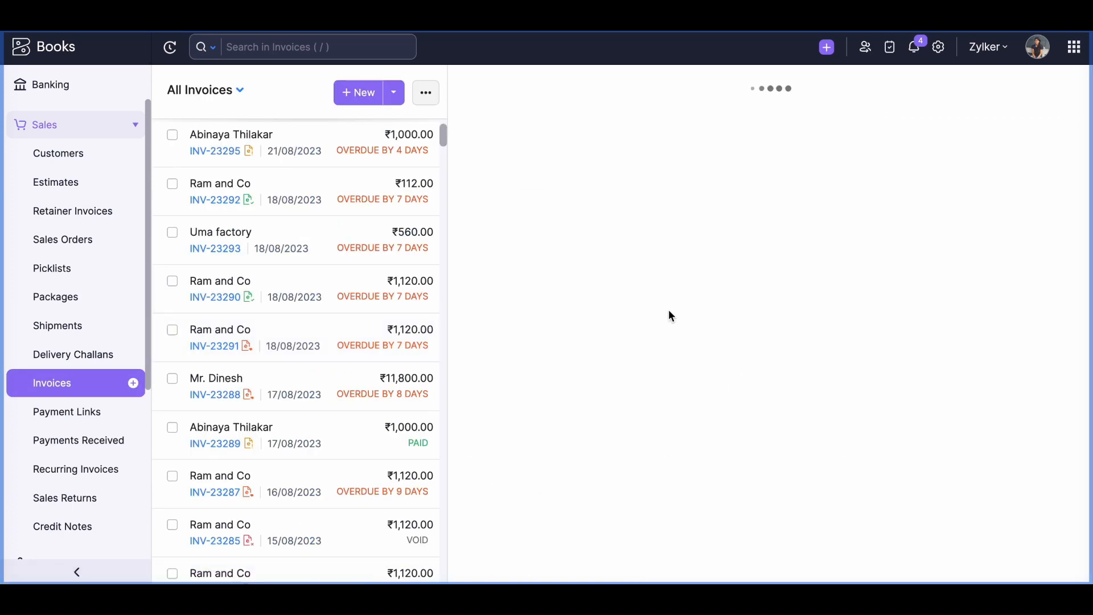
scroll(800, 303, down, 15)
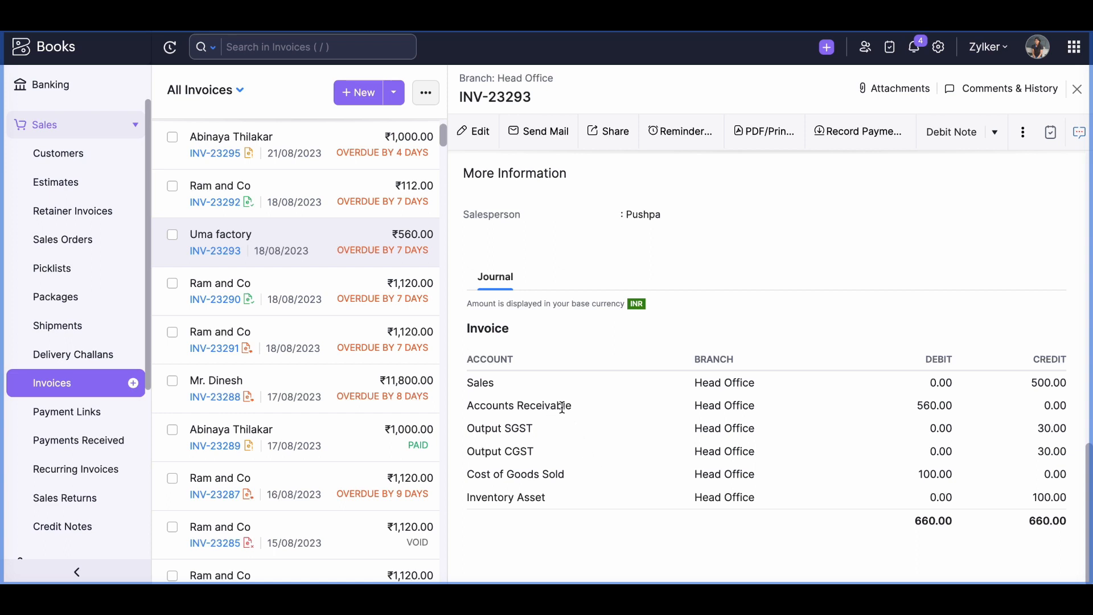
scroll(563, 508, up, 1)
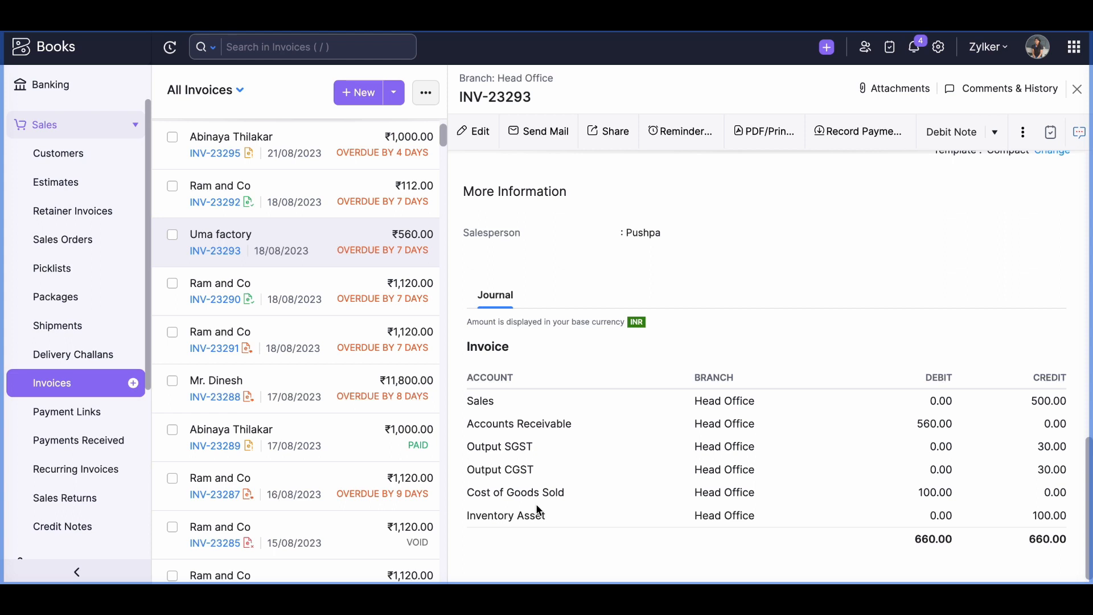
scroll(569, 454, down, 1)
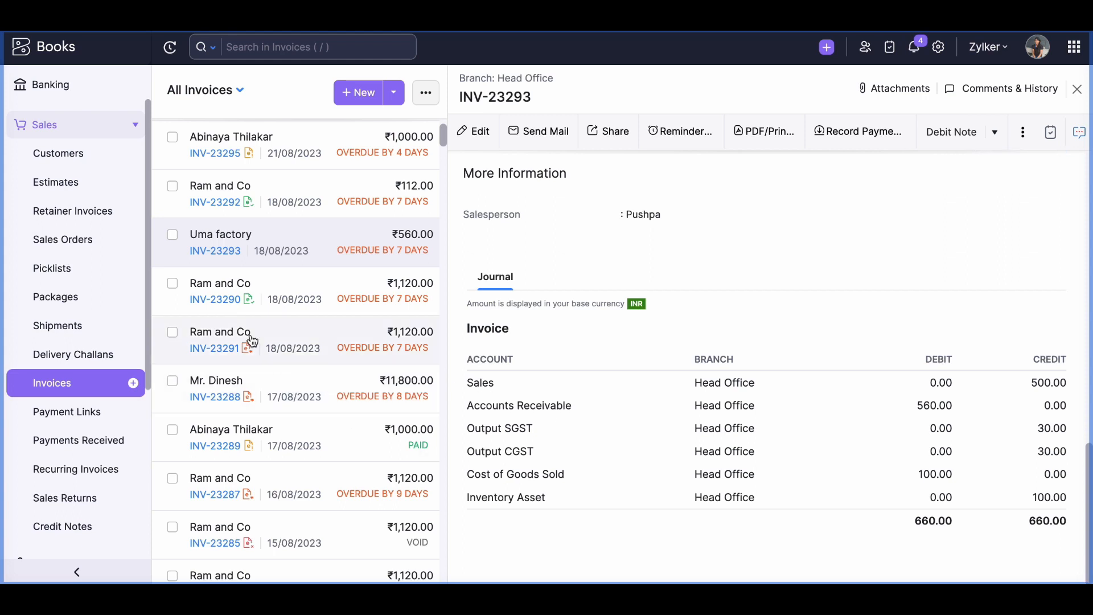
Return to the reports and review this year's account transactions for Cost of Goods Sold through to the closing balance
scroll(73, 427, down, 2)
click(65, 441)
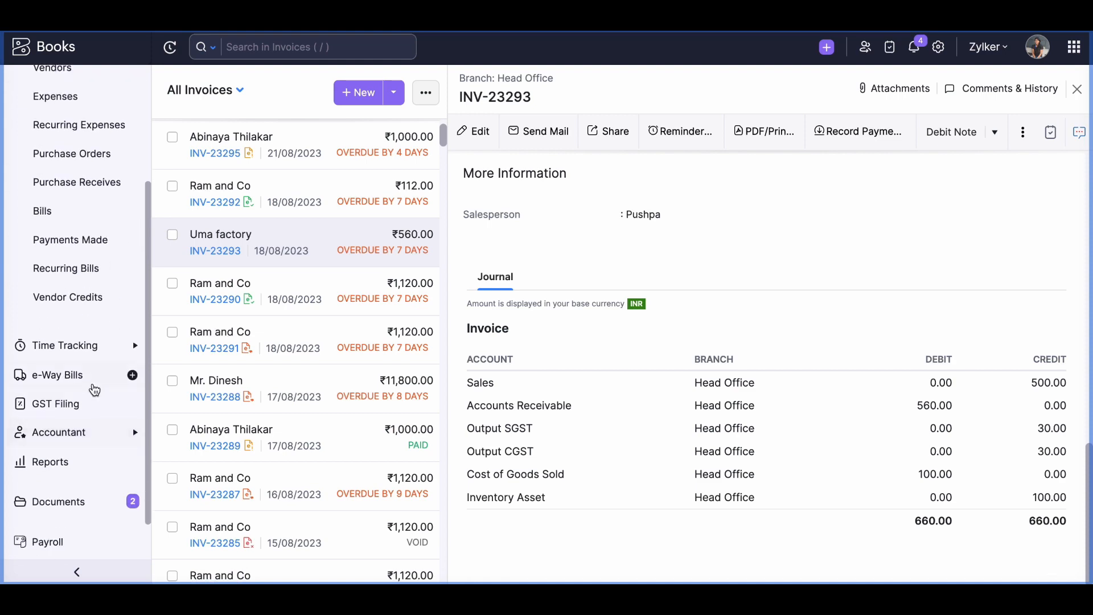
scroll(85, 398, down, 1)
click(54, 382)
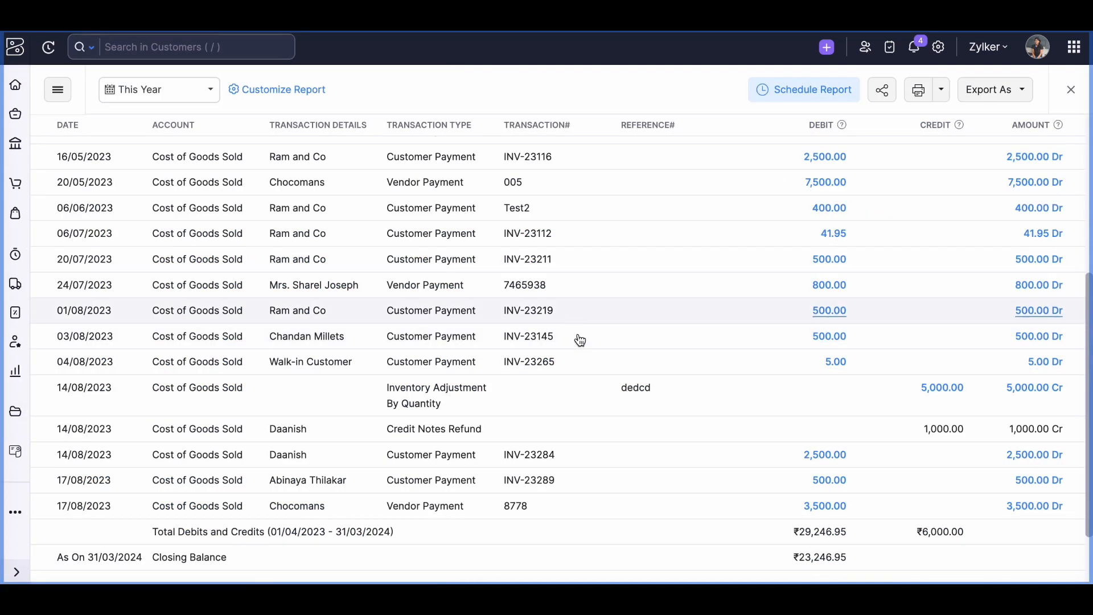
scroll(569, 330, down, 3)
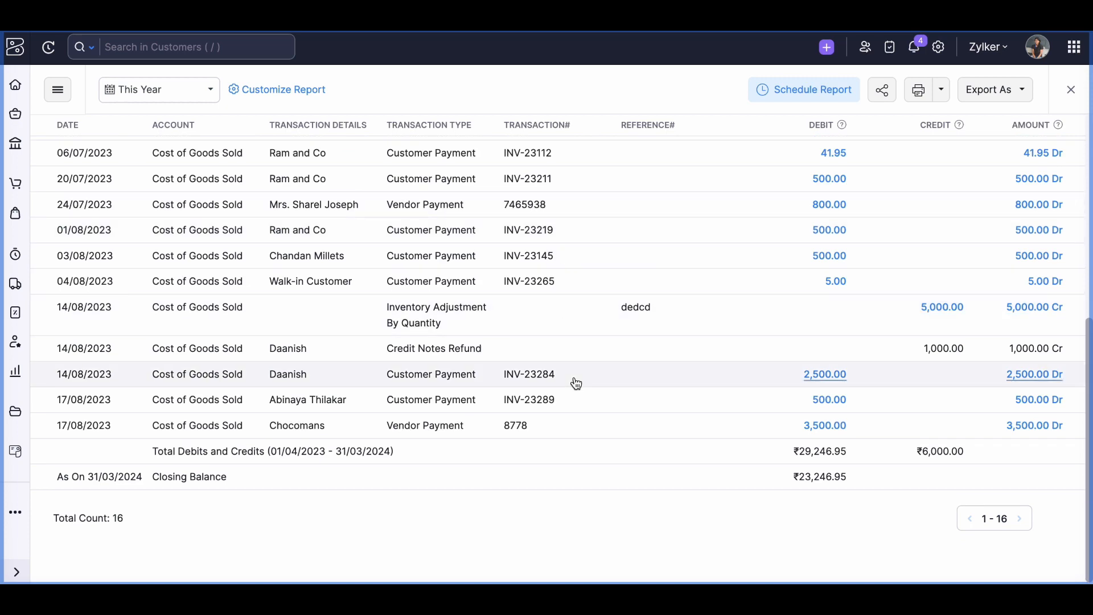
scroll(576, 383, up, 6)
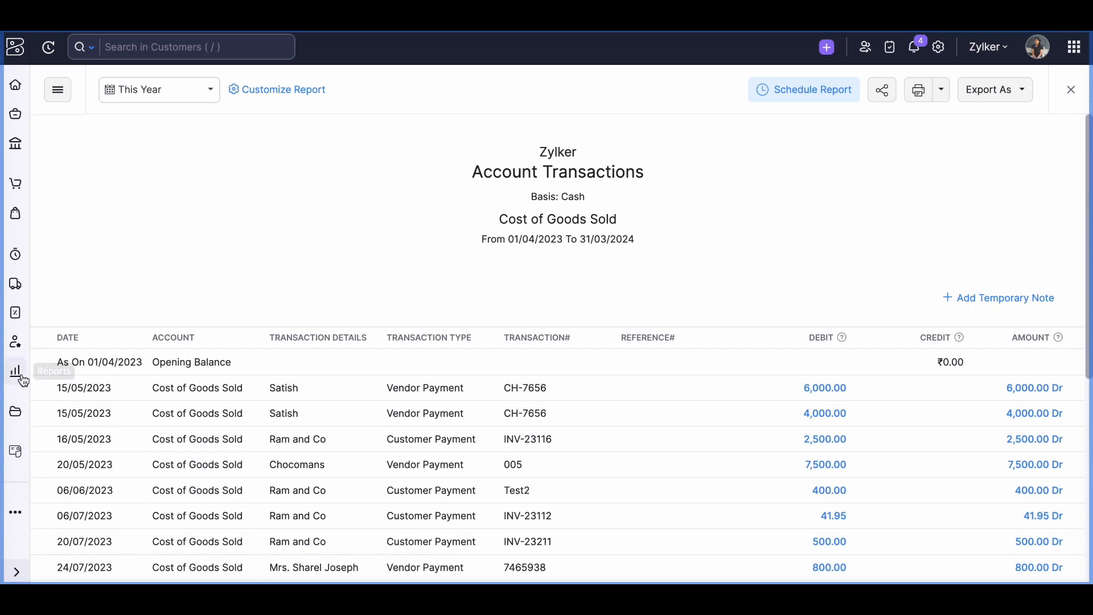
Open the FIFO Cost Lot Tracking report and review its Product In and Product Out entries
click(22, 380)
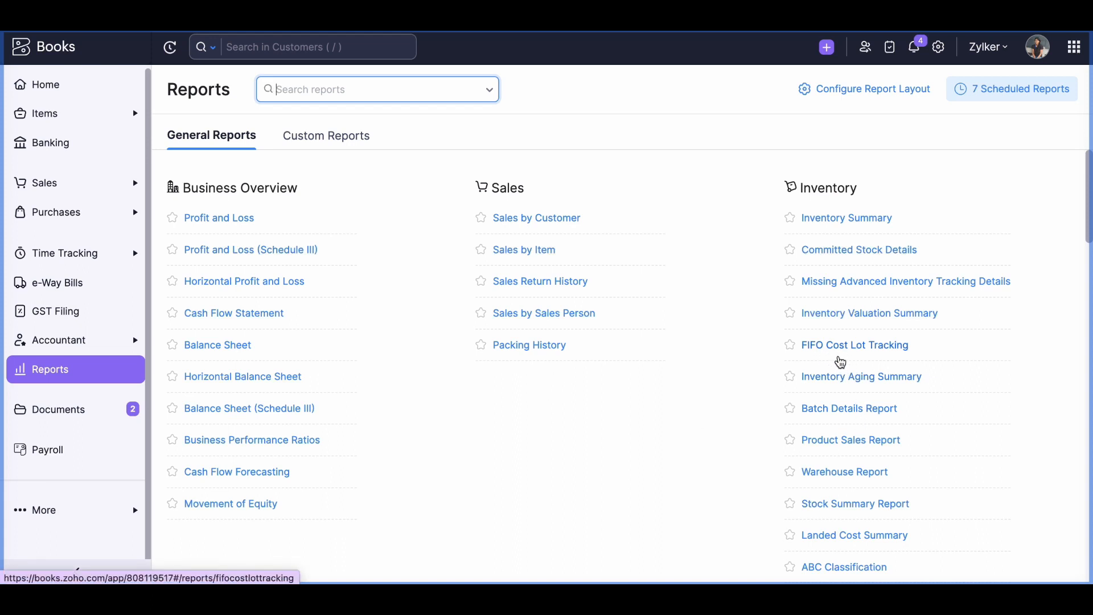
click(839, 358)
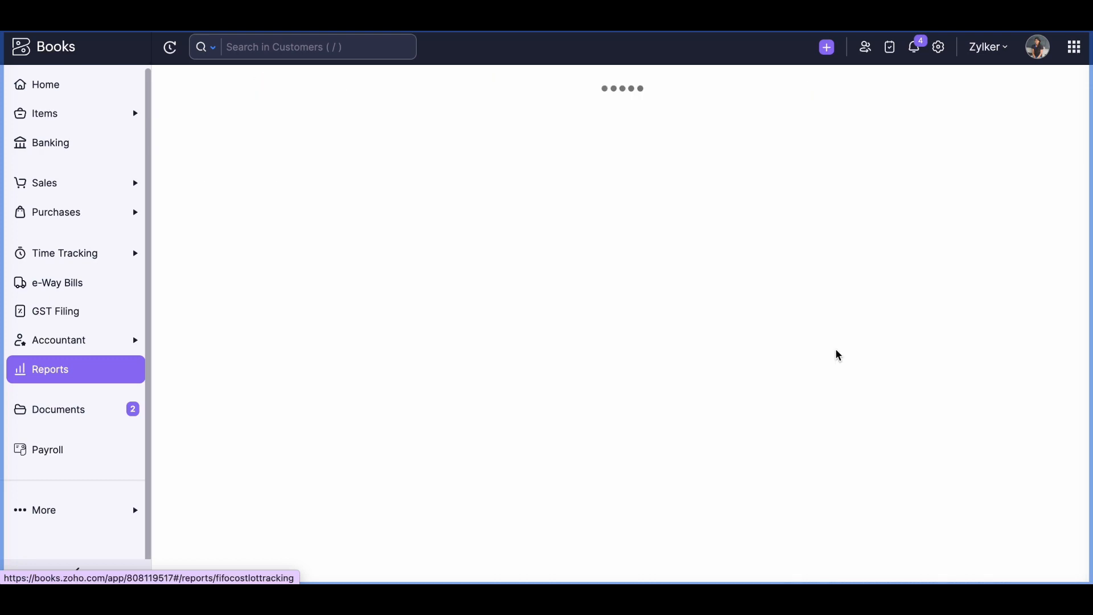
scroll(644, 319, down, 5)
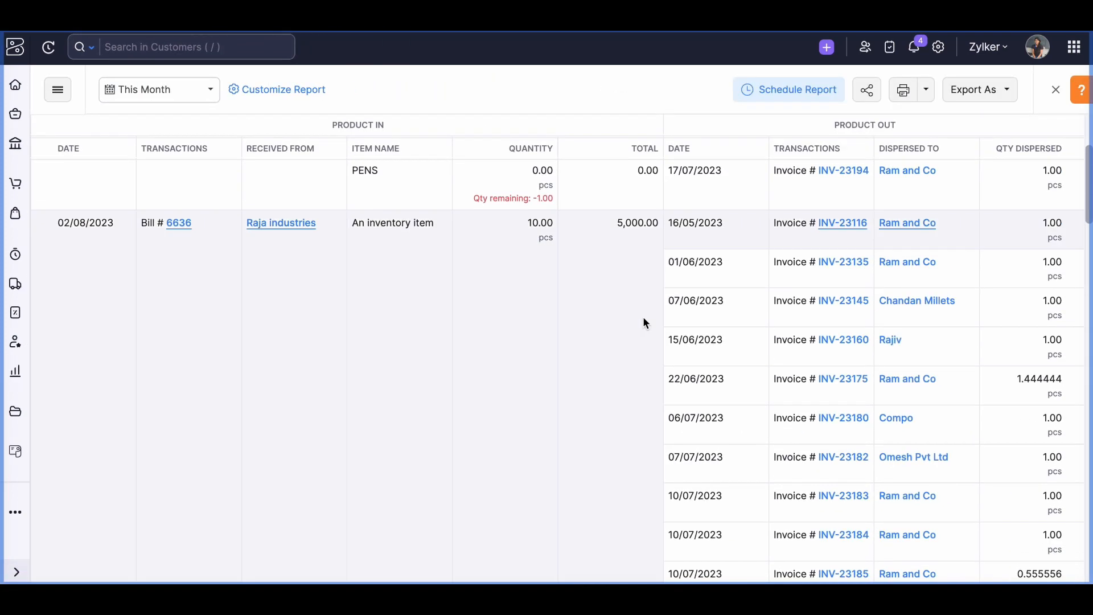
scroll(644, 322, down, 1)
scroll(643, 323, up, 5)
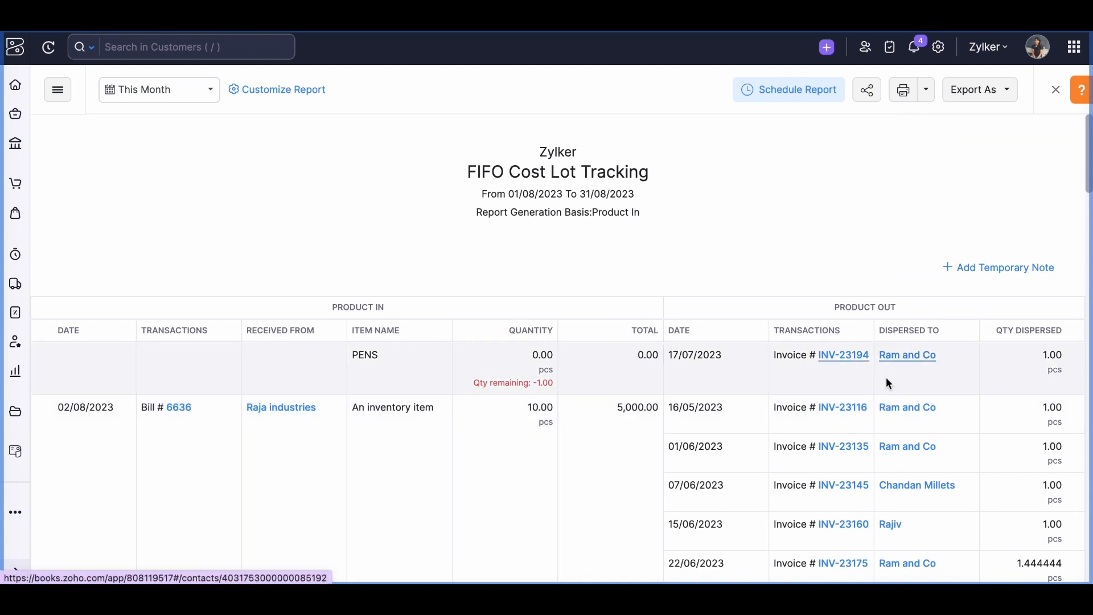
scroll(885, 378, down, 3)
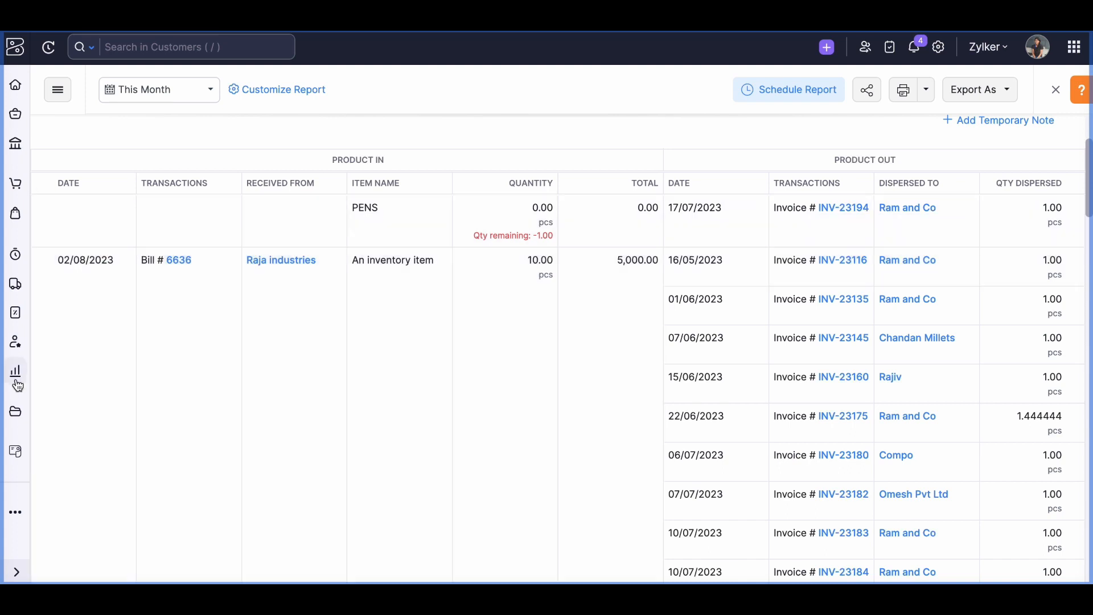
Reopen the Profit and Loss report and view its Operating Income and Cost of Goods Sold sections
click(17, 381)
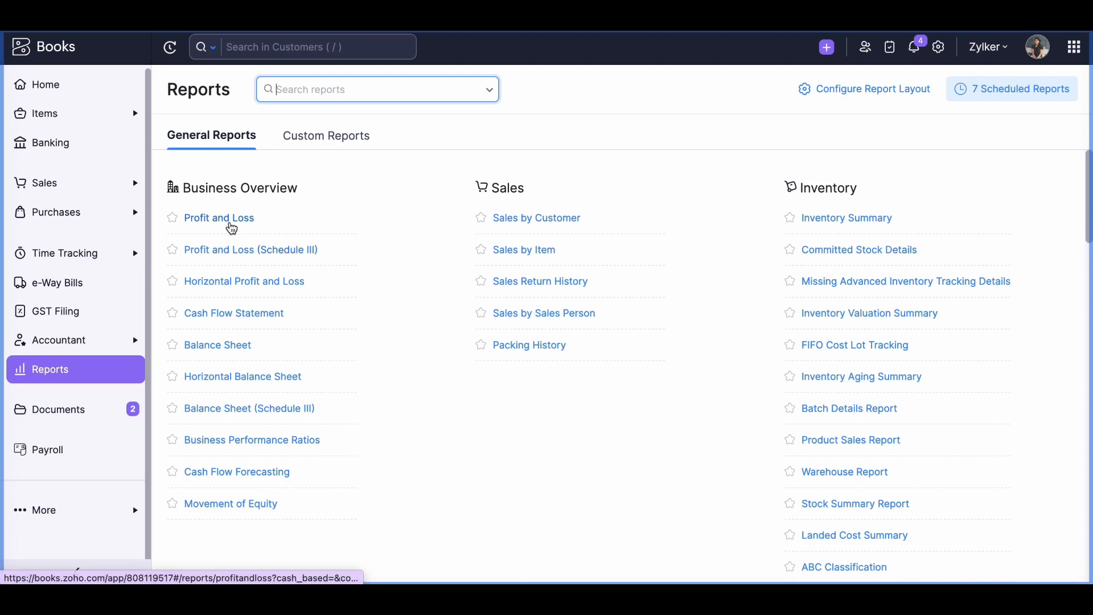
click(231, 220)
scroll(424, 272, down, 10)
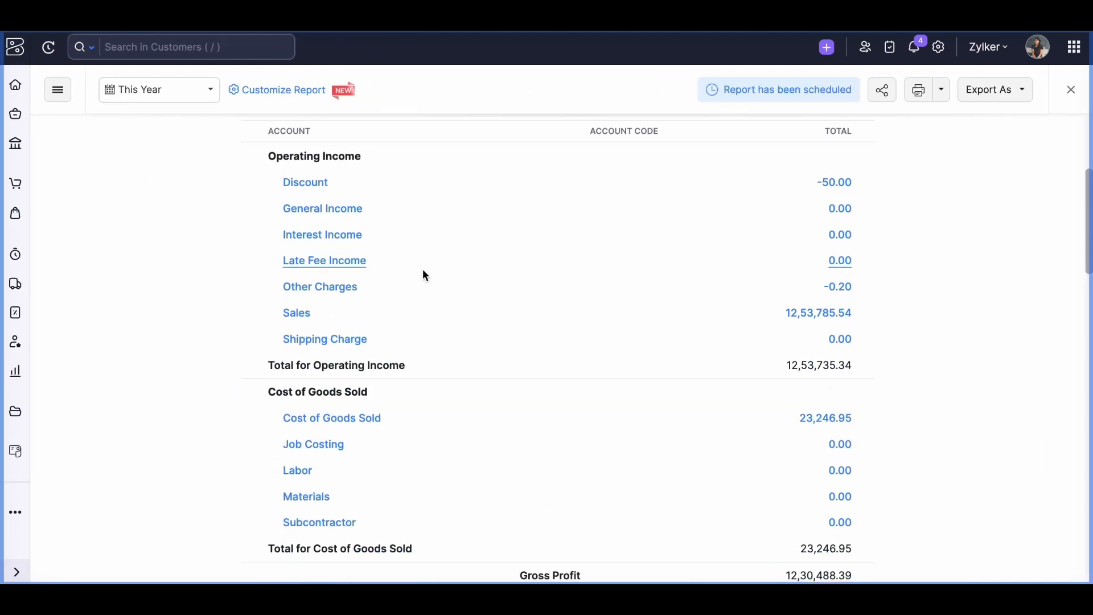
Examine the Gross Profit row and the Operating Expense accounts, including the IT and Internet Expenses sub-accounts
scroll(424, 273, down, 1)
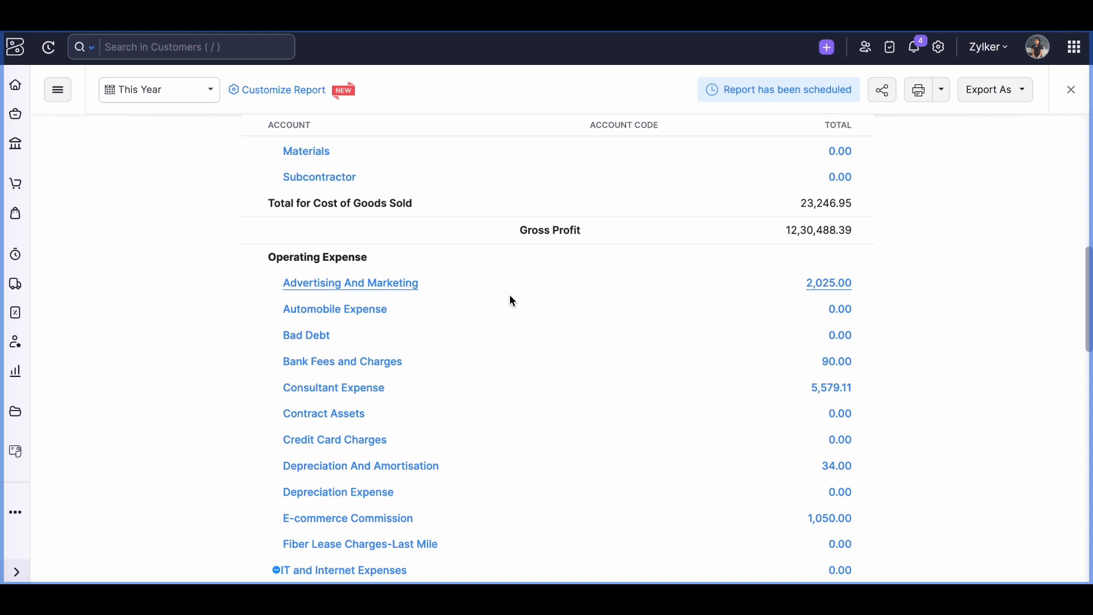
scroll(511, 297, down, 1)
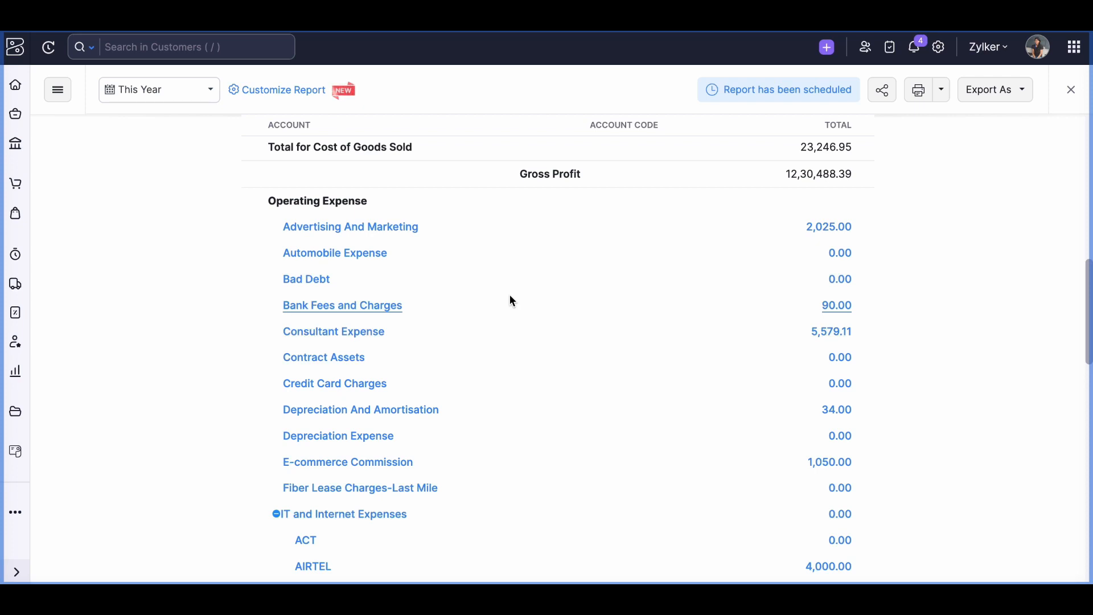
scroll(511, 300, down, 2)
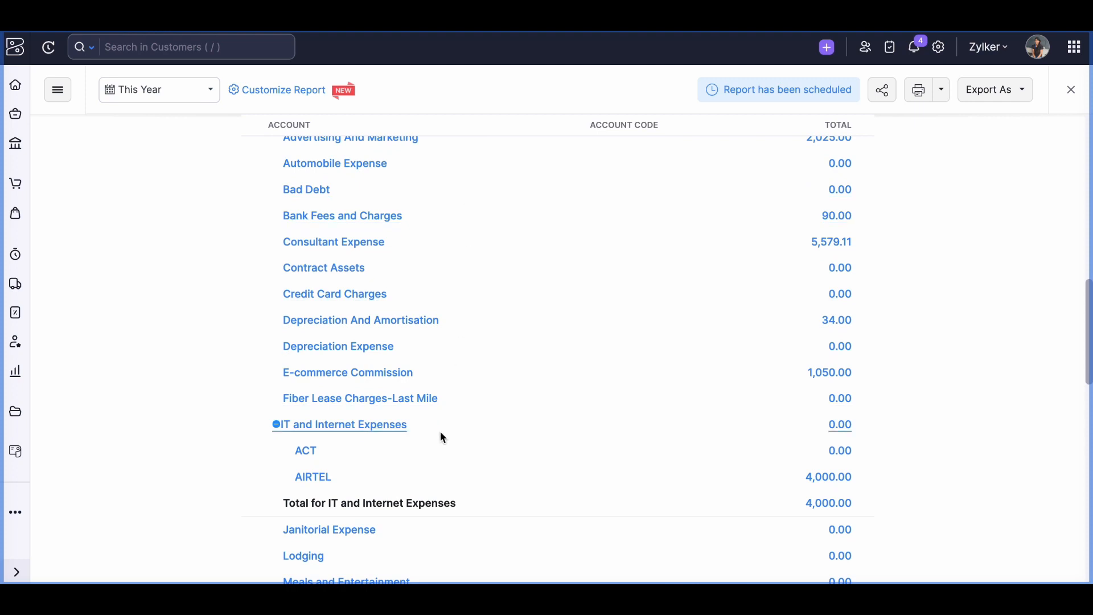
scroll(458, 274, up, 2)
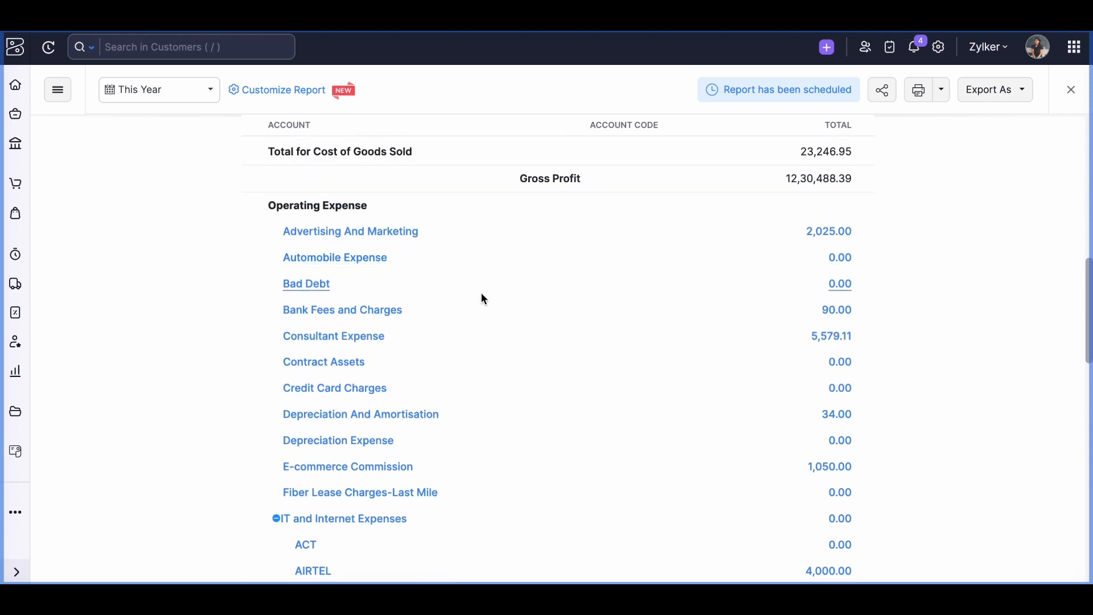
scroll(465, 340, down, 2)
scroll(464, 340, down, 9)
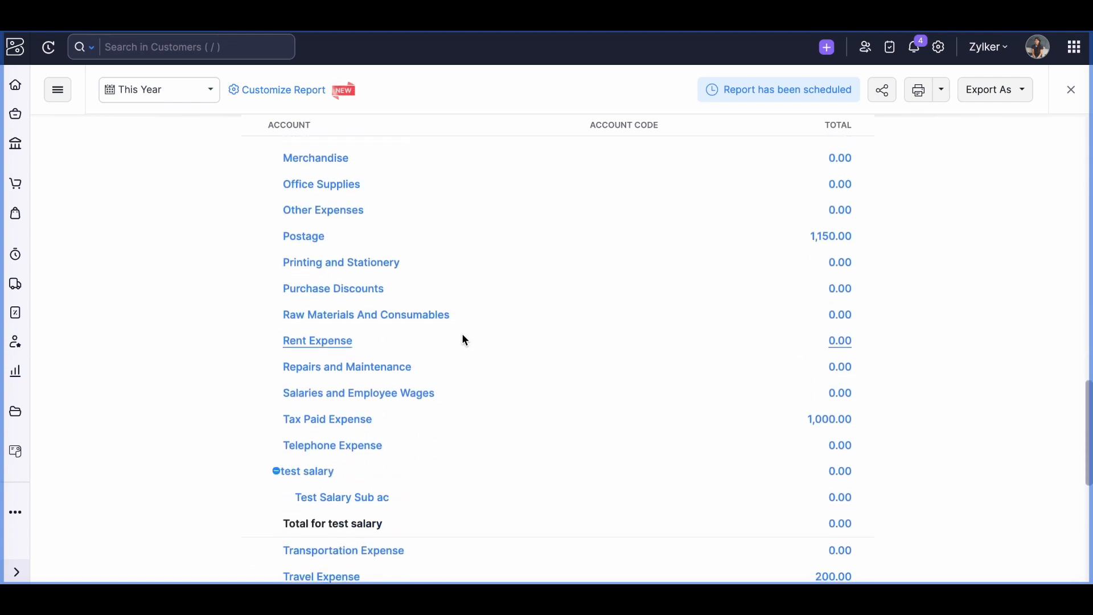
scroll(464, 338, up, 12)
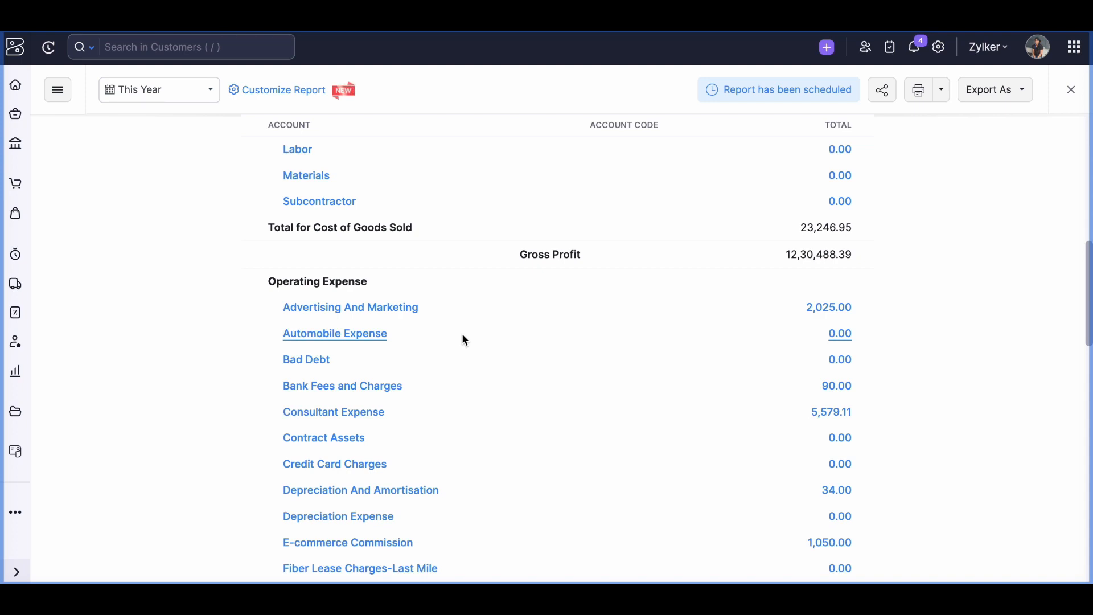
scroll(464, 340, down, 3)
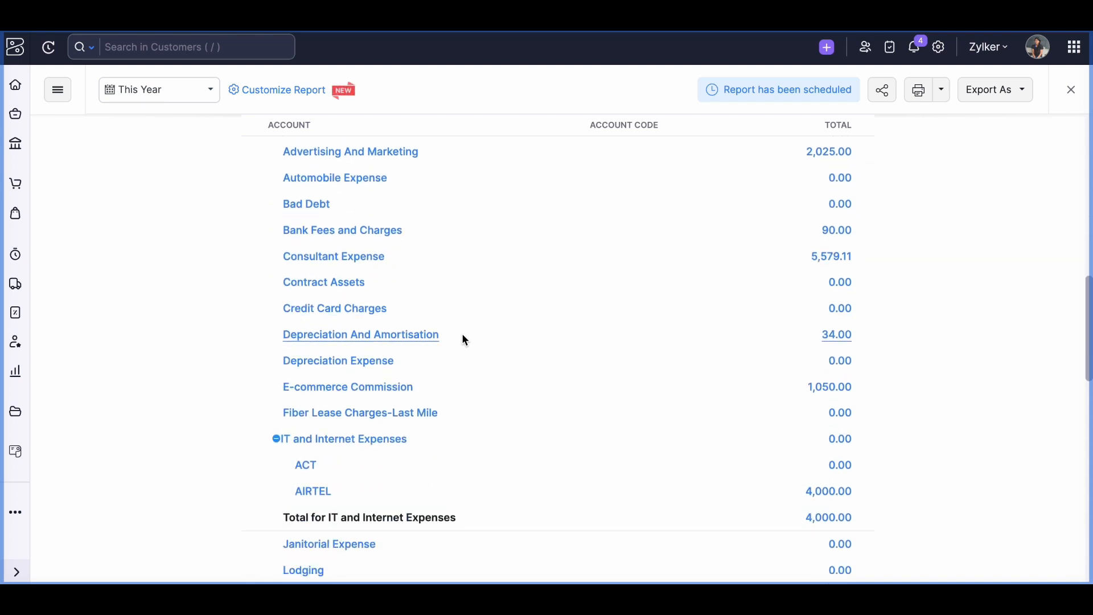
scroll(464, 339, down, 5)
scroll(464, 340, up, 3)
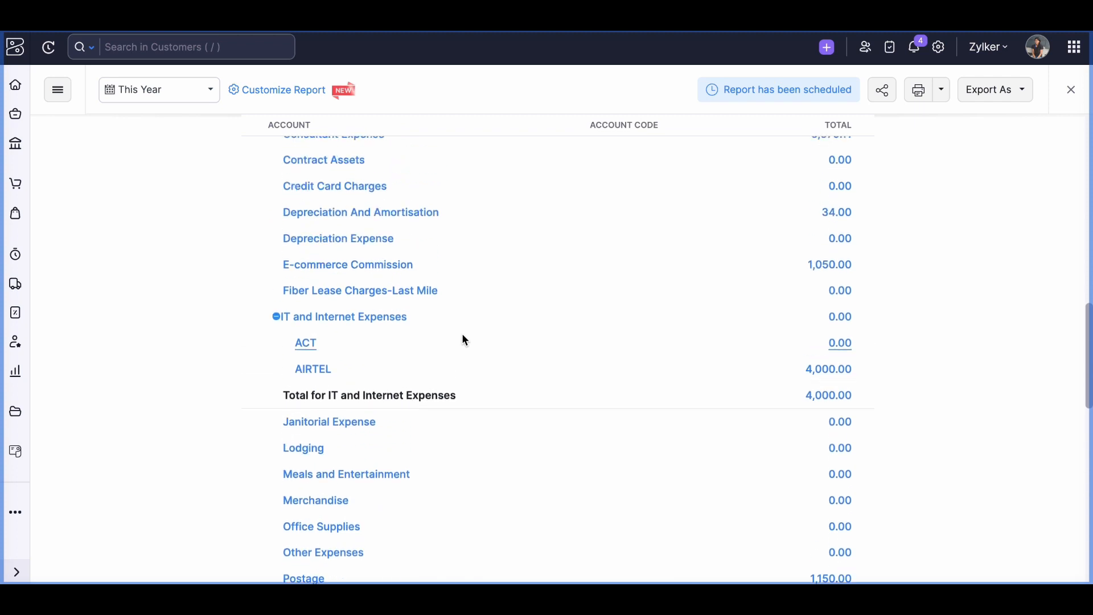
Find "disco" on the report page and open the account transactions for the Discount account under Operating Income
key(super+f)
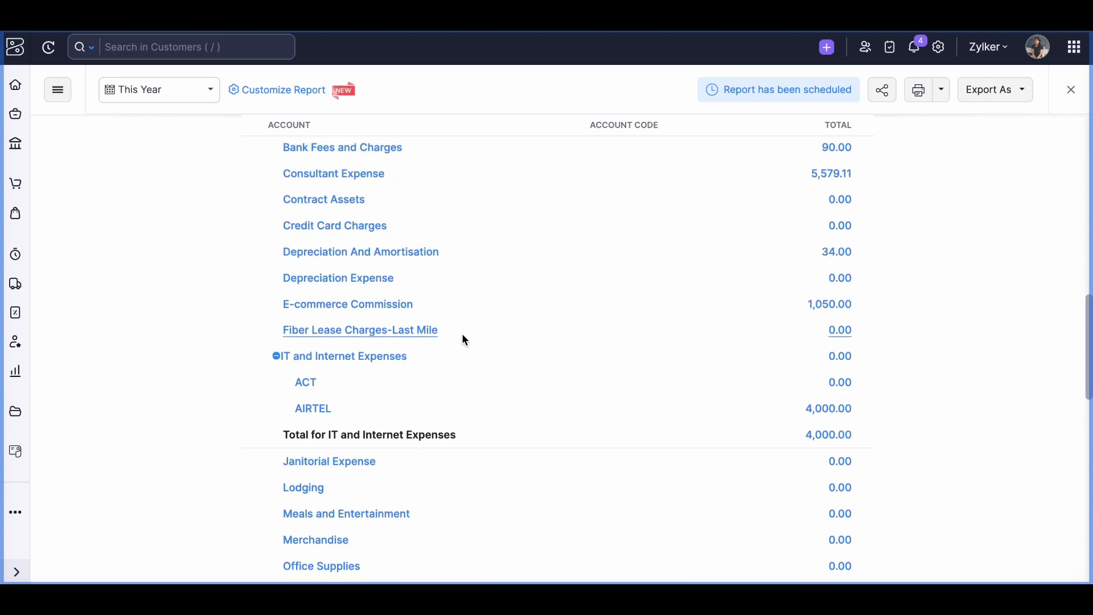
text(disco)
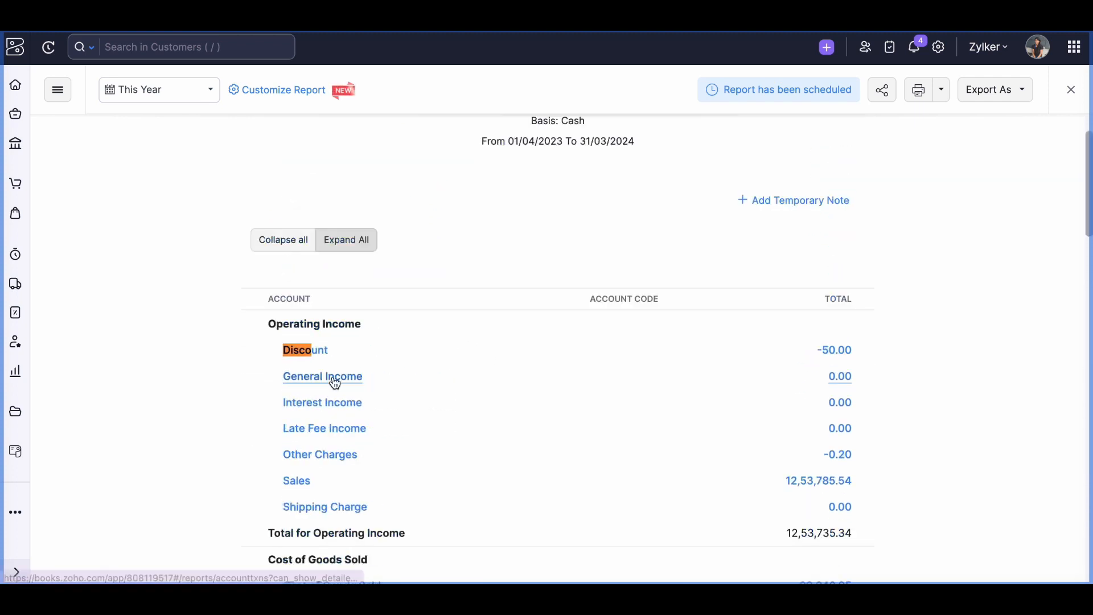
click(321, 354)
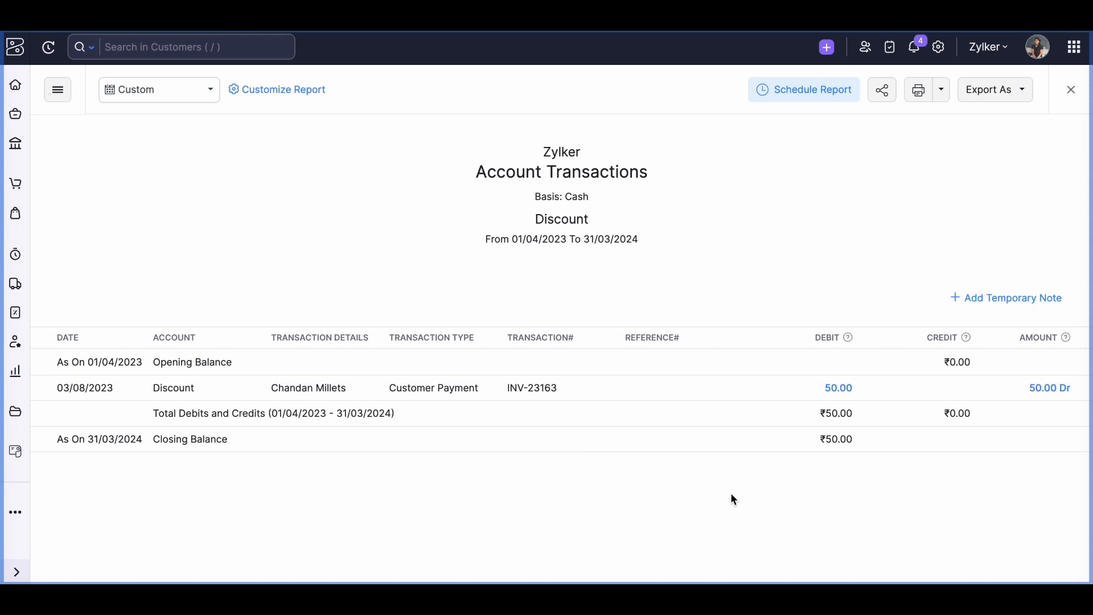
Reopen the Profit and Loss report and review it through Operating Profit, Non Operating Income and Expense to Net Profit/Loss
click(17, 373)
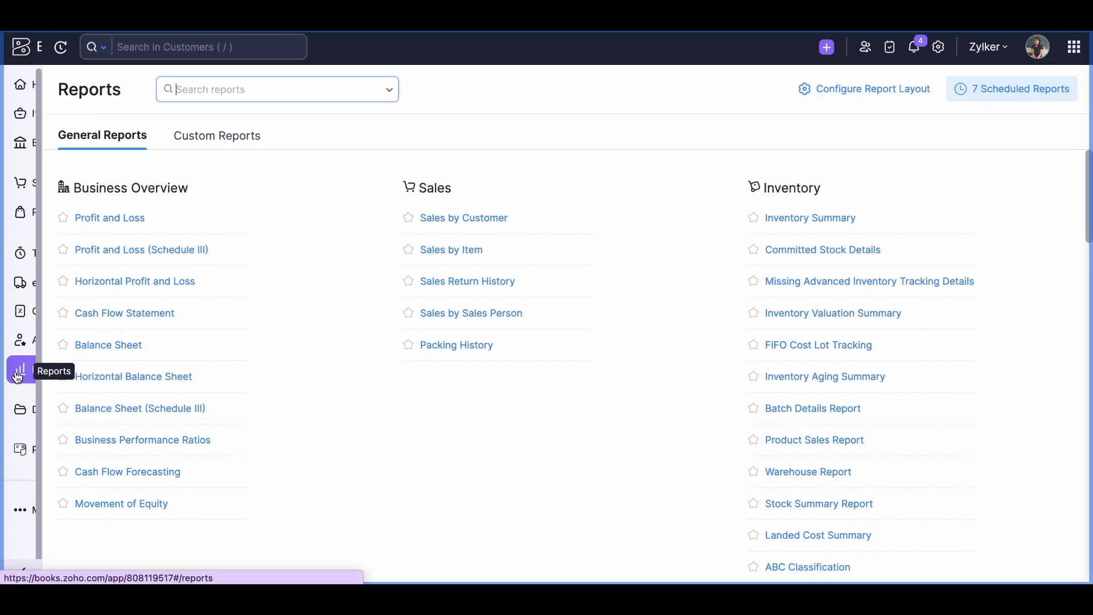
scroll(397, 366, down, 1)
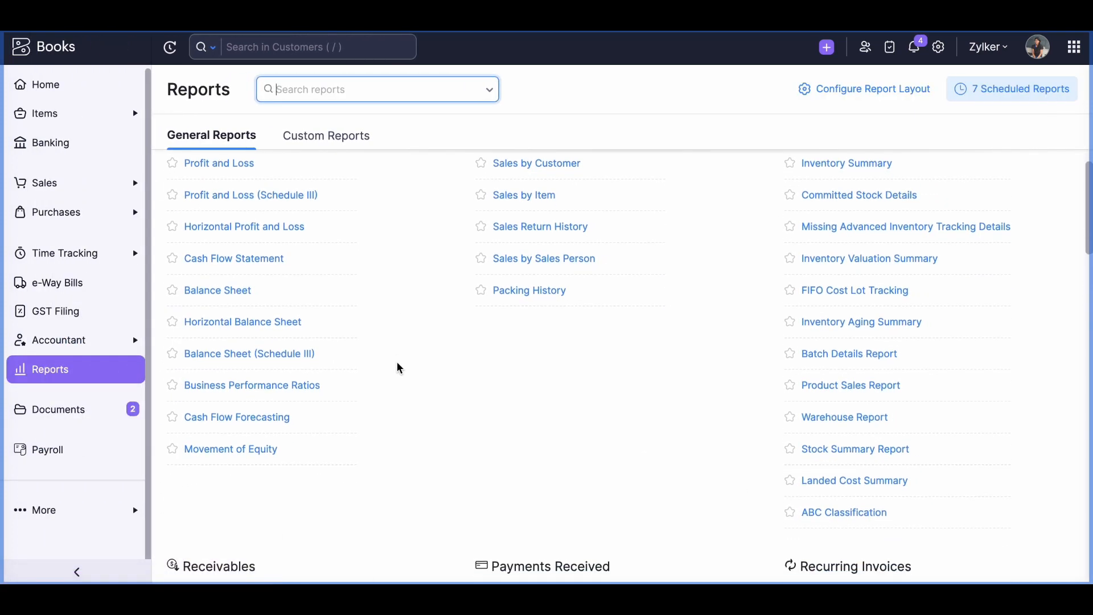
scroll(397, 367, up, 1)
click(231, 222)
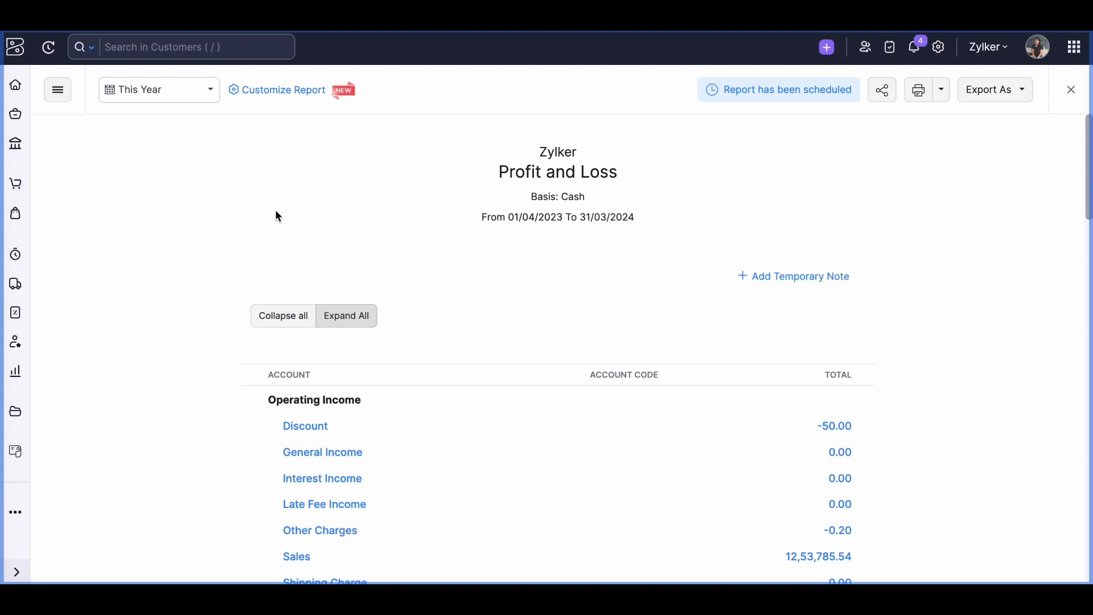
scroll(454, 324, down, 3)
scroll(458, 326, down, 6)
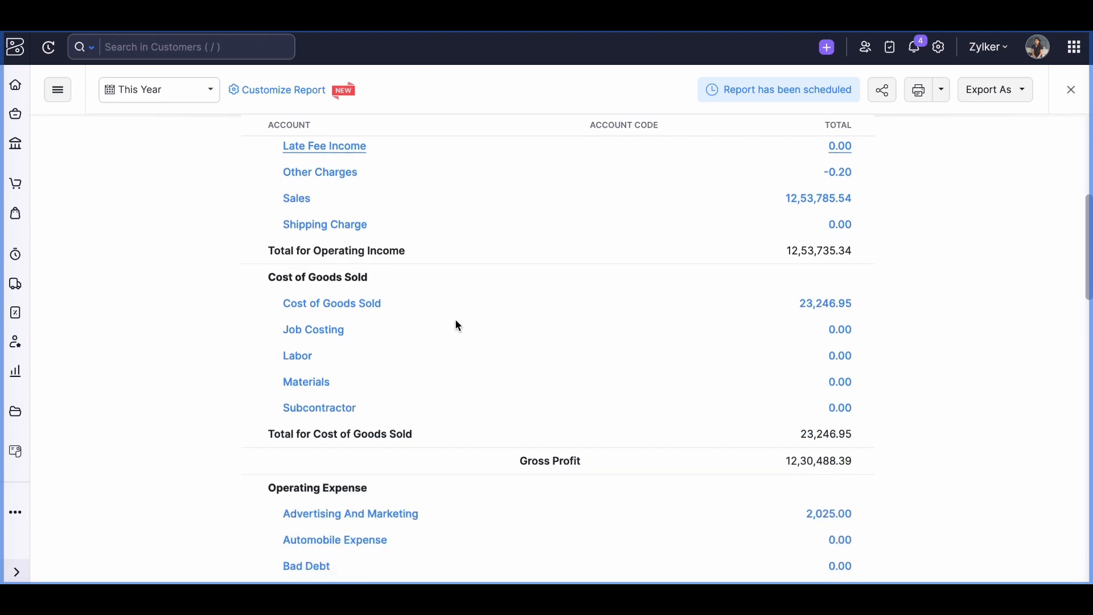
scroll(458, 326, down, 3)
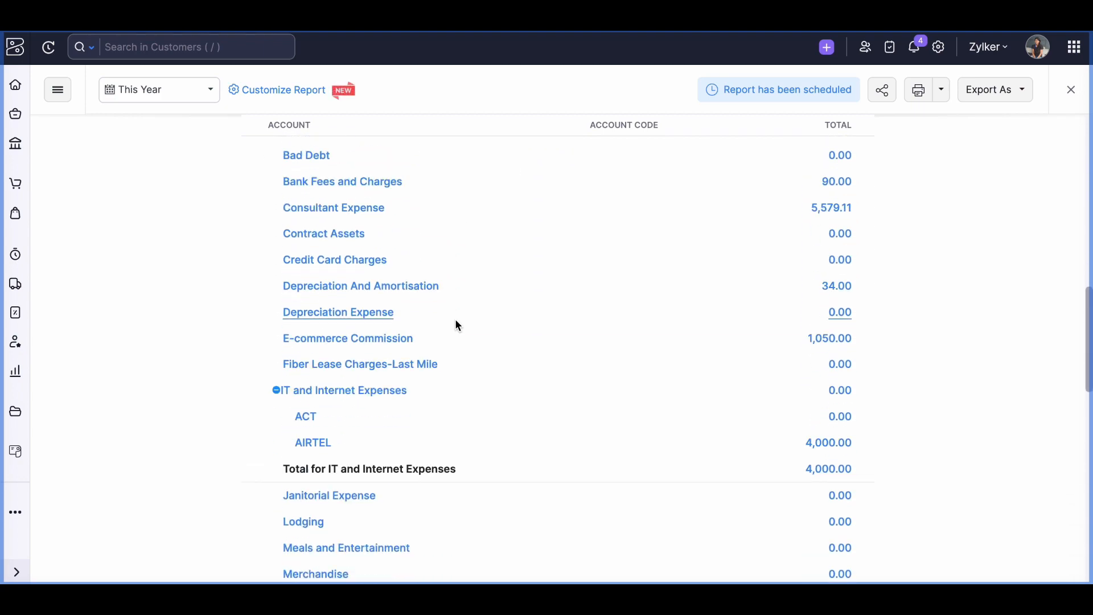
scroll(459, 326, down, 11)
scroll(458, 326, down, 3)
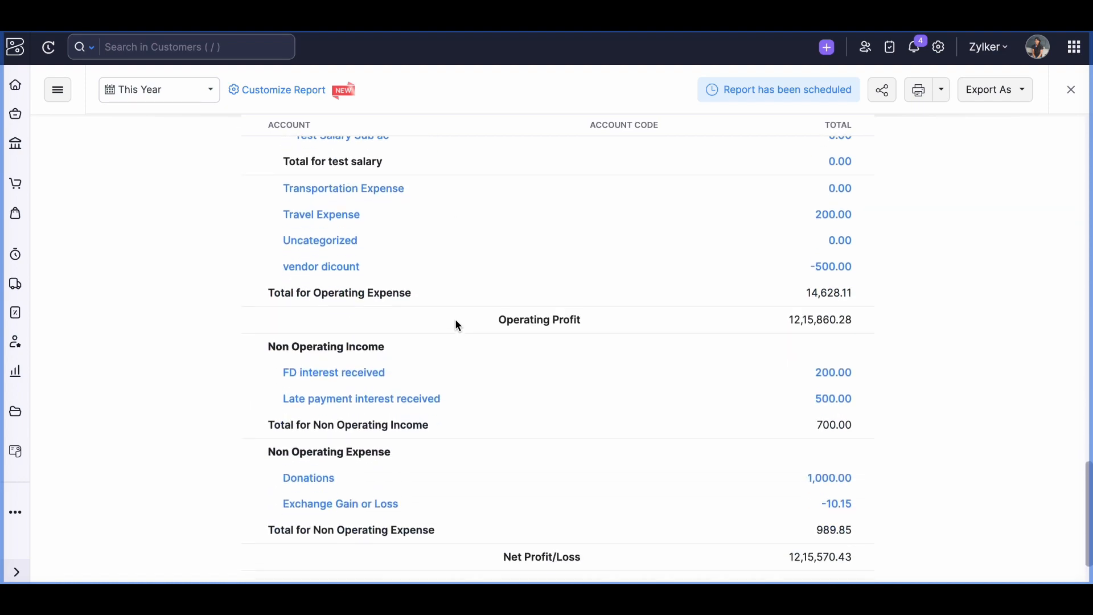
scroll(458, 326, up, 2)
scroll(458, 325, down, 3)
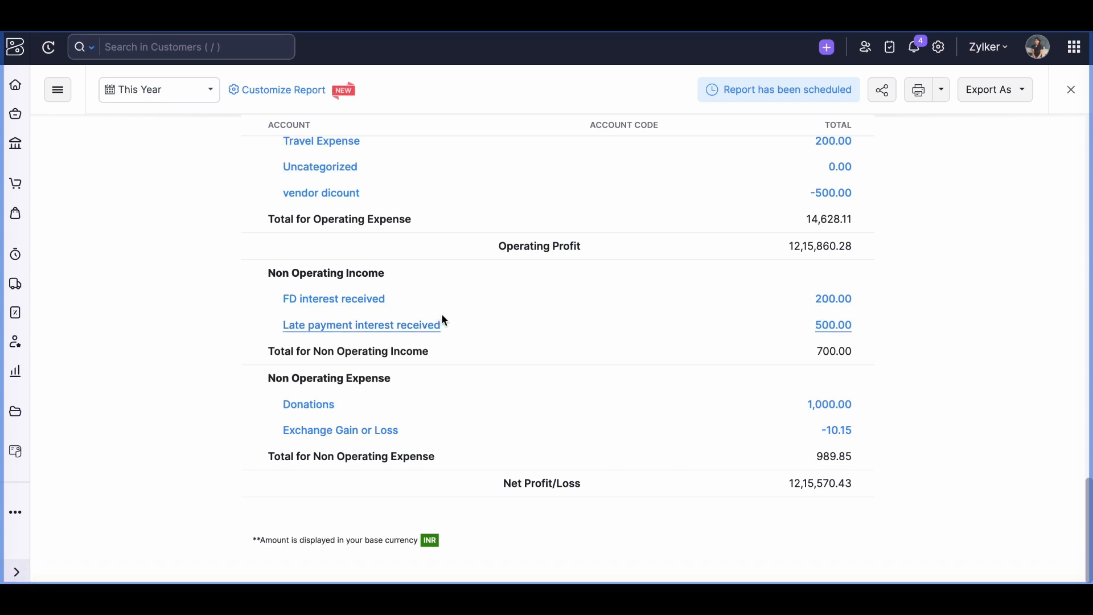
scroll(445, 319, down, 1)
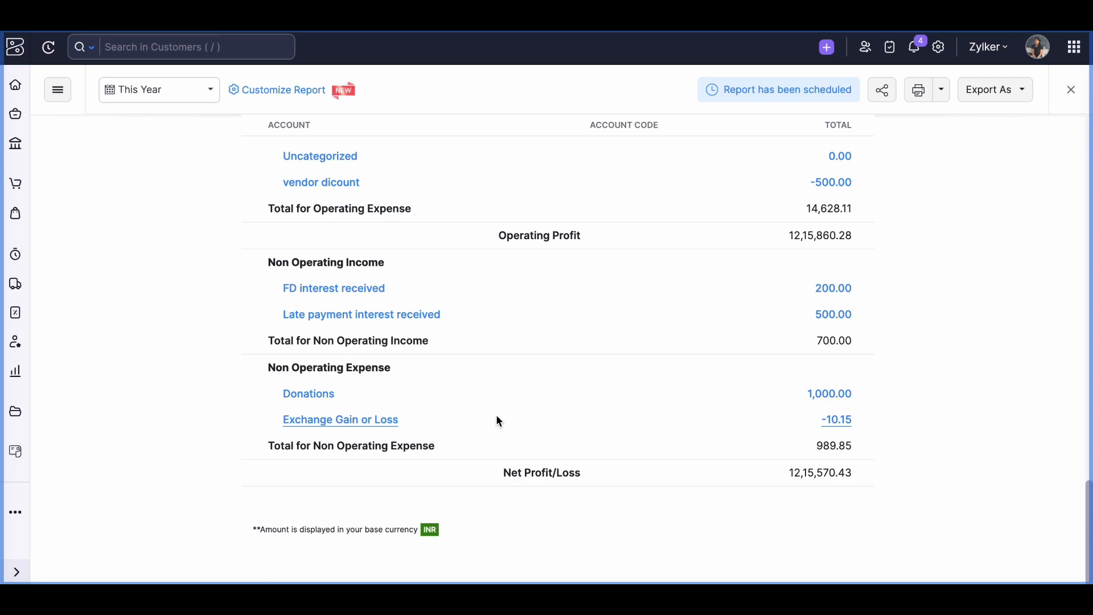
Review the report again from Cost of Goods Sold and Gross Profit down to Net Profit/Loss
scroll(499, 421, up, 10)
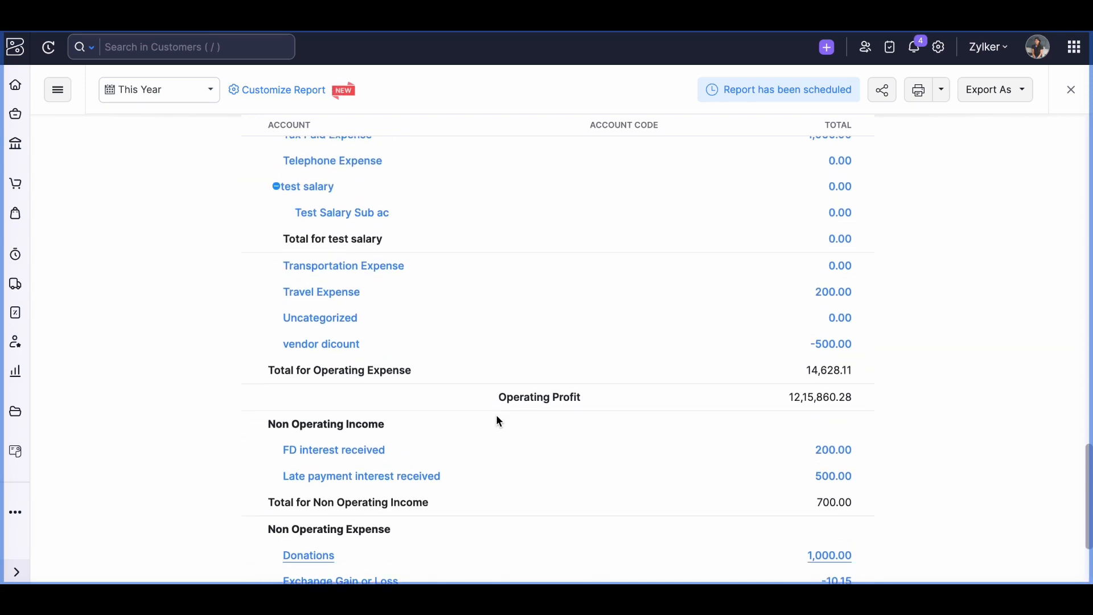
scroll(499, 422, up, 15)
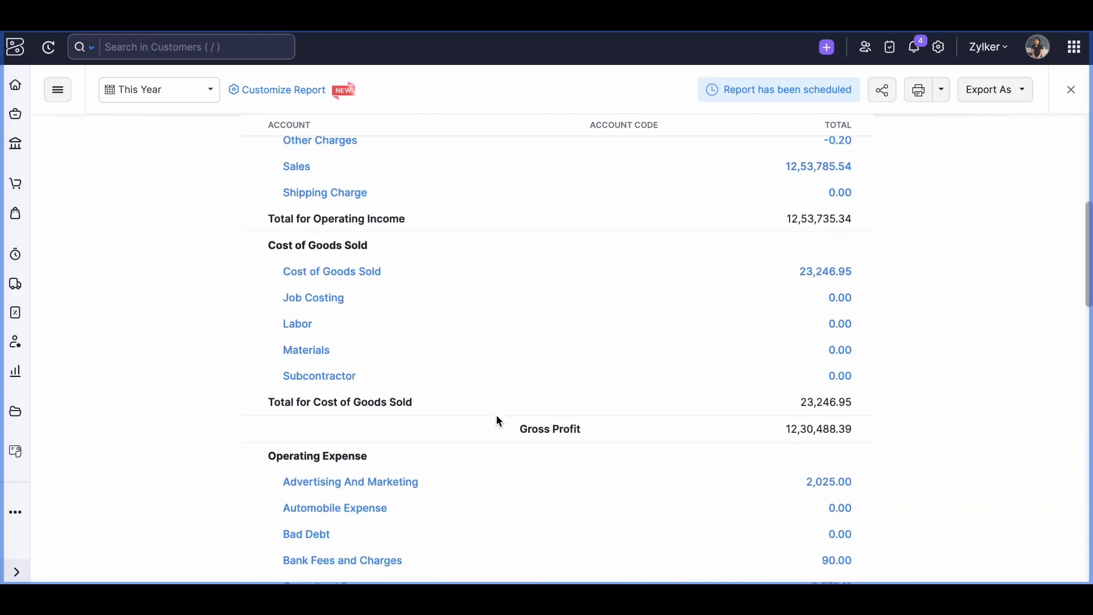
scroll(498, 421, up, 2)
scroll(499, 421, down, 15)
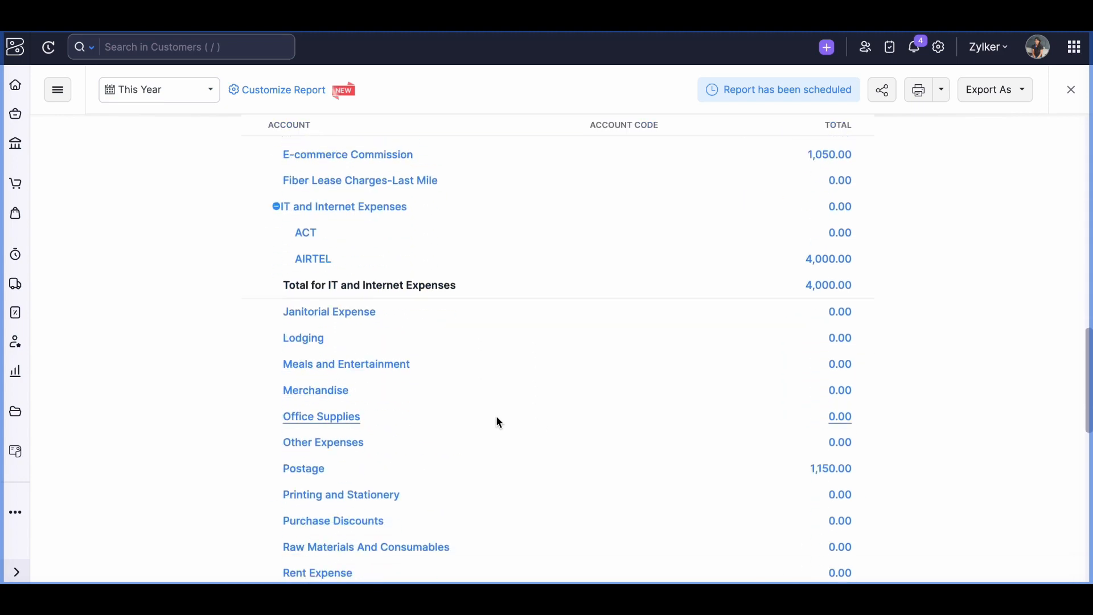
scroll(497, 422, down, 3)
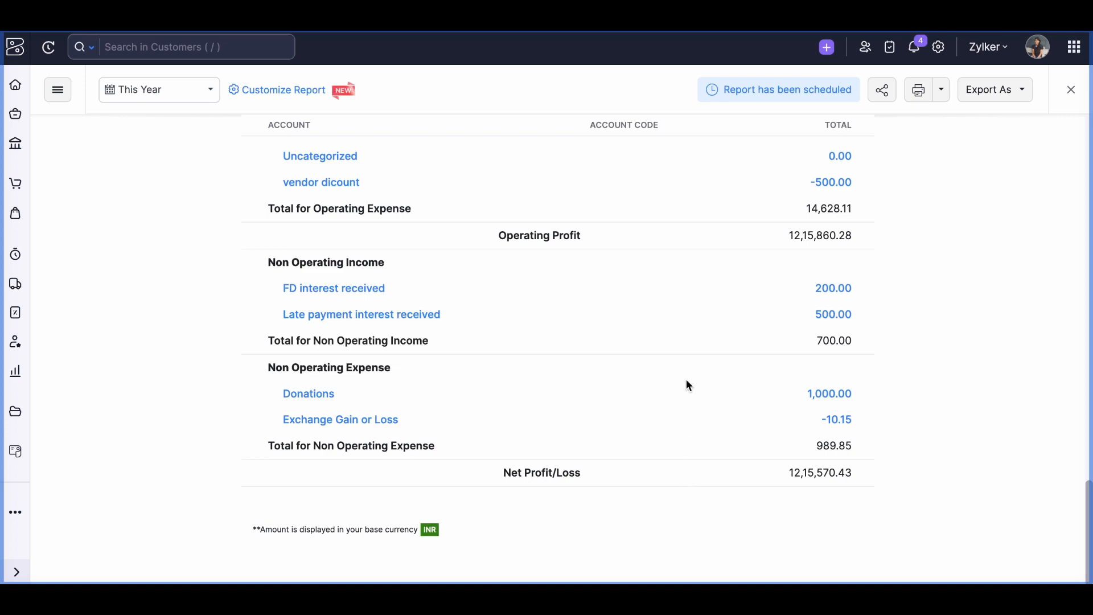
Collapse all sub-accounts in the Profit and Loss report and expand them again
scroll(659, 329, up, 12)
scroll(662, 334, up, 6)
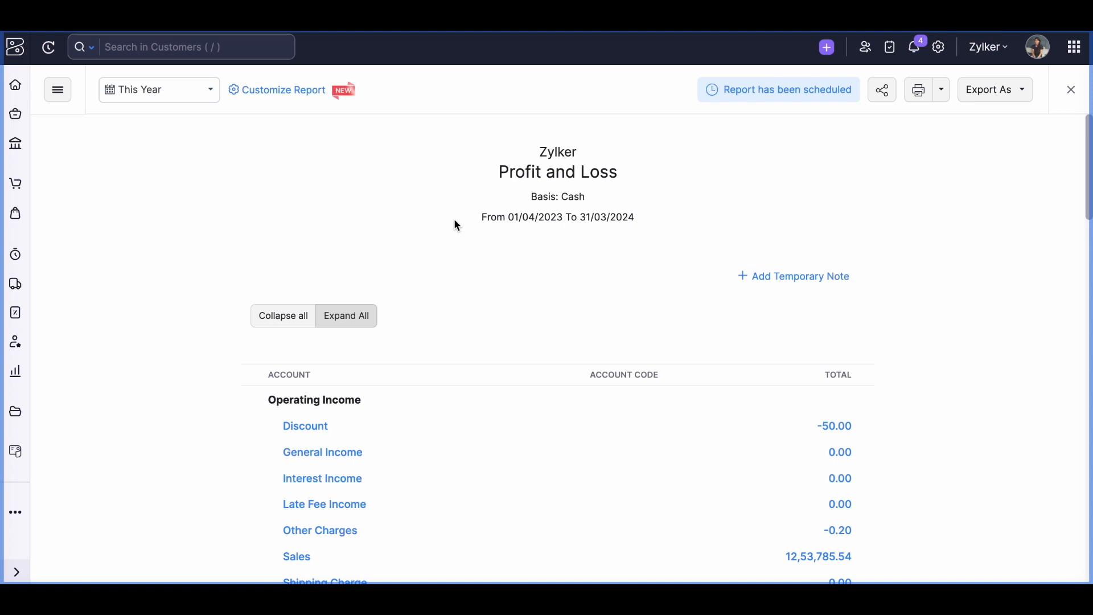
click(285, 322)
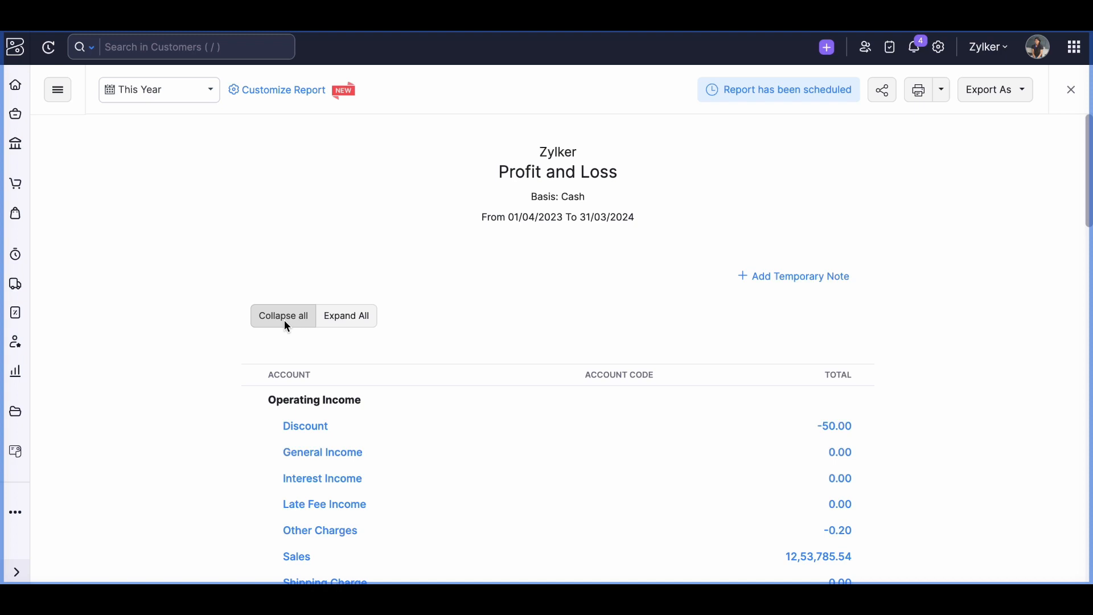
click(355, 314)
scroll(370, 324, down, 1)
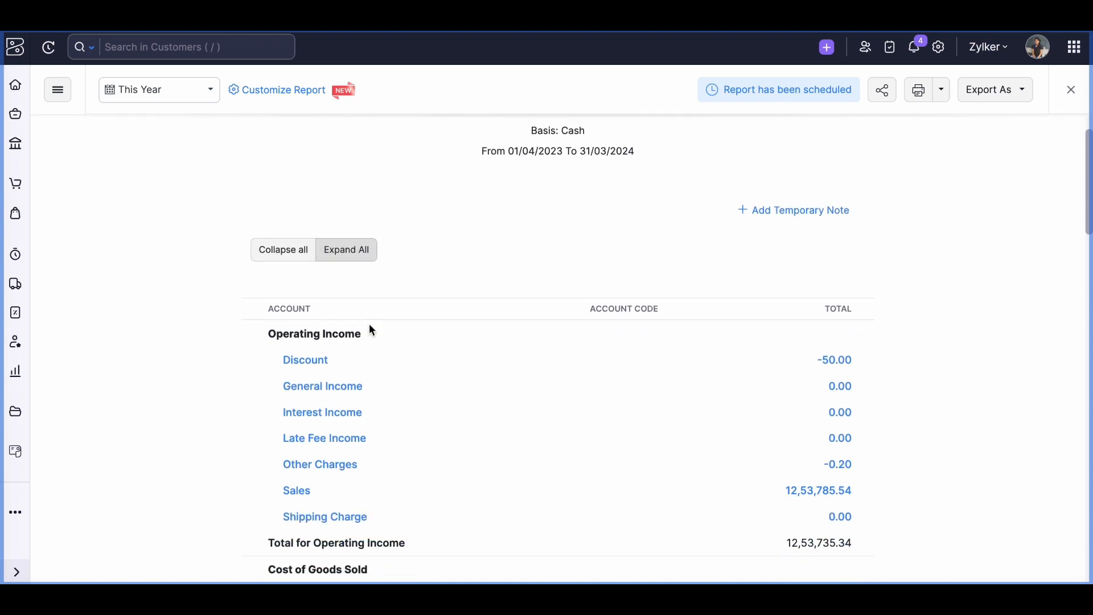
Collapse all sub-accounts once more and view the Operating Income and Cost of Goods Sold sections
click(288, 250)
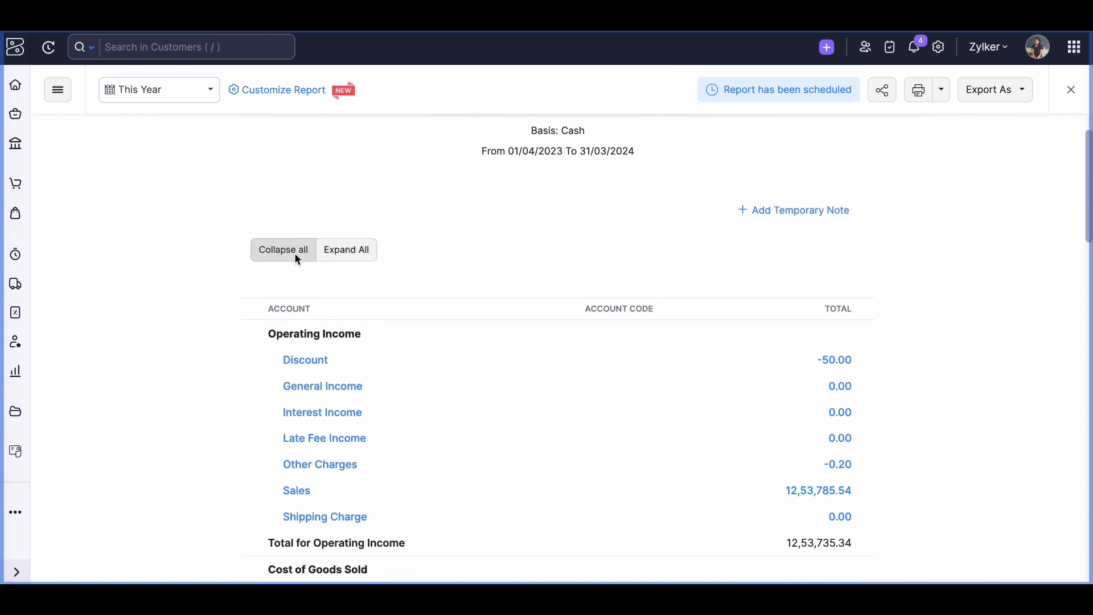
scroll(353, 291, down, 2)
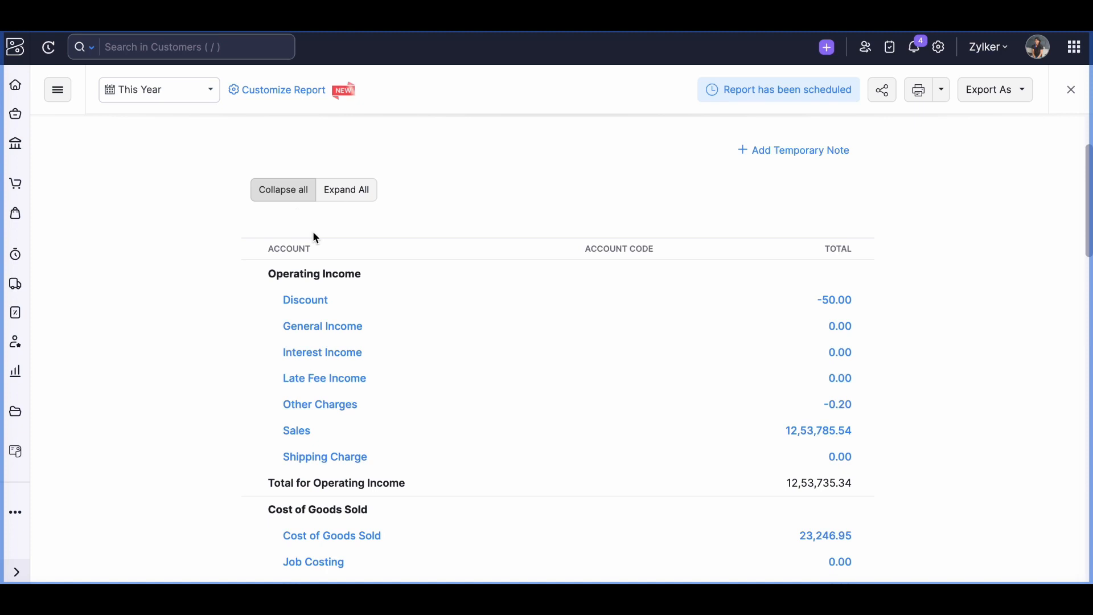
scroll(347, 380, down, 4)
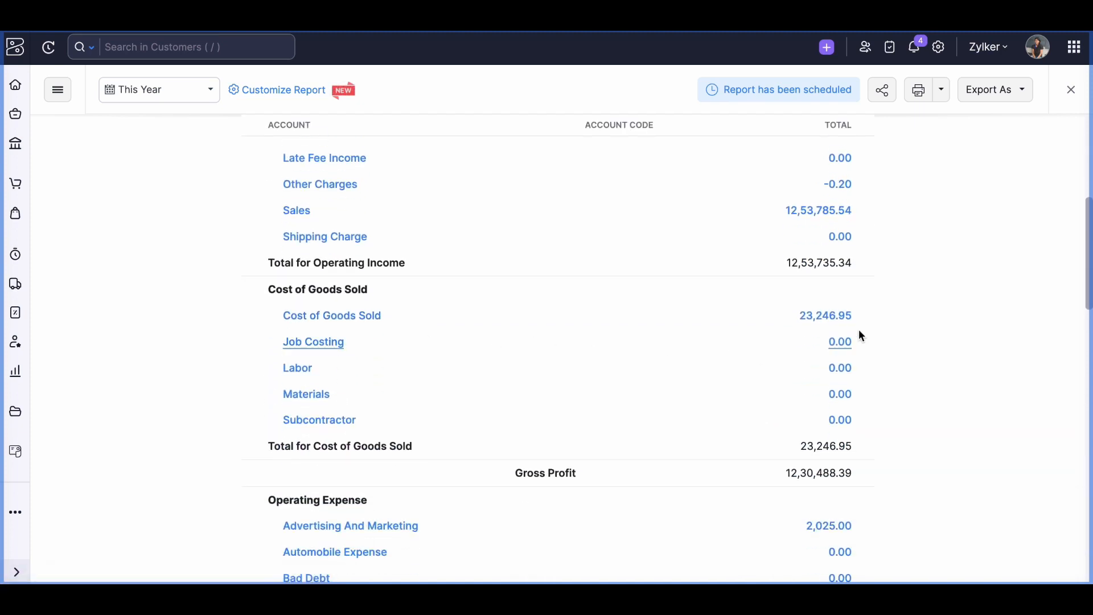
scroll(464, 317, up, 4)
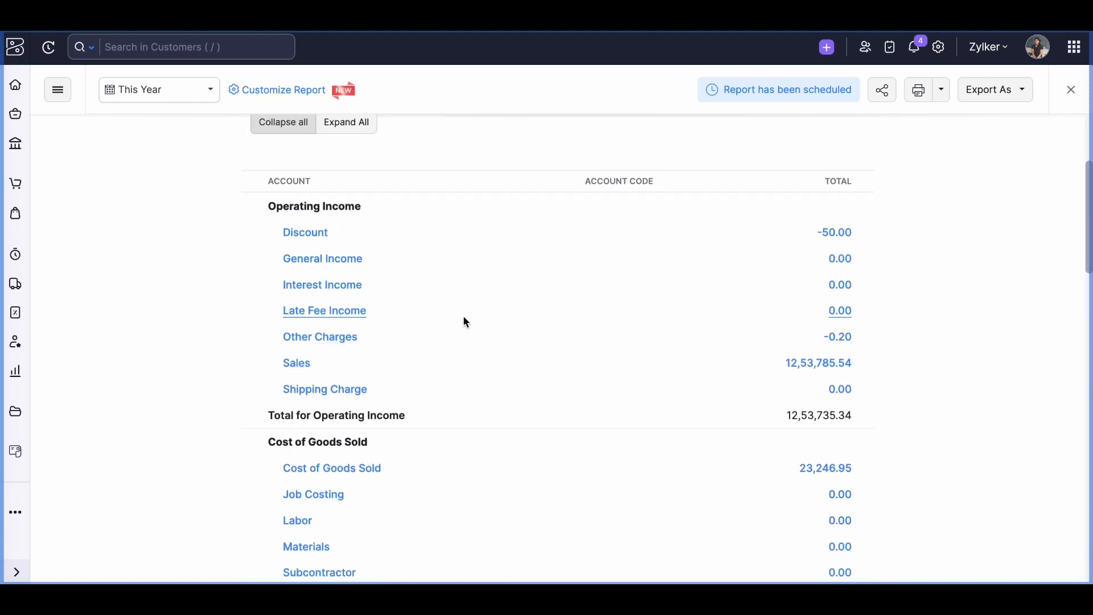
Expand all sub-accounts and view the ACT and AIRTEL entries under IT and Internet Expenses
click(347, 196)
scroll(378, 251, down, 6)
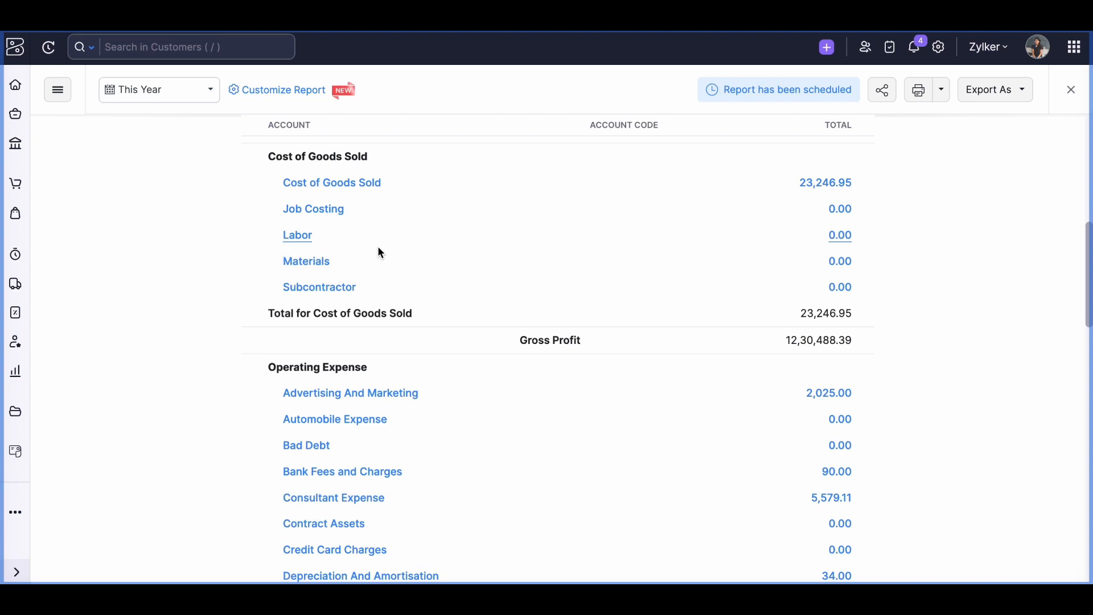
scroll(393, 290, down, 6)
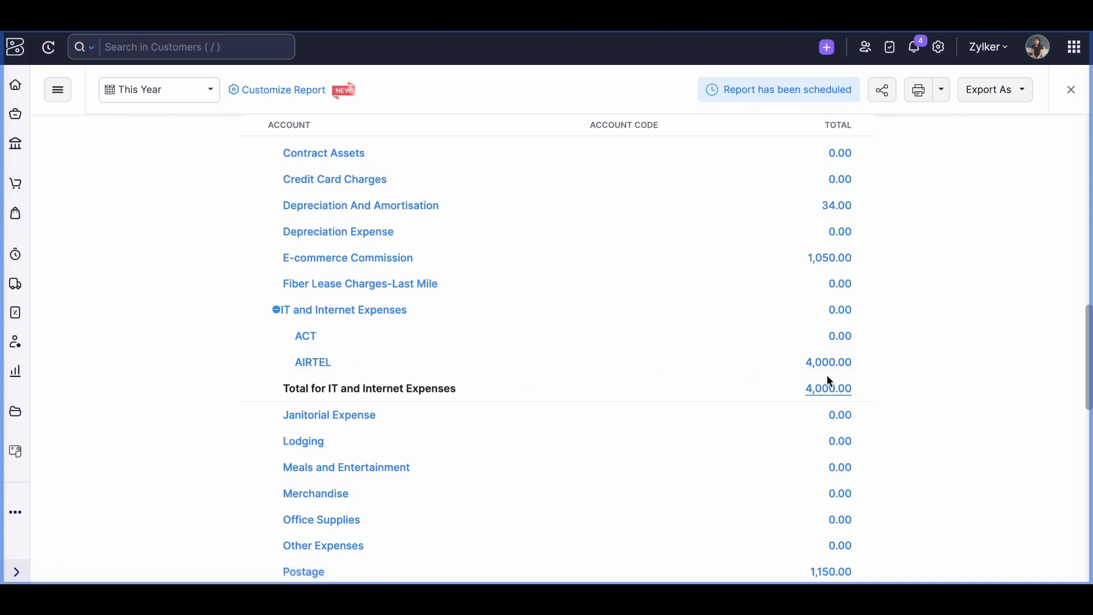
Add a temporary note reading "invoice" to the footer of the Profit and Loss report
scroll(828, 378, up, 10)
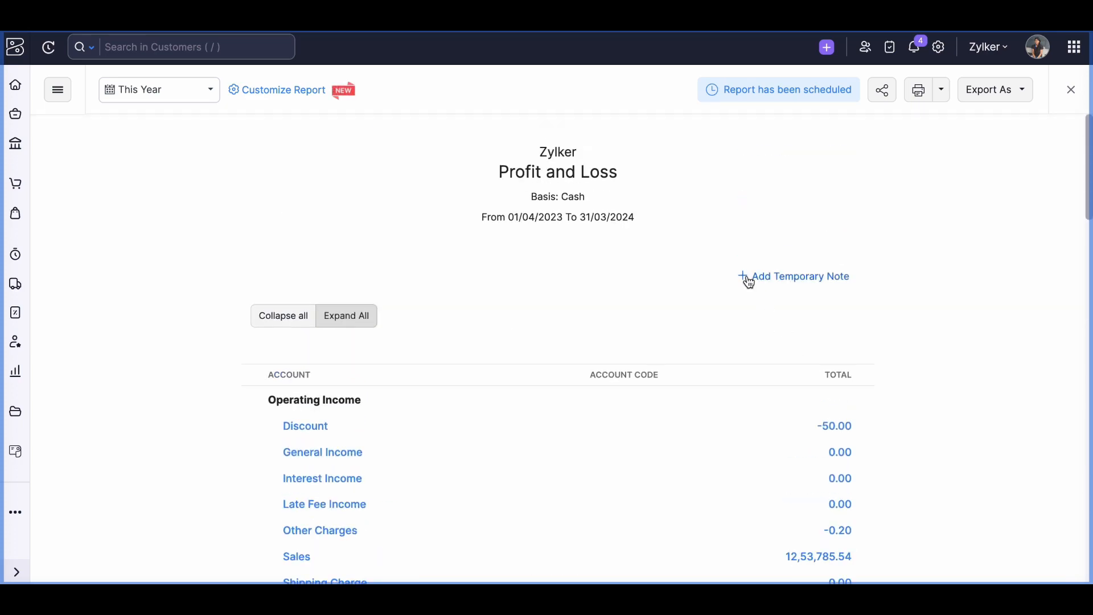
click(790, 280)
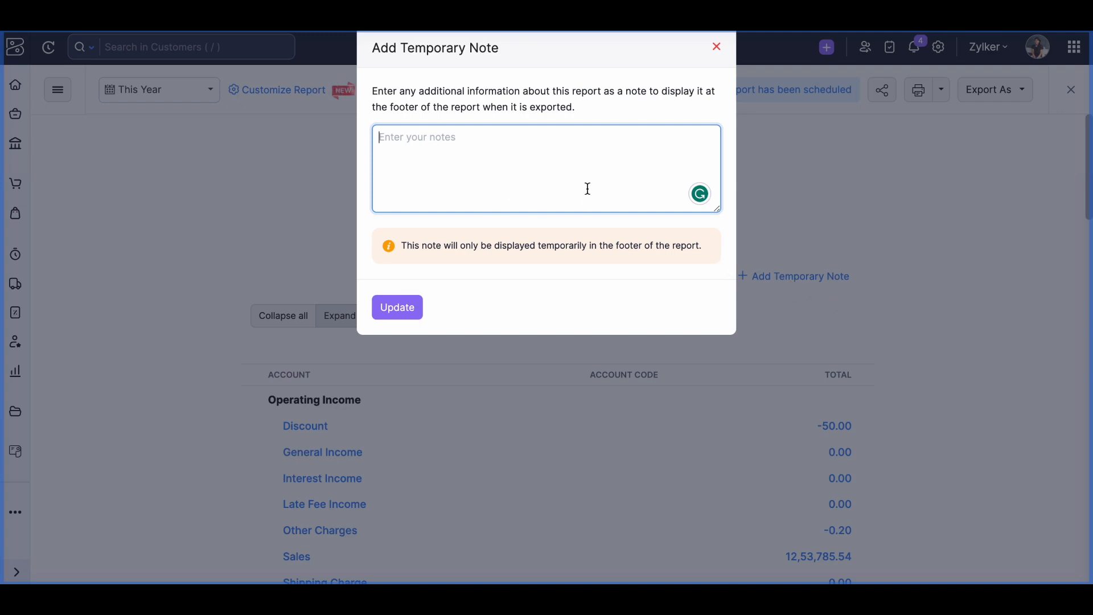
text(invoice)
click(391, 311)
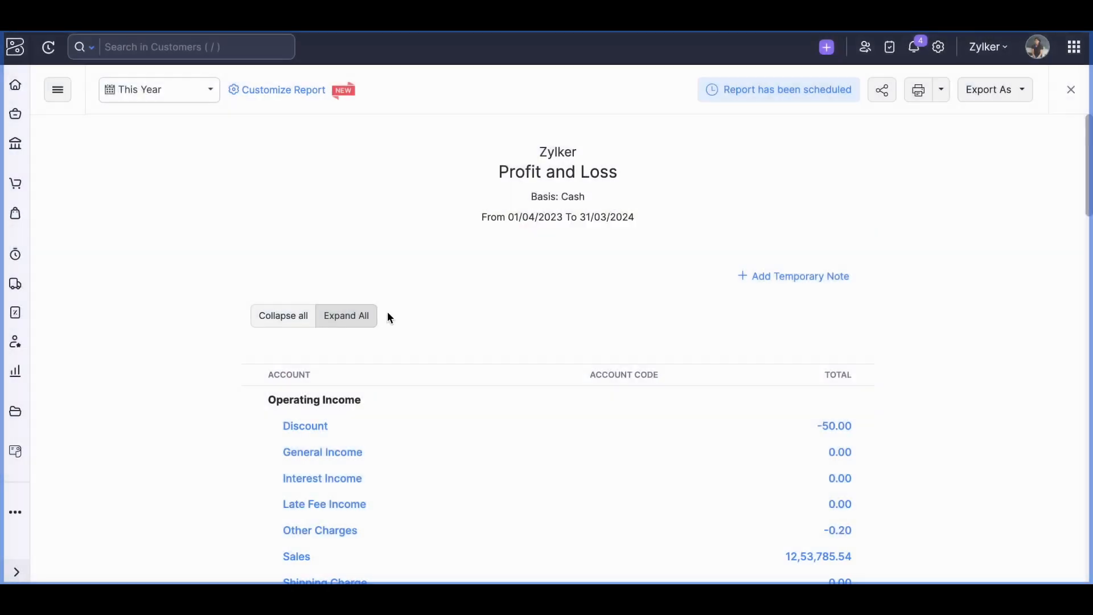
Go through the Profit and Loss report down to the temporary note in its footer
scroll(337, 325, down, 15)
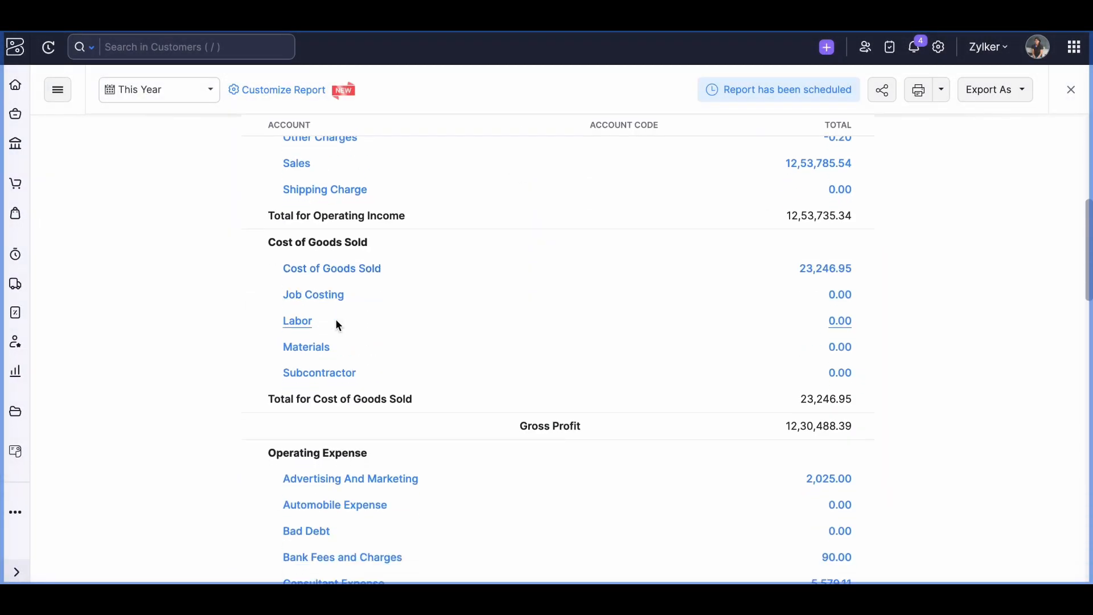
scroll(338, 324, down, 3)
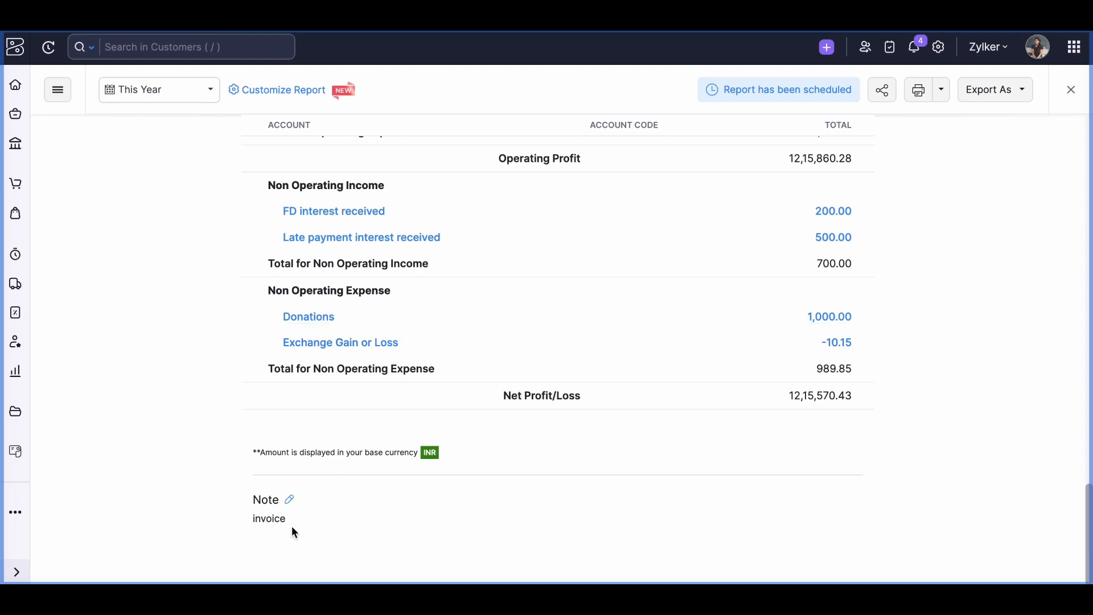
scroll(385, 386, up, 10)
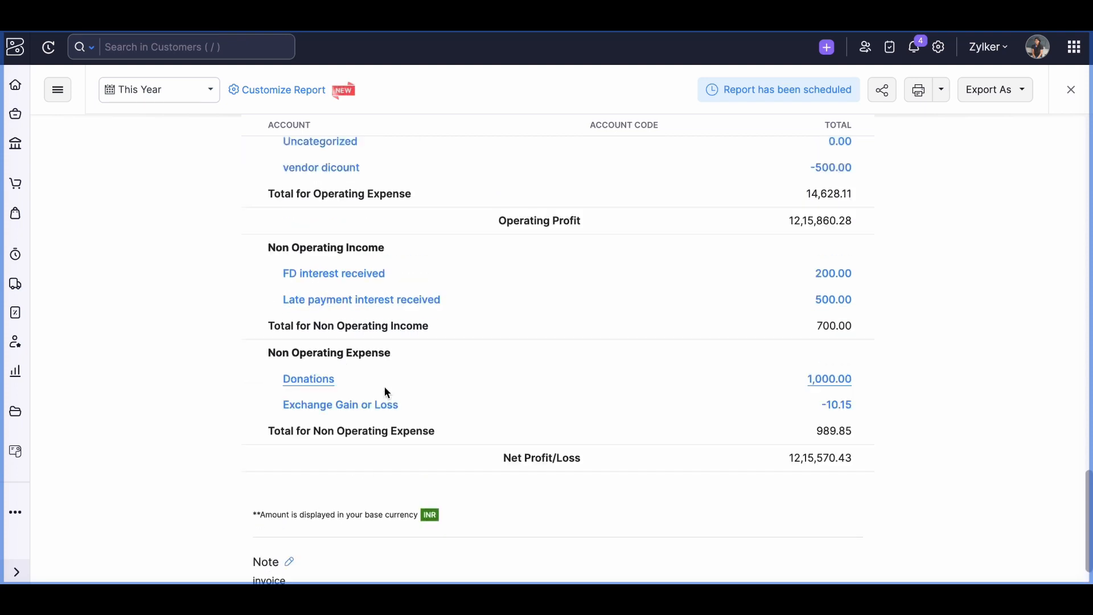
Open the Horizontal Profit and Loss report and view its Expense and Income sides down to the totals
click(57, 91)
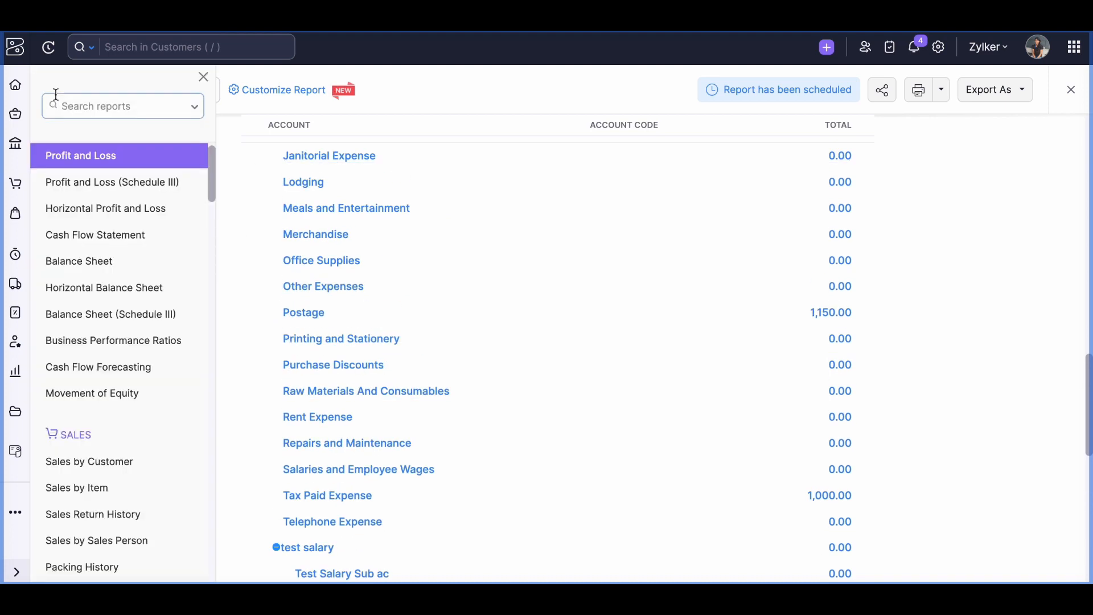
click(136, 211)
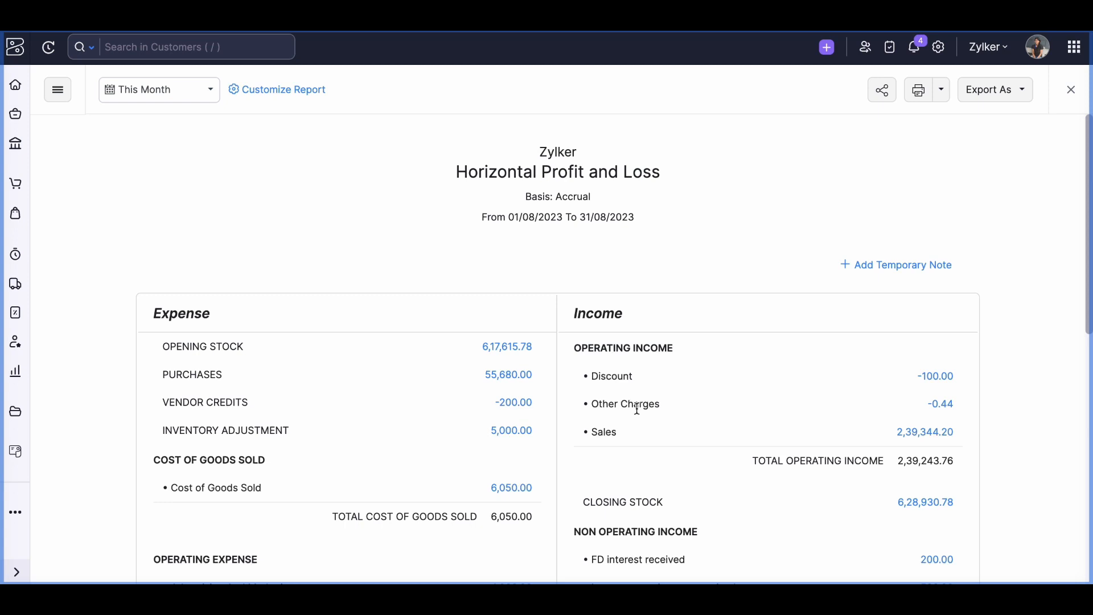
scroll(637, 409, down, 3)
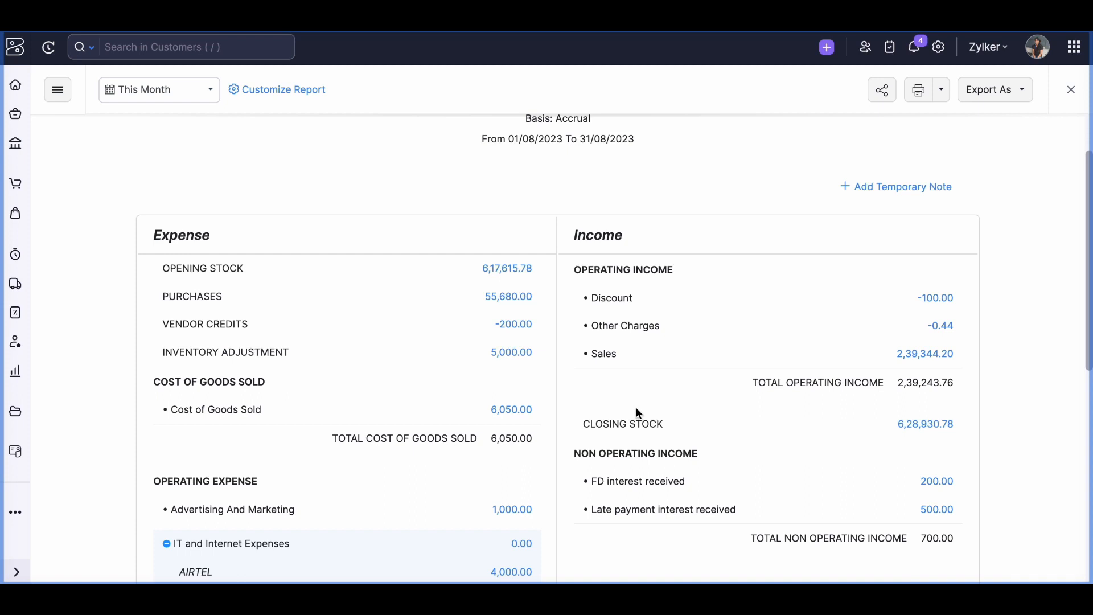
scroll(636, 408, down, 5)
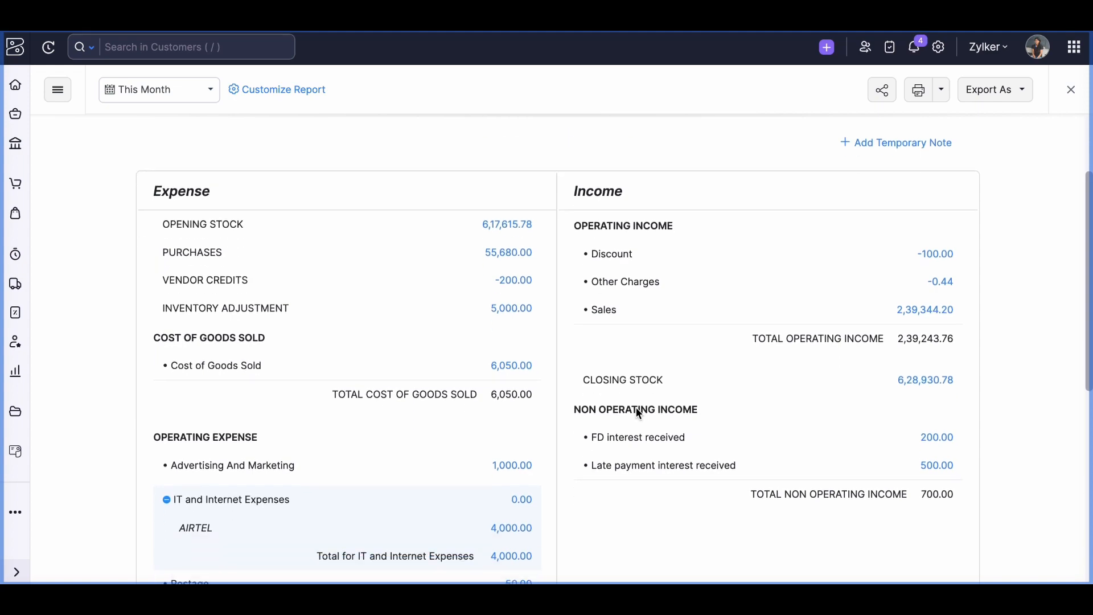
scroll(483, 518, down, 4)
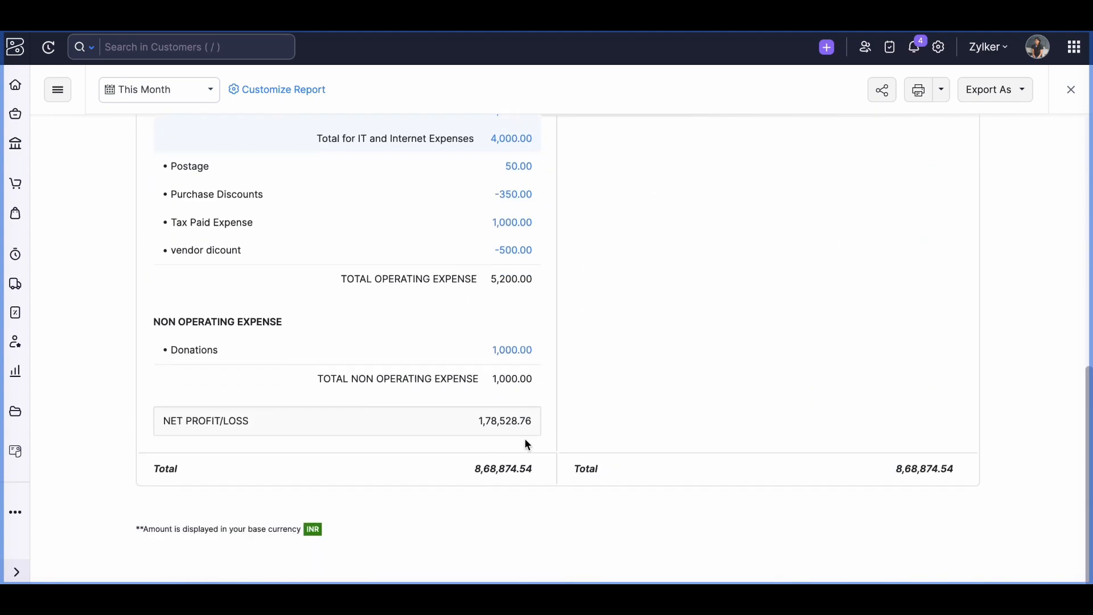
scroll(526, 444, up, 10)
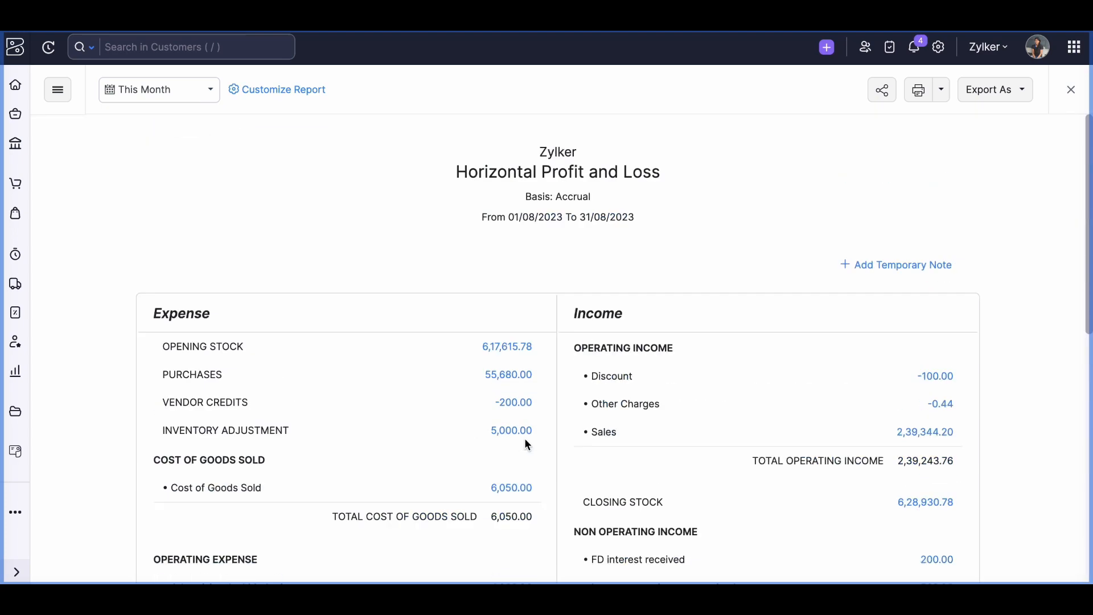
Examine the Expense side of the Horizontal Profit and Loss report, from Opening Stock through Operating and Non Operating Expense to Net Profit/Loss
scroll(434, 392, down, 2)
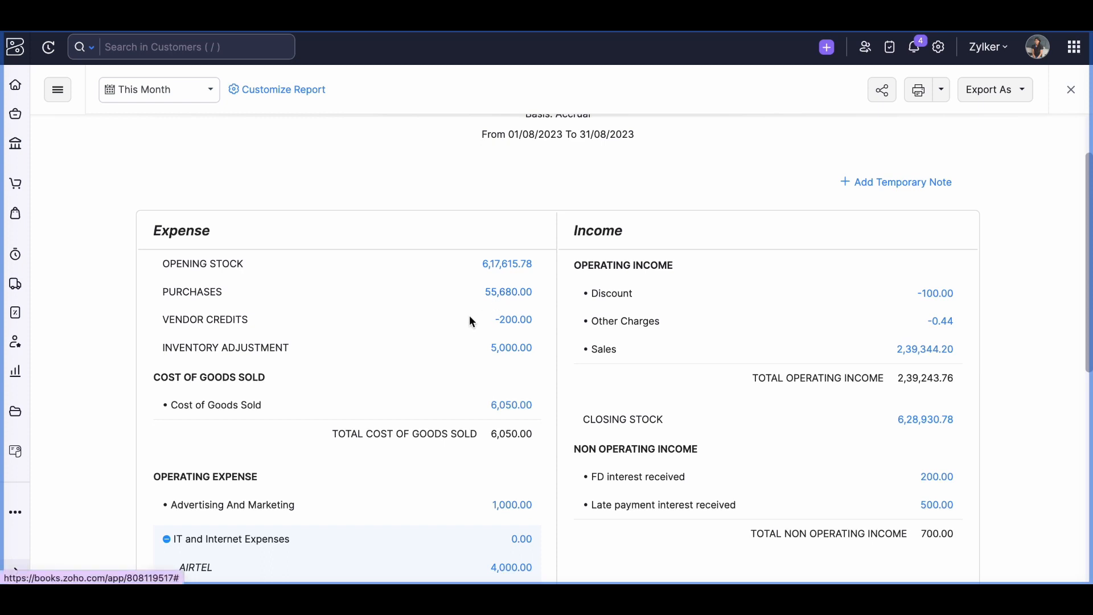
scroll(466, 320, down, 2)
scroll(466, 319, down, 3)
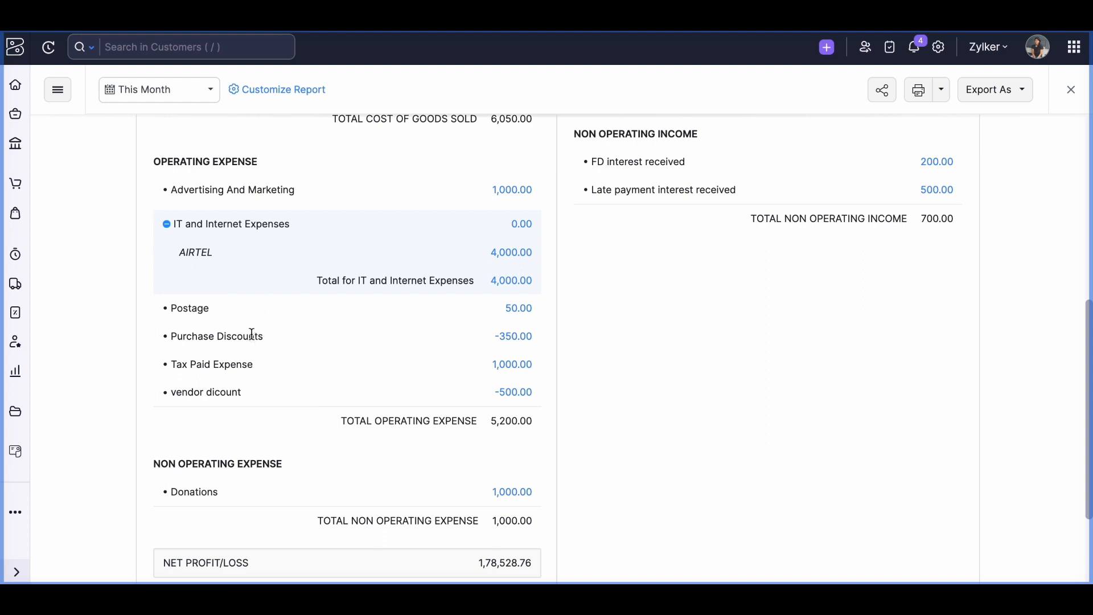
scroll(251, 334, down, 1)
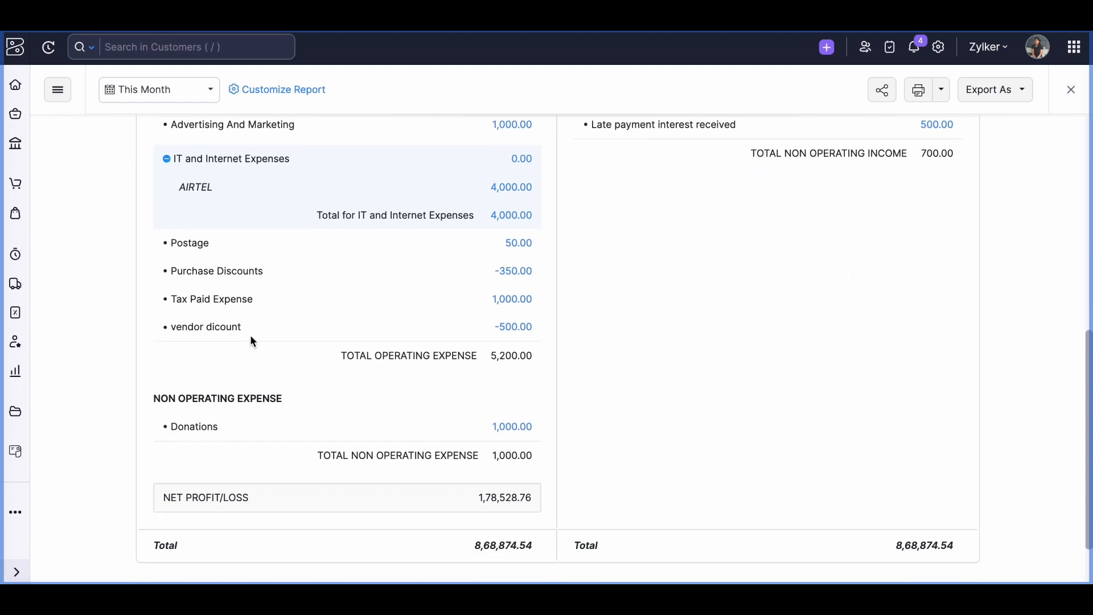
scroll(252, 336, up, 2)
scroll(252, 339, down, 1)
scroll(288, 327, down, 2)
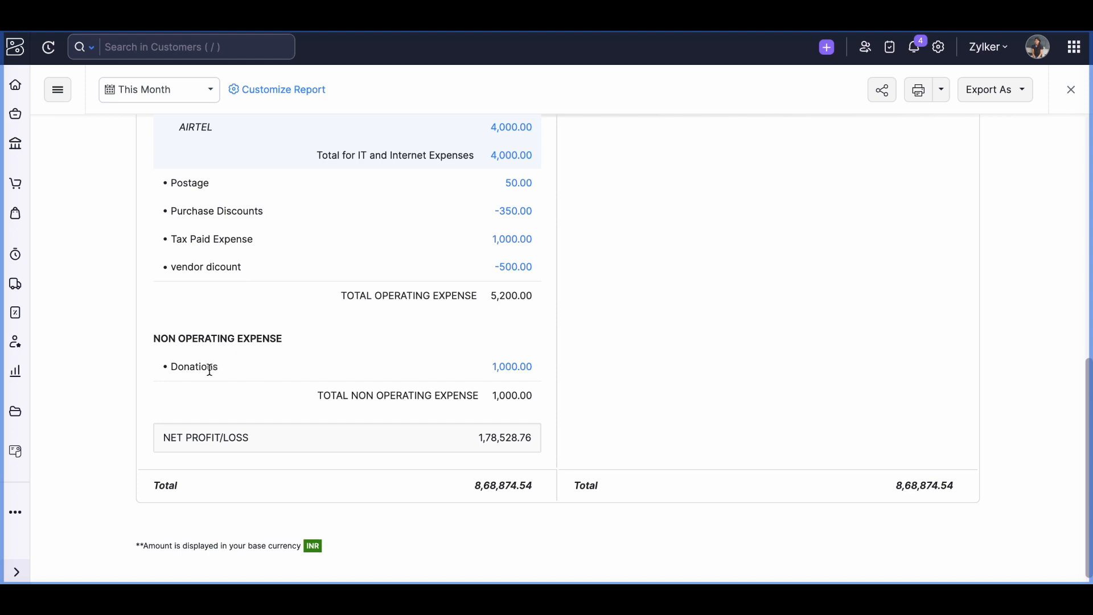
scroll(219, 335, up, 7)
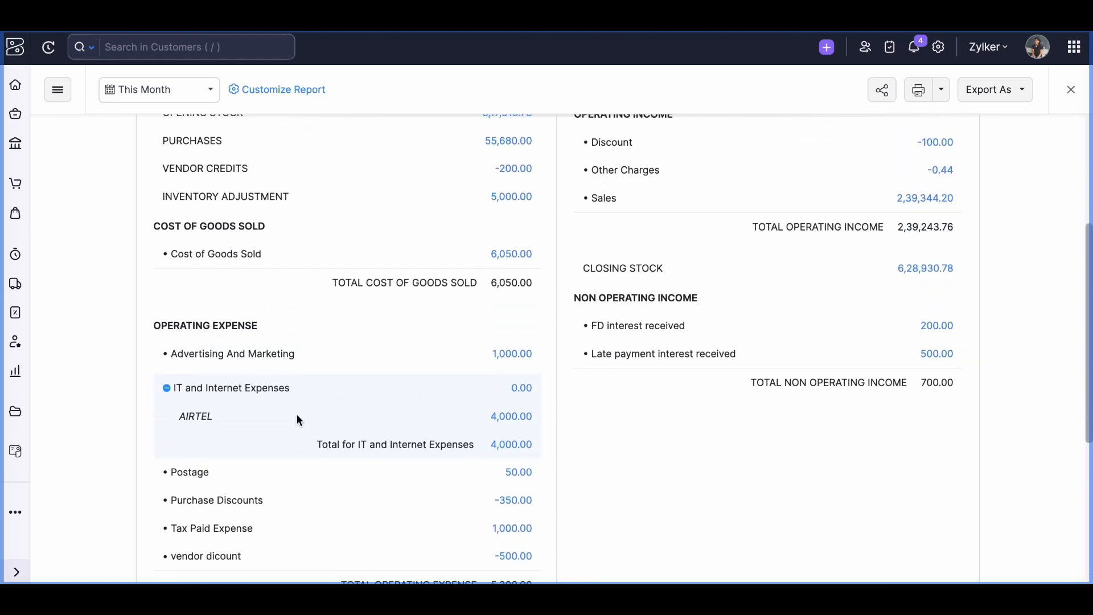
Examine the Income side, covering Operating Income, Closing Stock and Non Operating Income, and compare the totals of both sides
scroll(297, 422, up, 1)
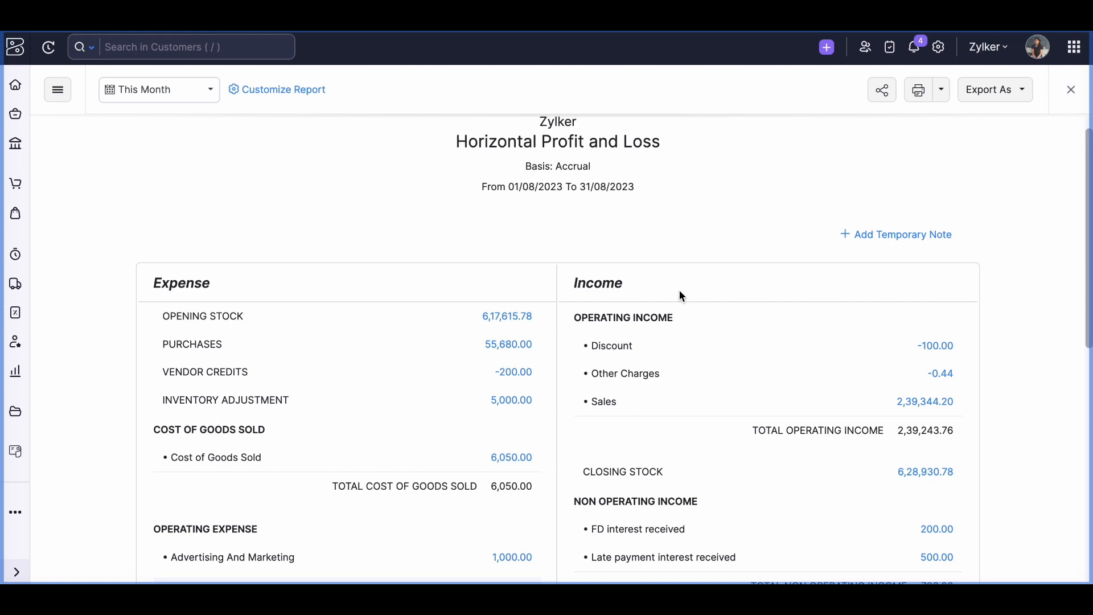
scroll(679, 292, down, 2)
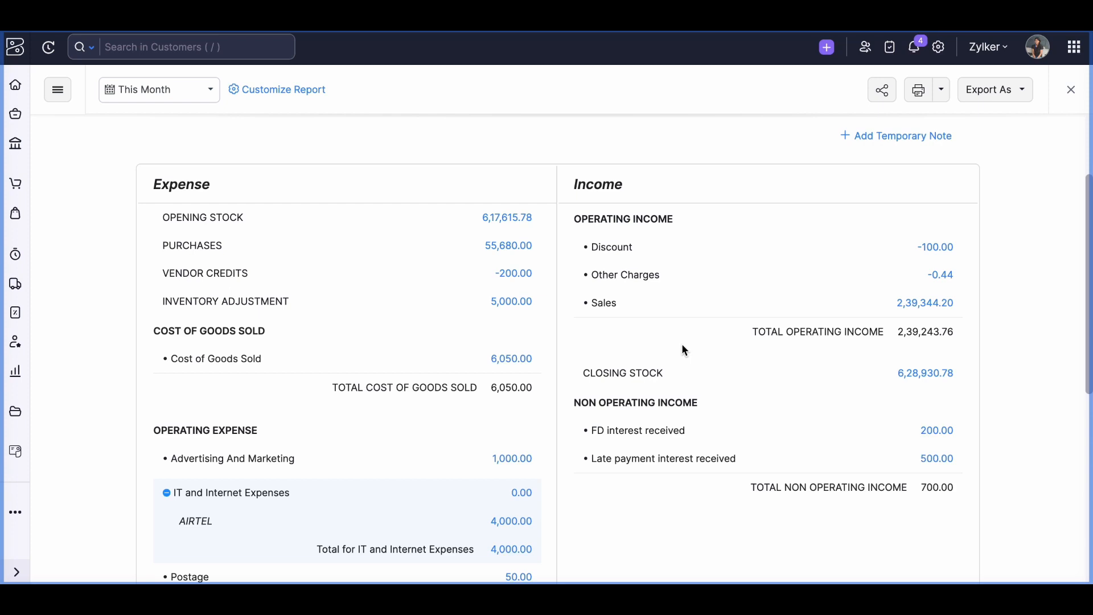
scroll(684, 366, down, 1)
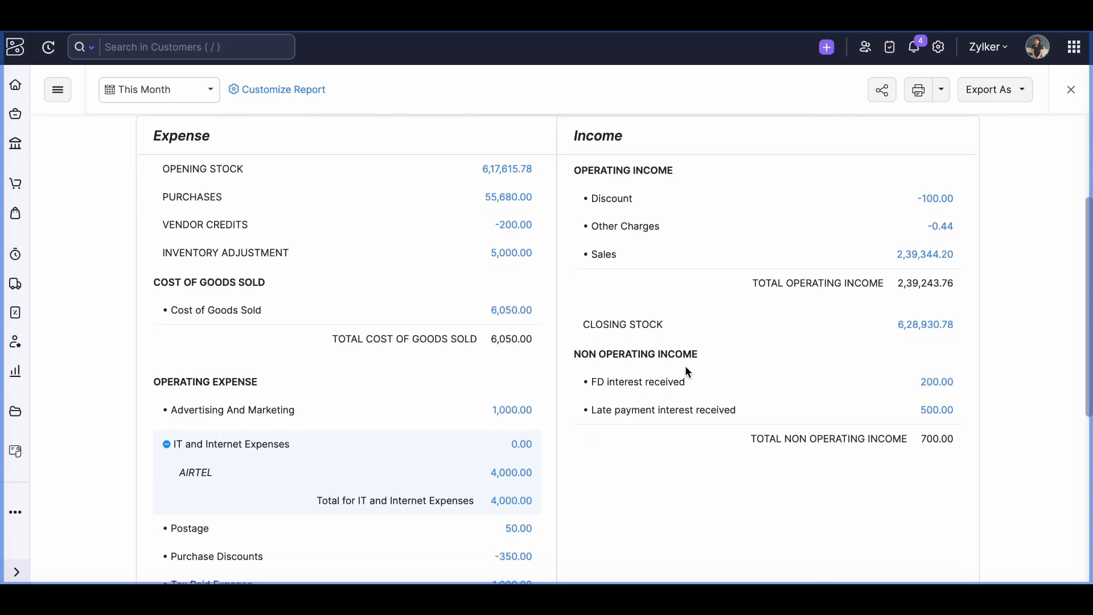
scroll(685, 367, down, 2)
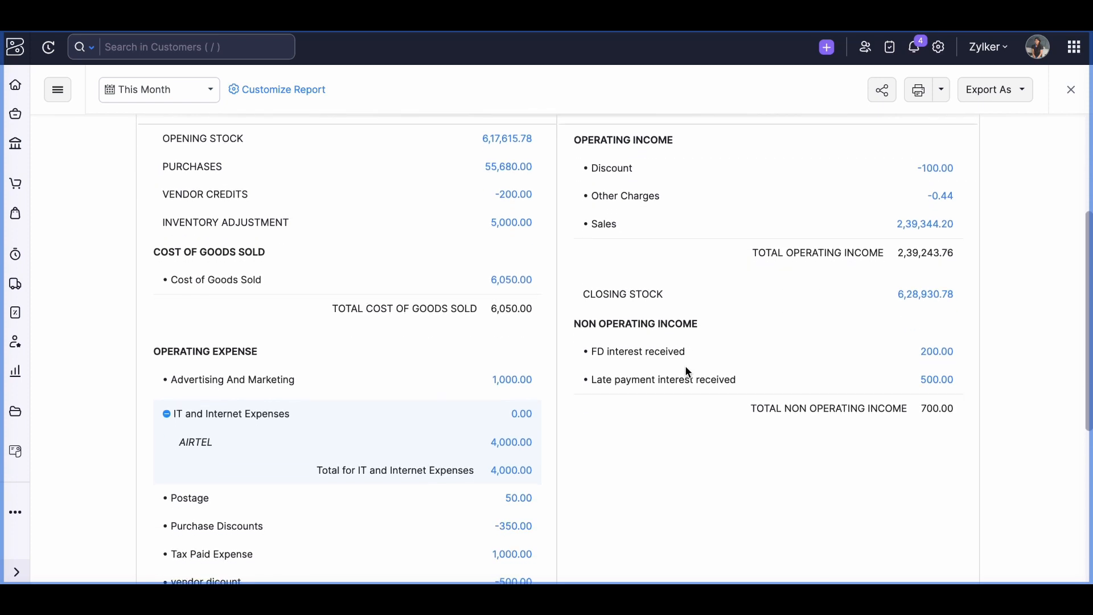
scroll(685, 367, up, 3)
scroll(688, 371, up, 3)
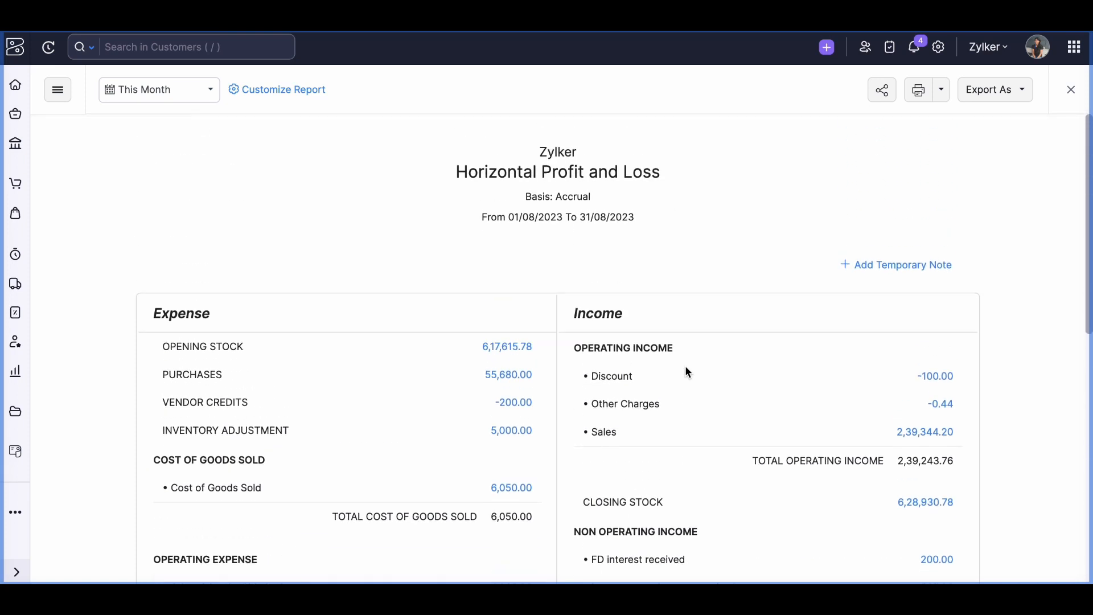
scroll(687, 371, down, 2)
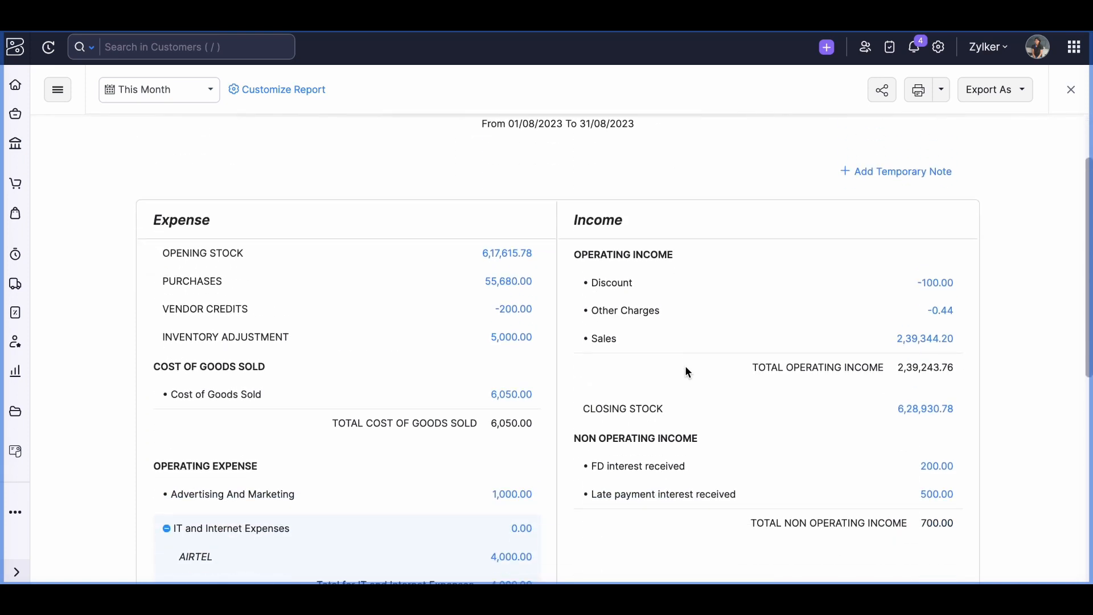
scroll(688, 371, down, 2)
scroll(687, 371, down, 5)
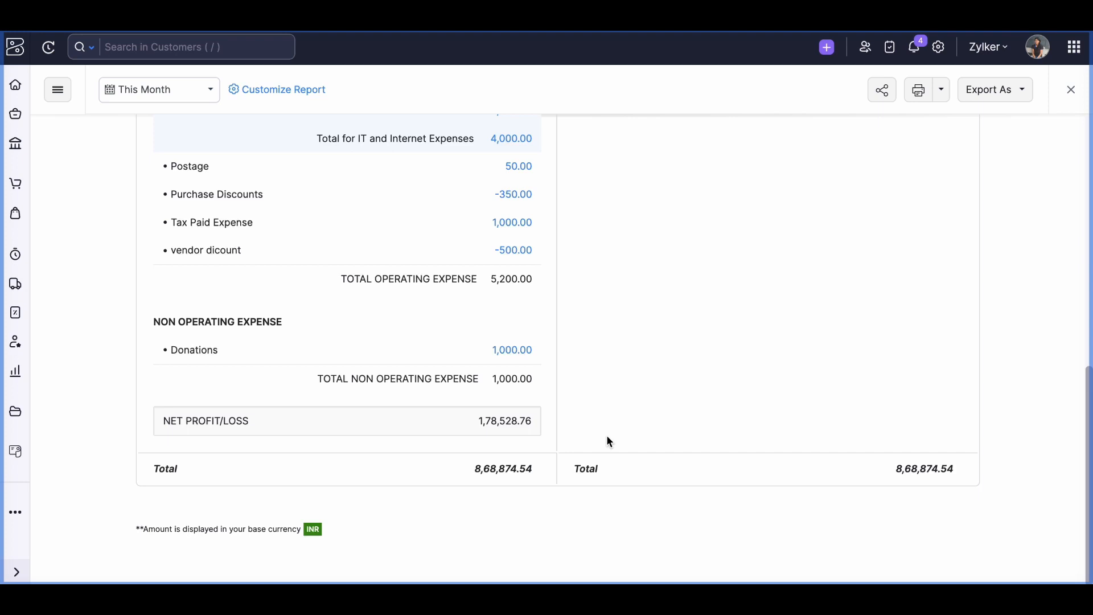
Open the Profit and Loss (Schedule III) report from the Business Overview reports
click(58, 101)
scroll(147, 209, up, 2)
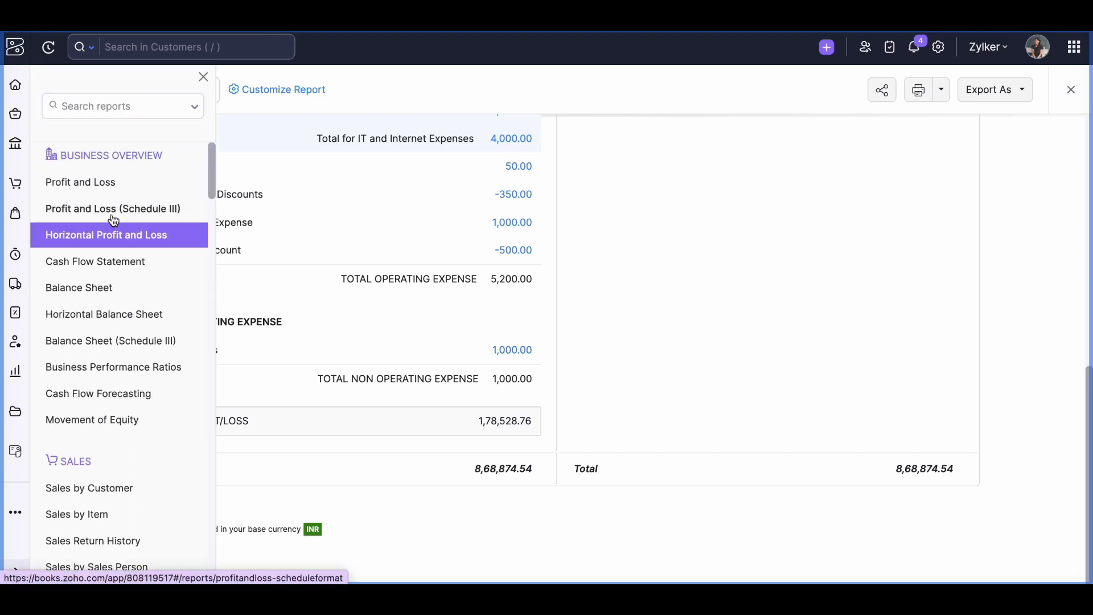
click(86, 209)
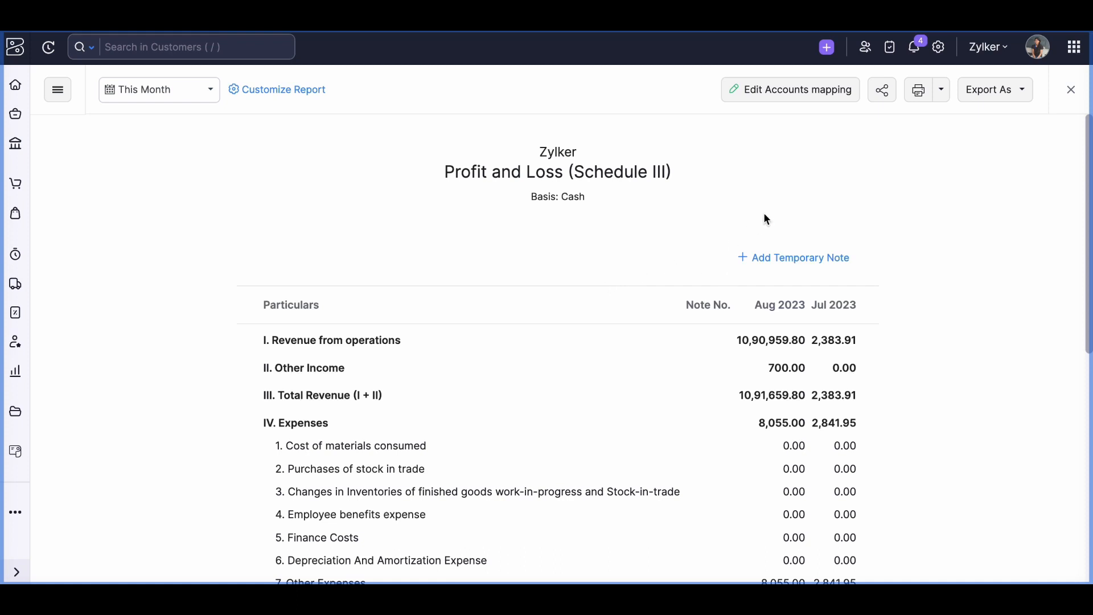
Open the accounts mapping of the Schedule III report and view the accounts available for Cost of materials consumed
click(787, 99)
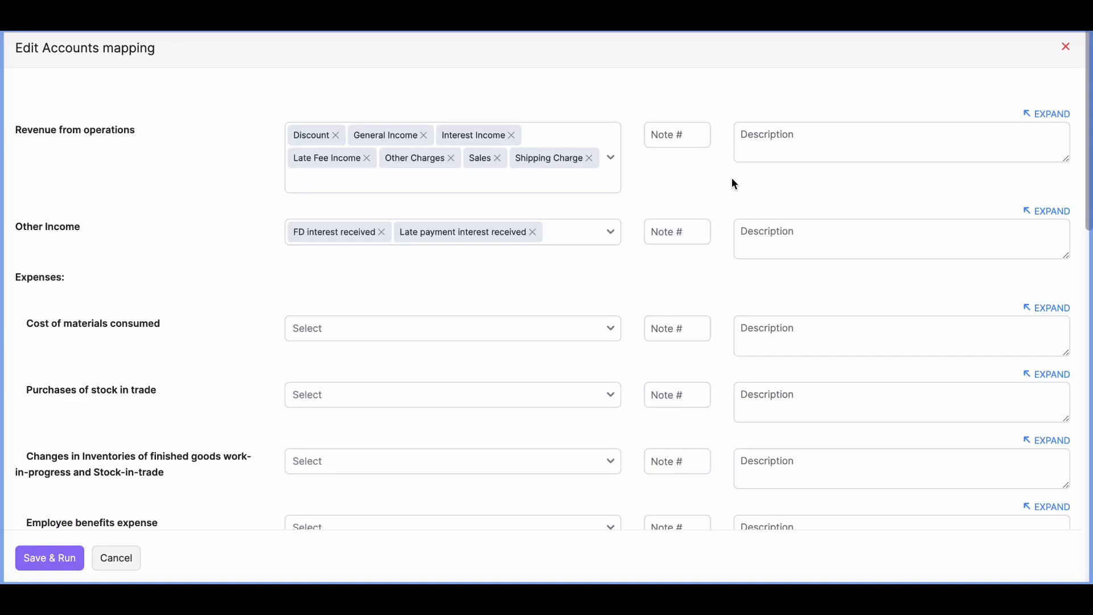
scroll(581, 259, down, 4)
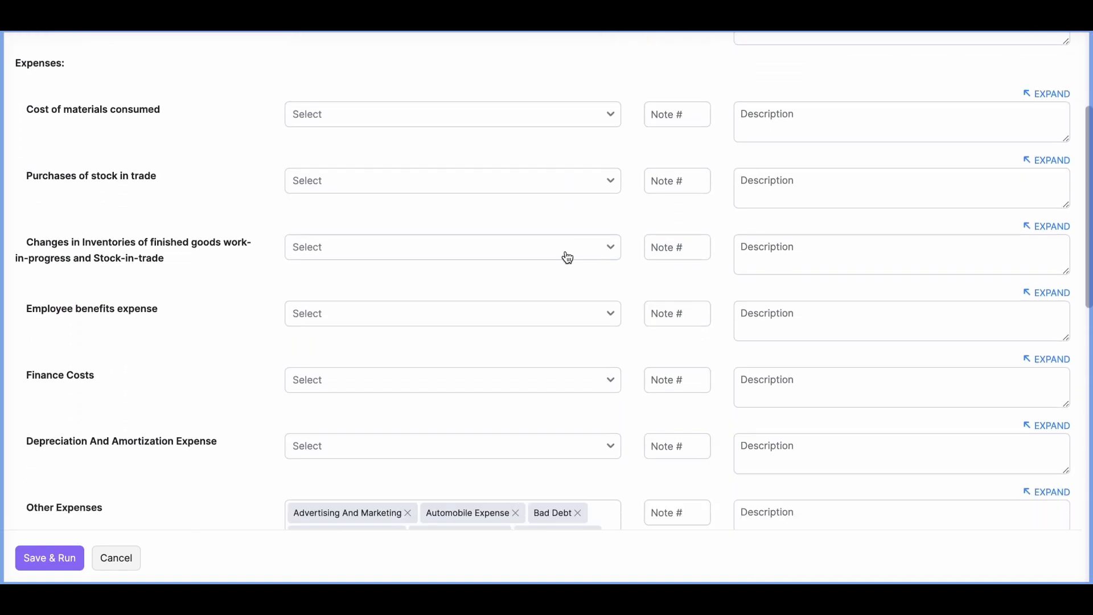
click(426, 114)
scroll(422, 280, down, 1)
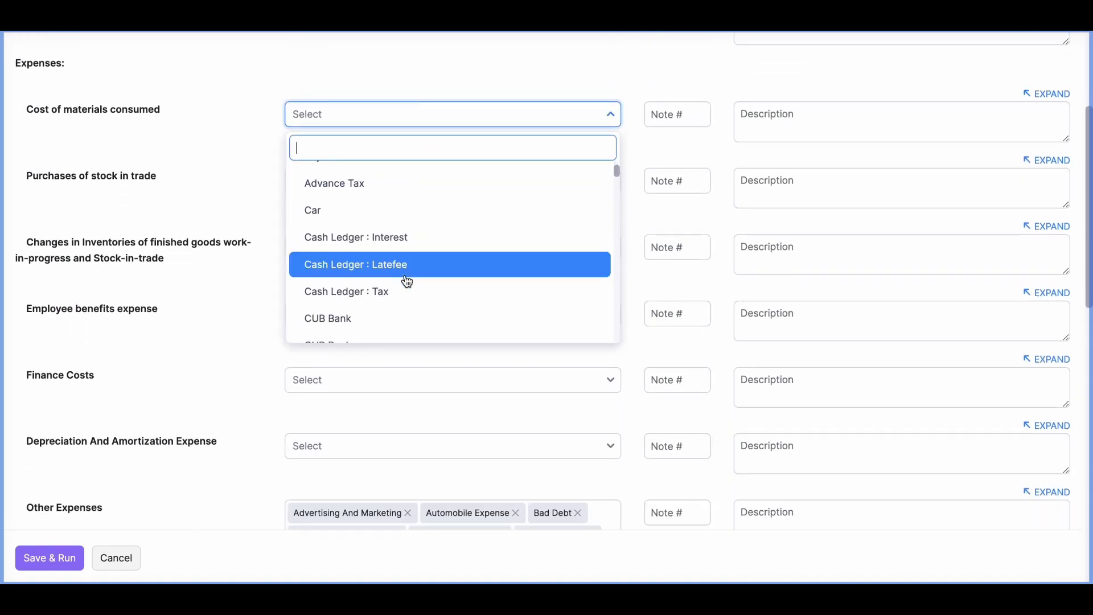
scroll(32, 145, up, 2)
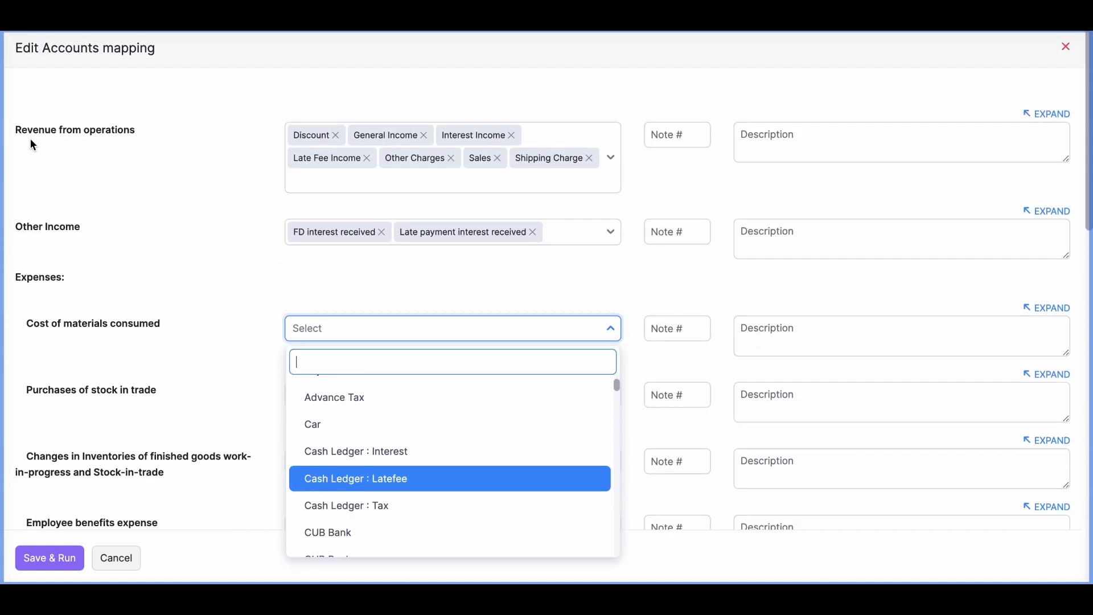
scroll(30, 140, down, 3)
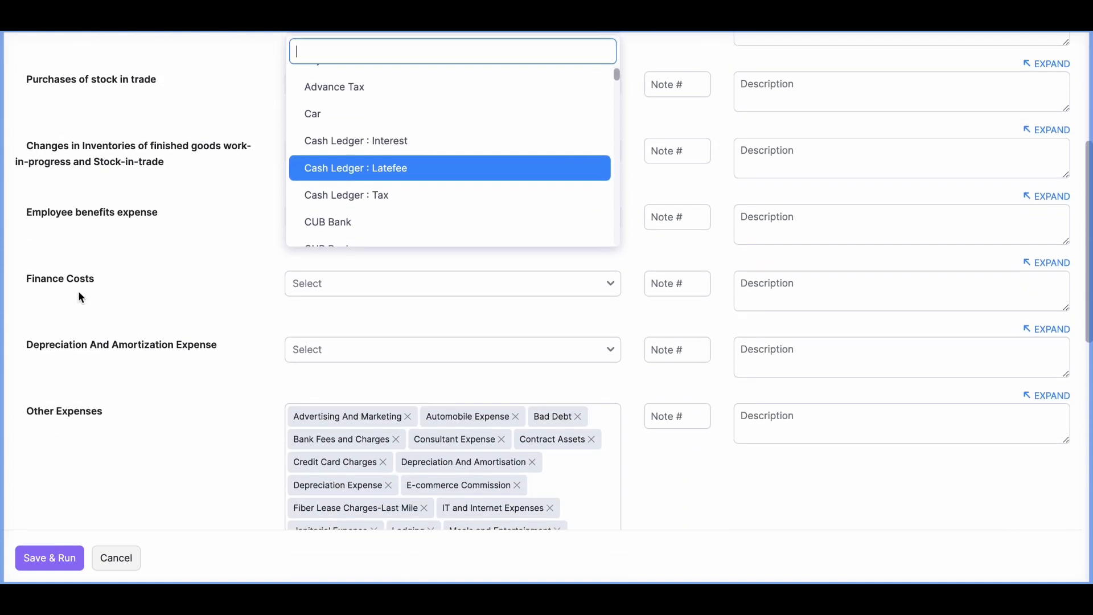
Try mapping Advance Tax to Finance Costs, look over the mapping and discard the changes
click(341, 284)
click(448, 423)
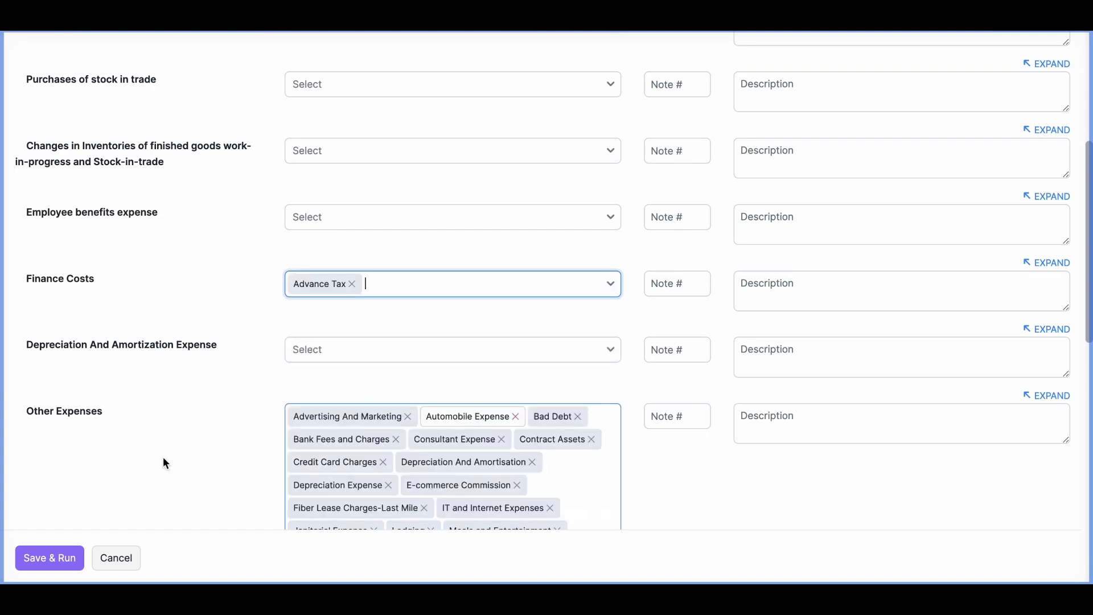
scroll(366, 388, up, 1)
scroll(368, 393, up, 5)
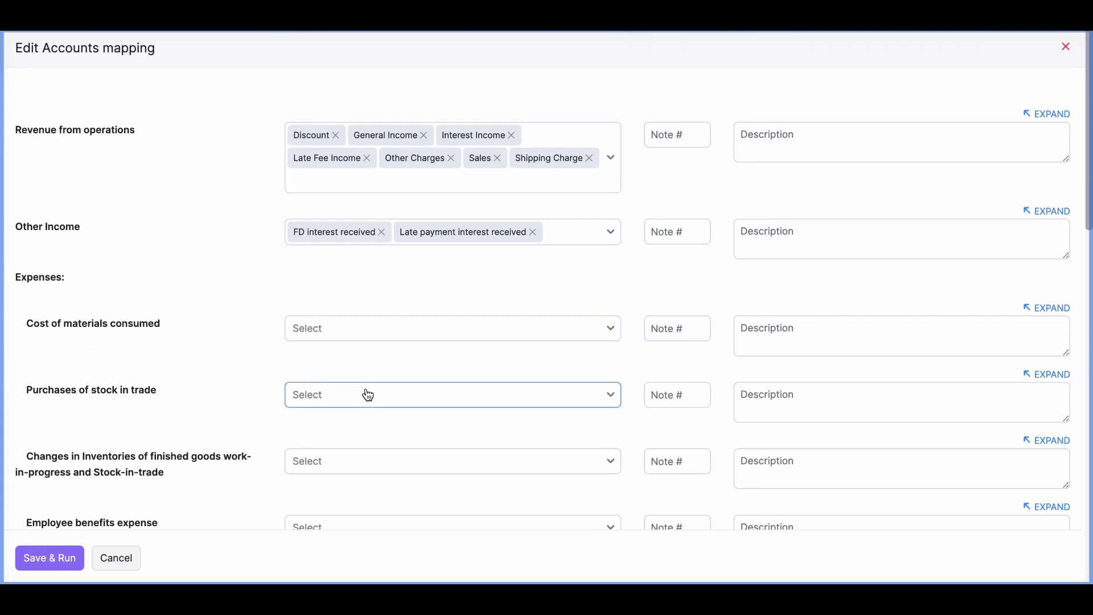
click(125, 561)
Look over the Profit and Loss (Schedule III) line items and open the Balance Sheet report
scroll(682, 469, down, 8)
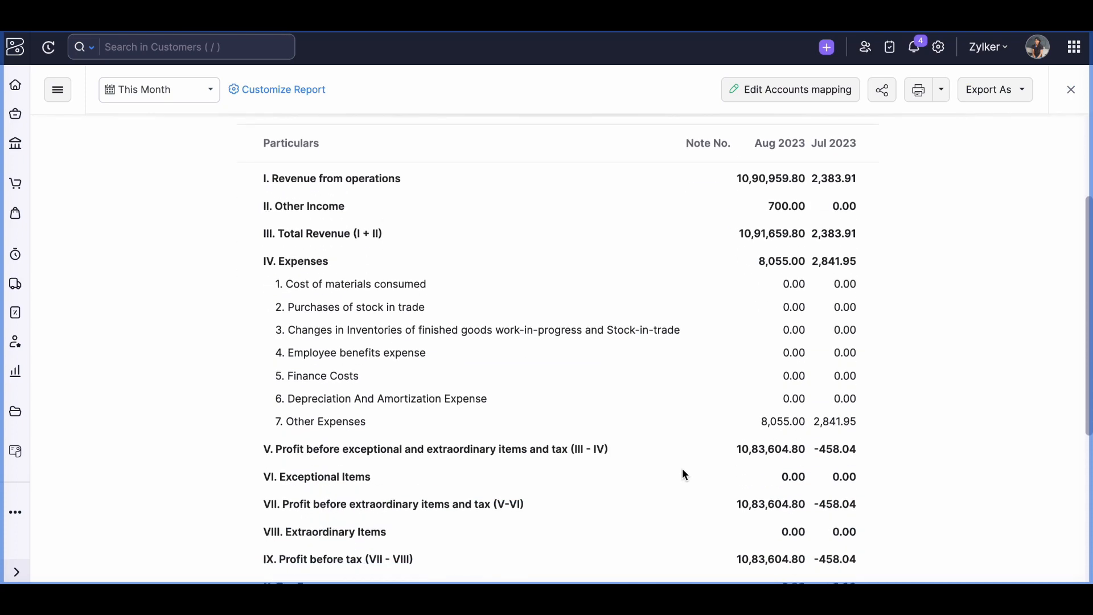
scroll(683, 471, up, 8)
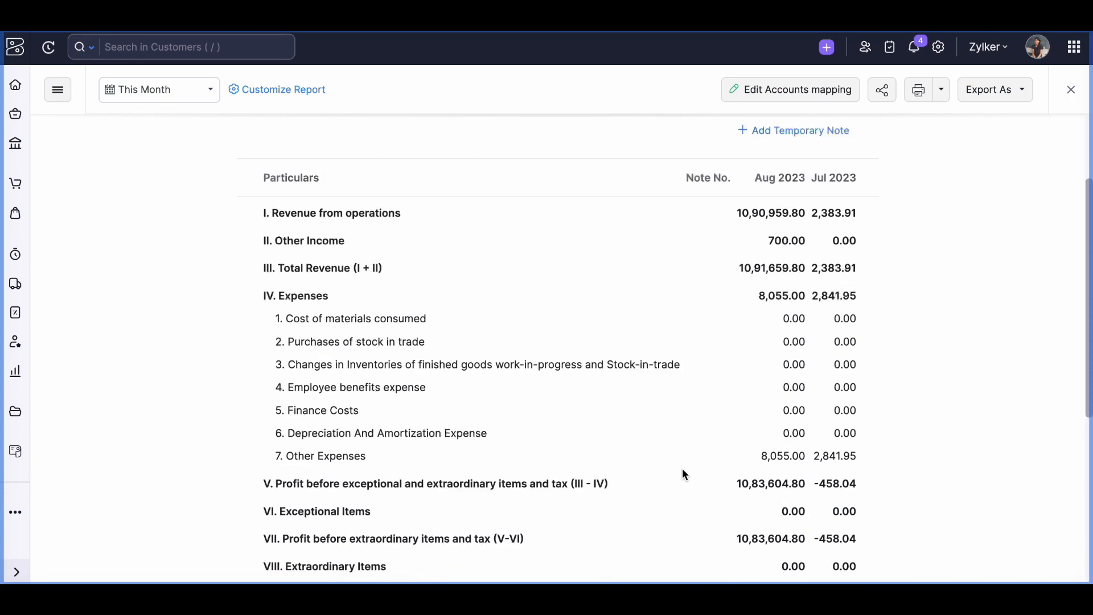
click(57, 90)
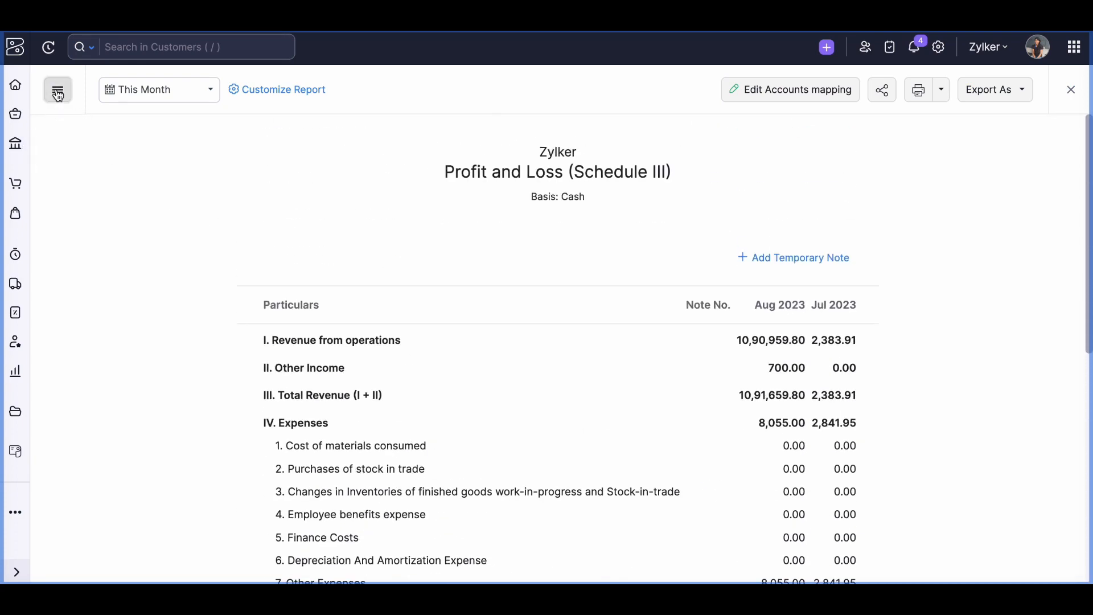
scroll(154, 281, up, 1)
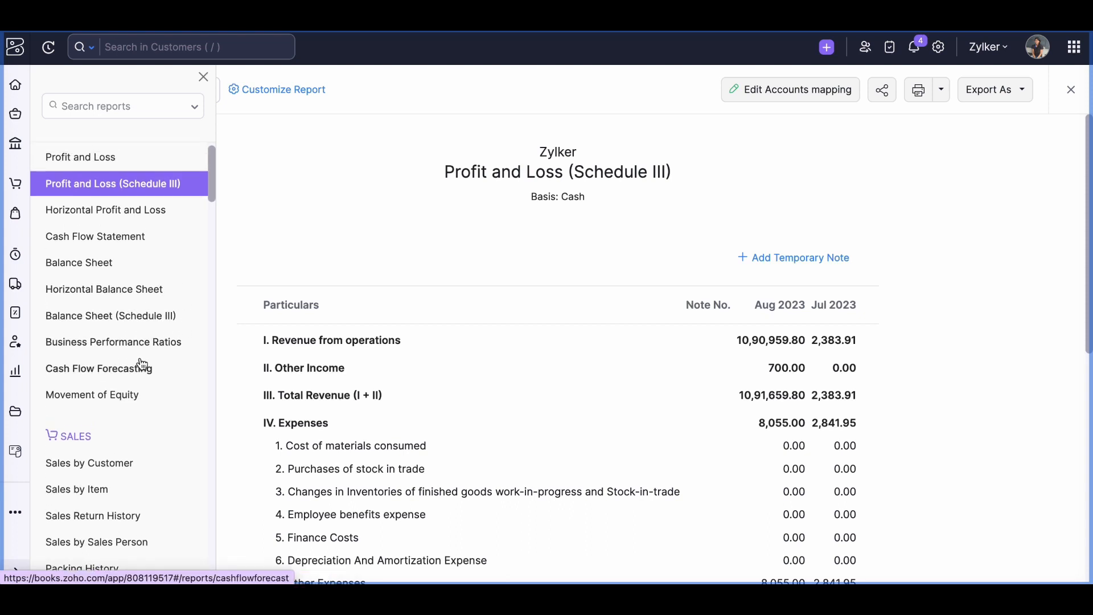
click(104, 263)
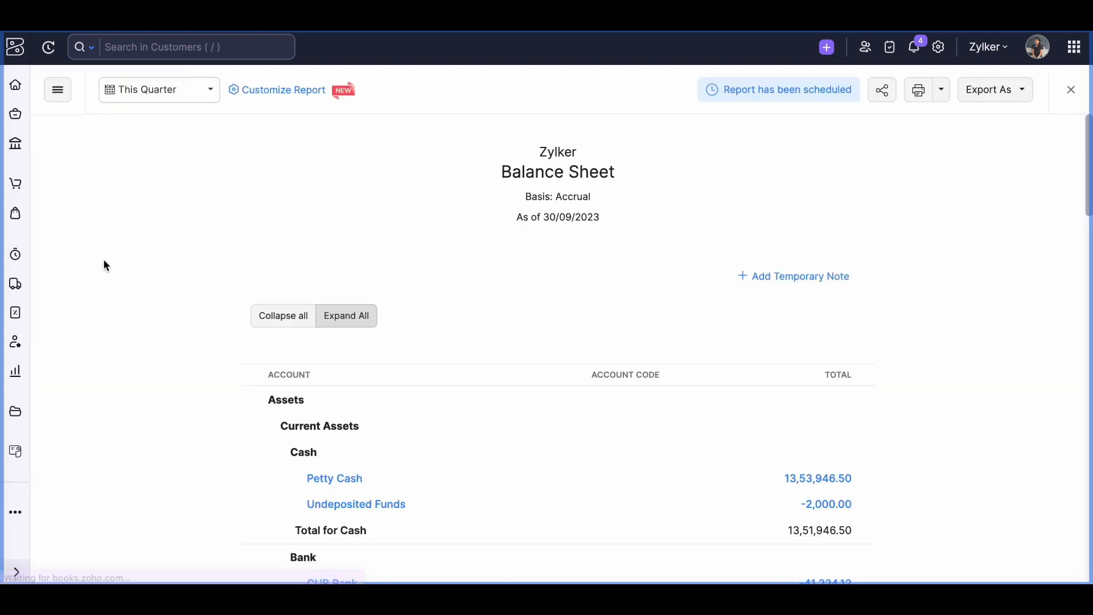
Review the Assets section of the Balance Sheet, from cash and bank through other current assets to fixed assets
scroll(290, 327, down, 3)
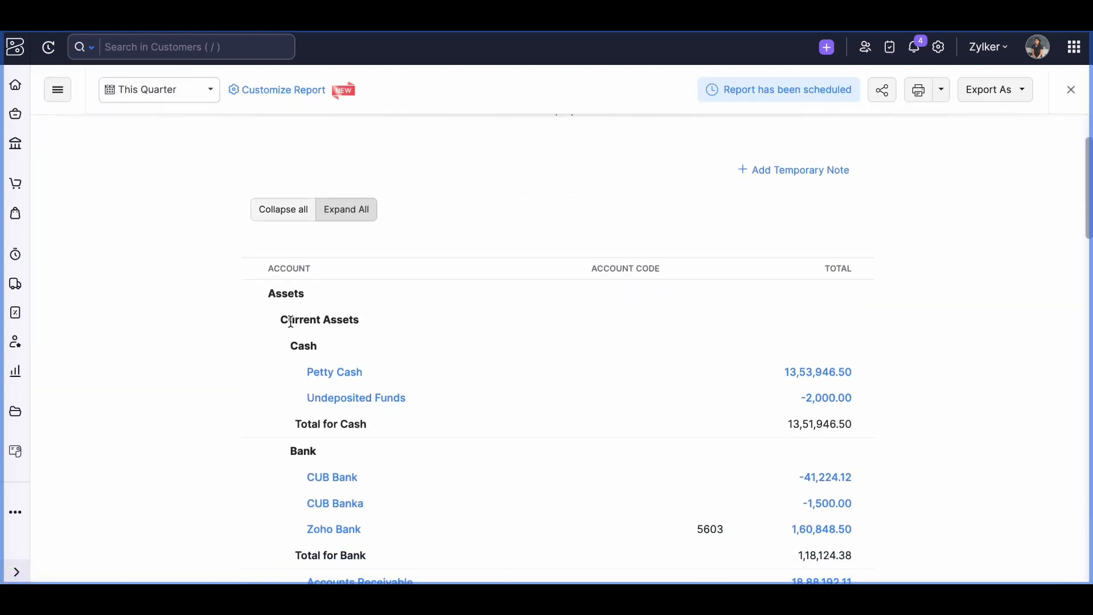
scroll(403, 361, up, 4)
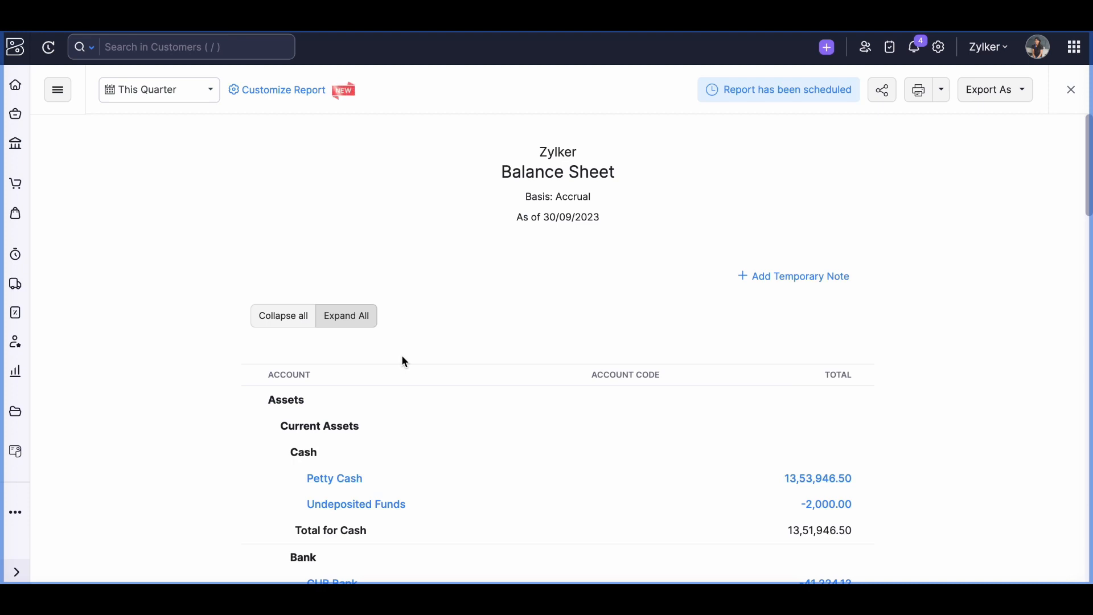
scroll(403, 361, down, 4)
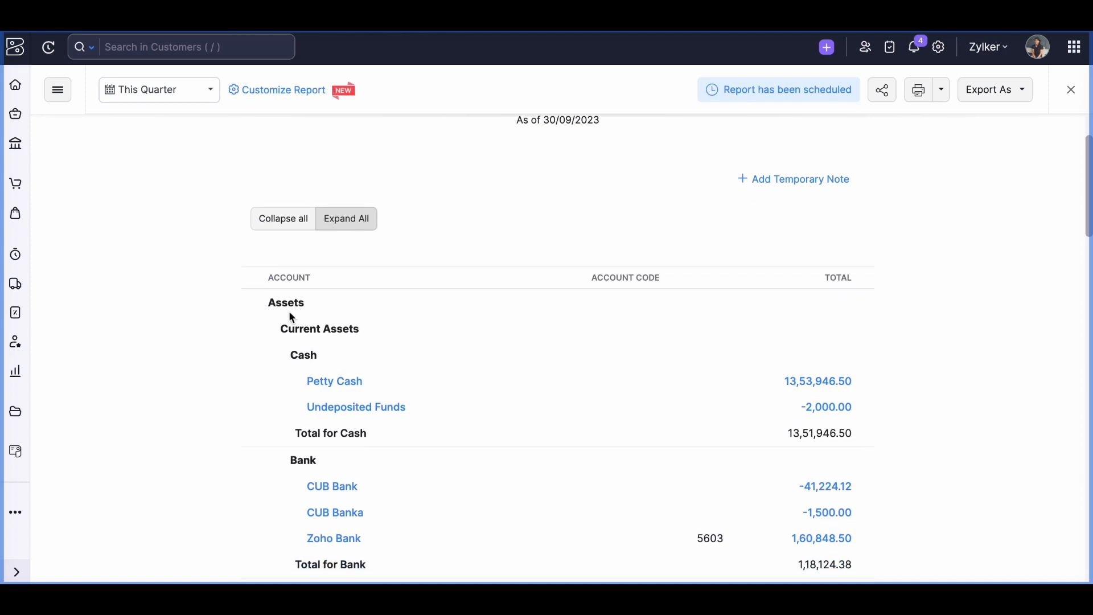
scroll(442, 376, down, 2)
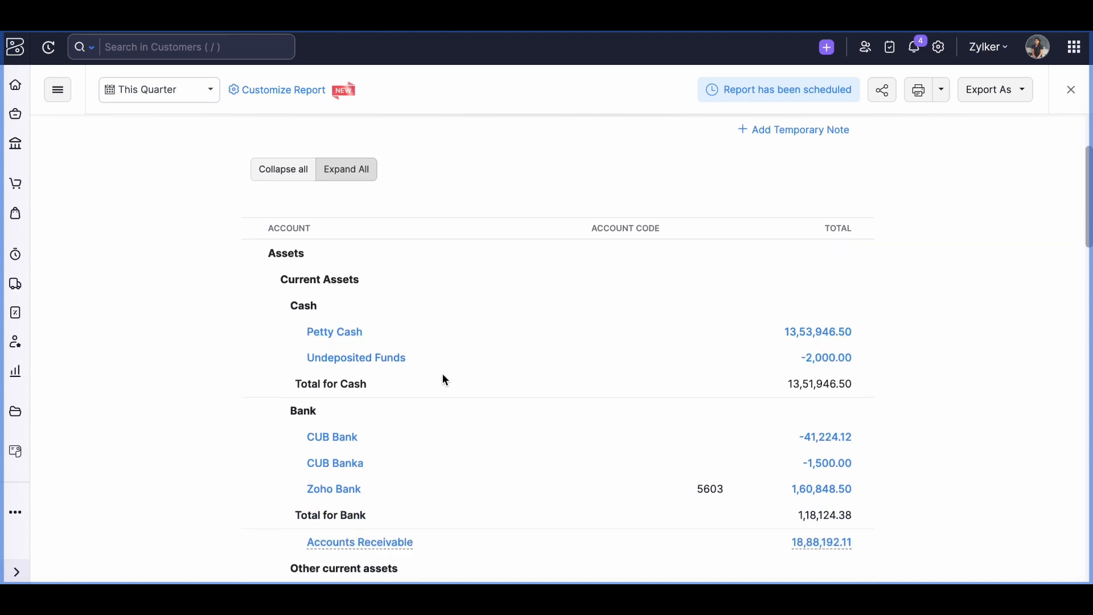
scroll(442, 375, down, 1)
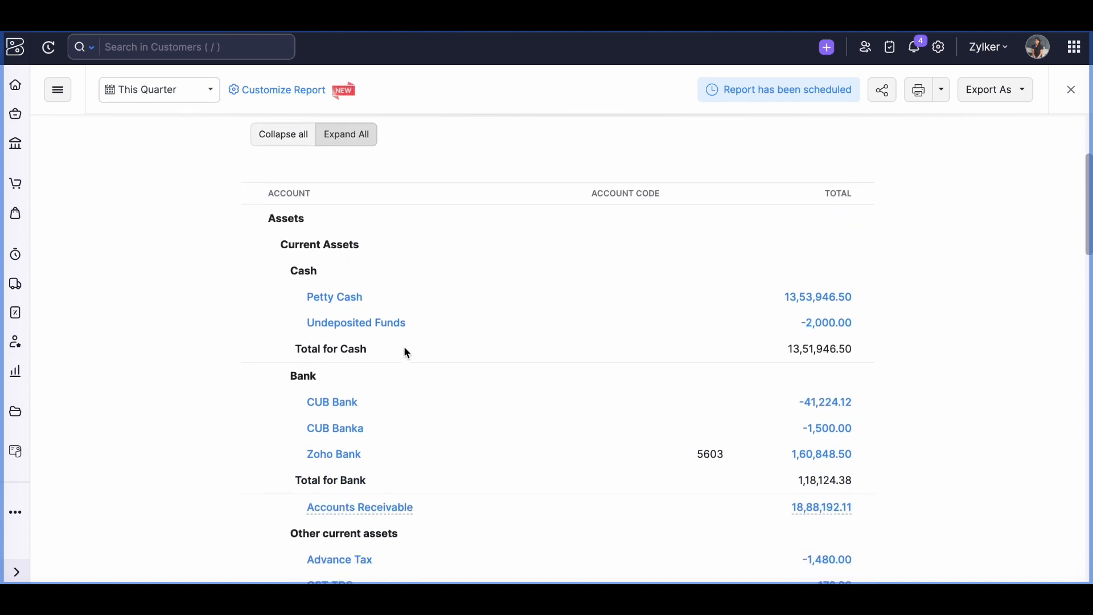
scroll(405, 336, down, 3)
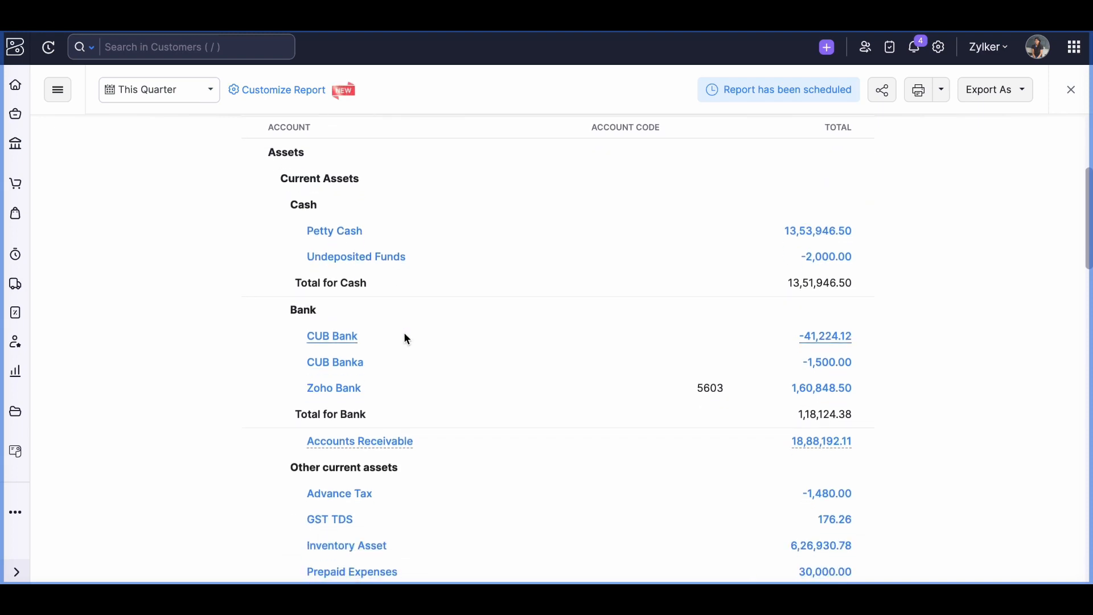
scroll(417, 391, down, 4)
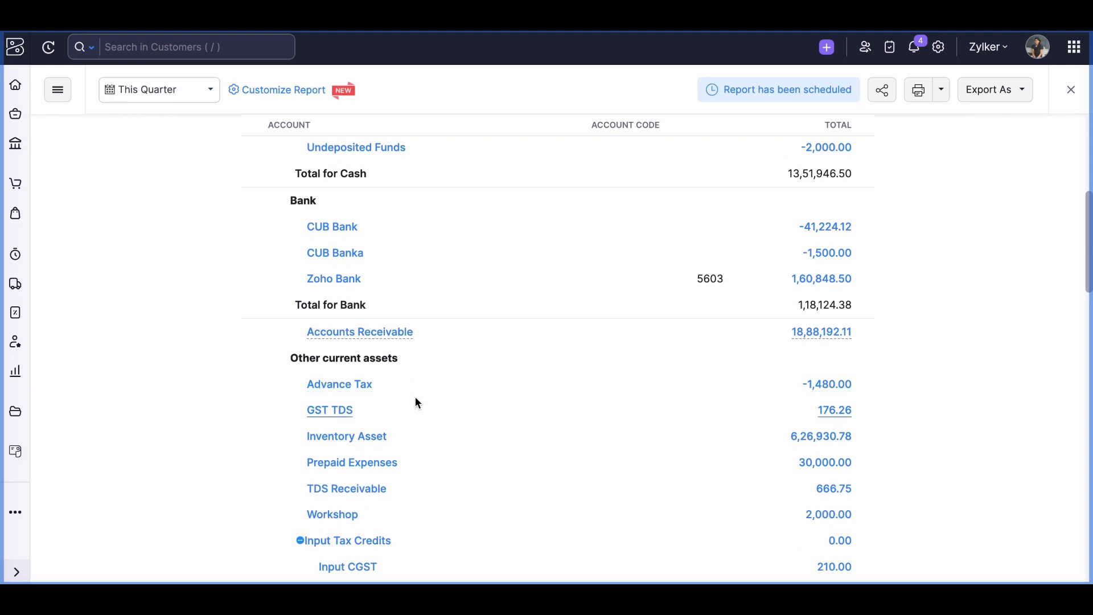
scroll(415, 396, down, 5)
scroll(416, 400, down, 5)
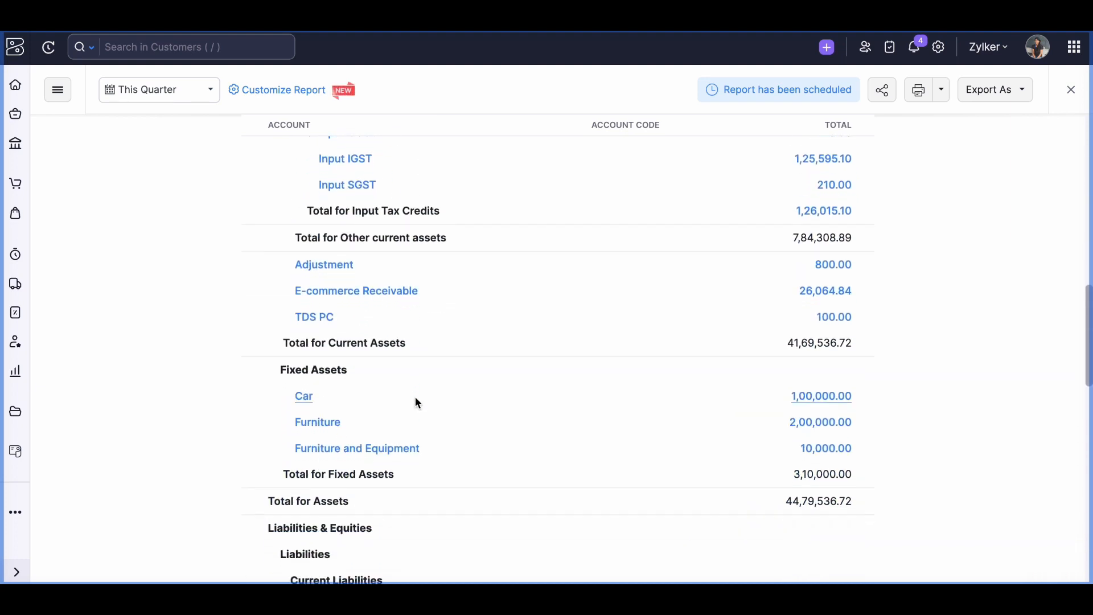
scroll(417, 400, down, 2)
scroll(416, 399, up, 4)
scroll(416, 401, up, 12)
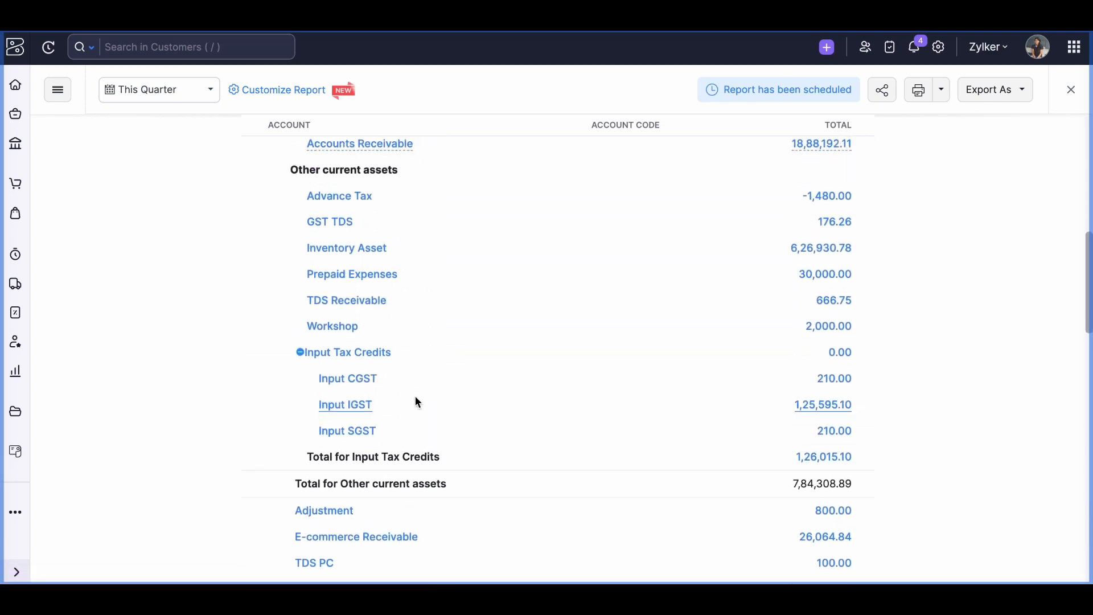
scroll(416, 400, down, 4)
scroll(416, 400, down, 10)
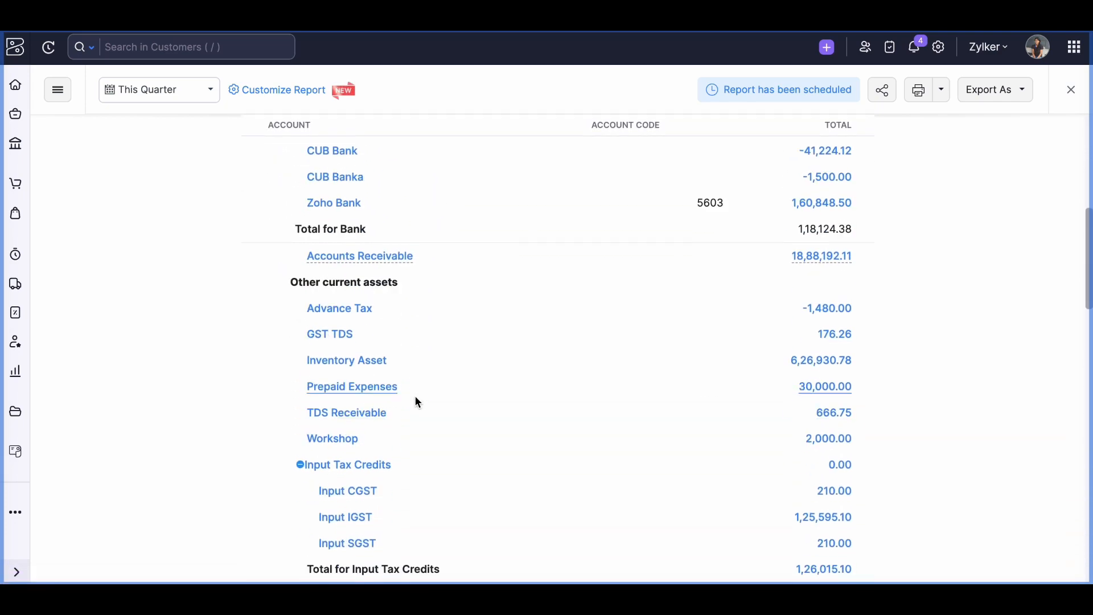
scroll(417, 402, down, 5)
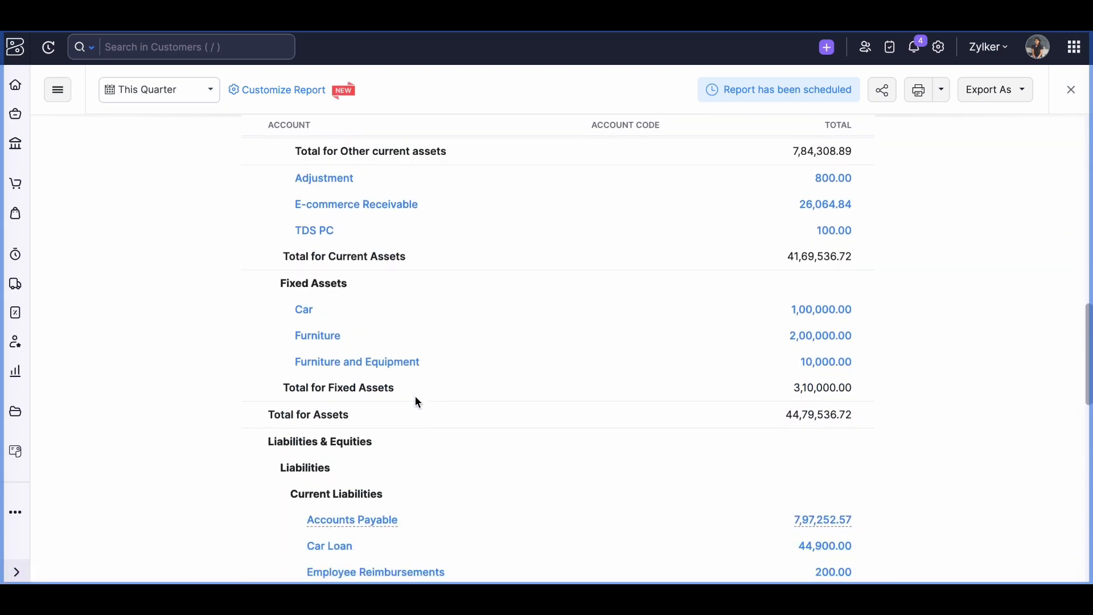
Review the Liabilities & Equities section of the Balance Sheet, covering current liabilities, long term liabilities and equities
scroll(417, 403, down, 1)
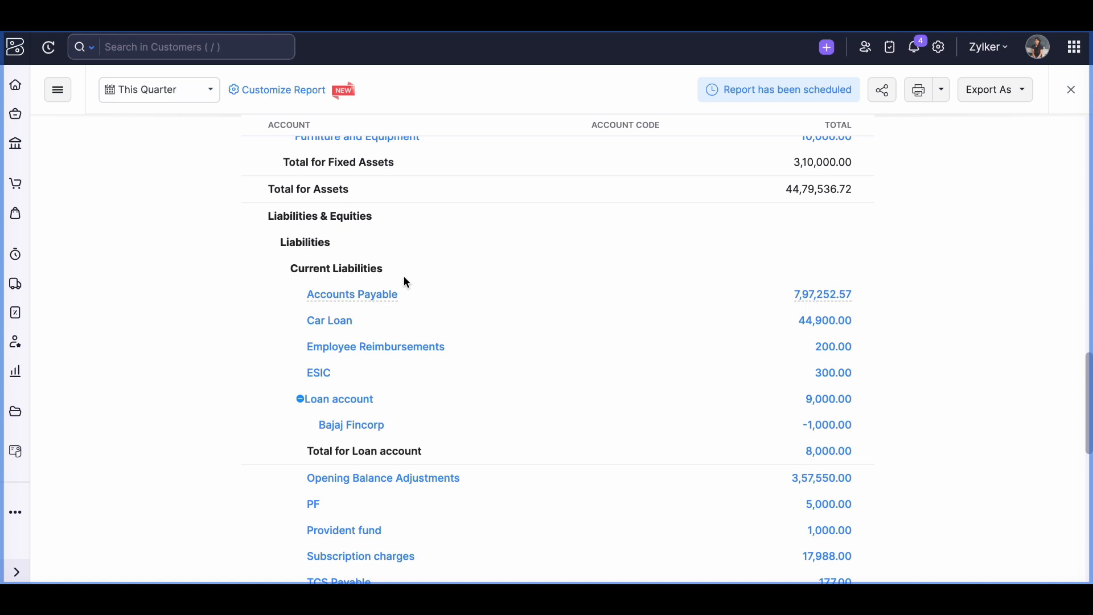
scroll(406, 281, down, 4)
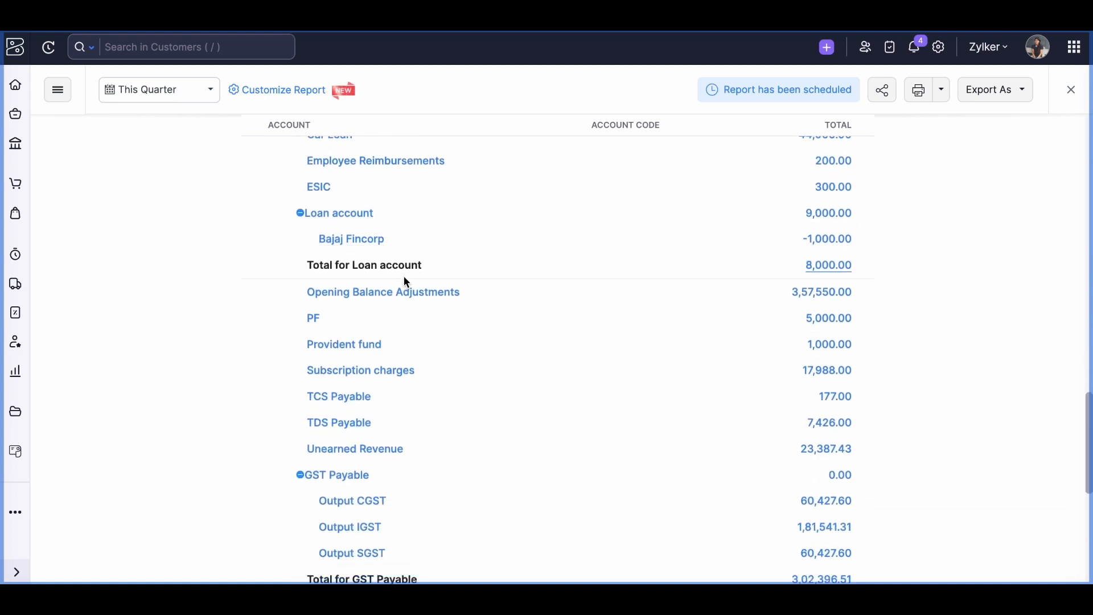
scroll(411, 368, down, 1)
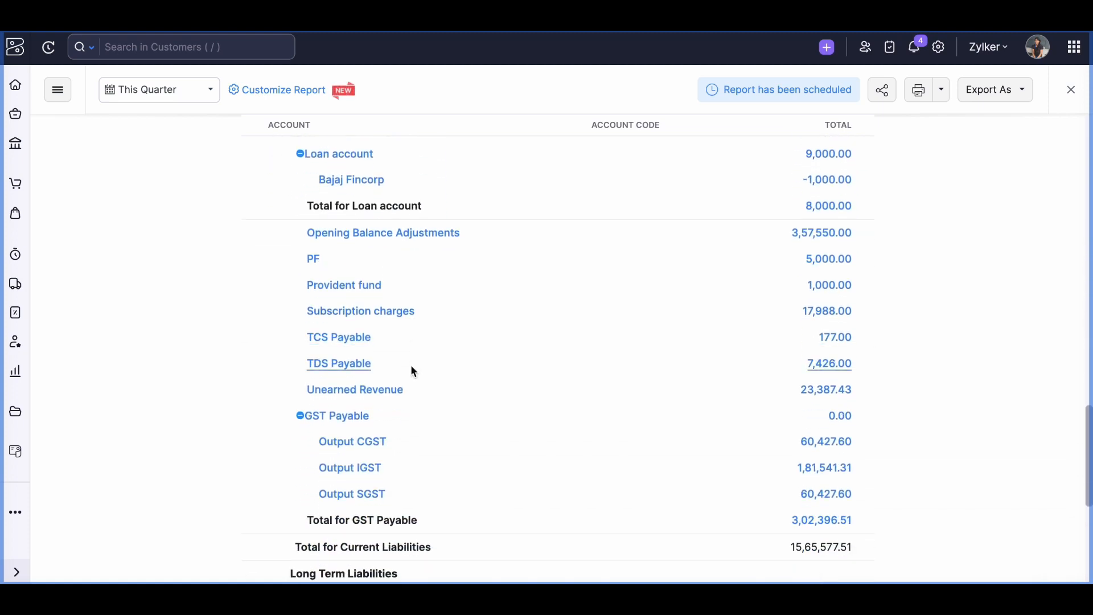
scroll(414, 372, down, 4)
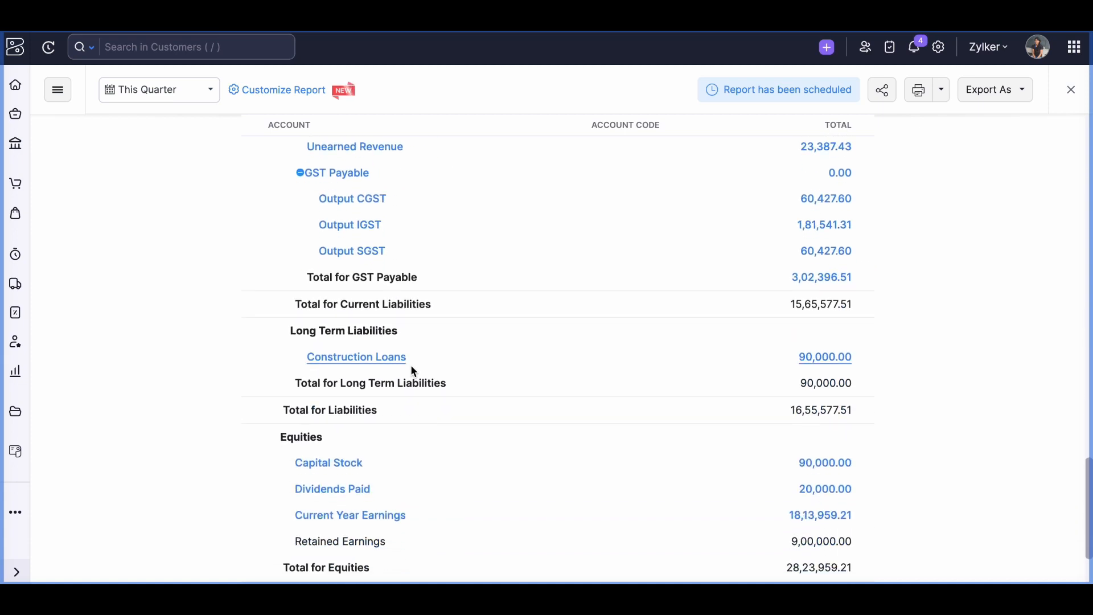
scroll(411, 365, up, 1)
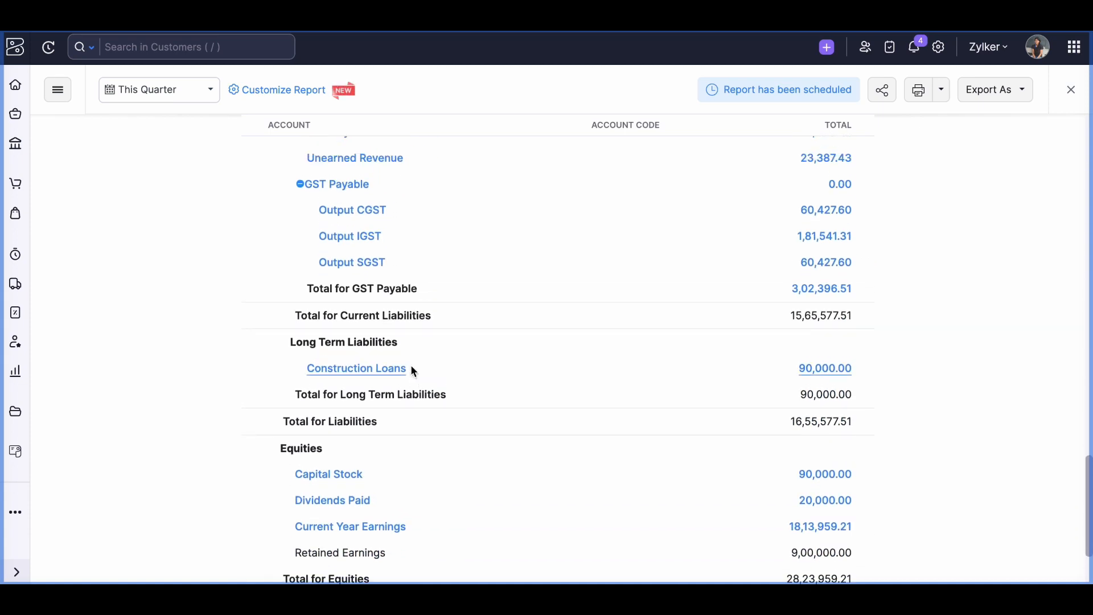
scroll(413, 371, down, 2)
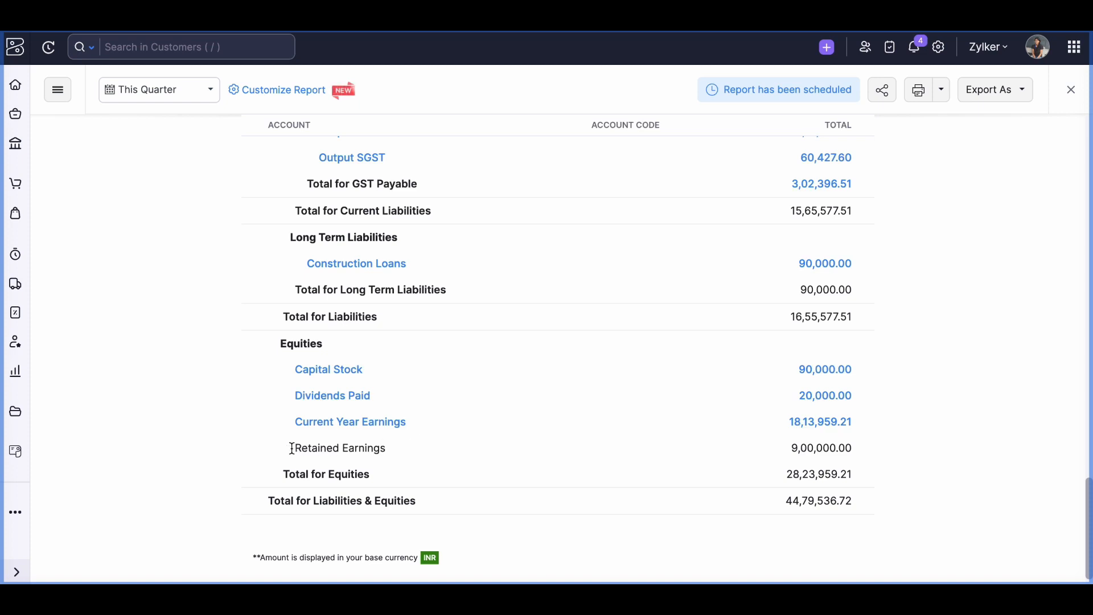
Highlight the Retained Earnings line under Equities and its amount in the Balance Sheet
drag(290, 450, 381, 444)
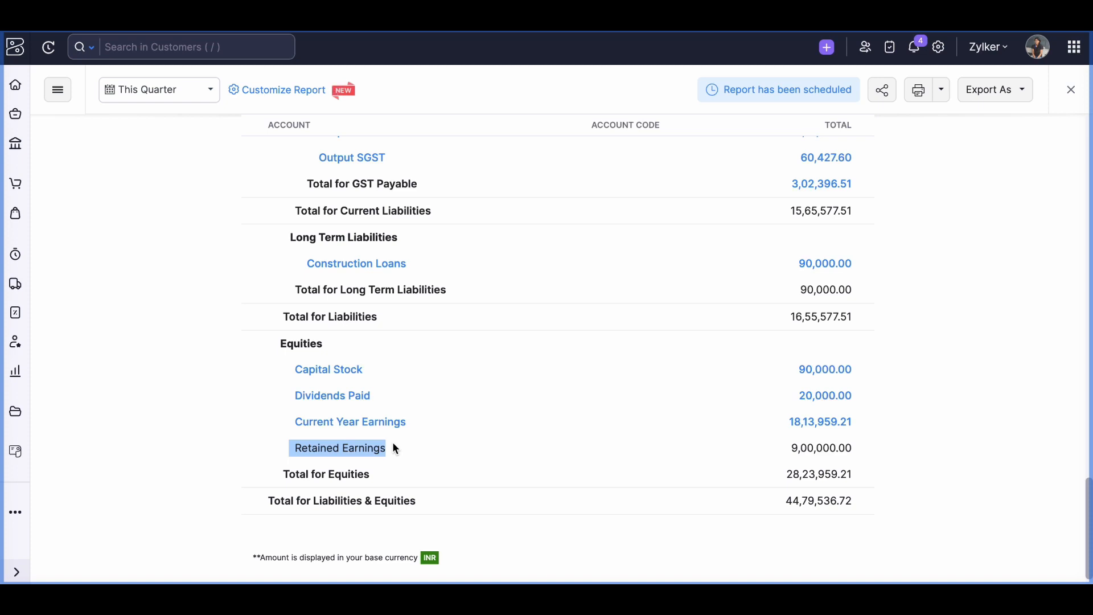
click(787, 450)
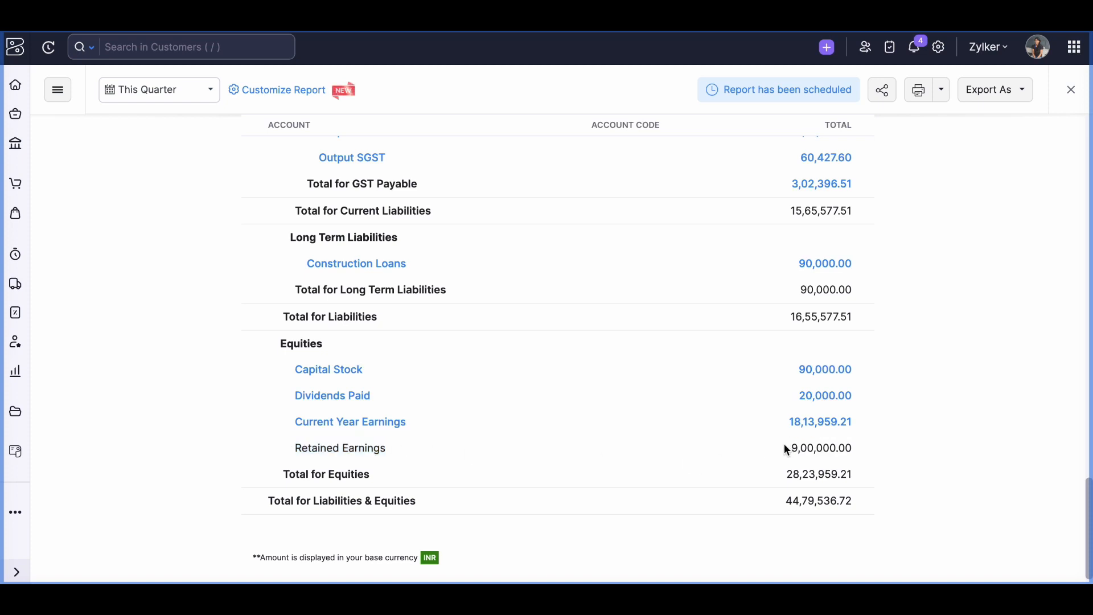
drag(784, 446, 854, 447)
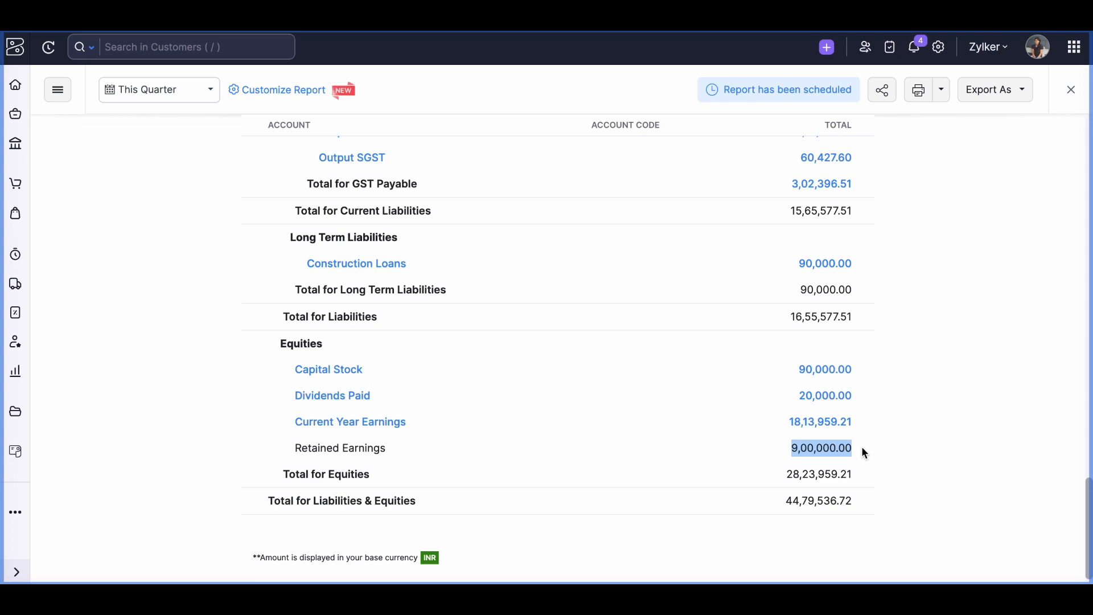
Open the Horizontal Balance Sheet report from the Business Overview reports
scroll(740, 402, up, 10)
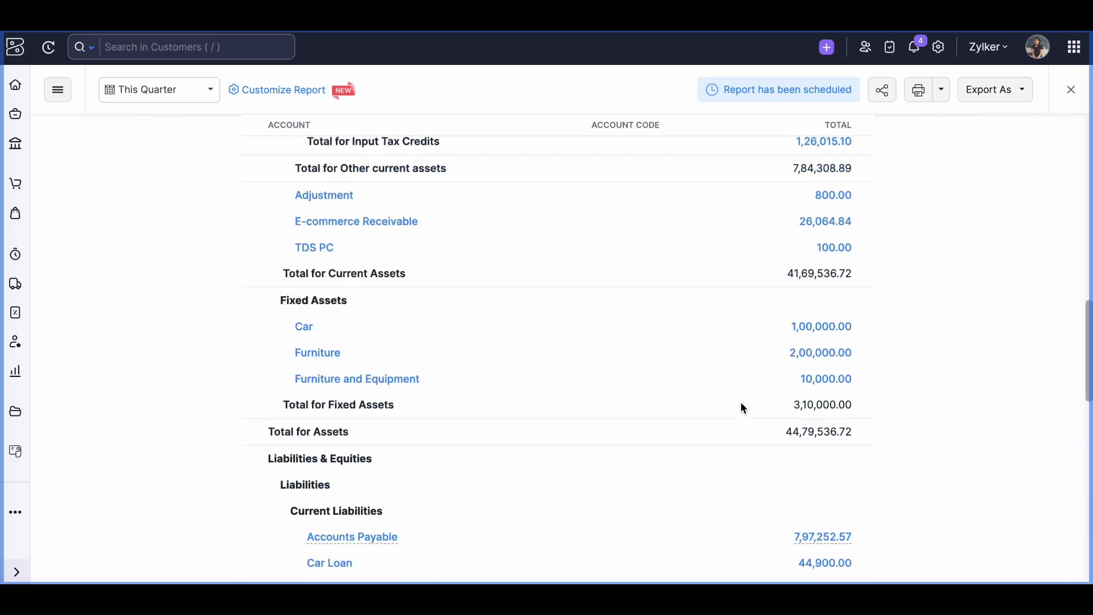
scroll(741, 405, up, 15)
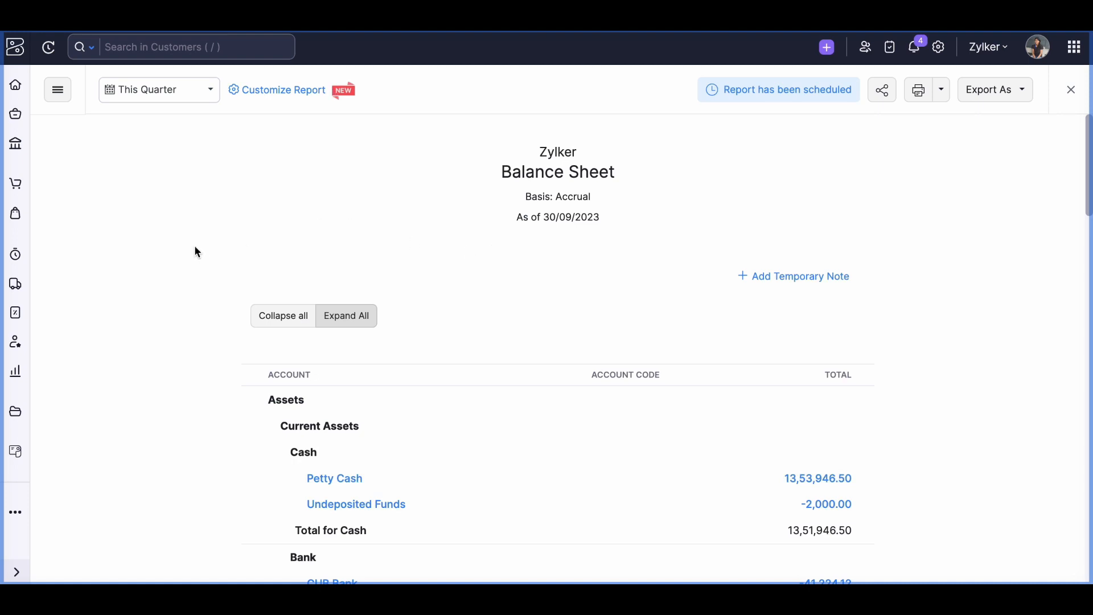
click(57, 91)
scroll(146, 322, up, 1)
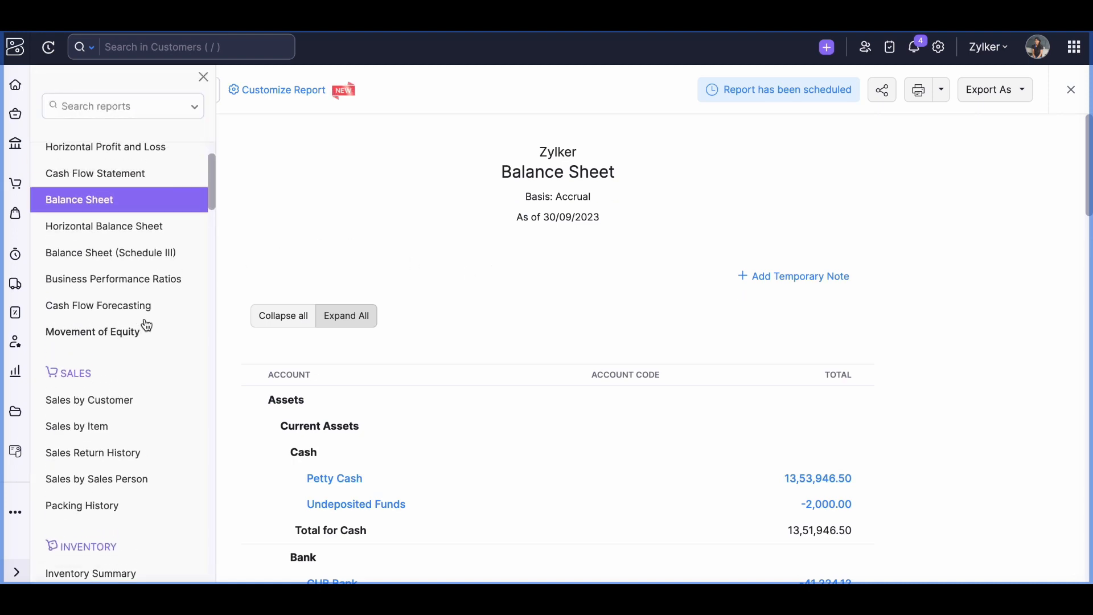
click(112, 235)
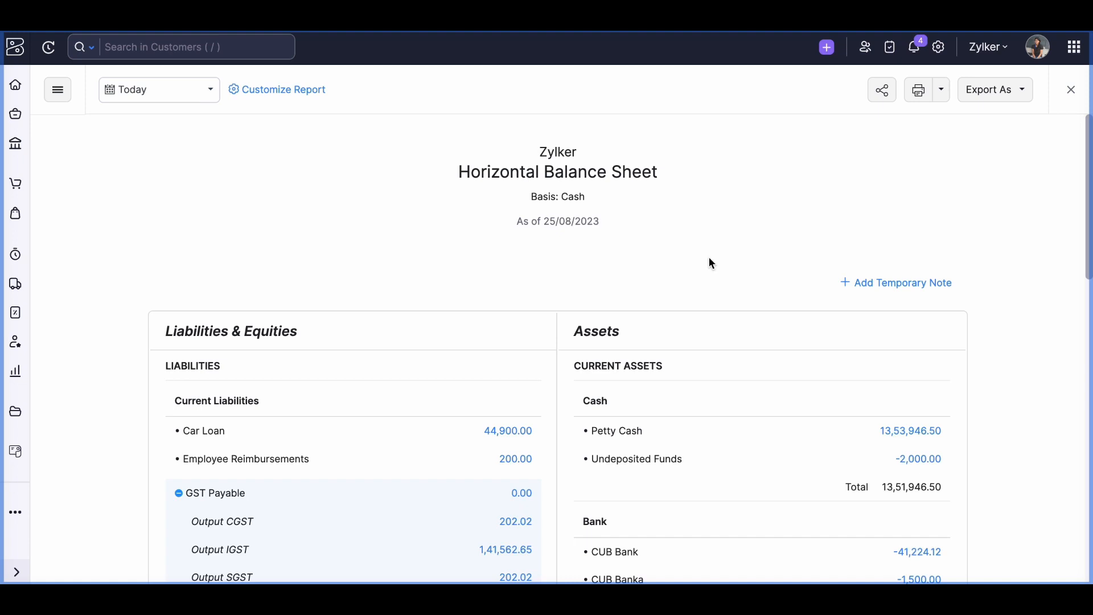
Examine the Liabilities & Equities side of the Horizontal Balance Sheet down to the equities
scroll(712, 263, down, 1)
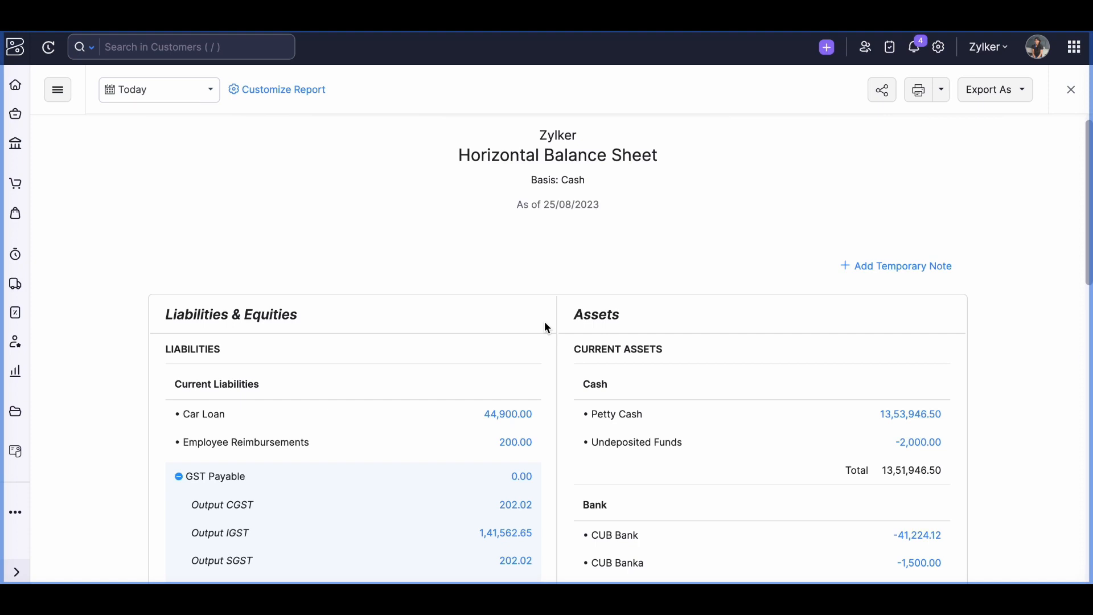
scroll(547, 327, down, 3)
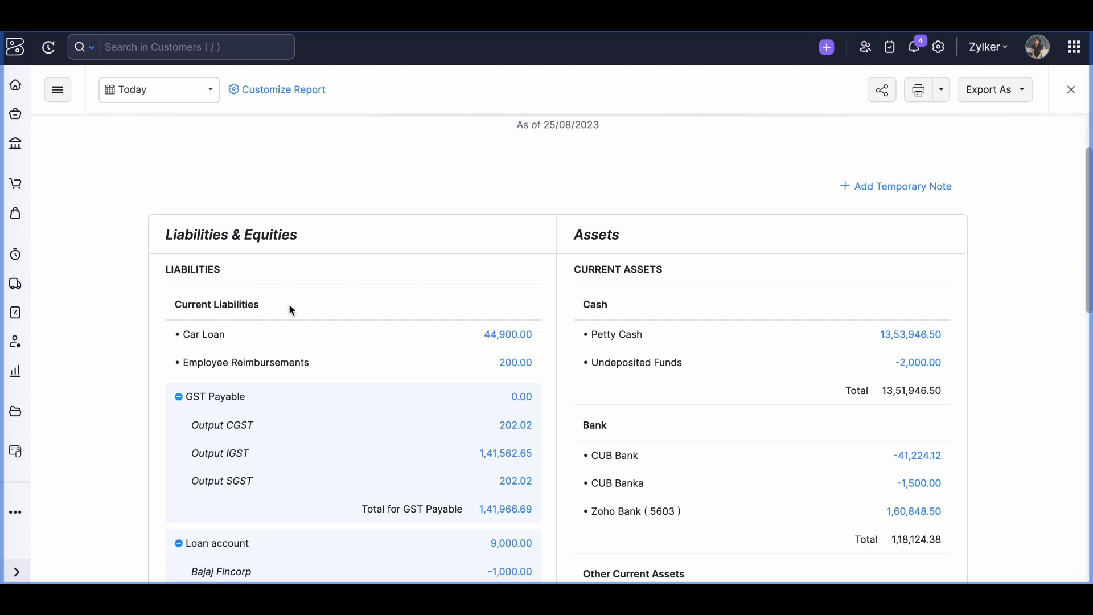
scroll(289, 306, down, 3)
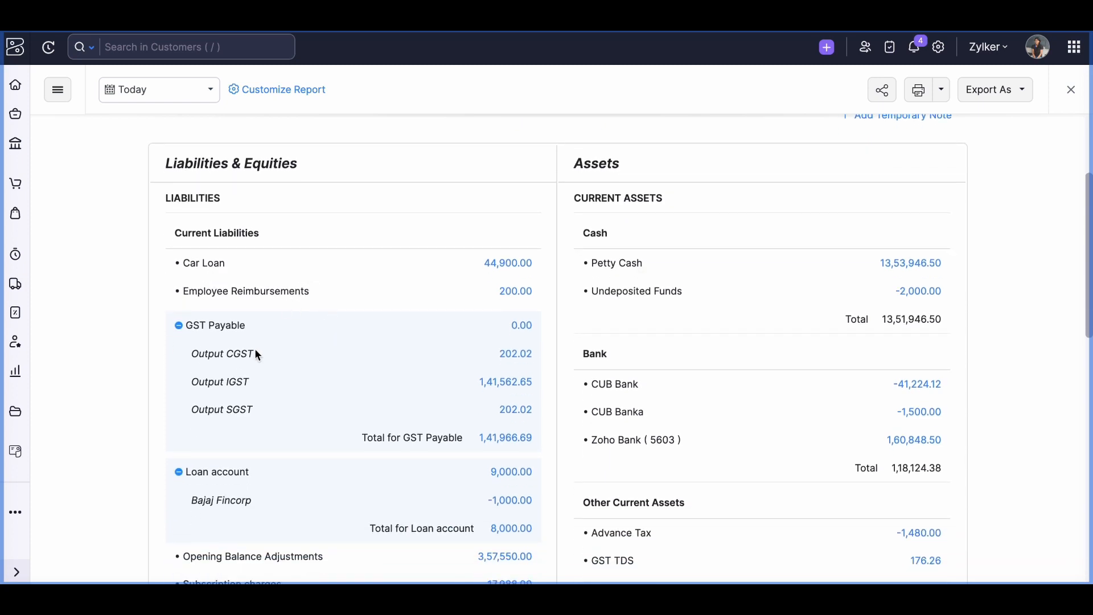
scroll(257, 354, down, 7)
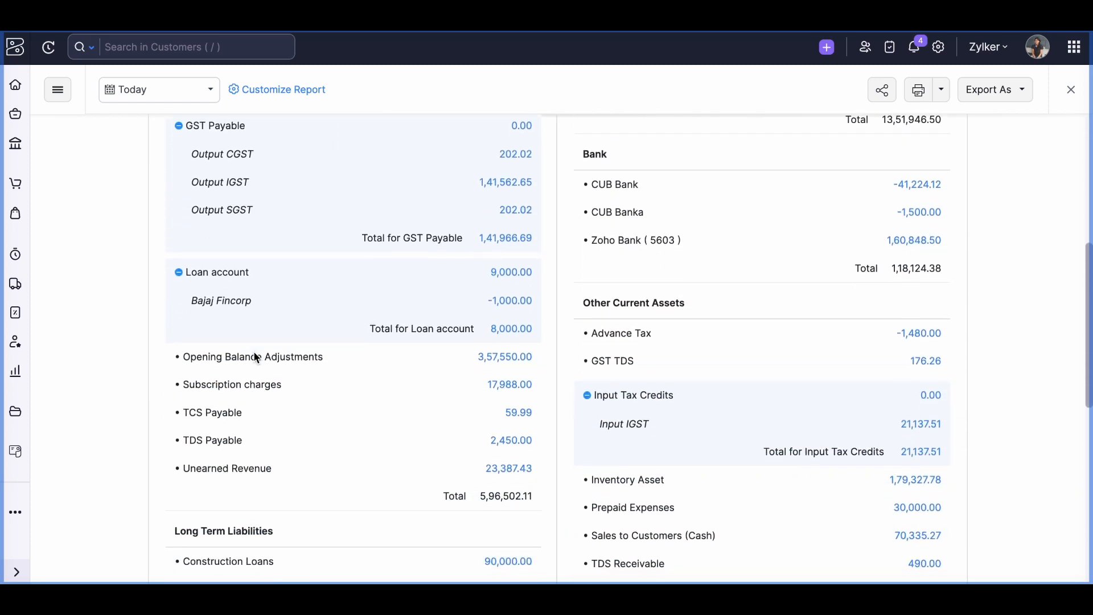
scroll(255, 355, down, 10)
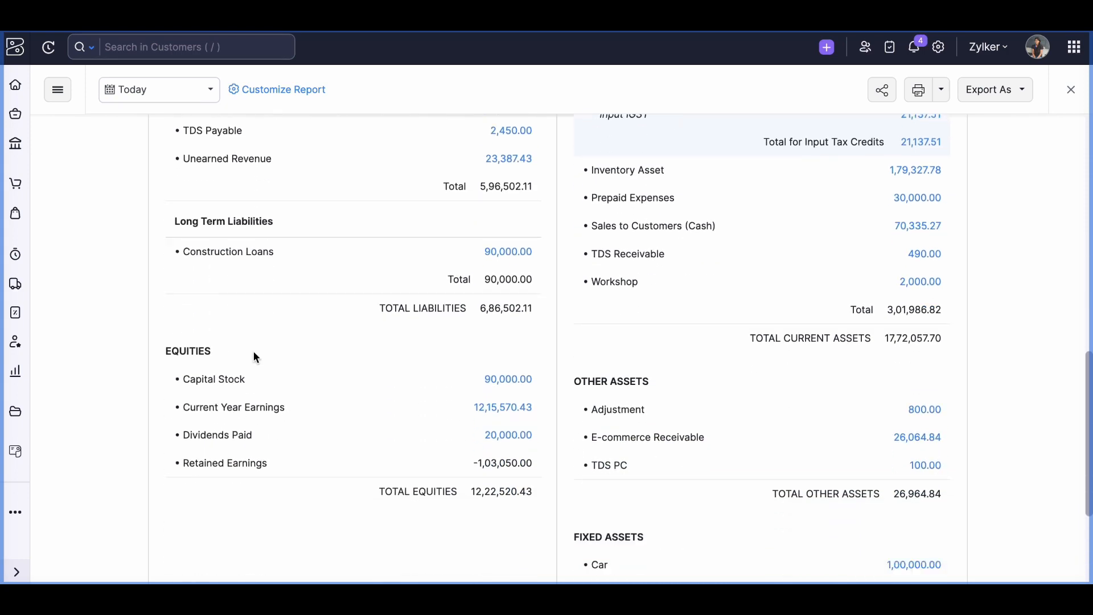
scroll(254, 357, down, 1)
Examine the Assets side of the Horizontal Balance Sheet, from current assets through other assets to fixed assets
scroll(256, 357, up, 13)
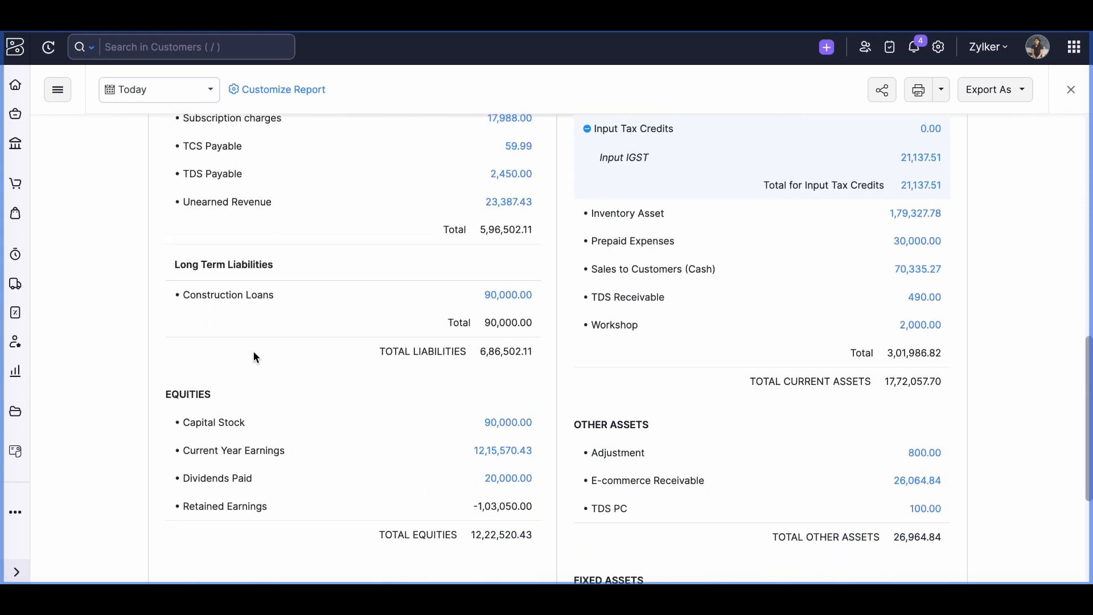
scroll(679, 409, up, 7)
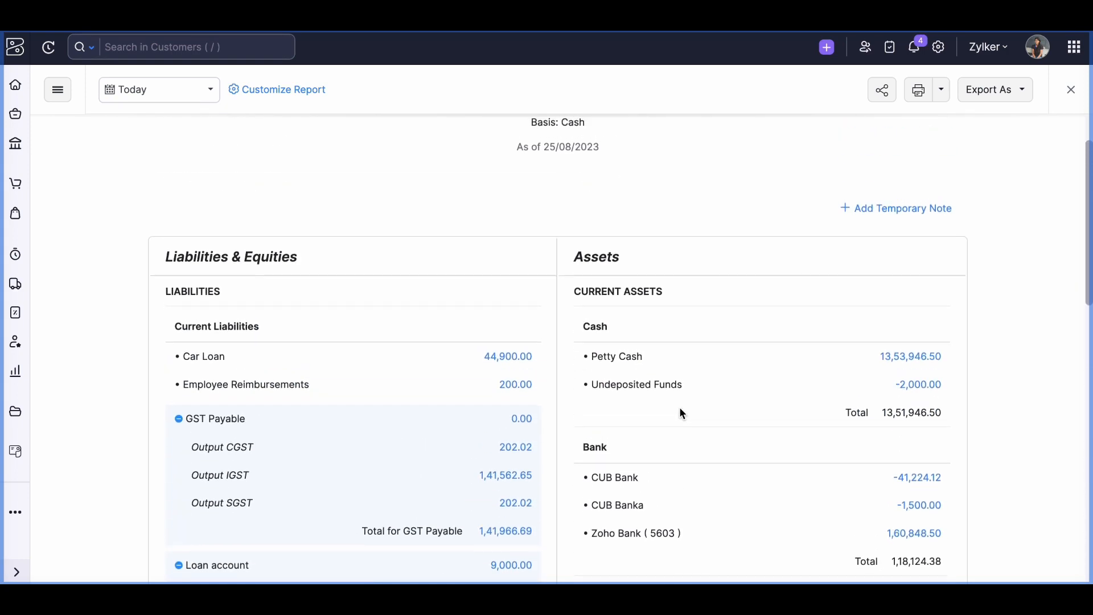
scroll(679, 408, down, 8)
scroll(681, 411, down, 9)
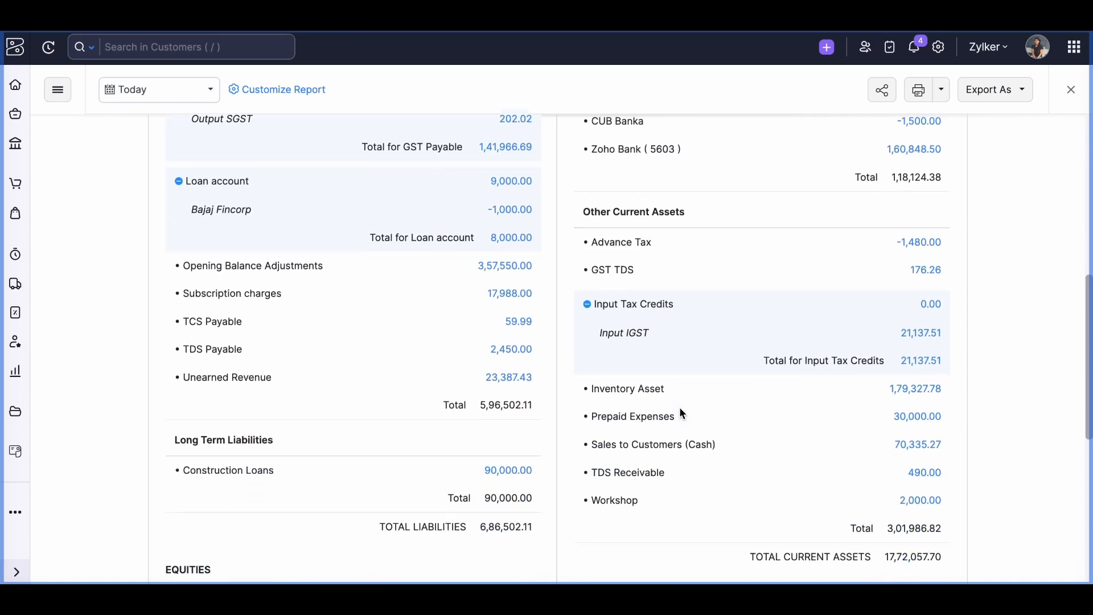
scroll(682, 412, down, 7)
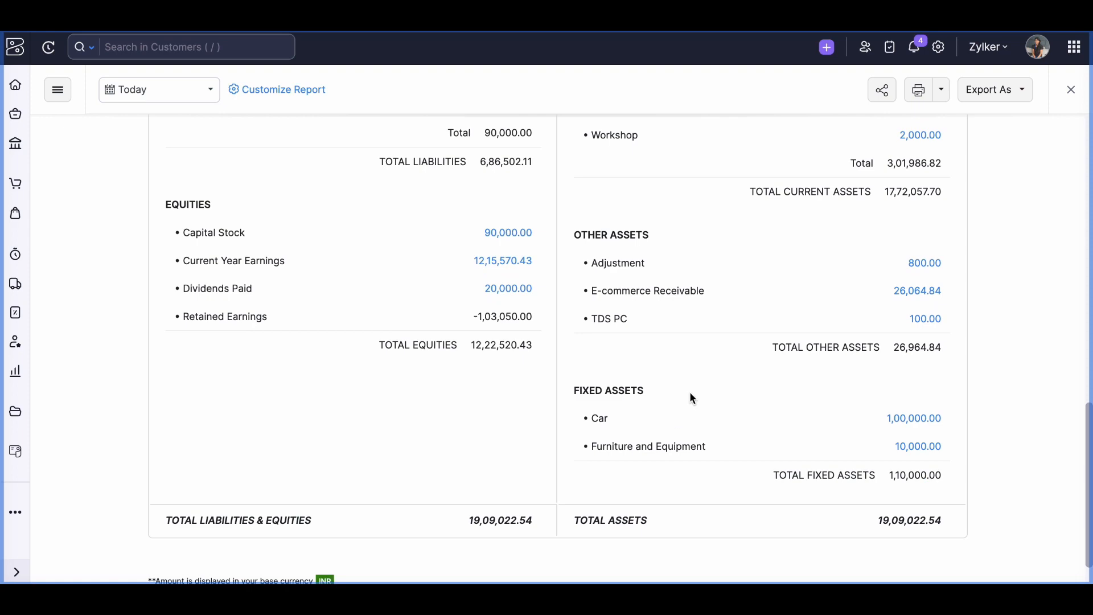
scroll(720, 320, up, 9)
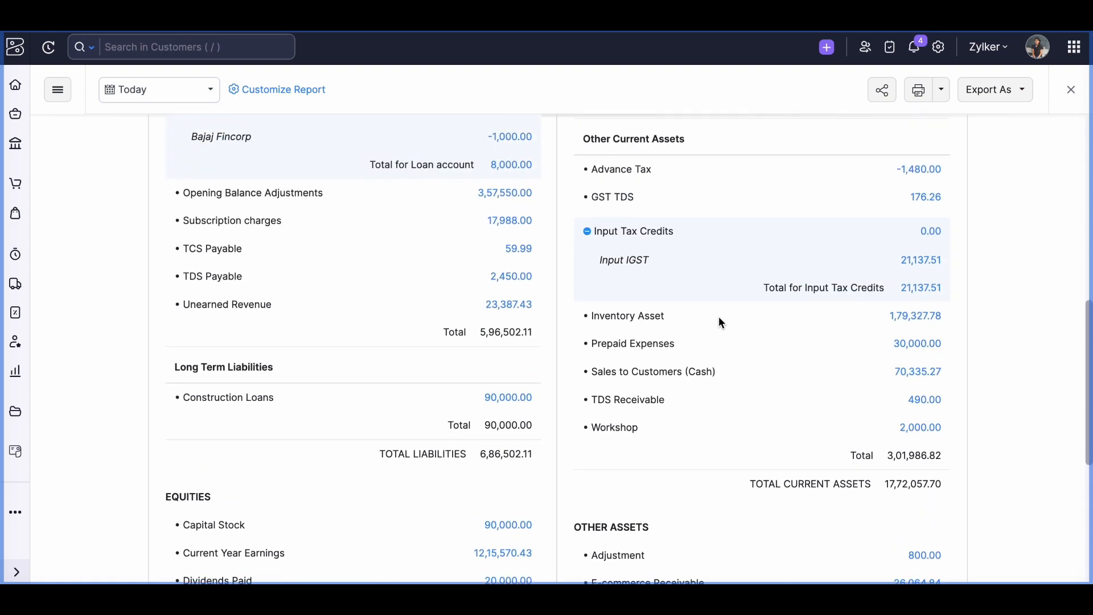
scroll(719, 318, up, 15)
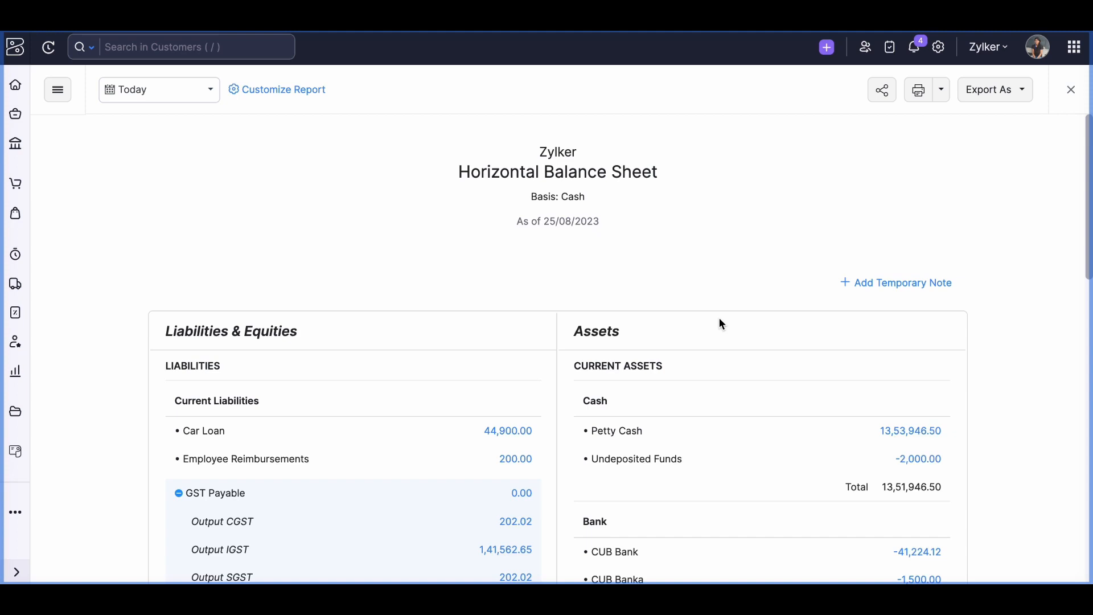
Open the Balance Sheet (Schedule III) report and review it from Equity and Liabilities down through the non-current and current assets
click(57, 91)
click(102, 183)
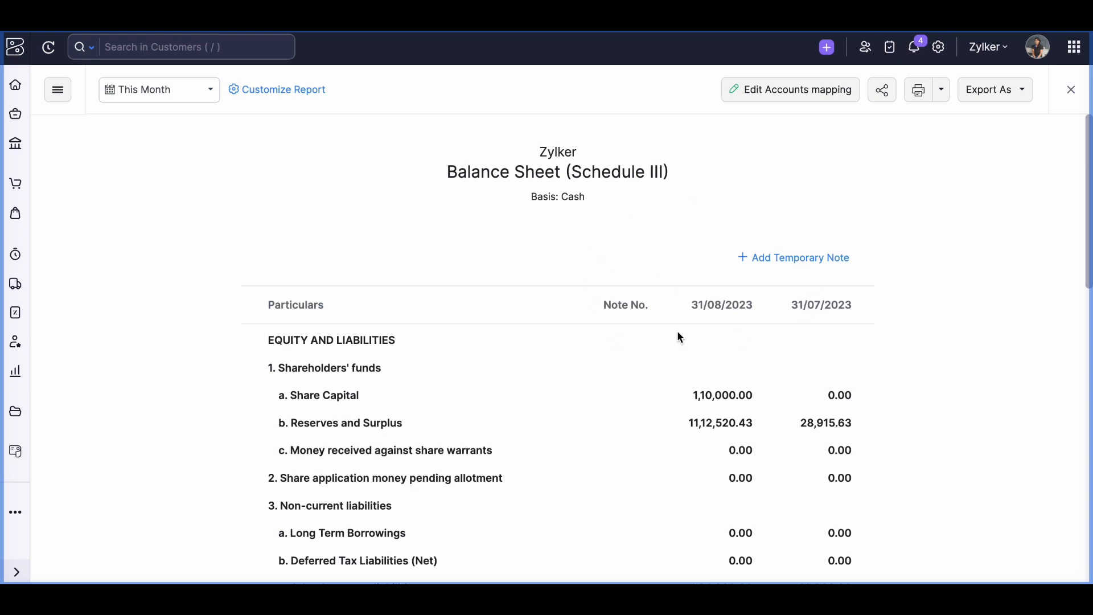
scroll(622, 399, down, 8)
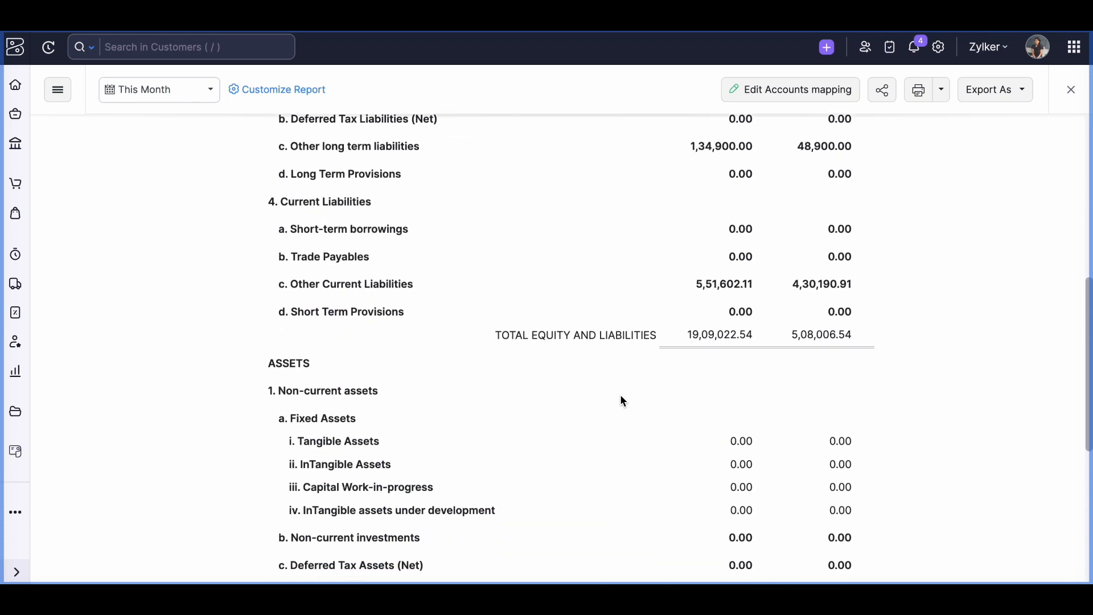
scroll(624, 401, up, 10)
scroll(624, 401, down, 5)
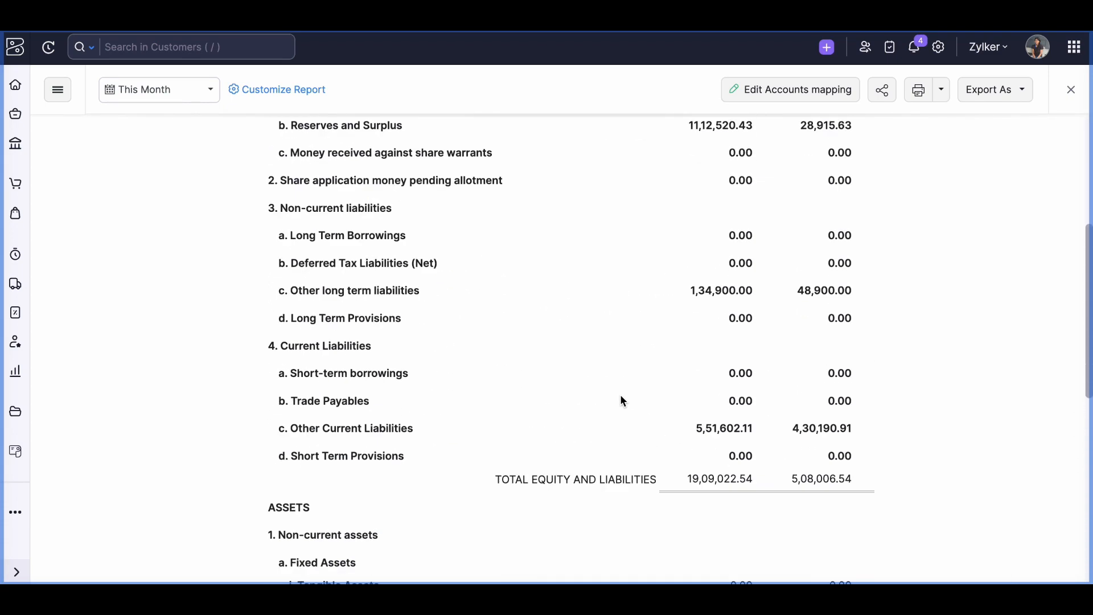
scroll(623, 402, down, 6)
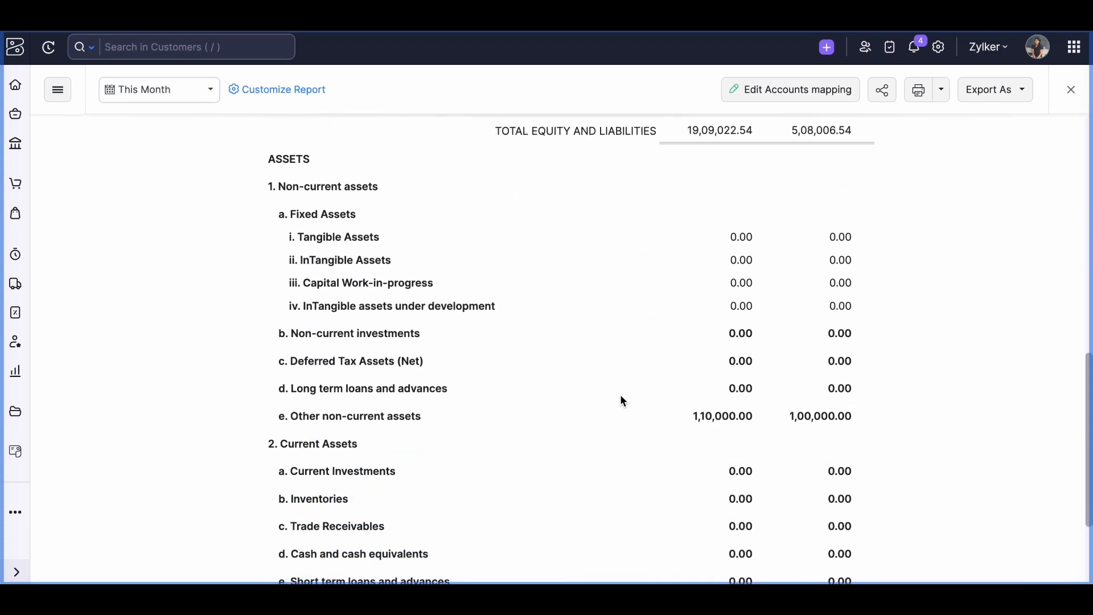
scroll(623, 401, down, 3)
Open the accounts mapping of the Schedule III Balance Sheet, view the account choices for Long Term Borrowings, and close it without saving
click(785, 97)
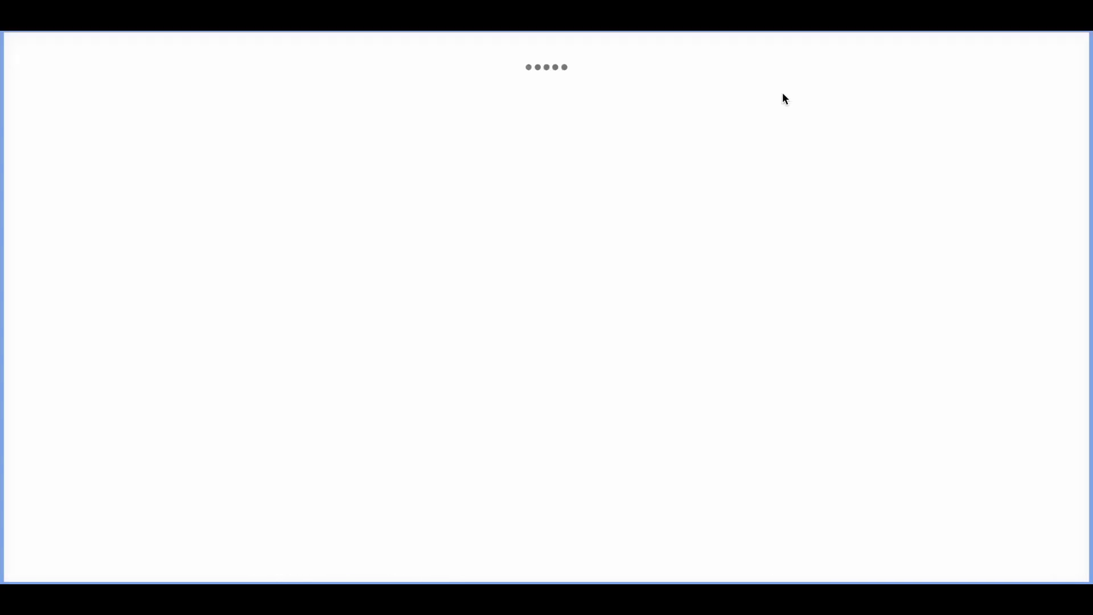
scroll(744, 213, down, 10)
scroll(402, 425, down, 4)
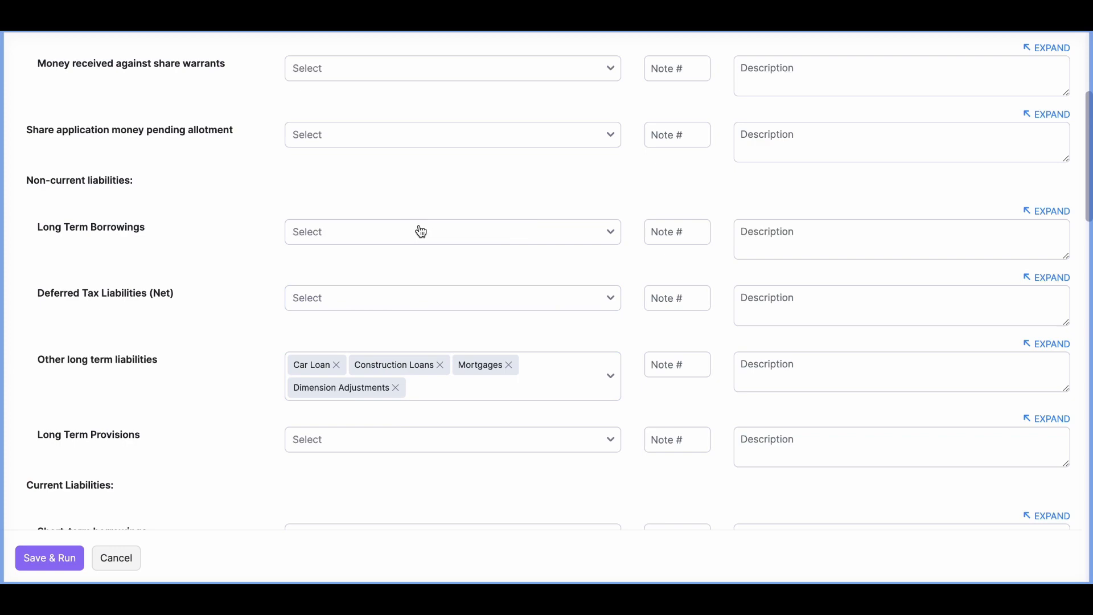
click(367, 233)
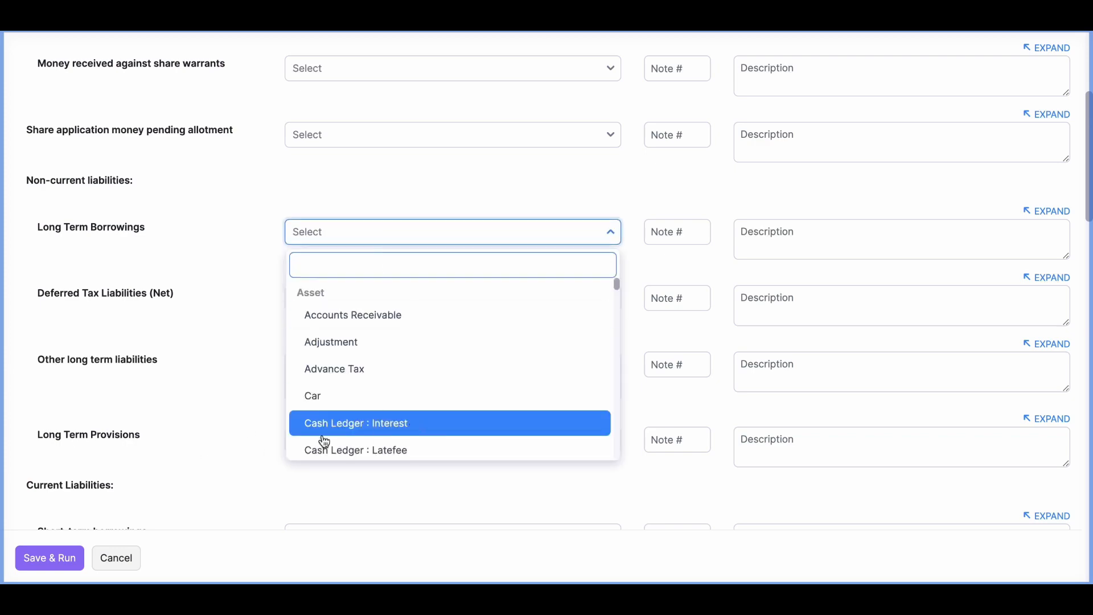
scroll(251, 420, up, 4)
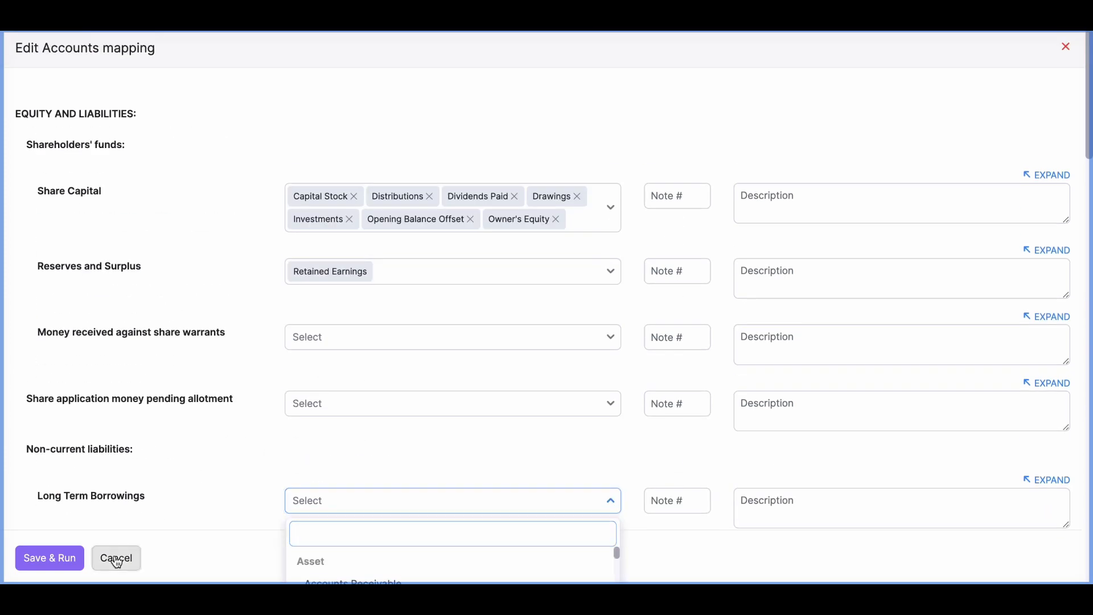
click(115, 557)
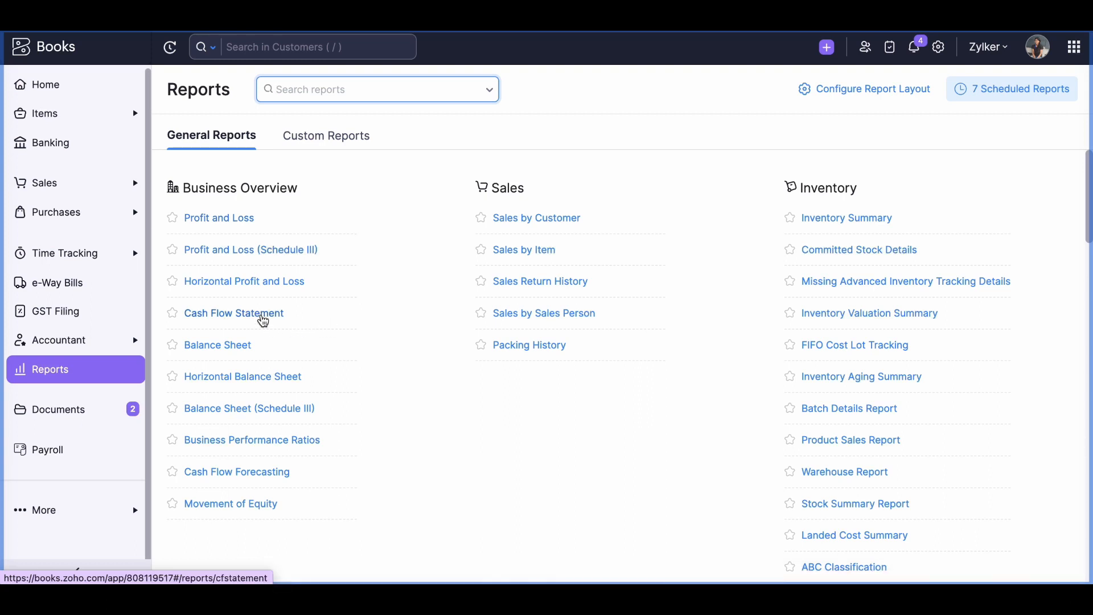
Open the Cash Flow Statement from the Business Overview reports and skim it from the beginning to the ending cash balance
click(263, 313)
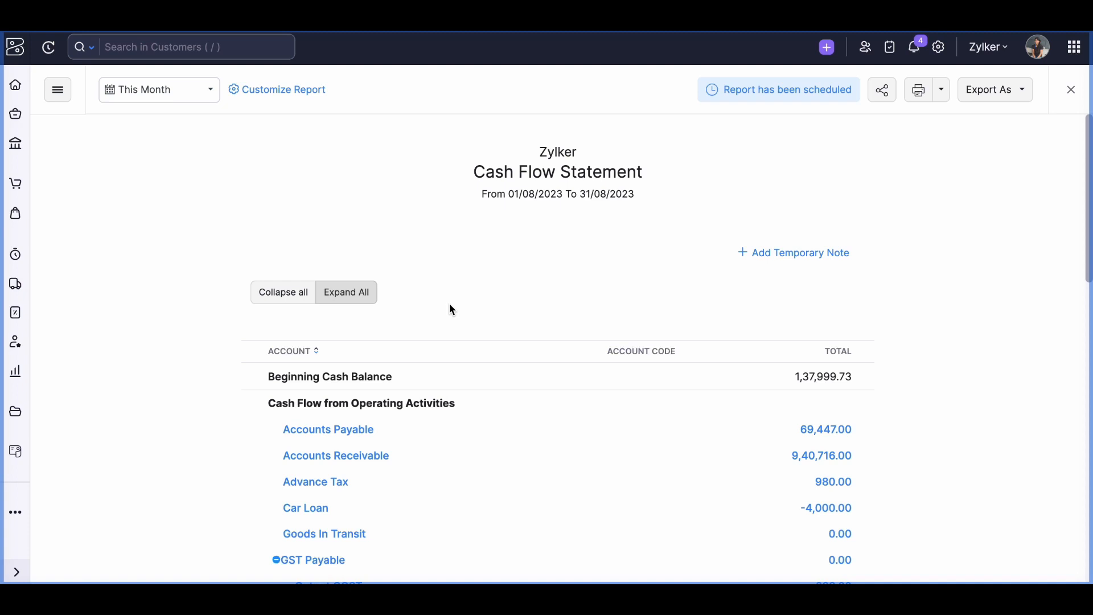
scroll(452, 309, down, 1)
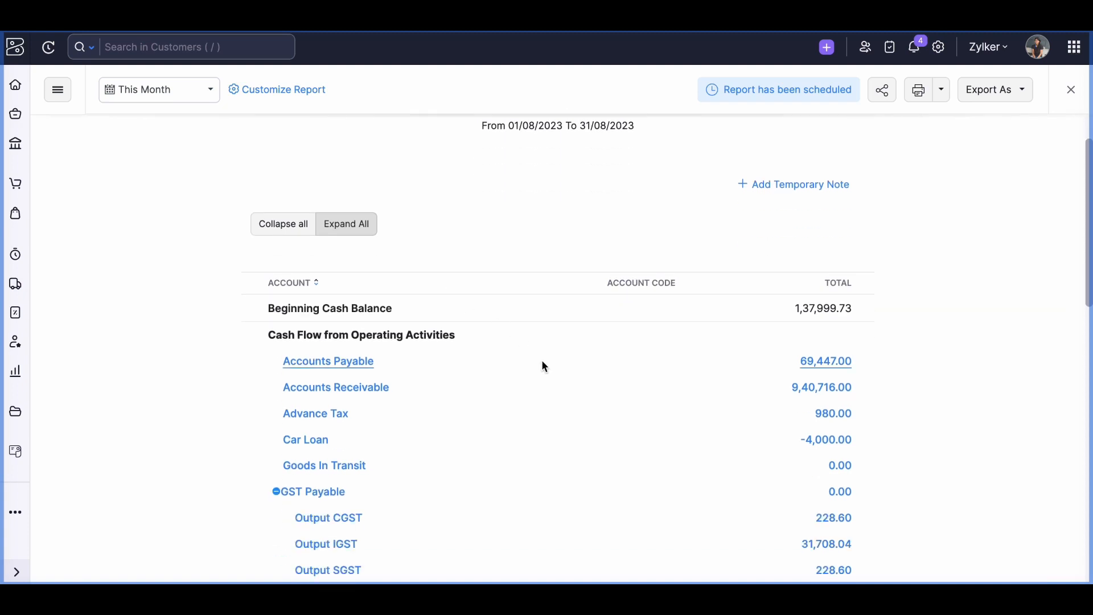
scroll(542, 361, down, 1)
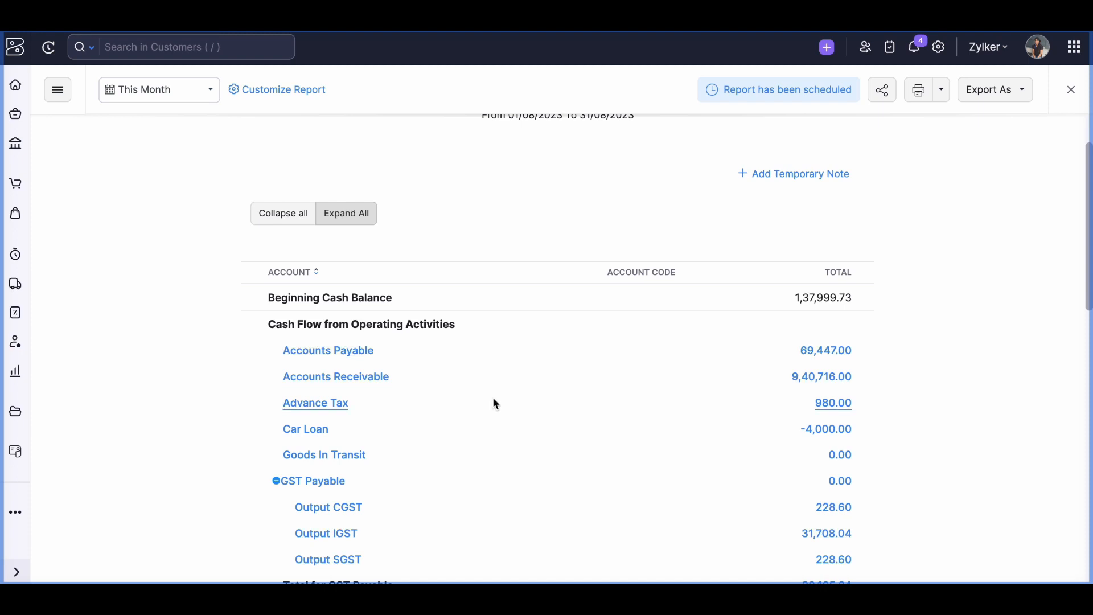
scroll(522, 409, down, 9)
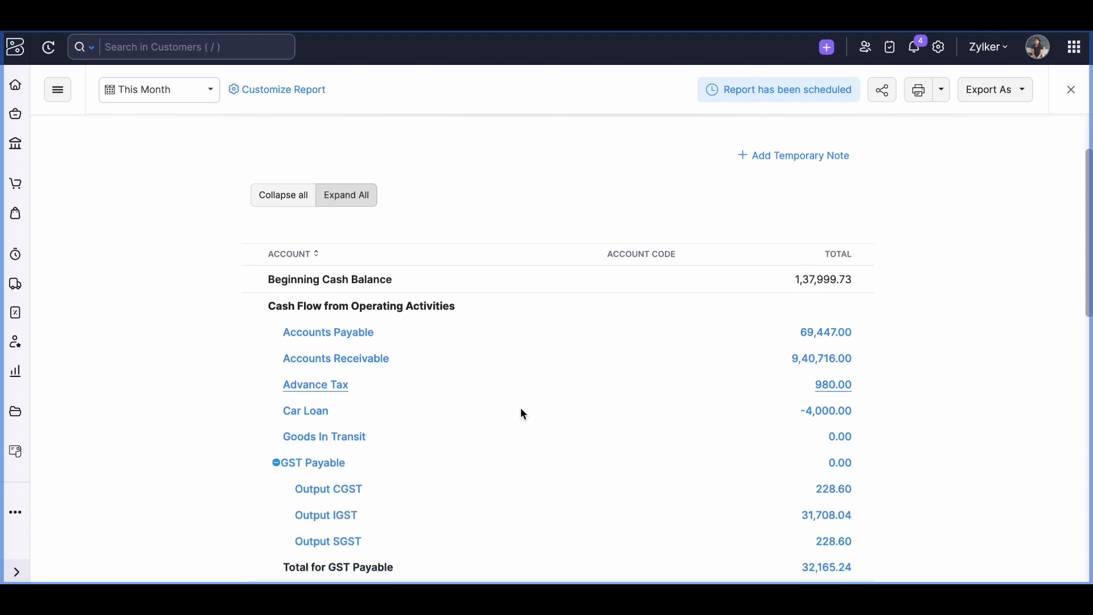
scroll(522, 414, down, 1)
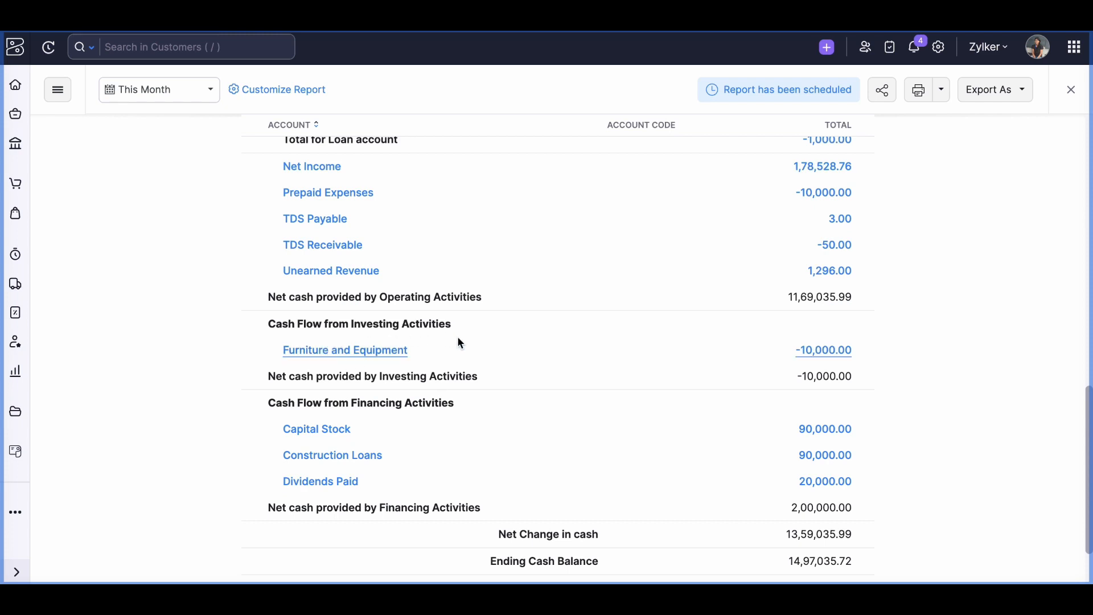
scroll(456, 337, down, 2)
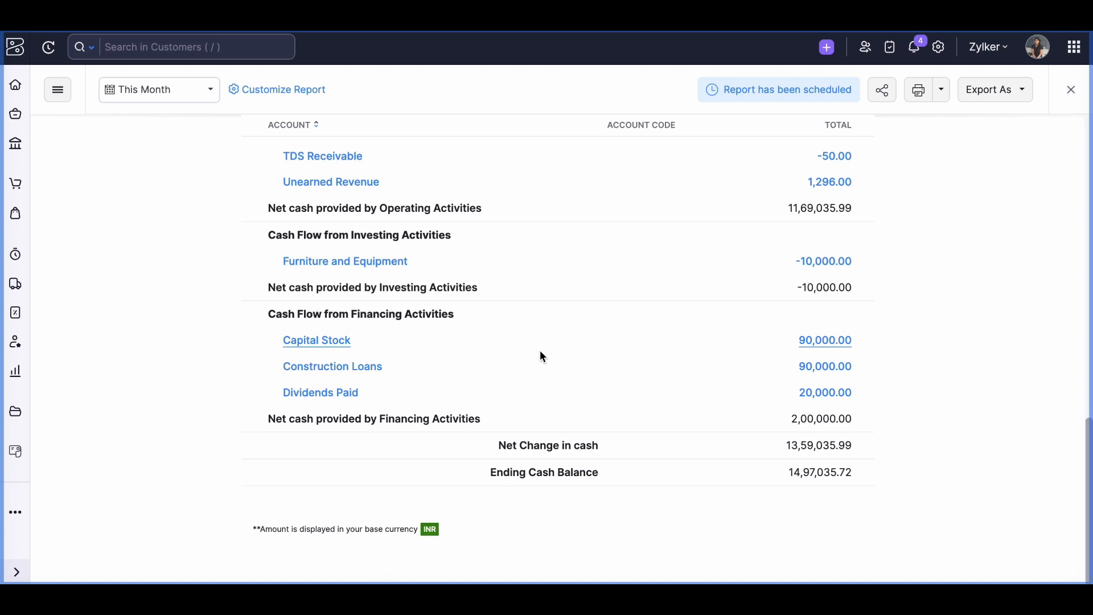
scroll(542, 357, up, 12)
scroll(543, 356, up, 2)
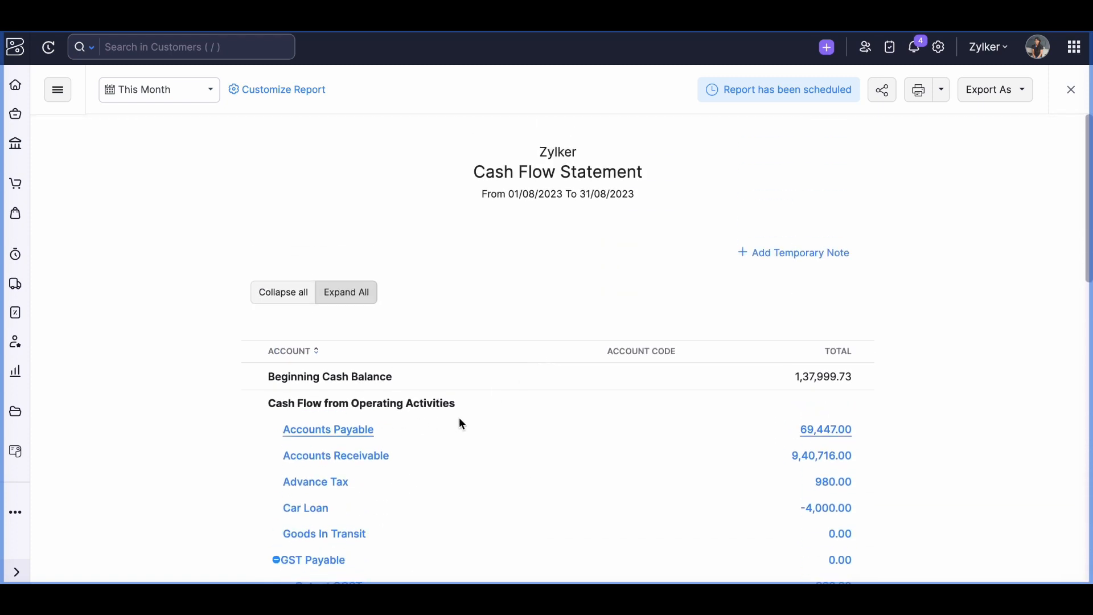
Examine the accounts under Cash Flow from Operating Activities, from Accounts Payable to the net cash line
scroll(461, 423, down, 3)
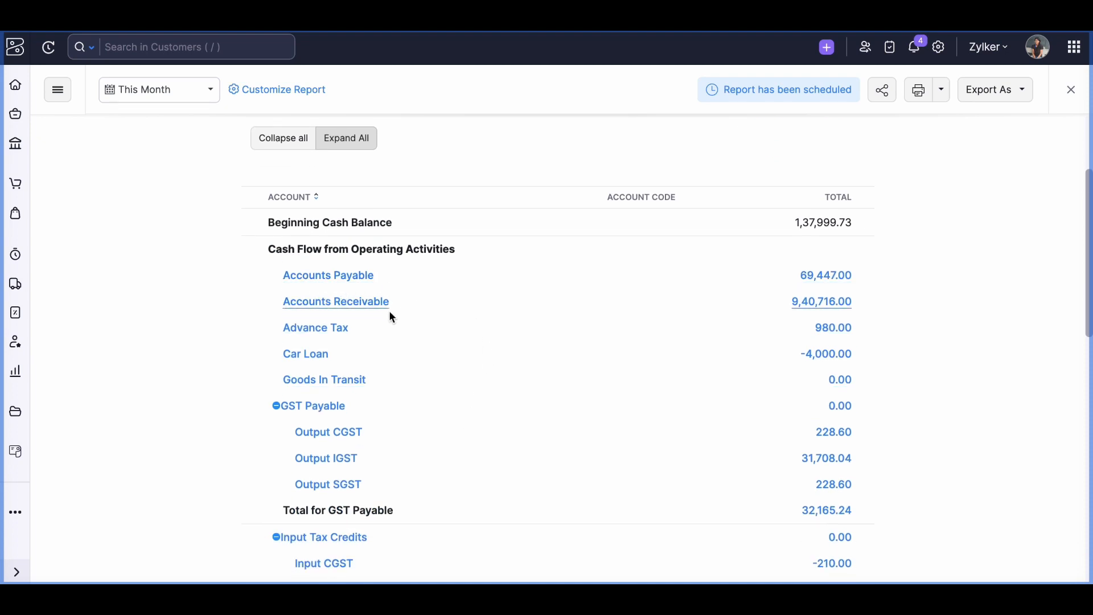
scroll(421, 336, down, 2)
scroll(432, 395, down, 6)
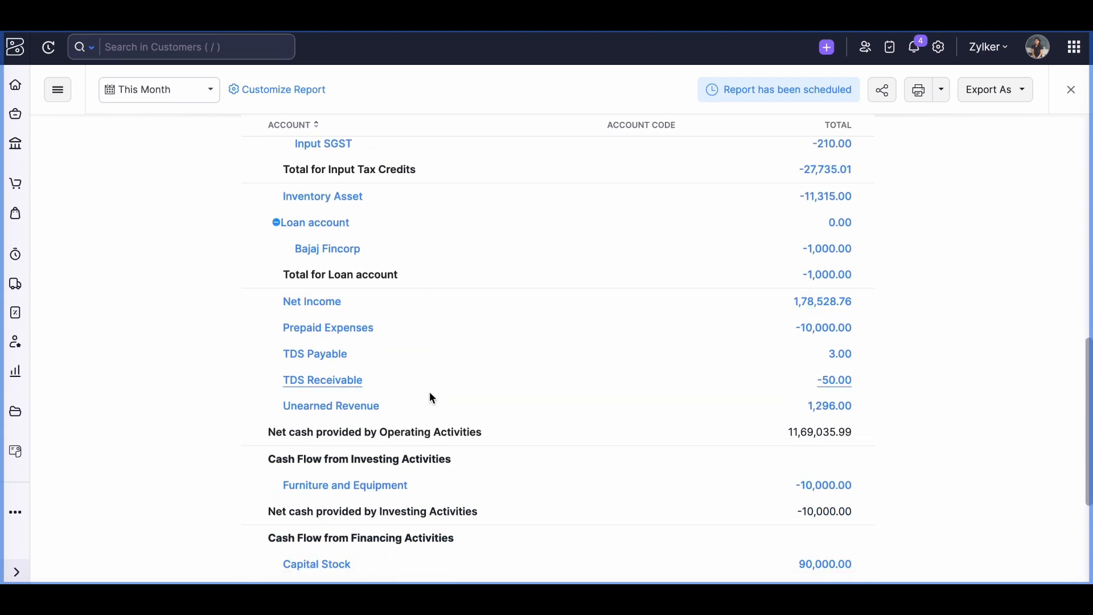
scroll(434, 336, up, 5)
scroll(434, 338, up, 5)
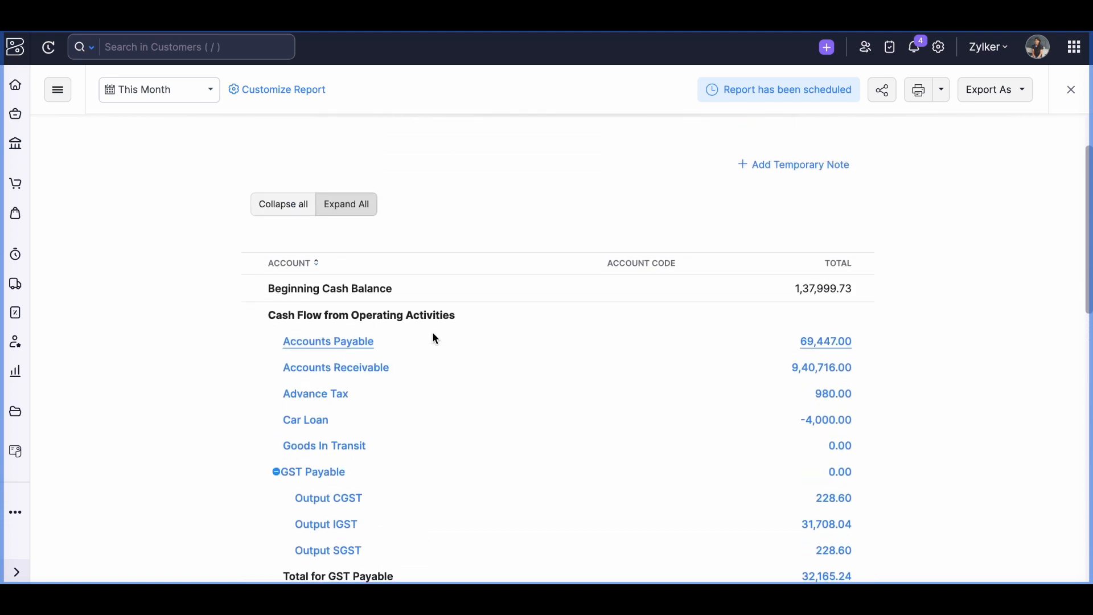
scroll(434, 339, down, 10)
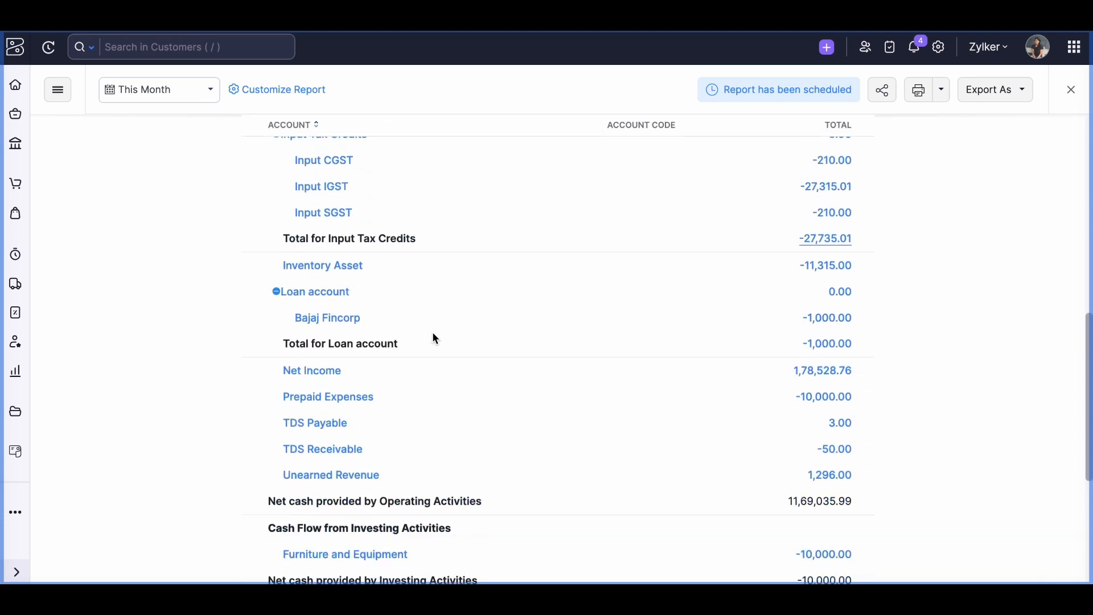
Examine the investing and financing activities, then compare the net change in cash with the beginning and ending cash balances
scroll(434, 339, down, 2)
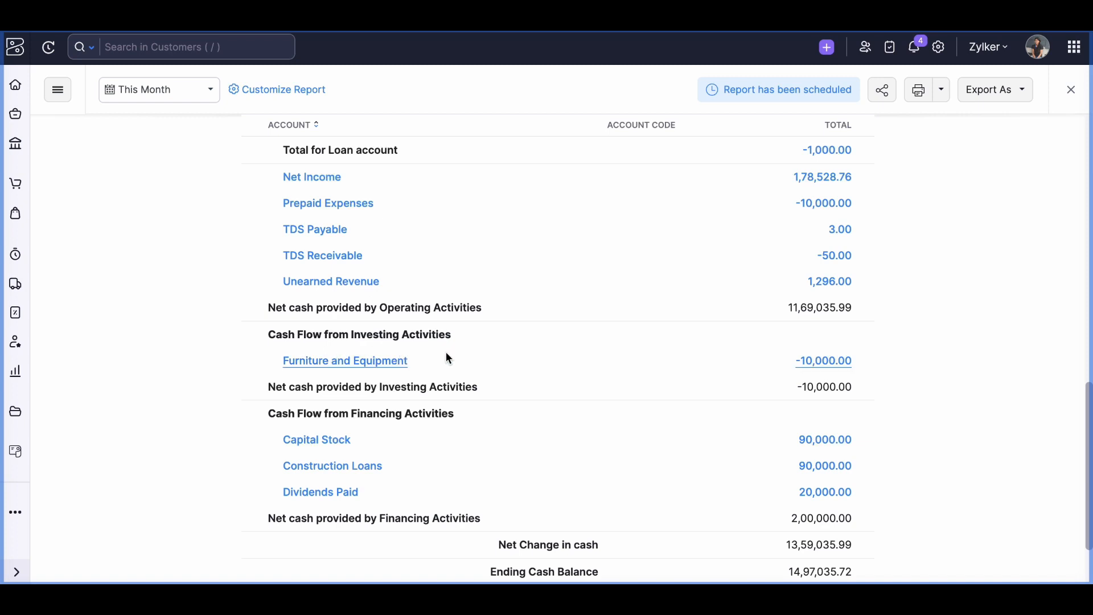
scroll(448, 357, down, 2)
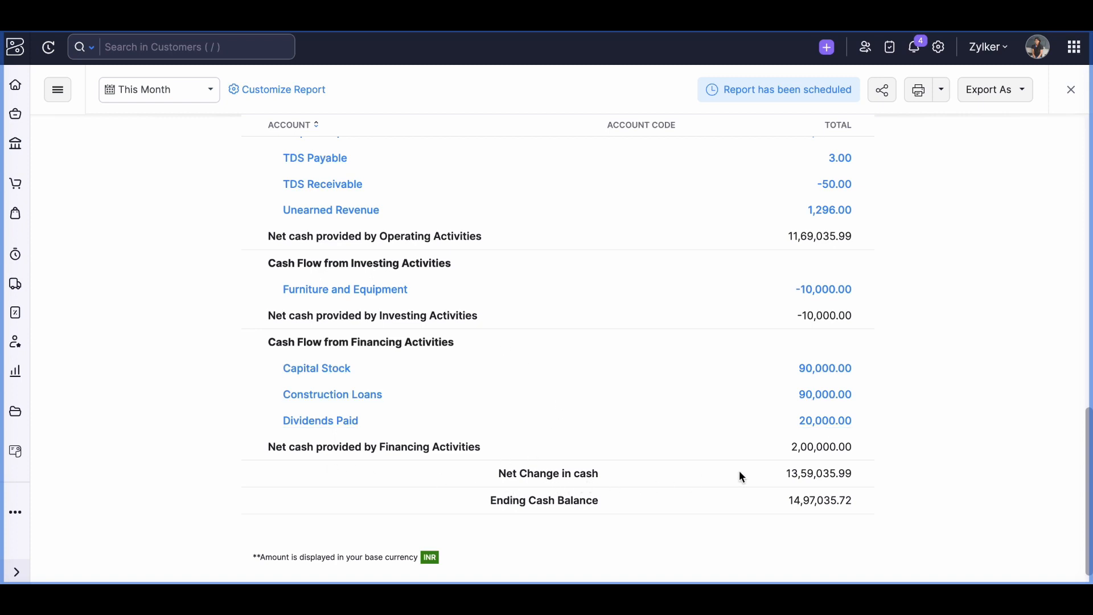
scroll(738, 442, up, 1)
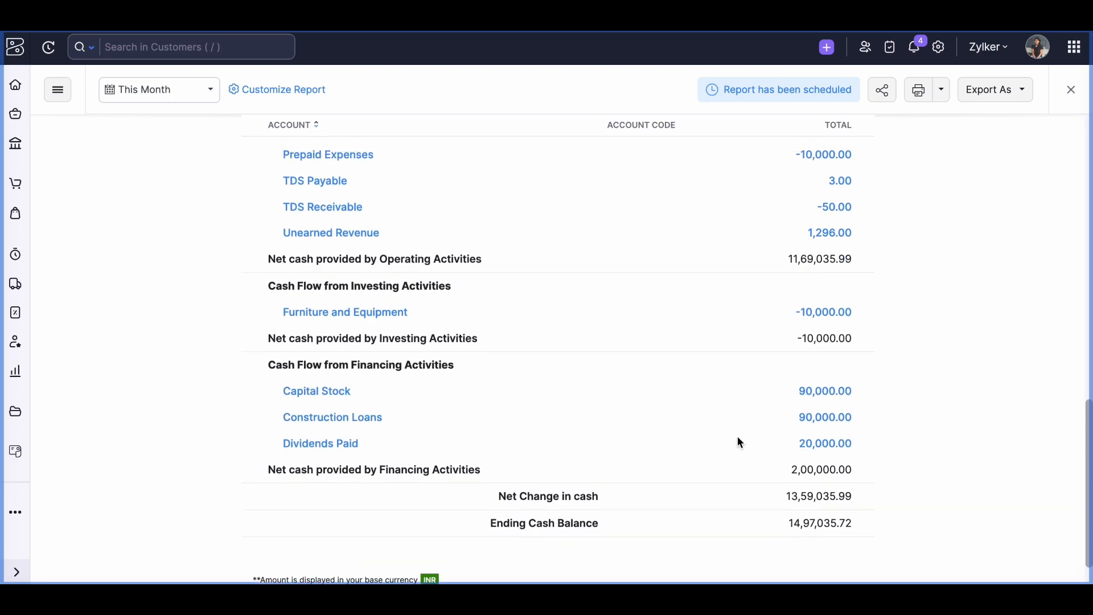
scroll(739, 442, up, 20)
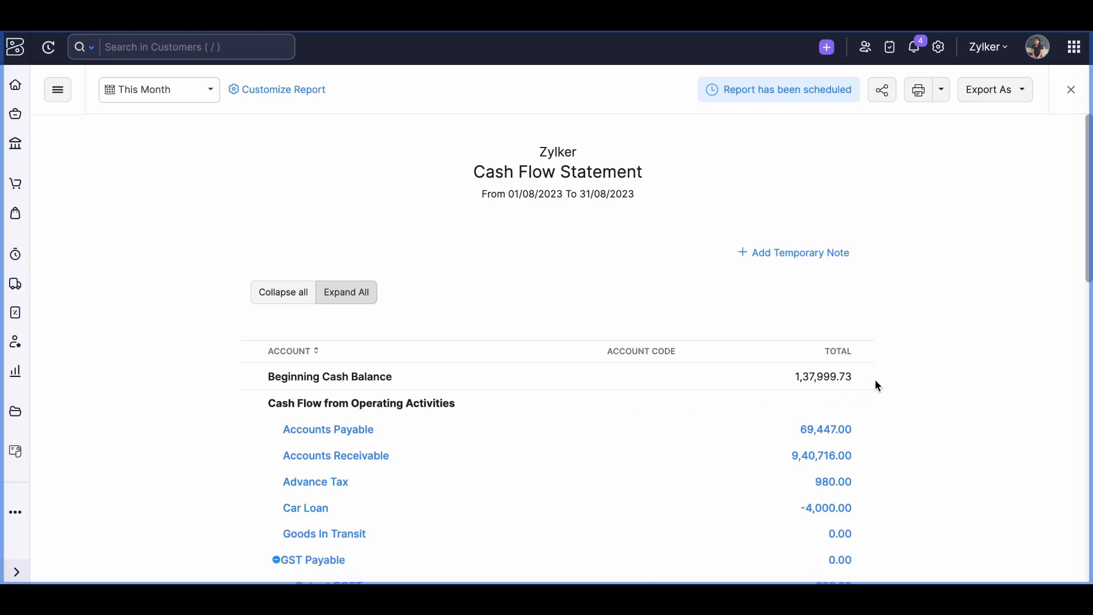
scroll(877, 385, down, 15)
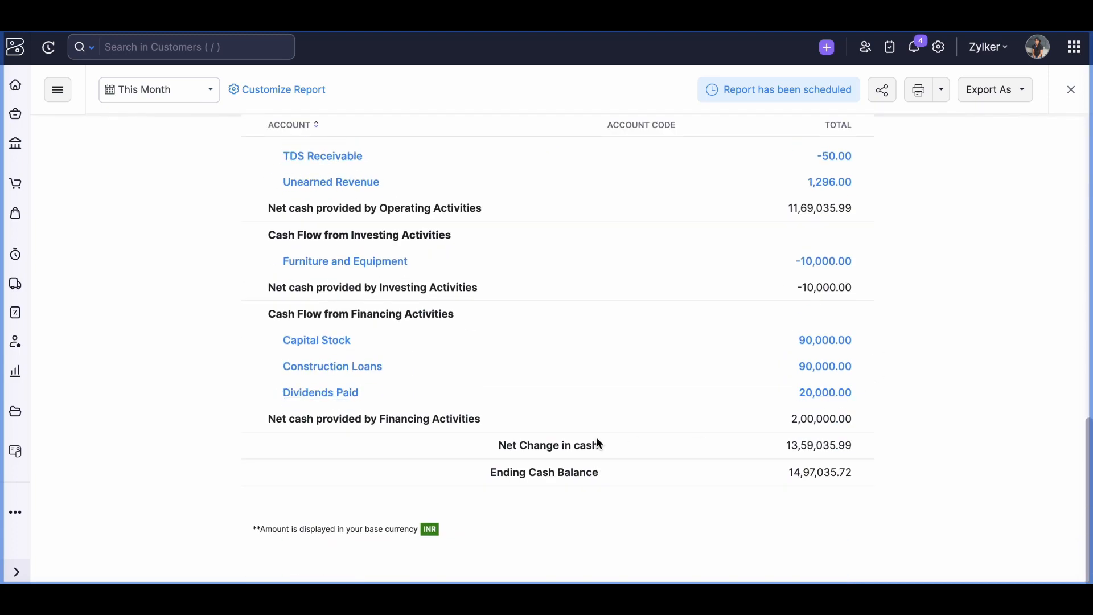
scroll(616, 353, up, 15)
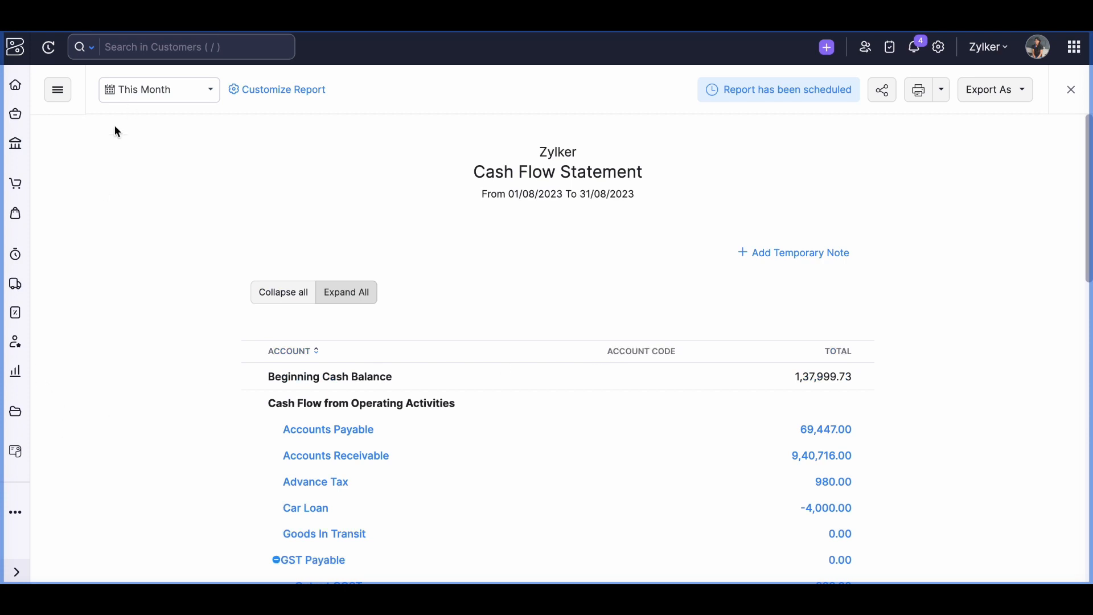
Return to the reports list and open the Cash Flow Forecasting report under Business Overview
click(15, 371)
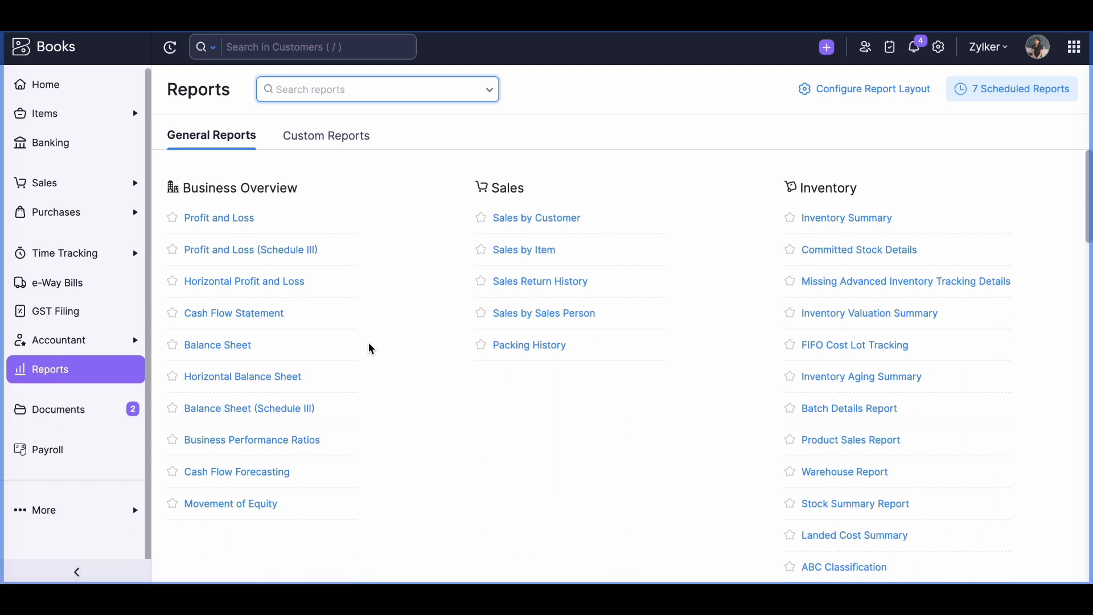
click(439, 342)
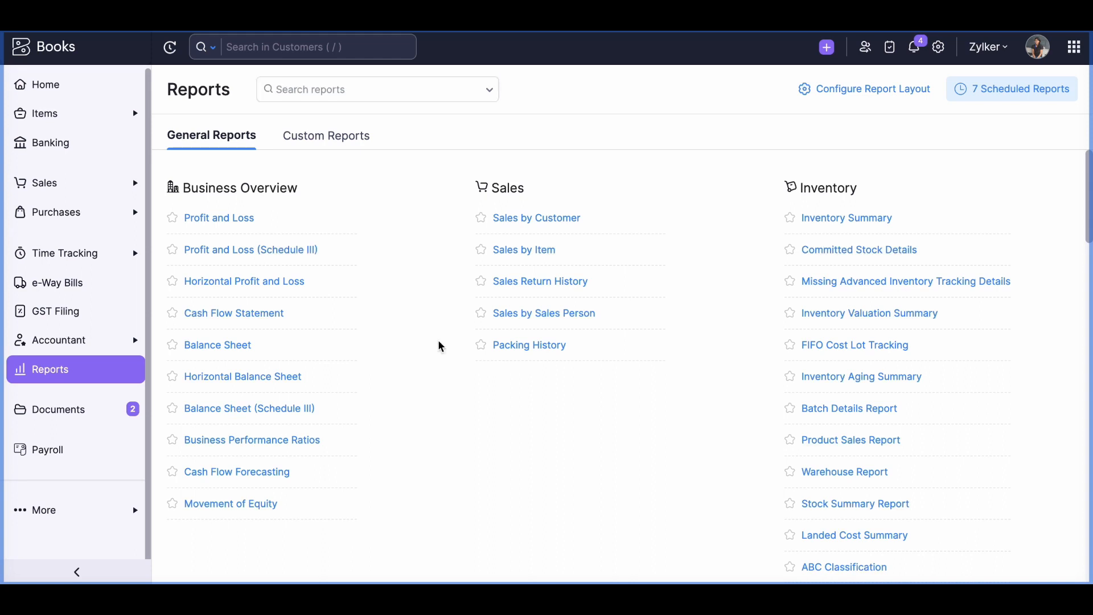
click(254, 473)
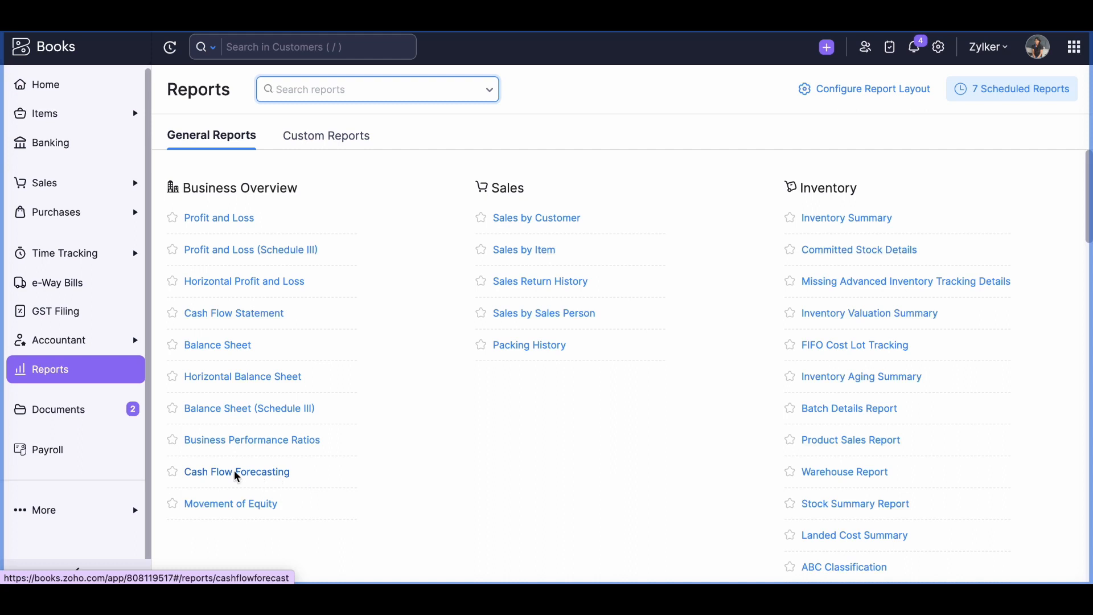
click(204, 476)
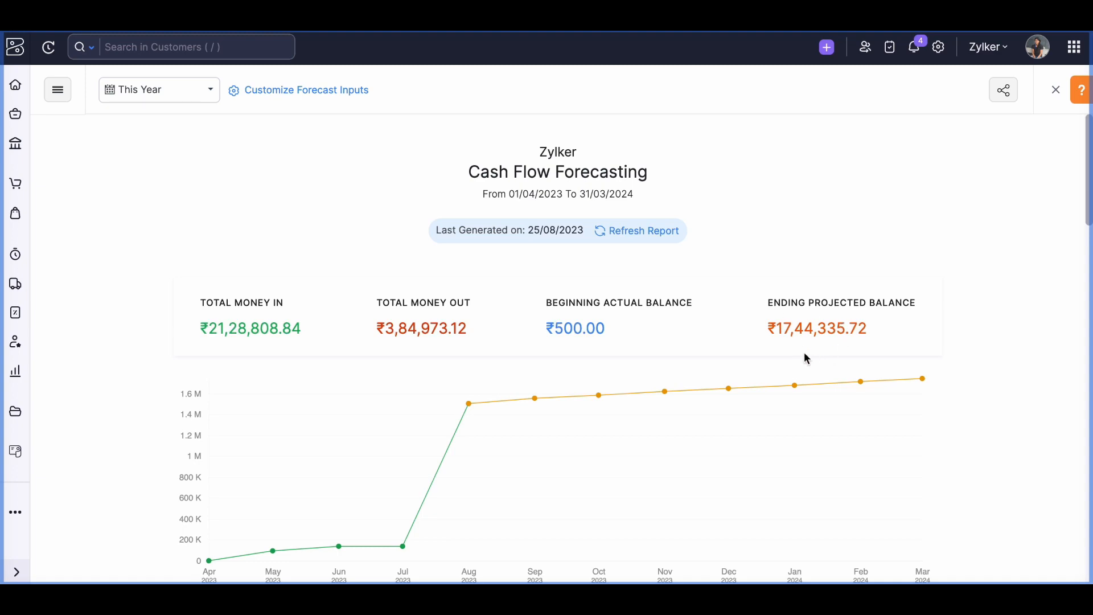
Examine the Cash Flow Forecasting chart and the monthly account table, comparing the actual months with the projected ones
scroll(817, 363, down, 6)
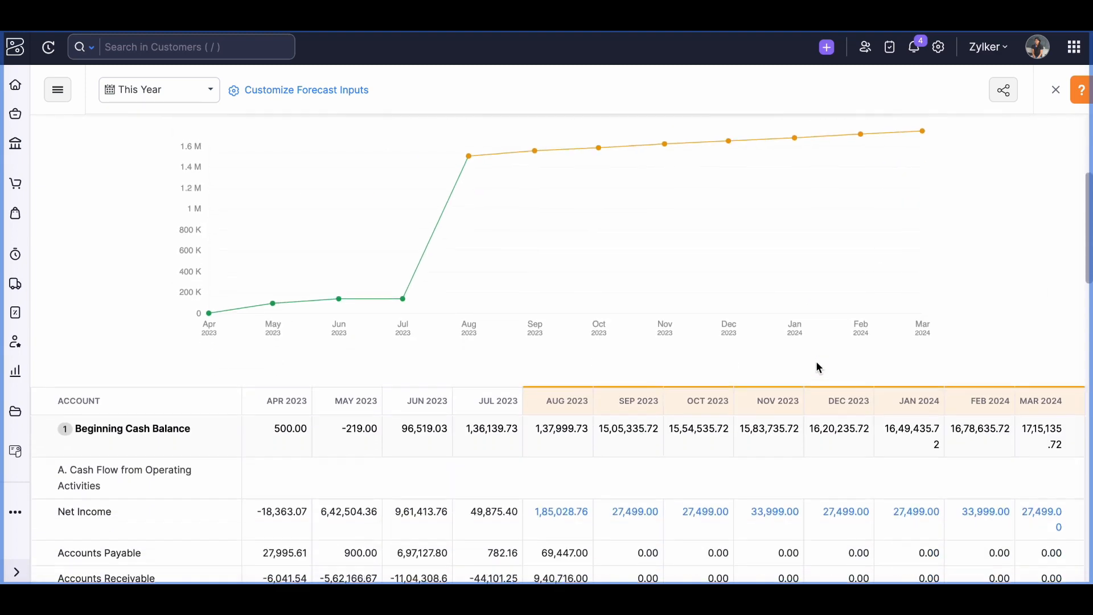
scroll(818, 368, down, 3)
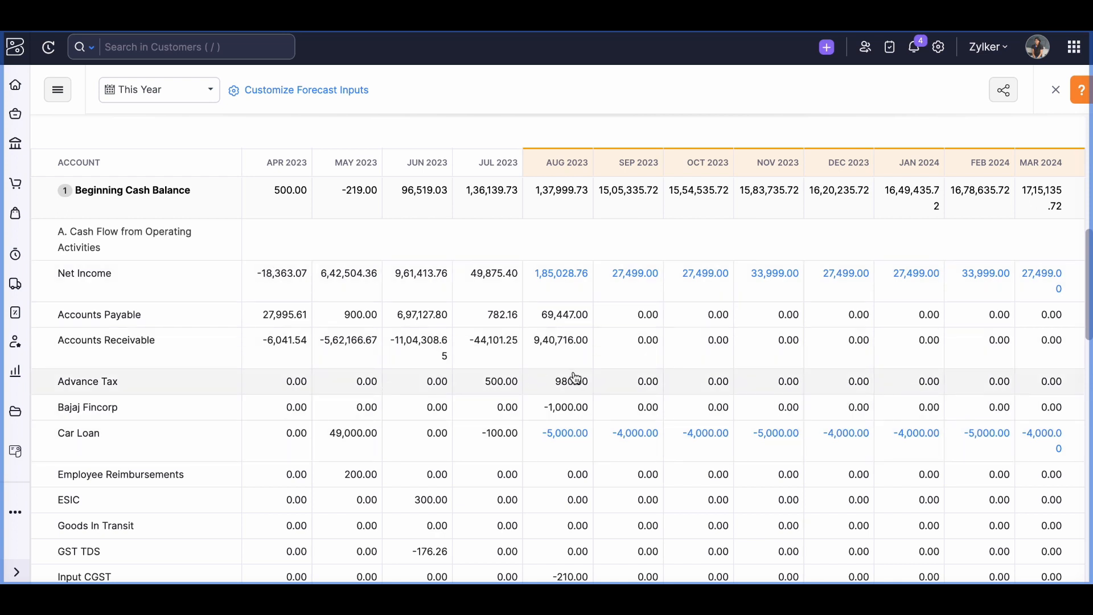
scroll(575, 381, up, 1)
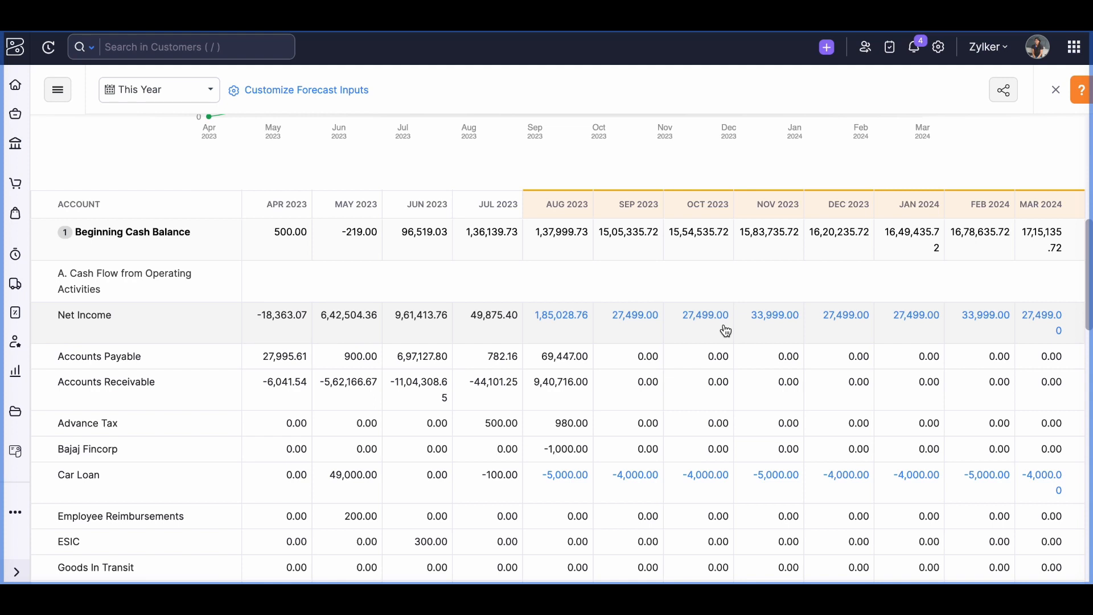
scroll(726, 331, up, 1)
scroll(495, 237, up, 2)
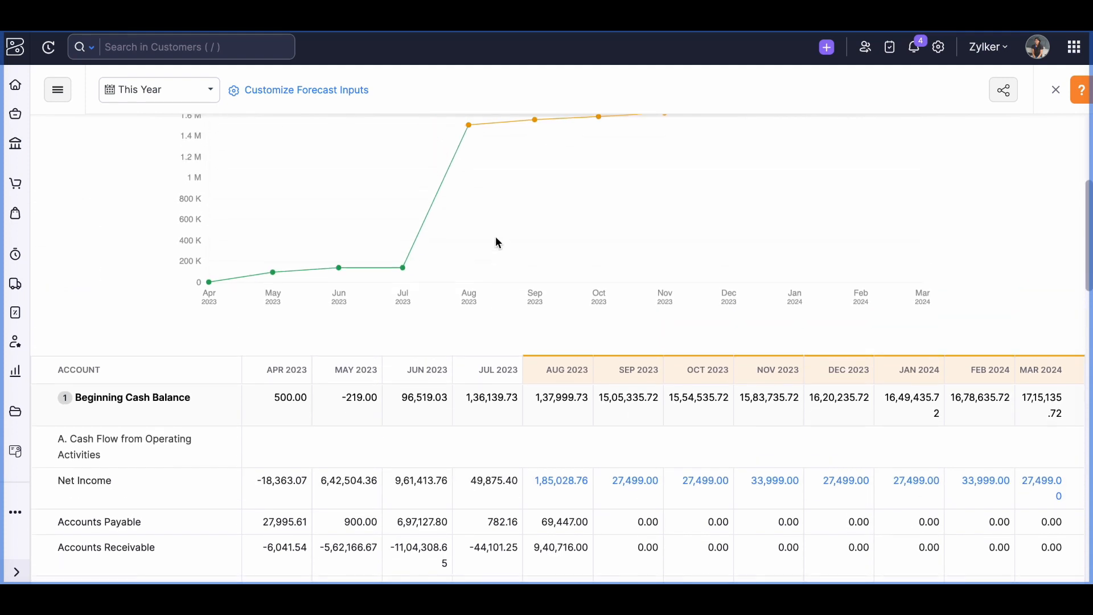
scroll(496, 239, up, 5)
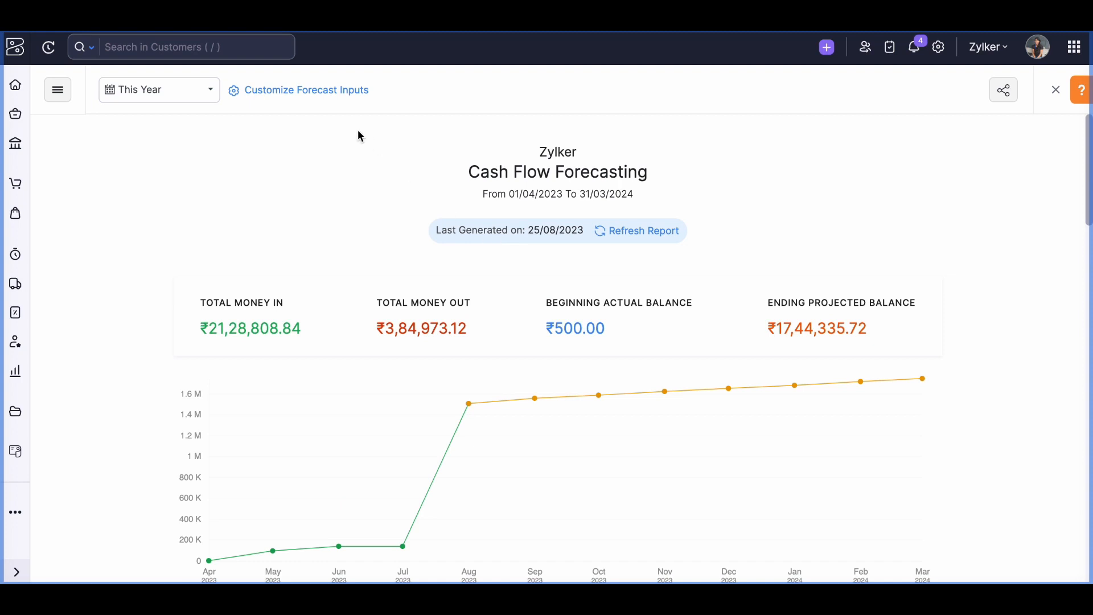
Open the forecast input customization, keep the sub1 profile included under Recurring Invoices, and apply the included recurring profiles
click(297, 96)
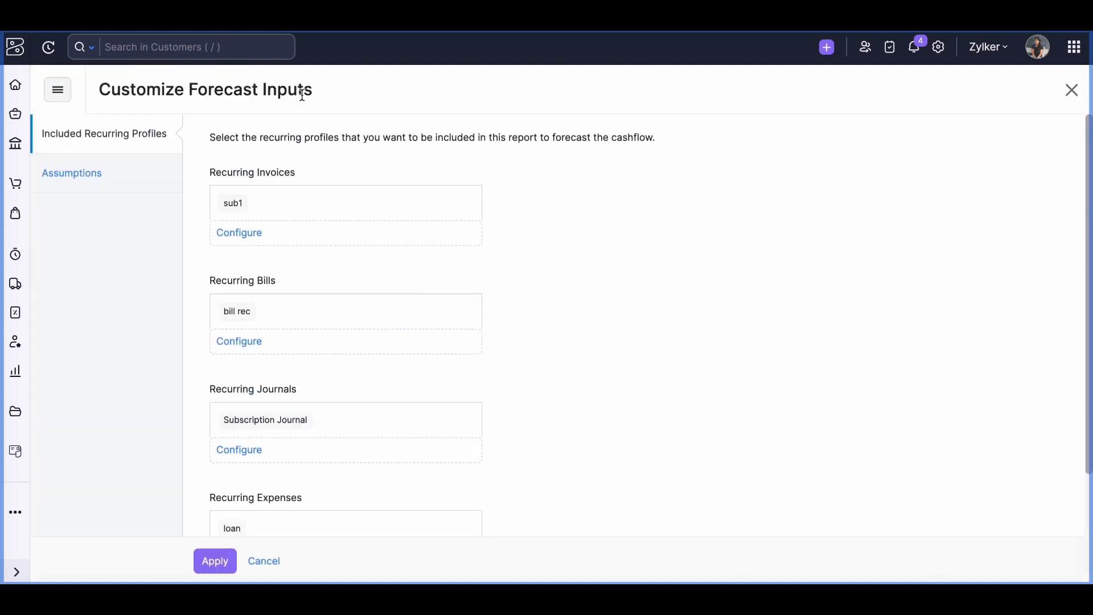
scroll(308, 271, down, 1)
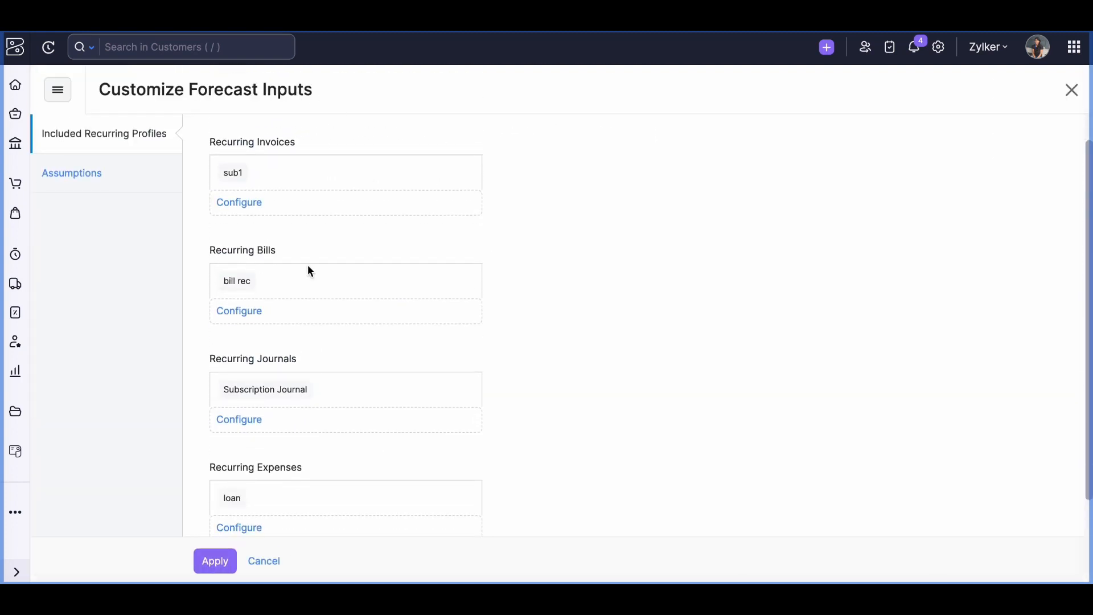
scroll(310, 271, up, 1)
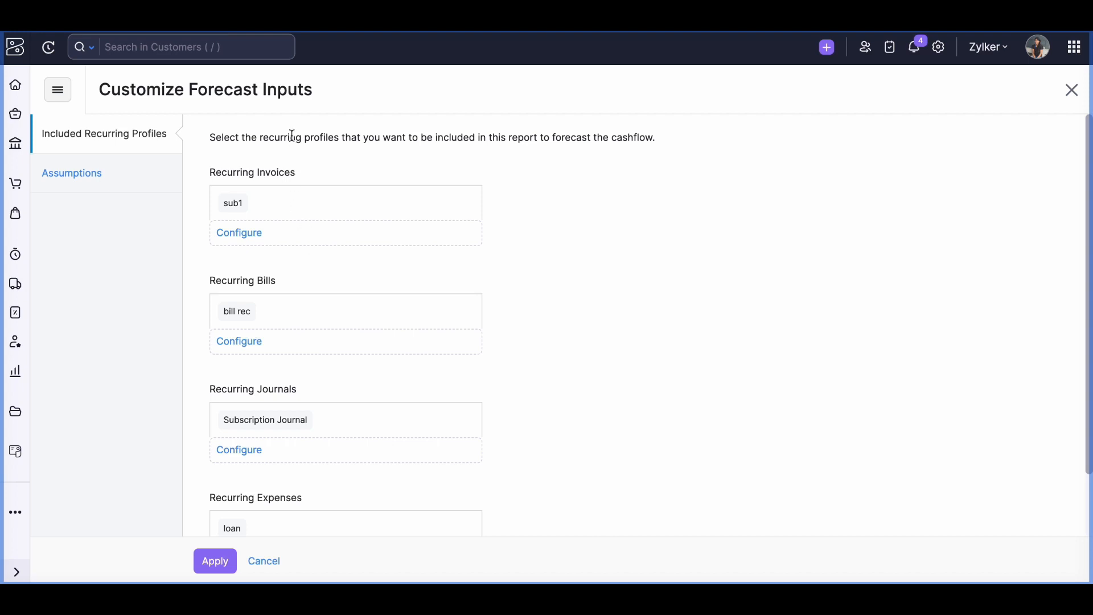
click(241, 233)
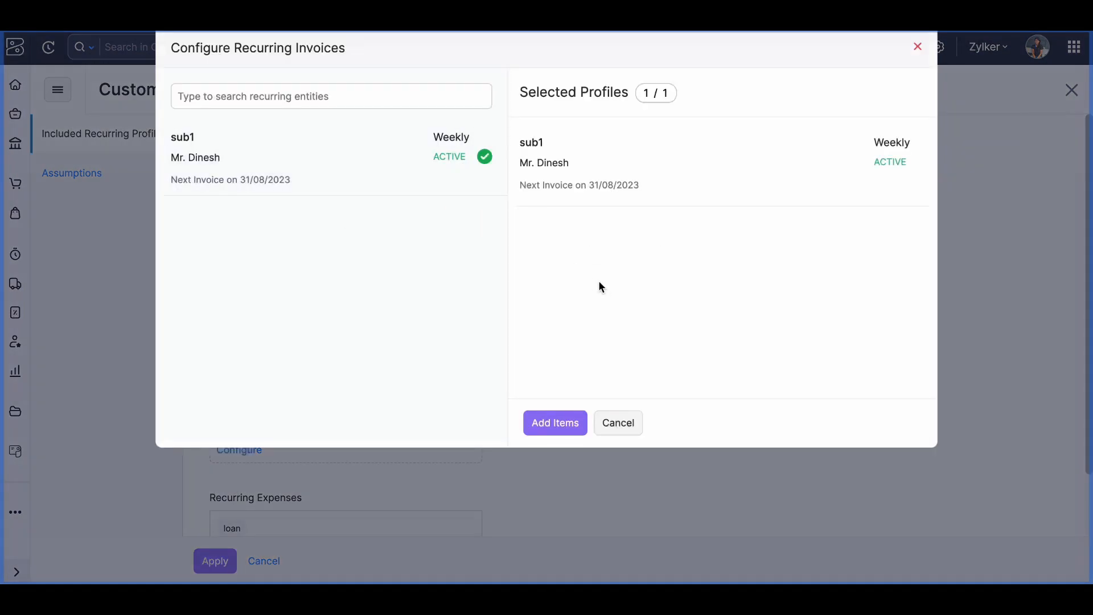
click(538, 422)
scroll(285, 405, down, 2)
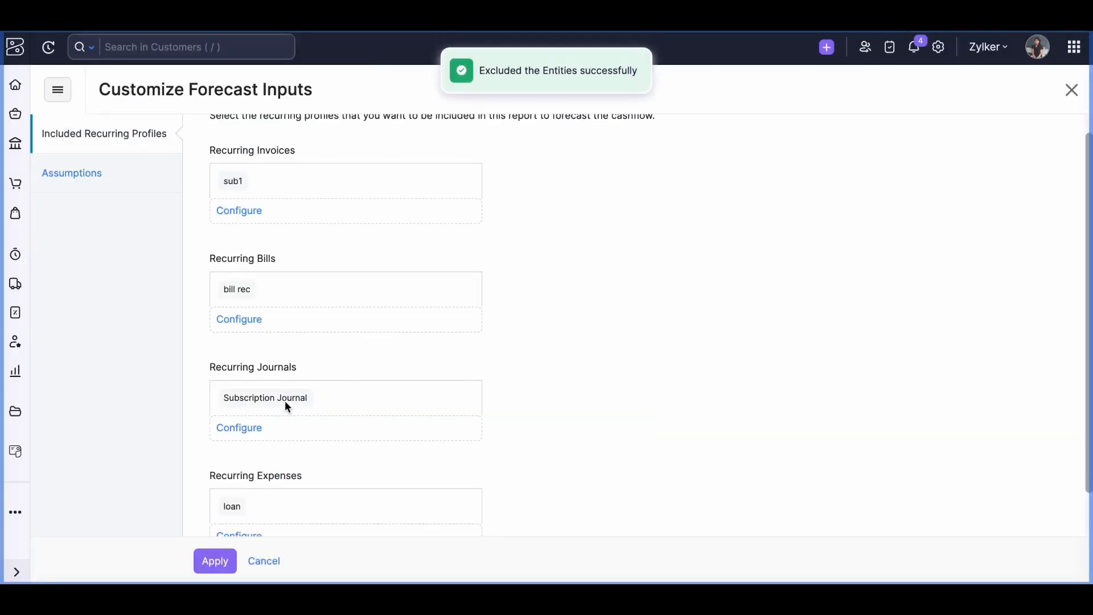
click(215, 562)
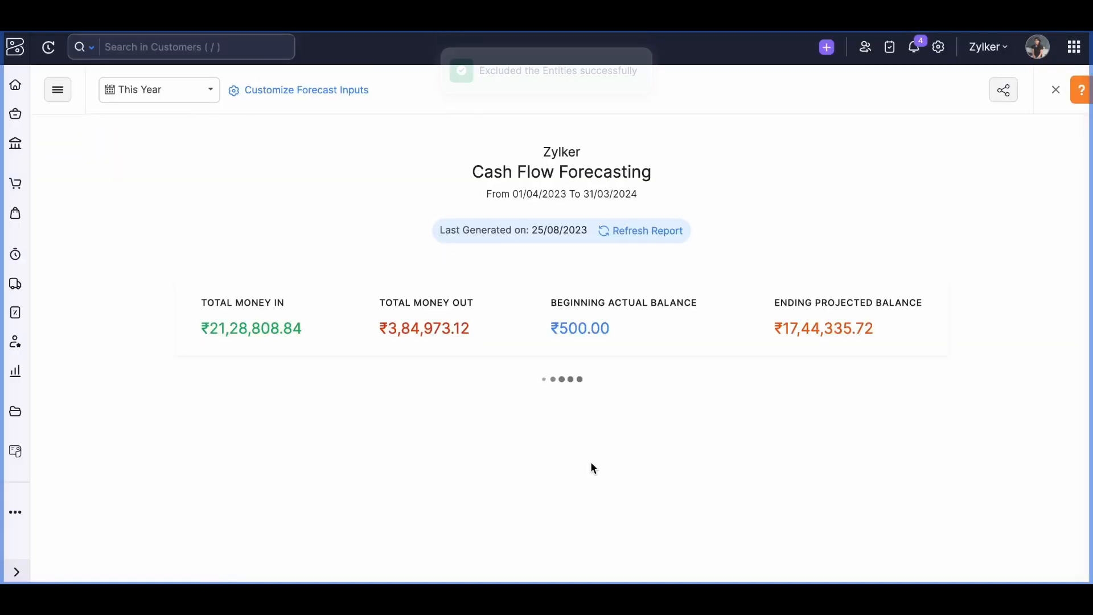
Check the forecast chart and monthly projections, and open the list of forecast assumptions in the input customization
scroll(589, 461, down, 3)
scroll(592, 466, down, 2)
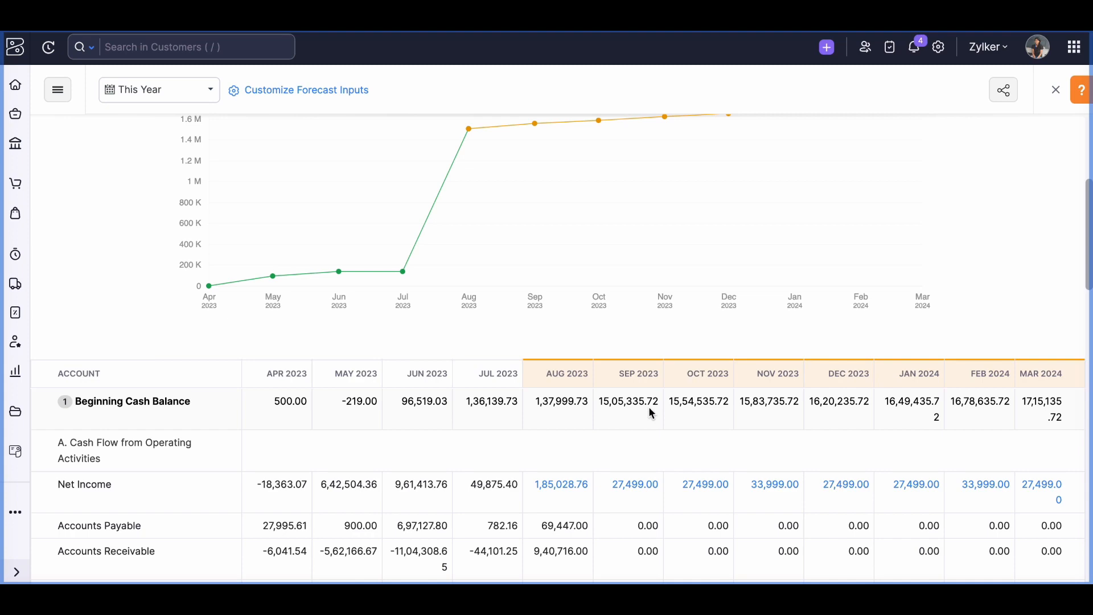
scroll(652, 414, down, 5)
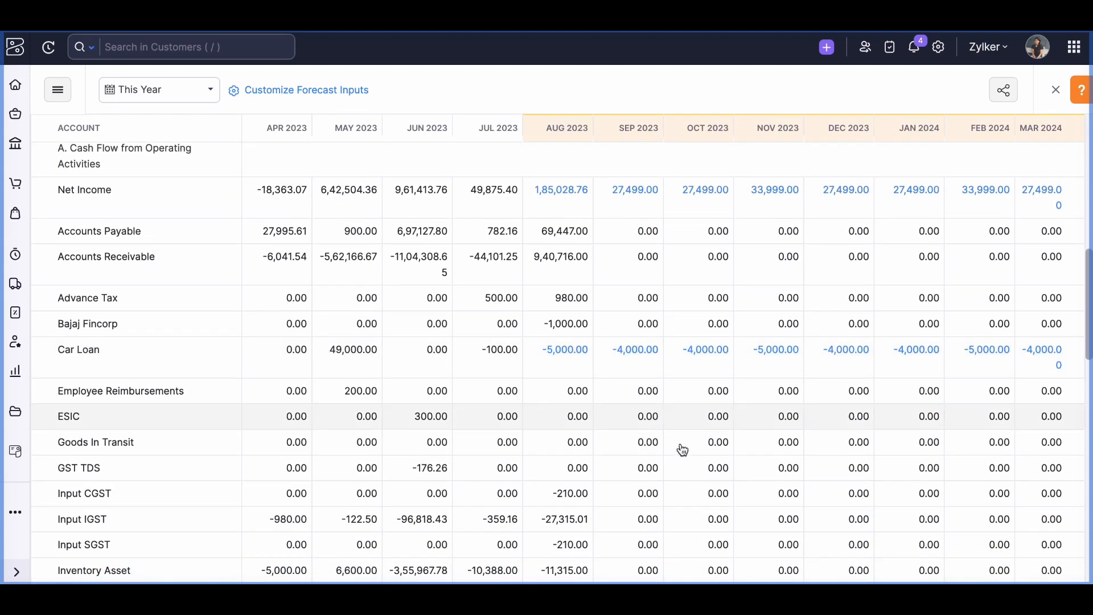
scroll(715, 499, up, 10)
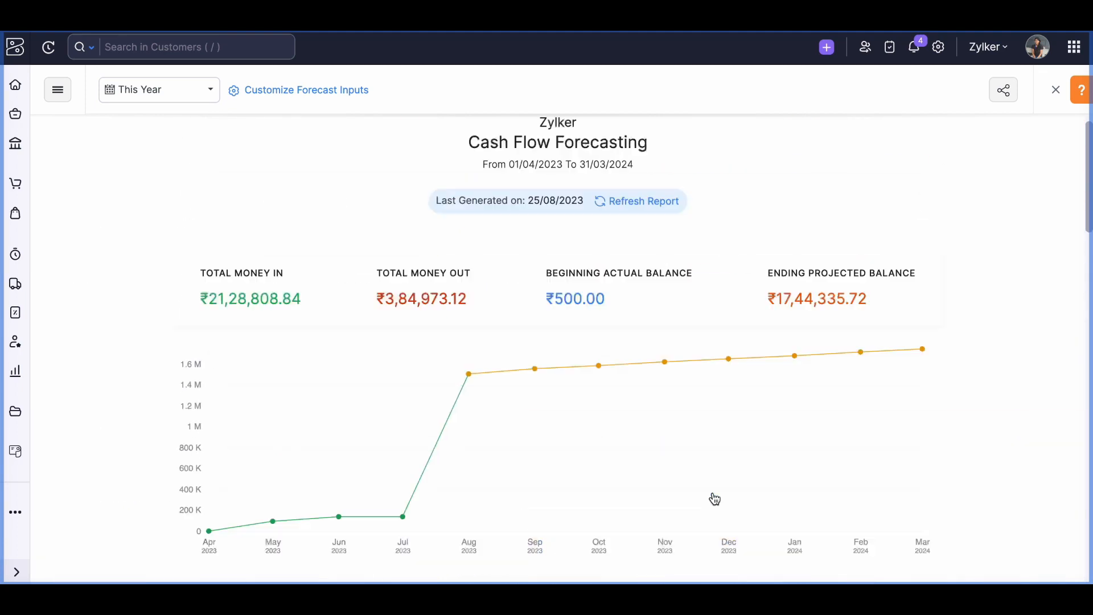
click(294, 93)
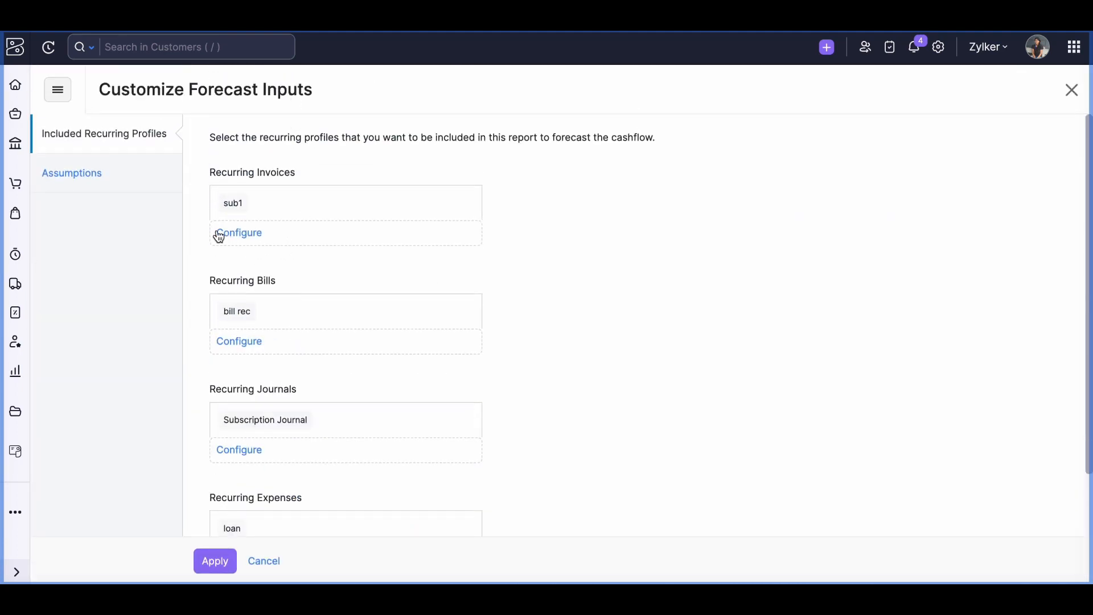
click(88, 175)
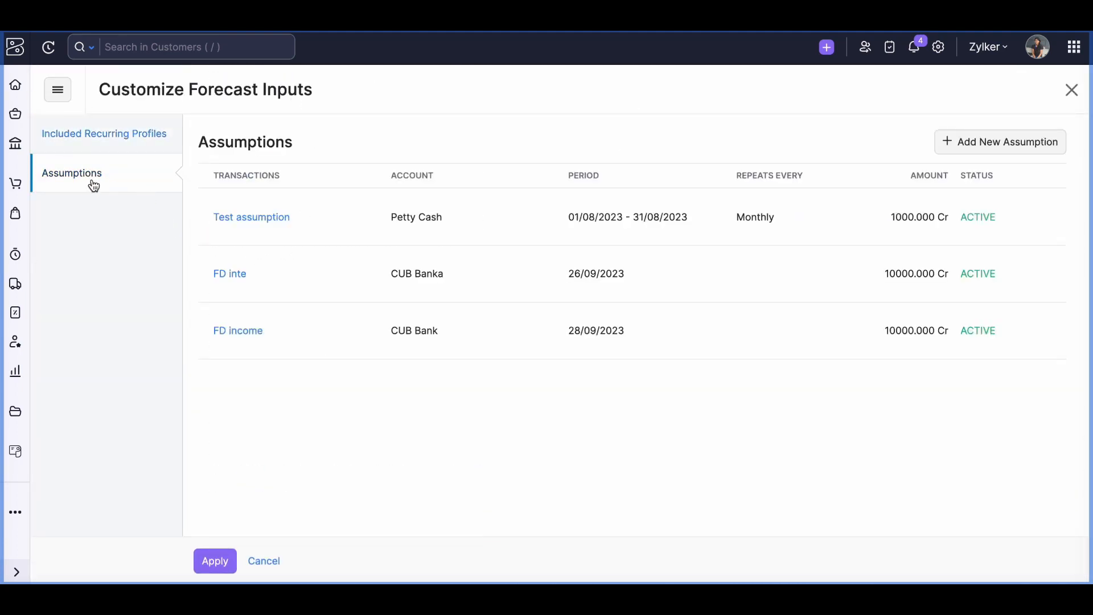
click(968, 155)
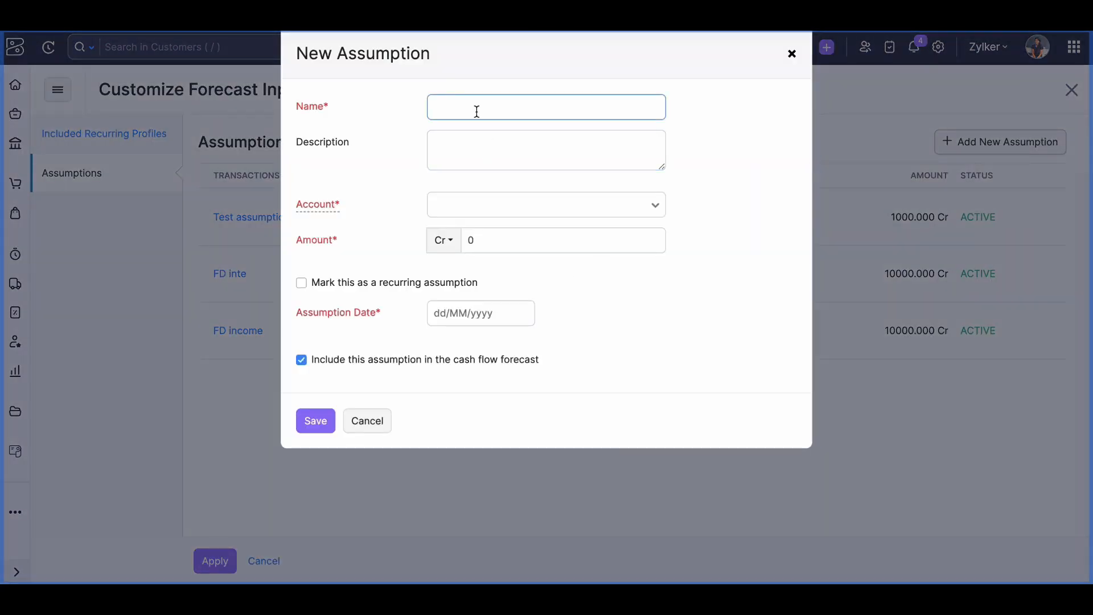
click(473, 204)
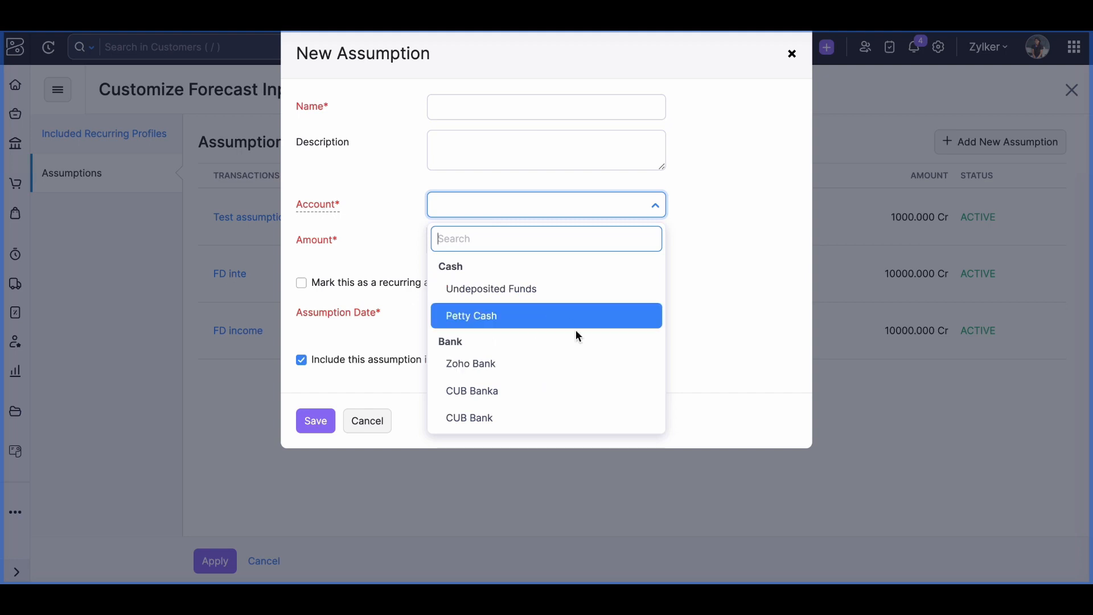
click(556, 366)
click(518, 240)
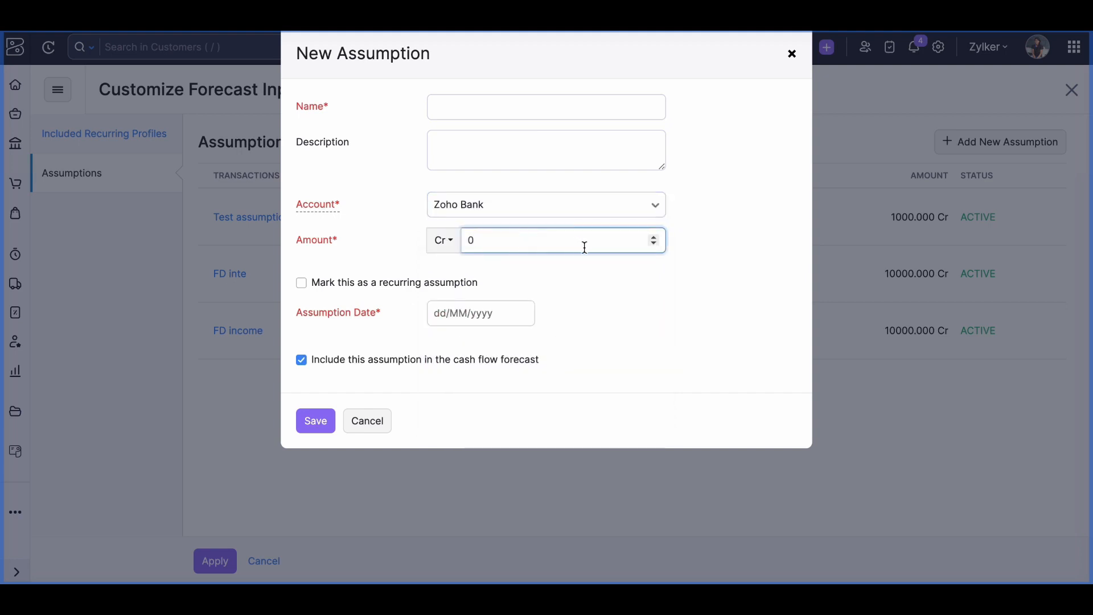
text(23)
click(370, 423)
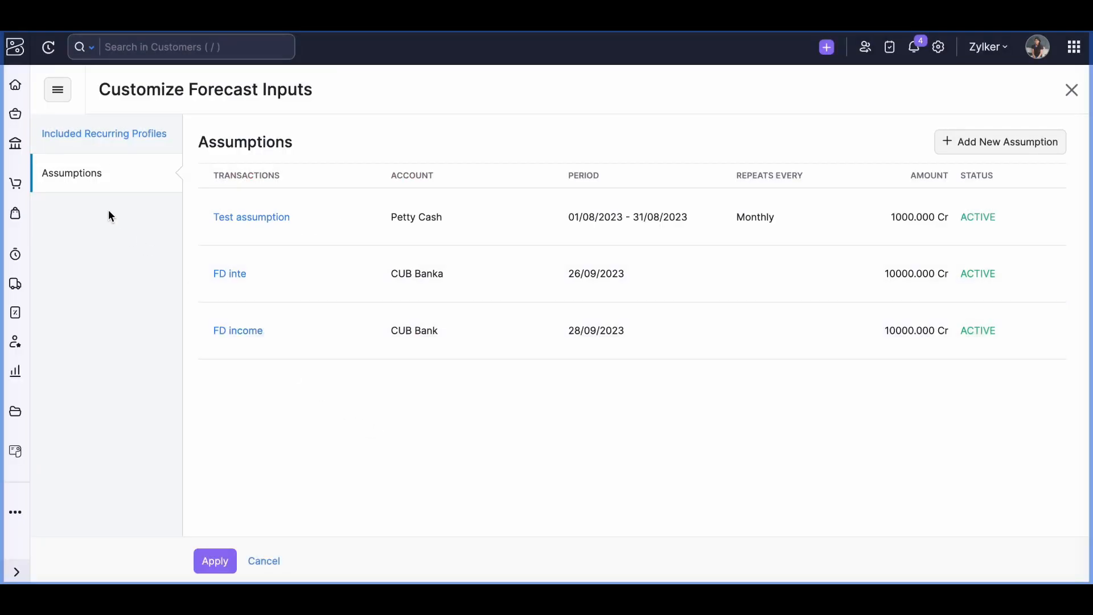
Leave the forecast input customization without applying it and review the projected account rows down to net cash from operating activities
click(111, 144)
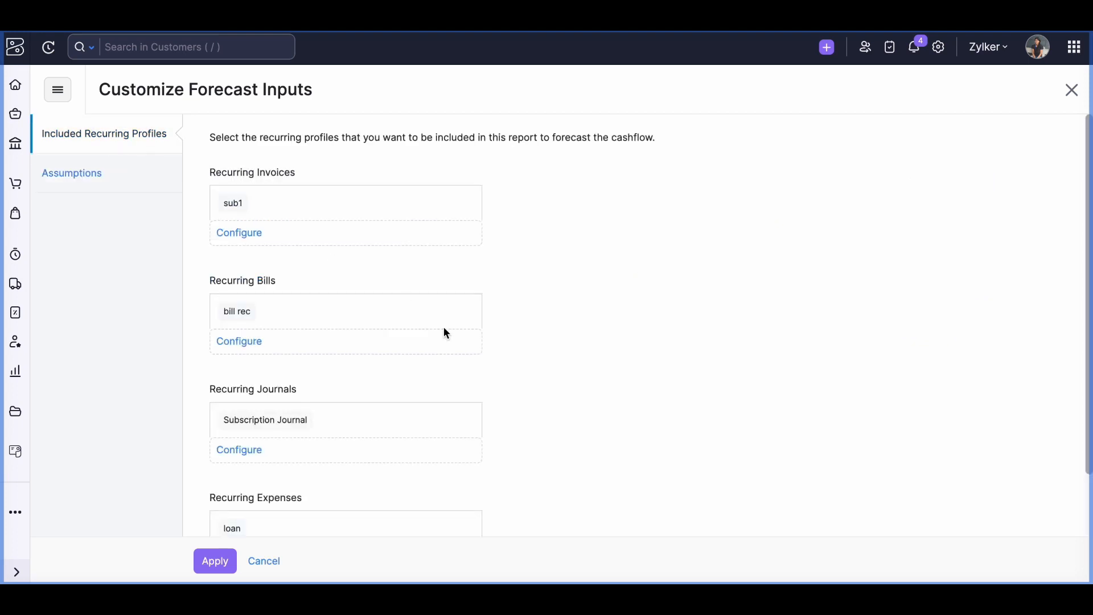
click(264, 561)
scroll(595, 332, down, 10)
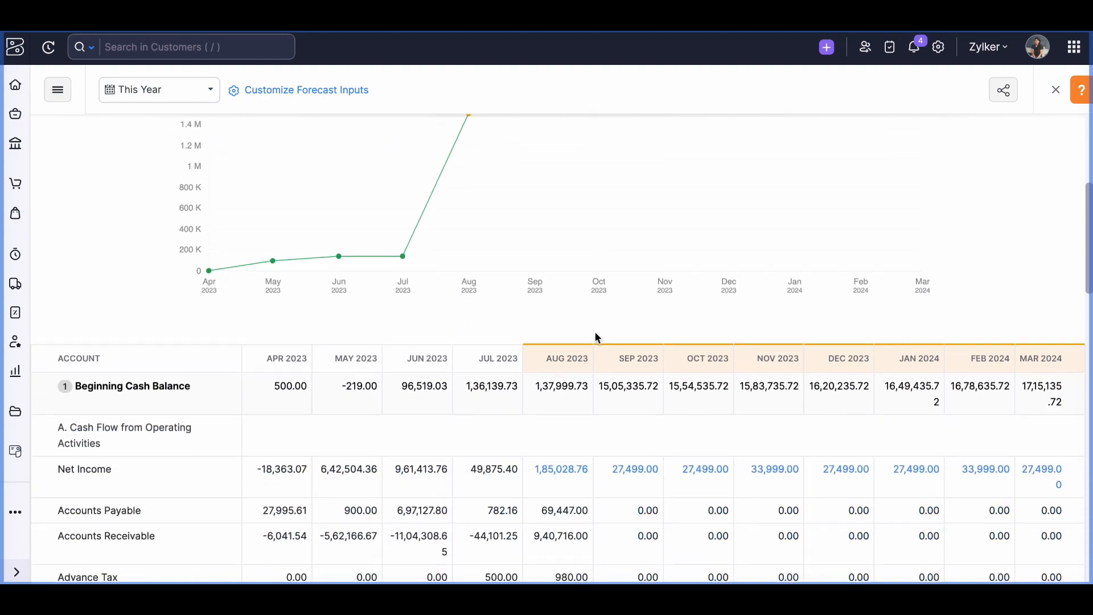
scroll(595, 334, down, 8)
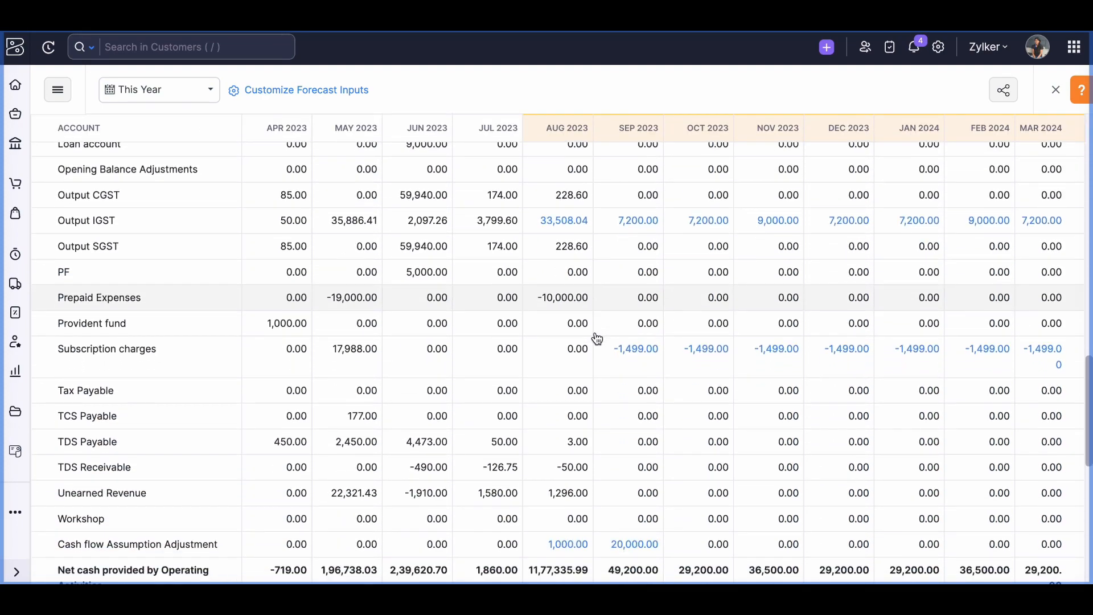
scroll(597, 338, up, 5)
scroll(595, 337, up, 10)
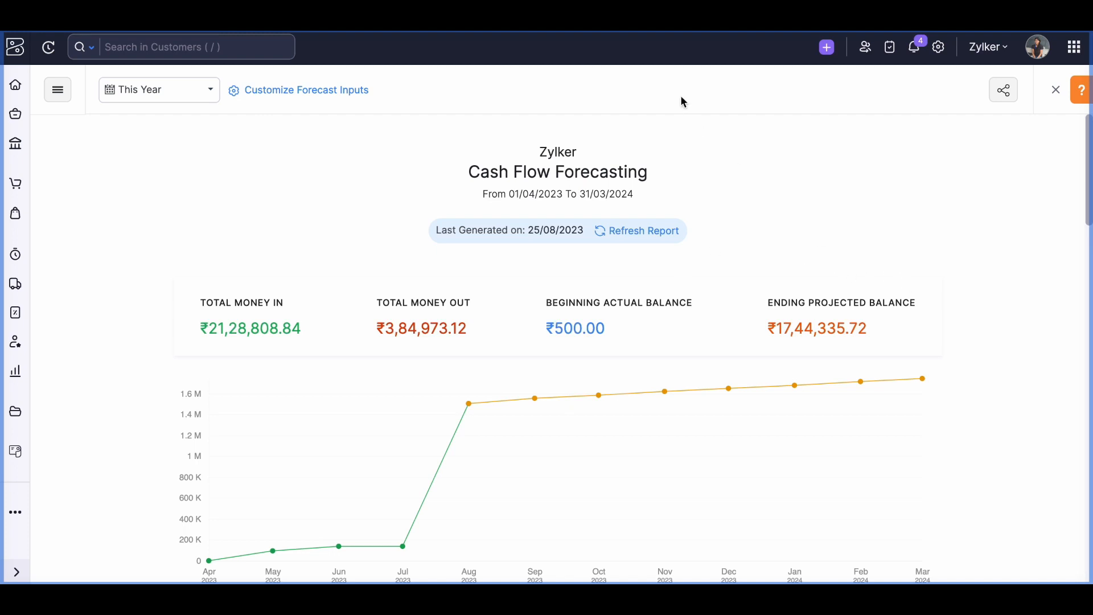
Open the Business Performance Ratios report under Business Overview and switch it to the Receivable Turnover Ratio
click(15, 371)
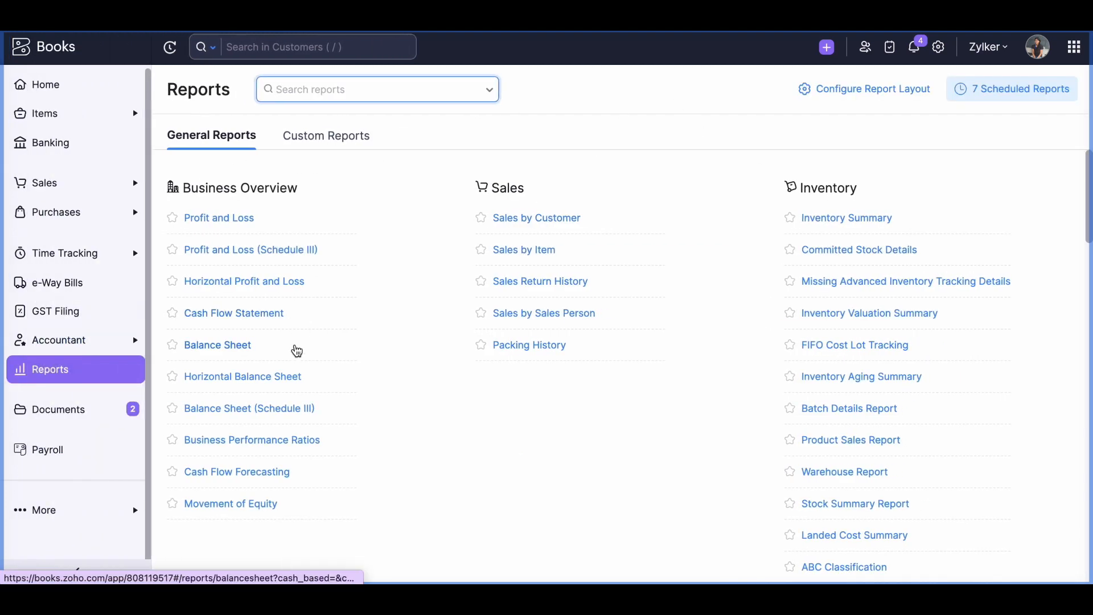
scroll(281, 307, down, 2)
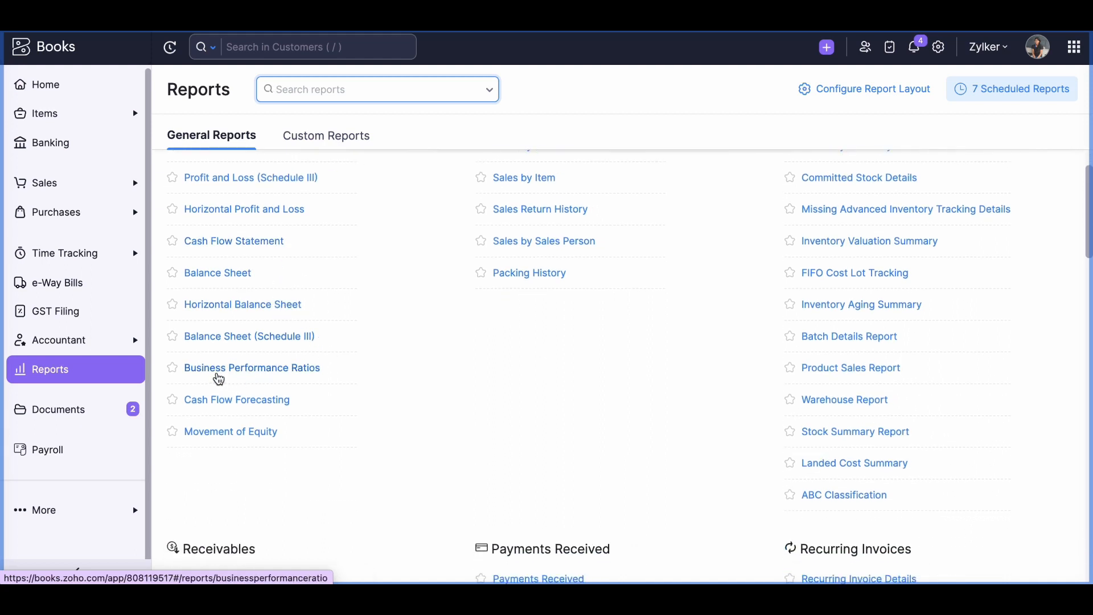
click(218, 375)
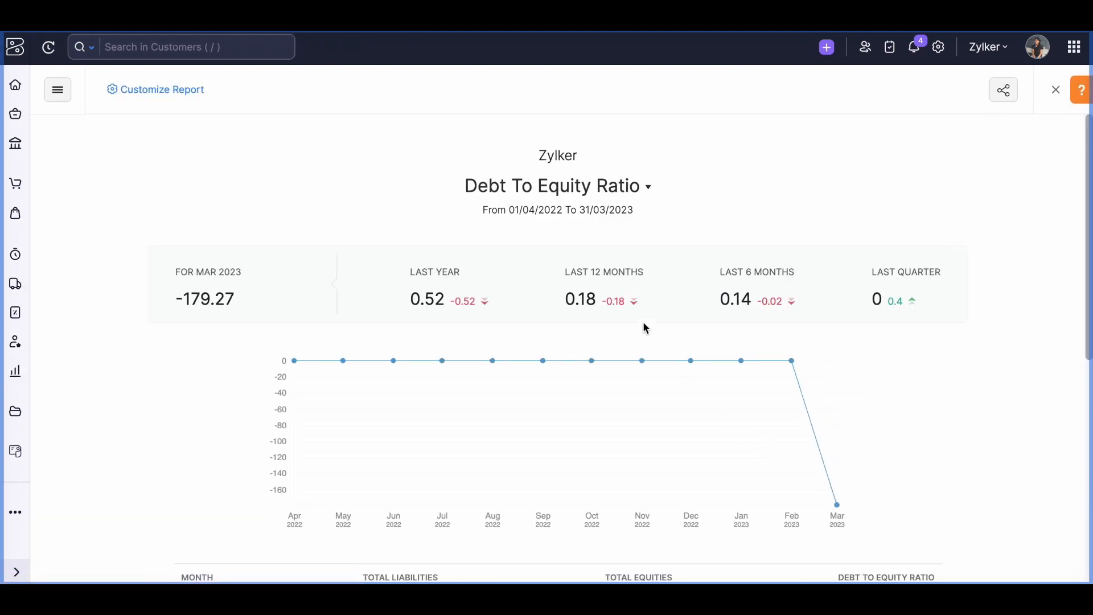
click(614, 199)
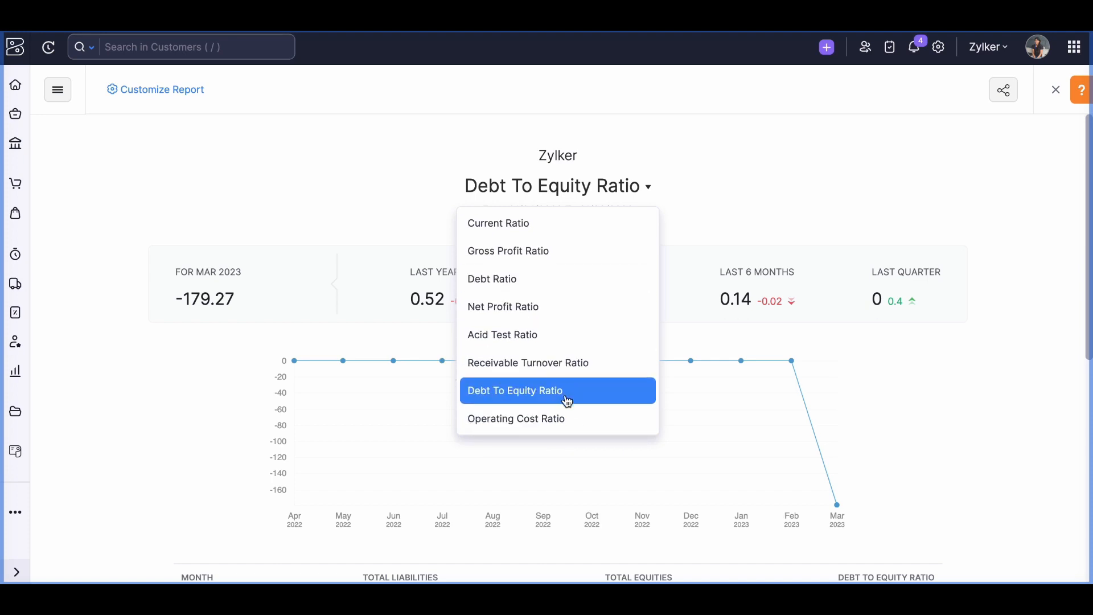
click(592, 371)
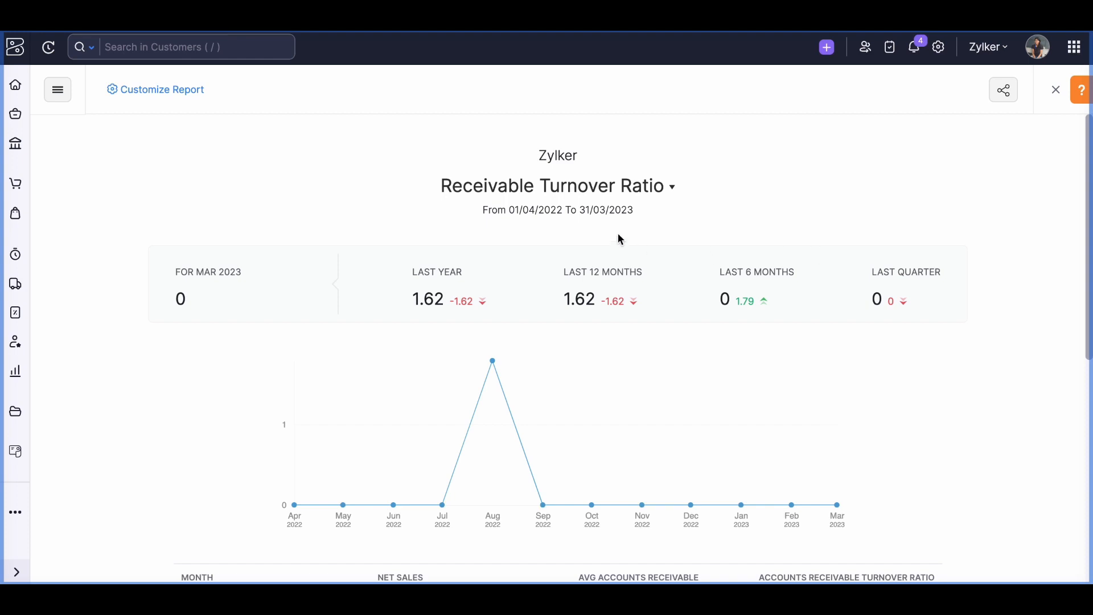
Switch the report to the Current Ratio and read its definition, formula and worked example in the Instant Helper
click(640, 194)
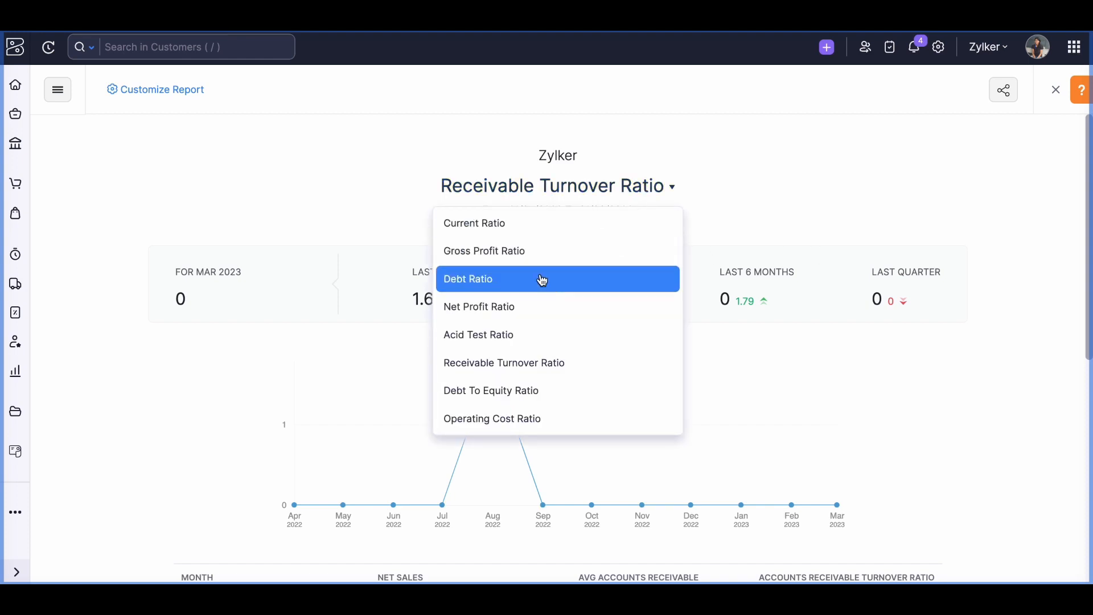
click(517, 227)
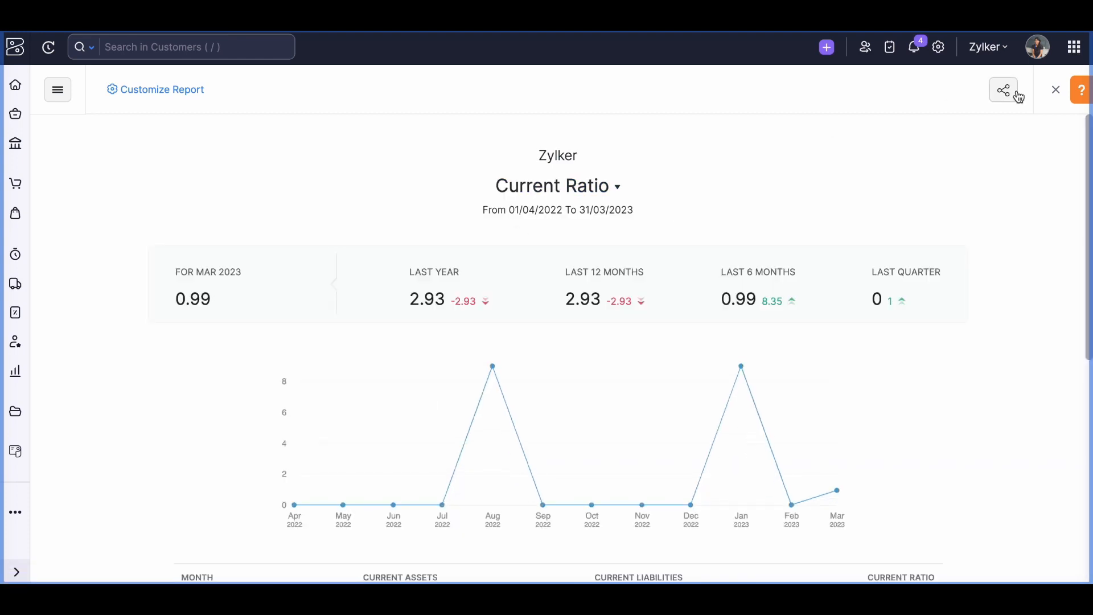
click(1083, 91)
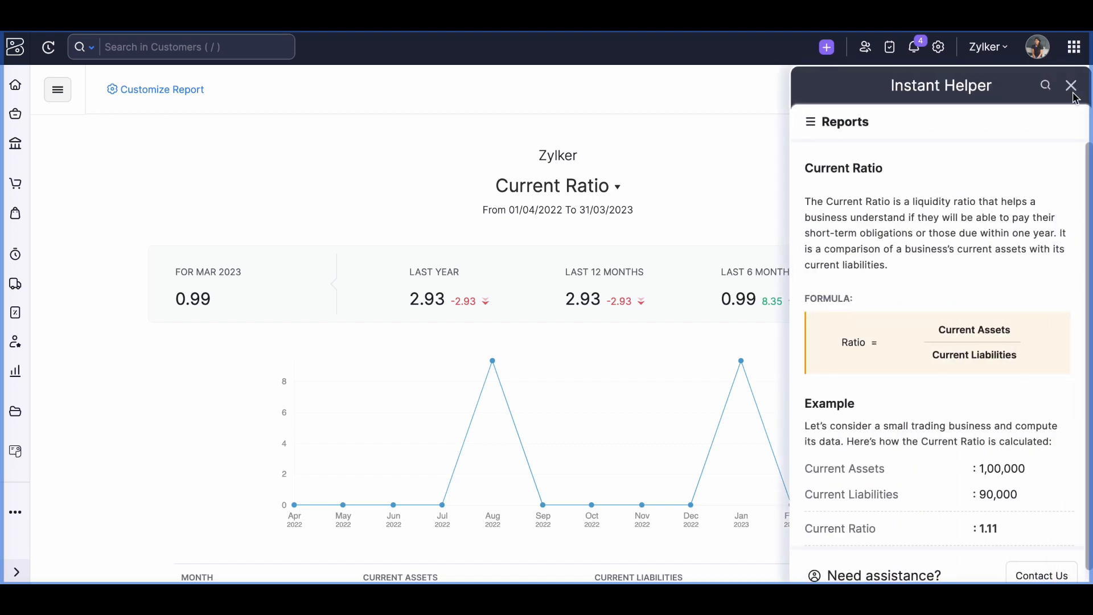
scroll(989, 455, down, 1)
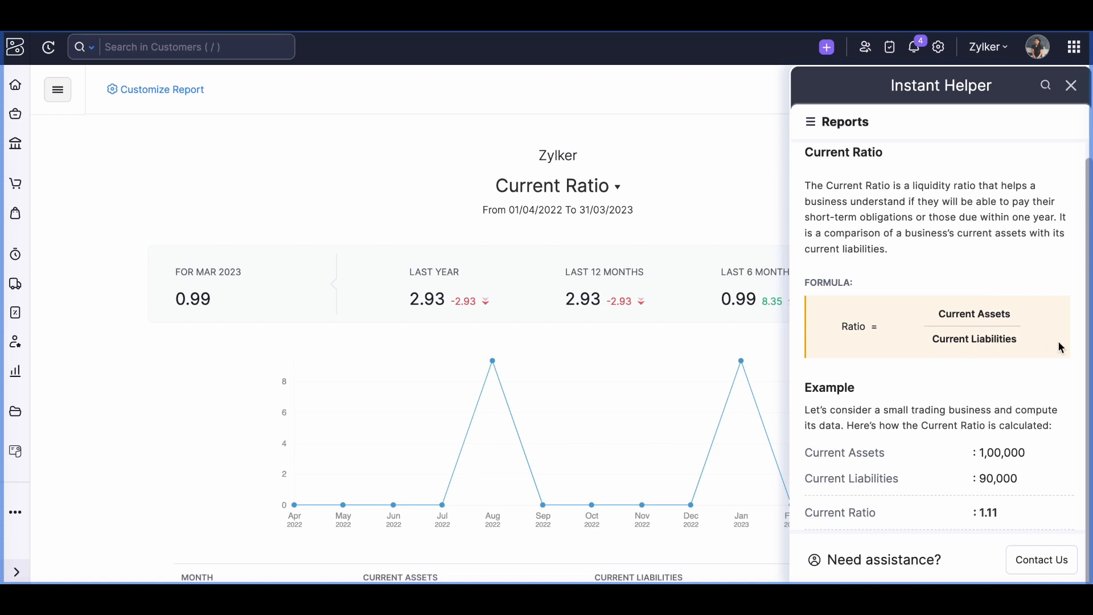
click(1071, 86)
Switch the report to the Receivable Turnover Ratio and read its definition, formula and worked example in the Instant Helper
click(599, 186)
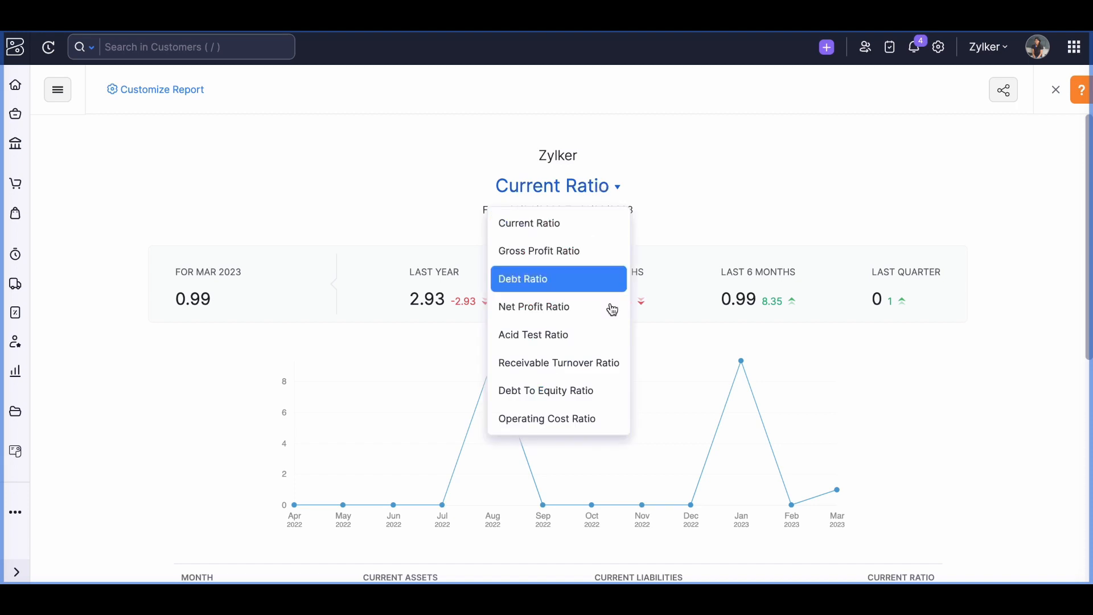
click(600, 368)
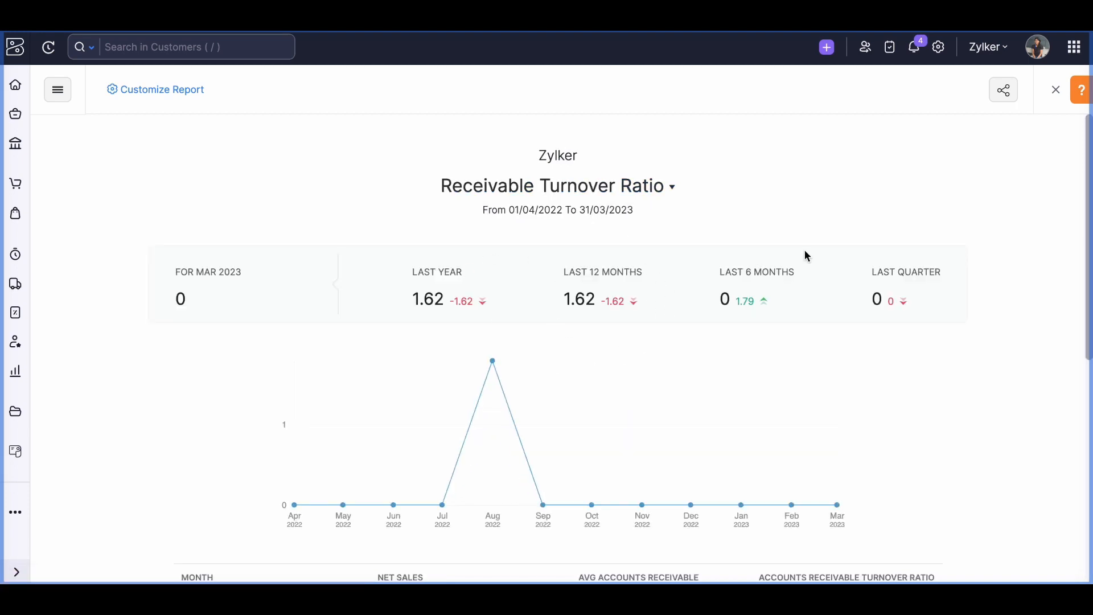
click(1081, 91)
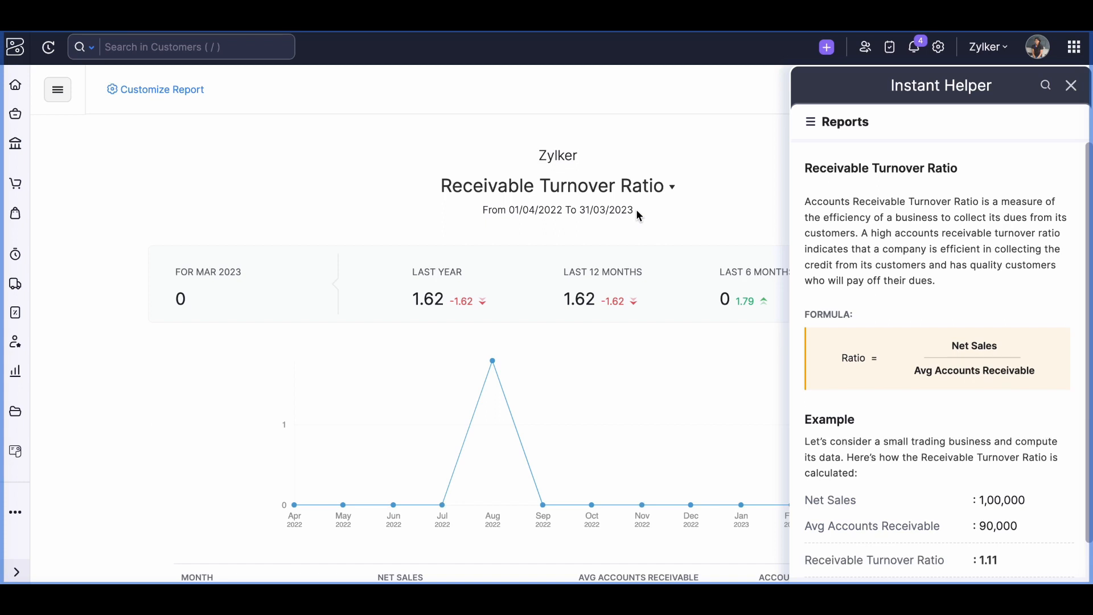
click(1071, 85)
click(1084, 91)
scroll(931, 343, down, 1)
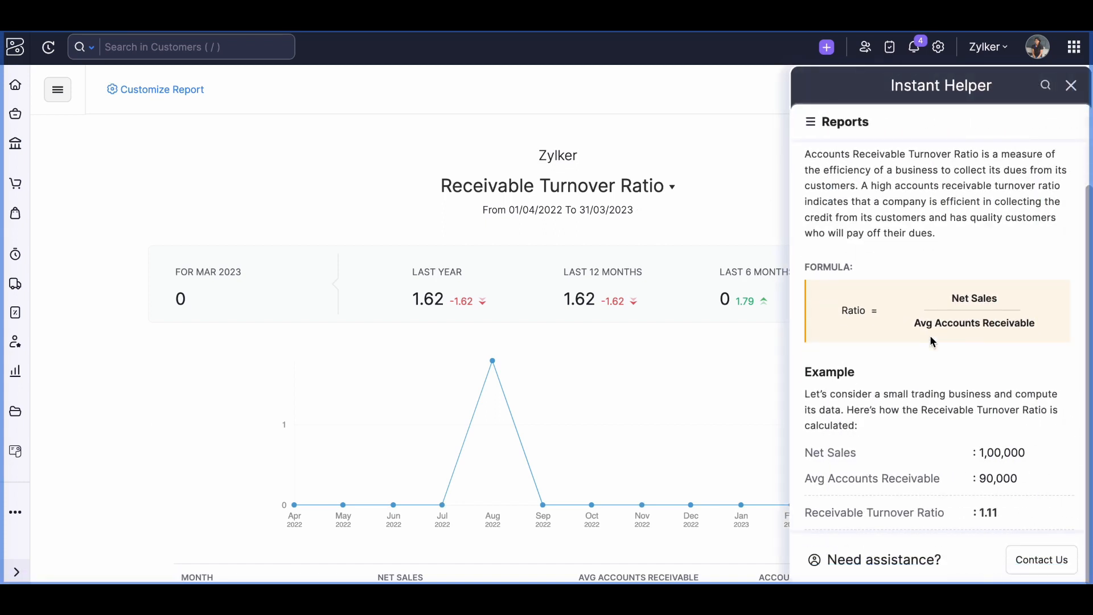
scroll(922, 330, up, 1)
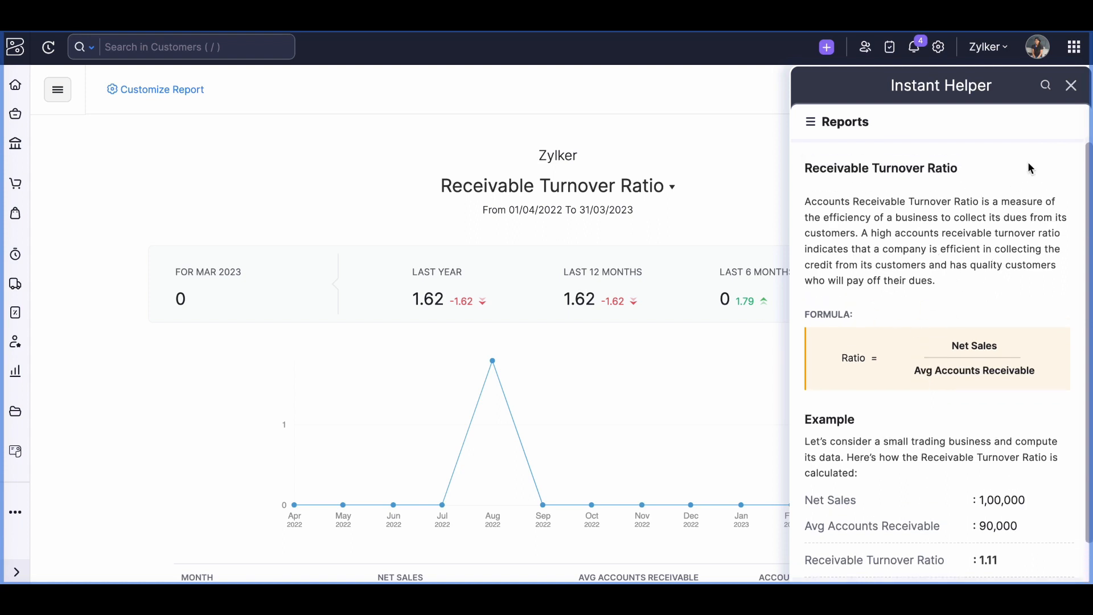
click(1070, 85)
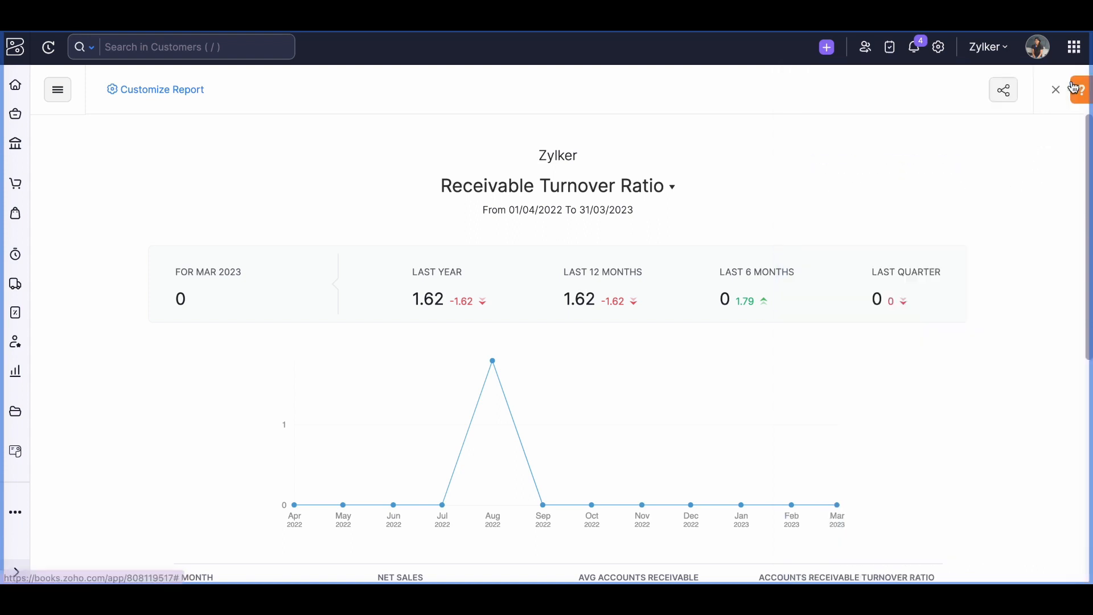
click(647, 188)
scroll(634, 329, down, 2)
scroll(634, 334, up, 2)
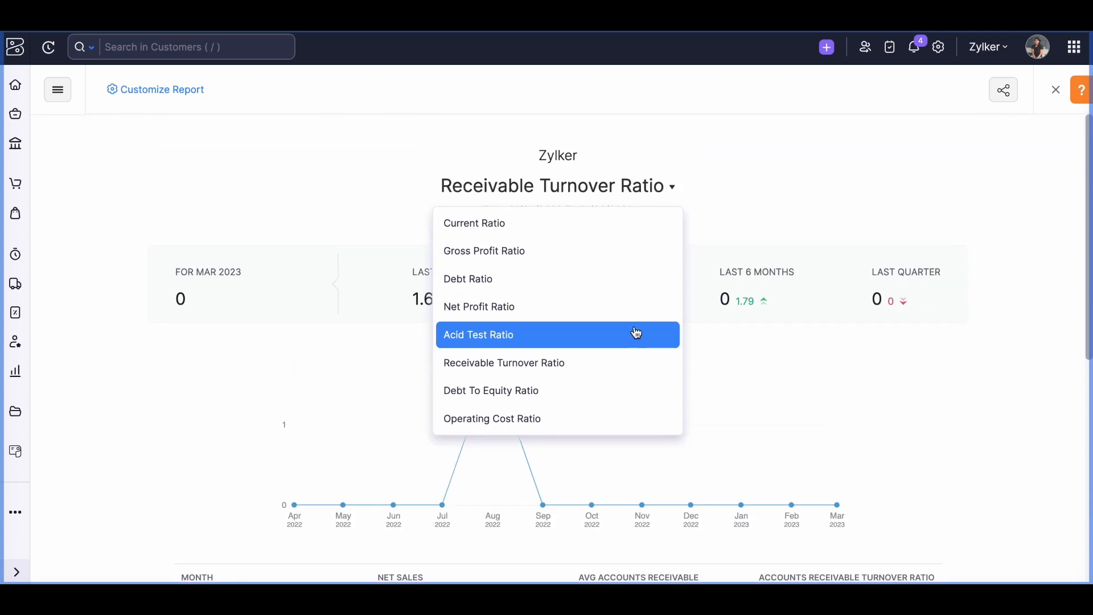
click(741, 185)
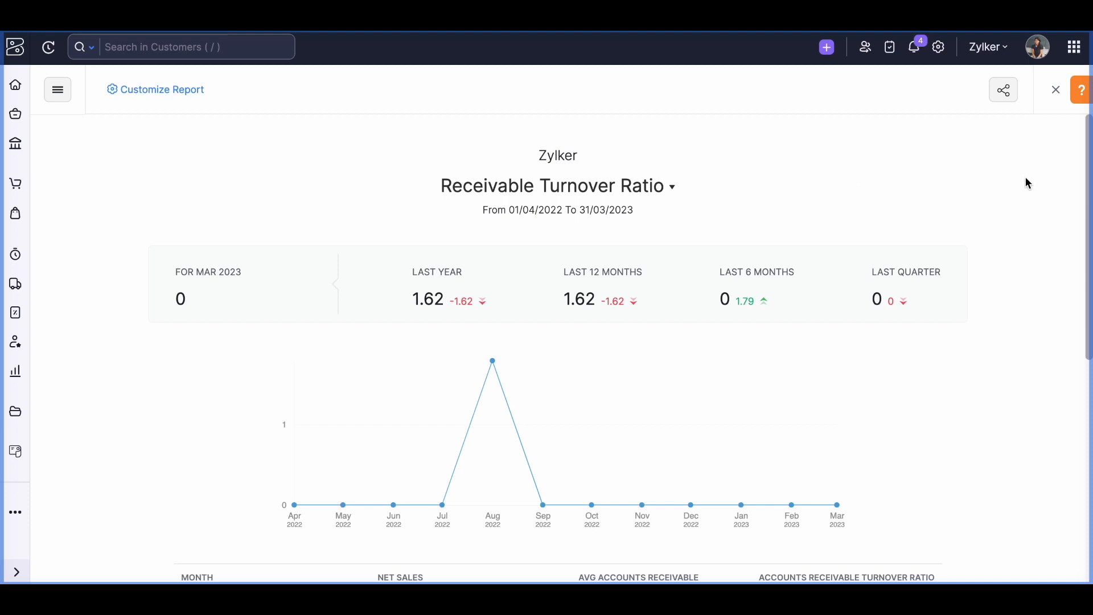
Start sharing the Receivable Turnover Ratio report and choose the second listed user as the recipient
click(1004, 94)
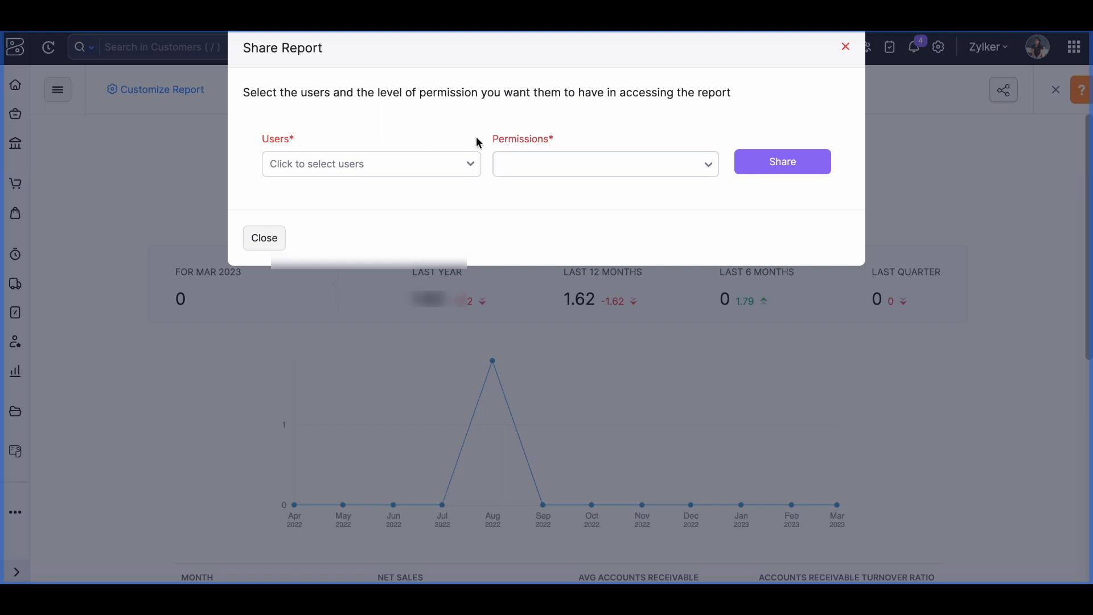
click(437, 165)
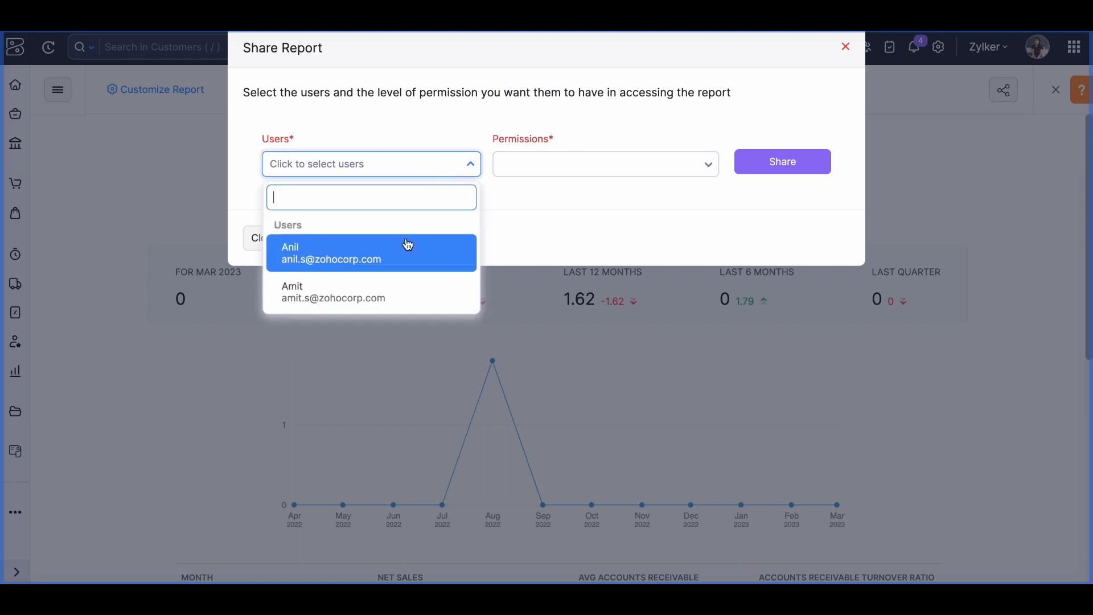
click(414, 288)
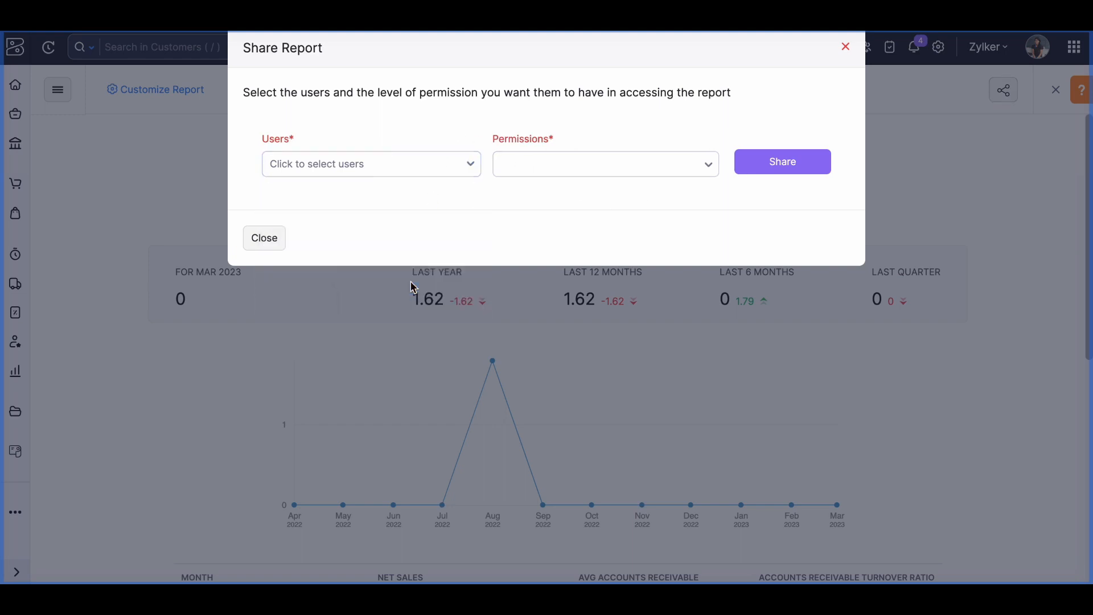
Choose a user to share the Receivable Turnover Ratio report with, check the available permissions, and close without sharing
click(425, 173)
click(383, 292)
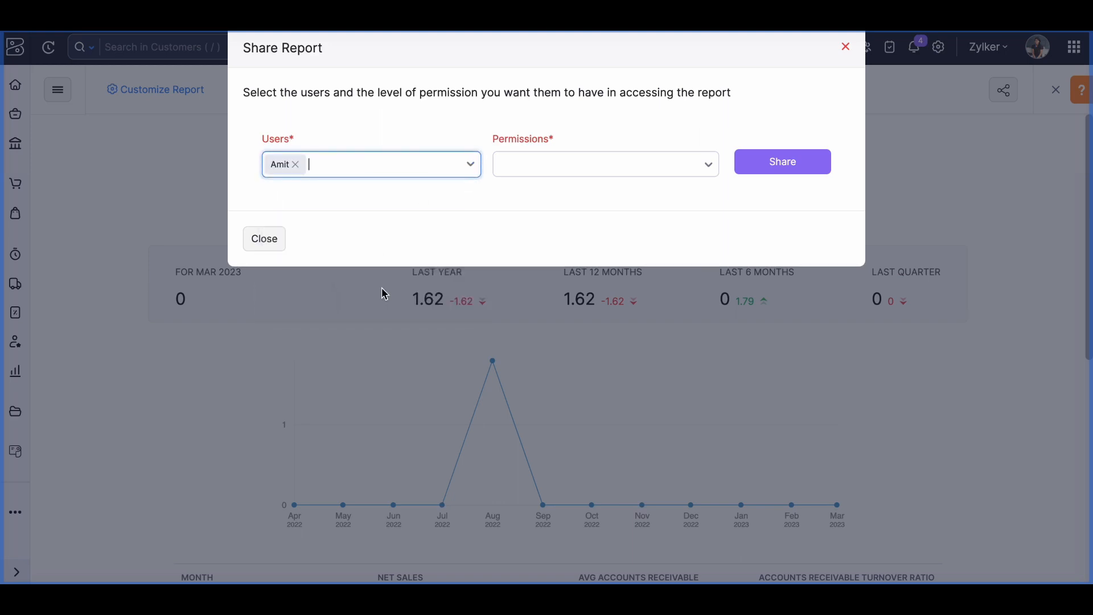
click(541, 165)
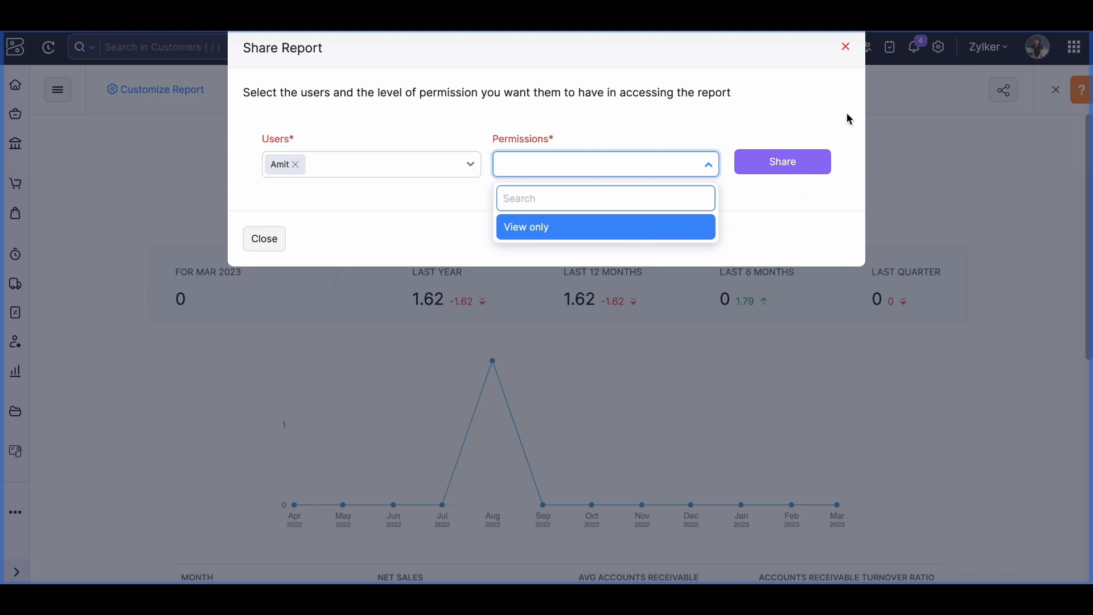
click(846, 46)
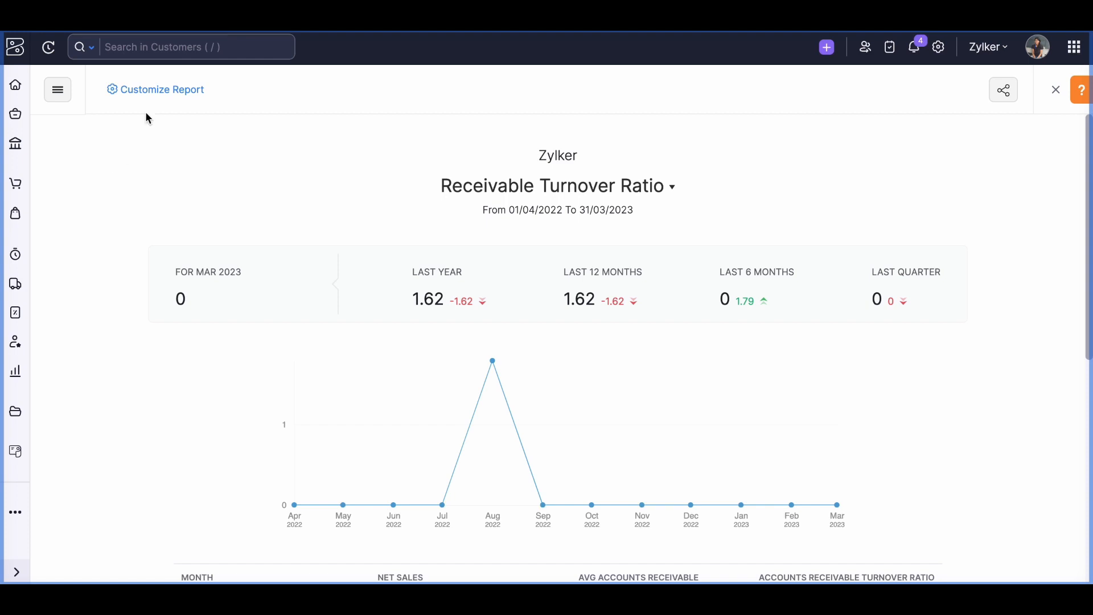
Open the Movement of Equity report from the Business Overview reports
click(57, 92)
scroll(85, 227, up, 3)
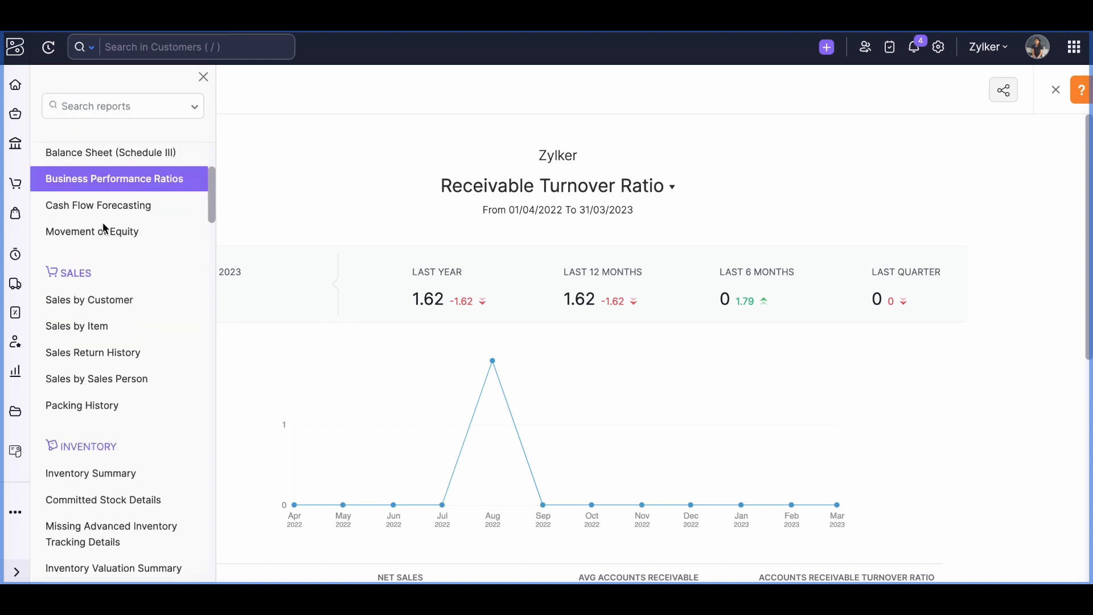
scroll(155, 262, up, 1)
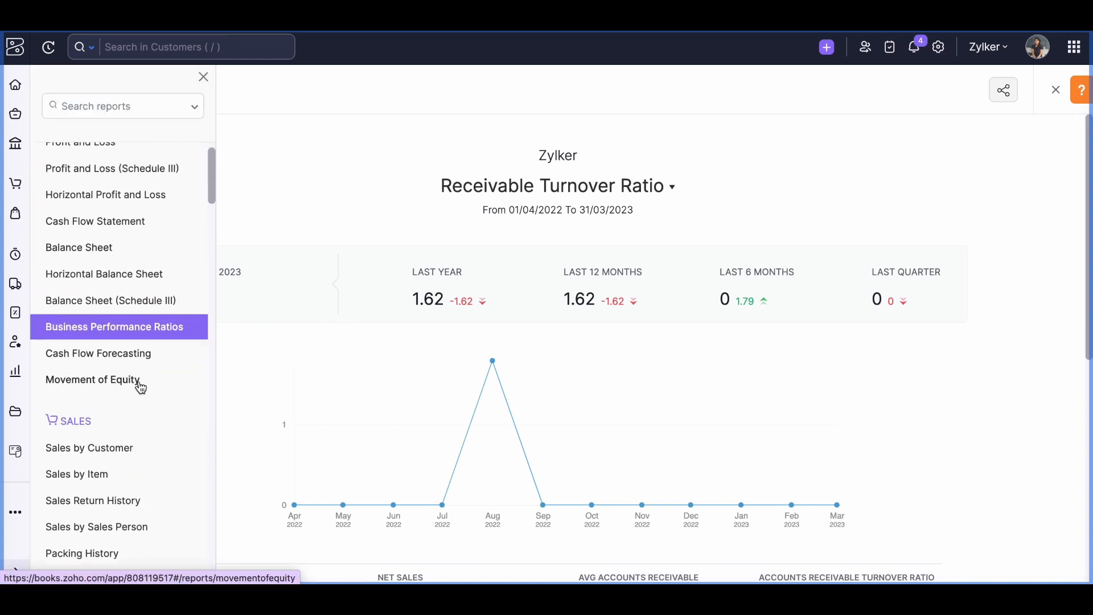
click(119, 381)
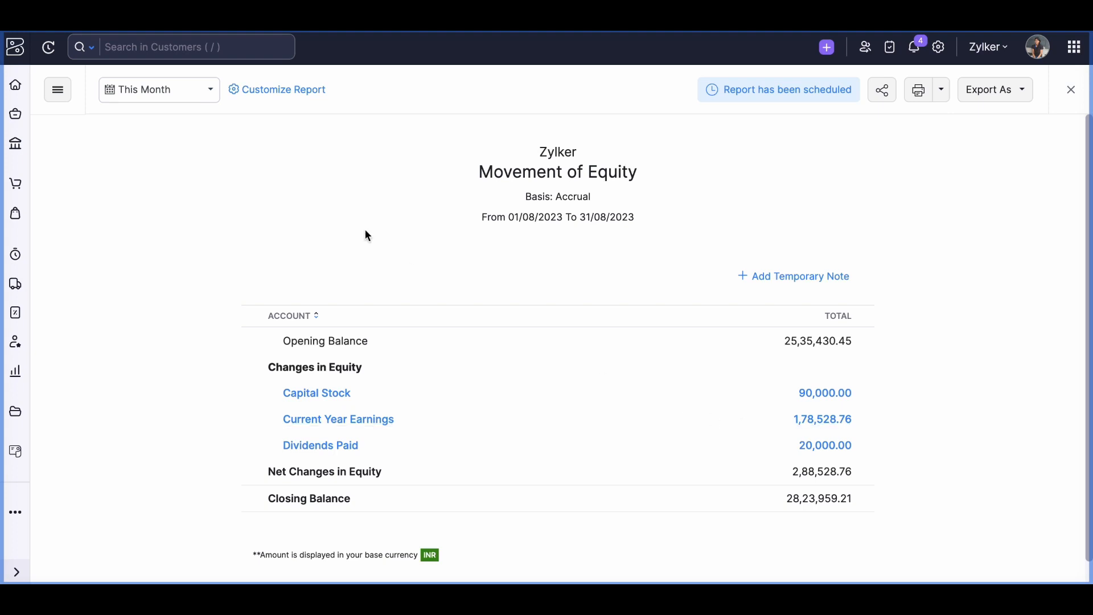
Set the Movement of Equity report's date range to This Year and view its figures
click(189, 101)
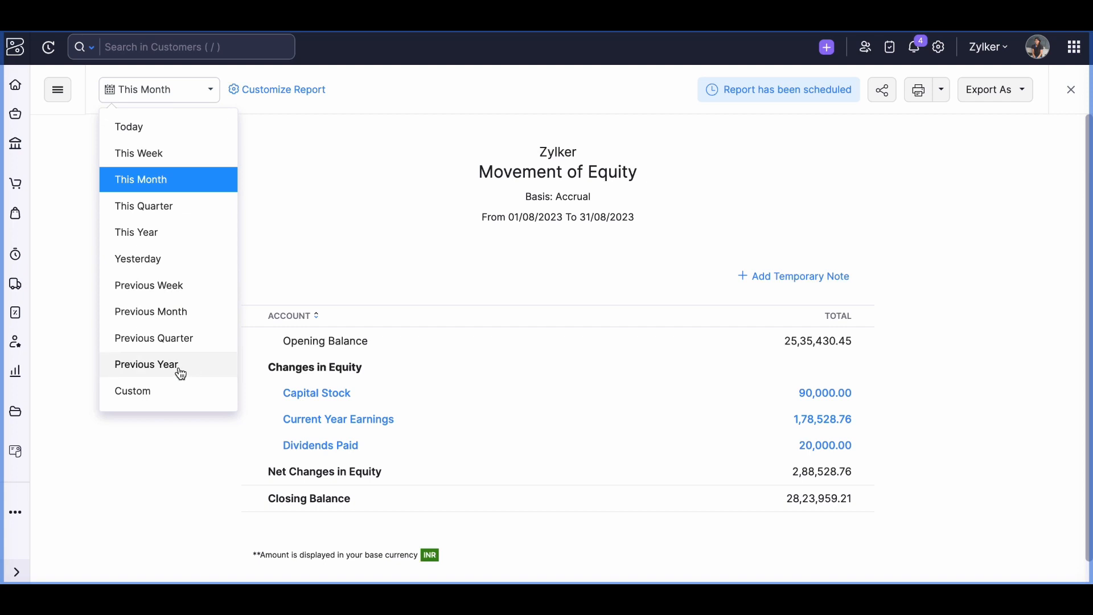
click(170, 233)
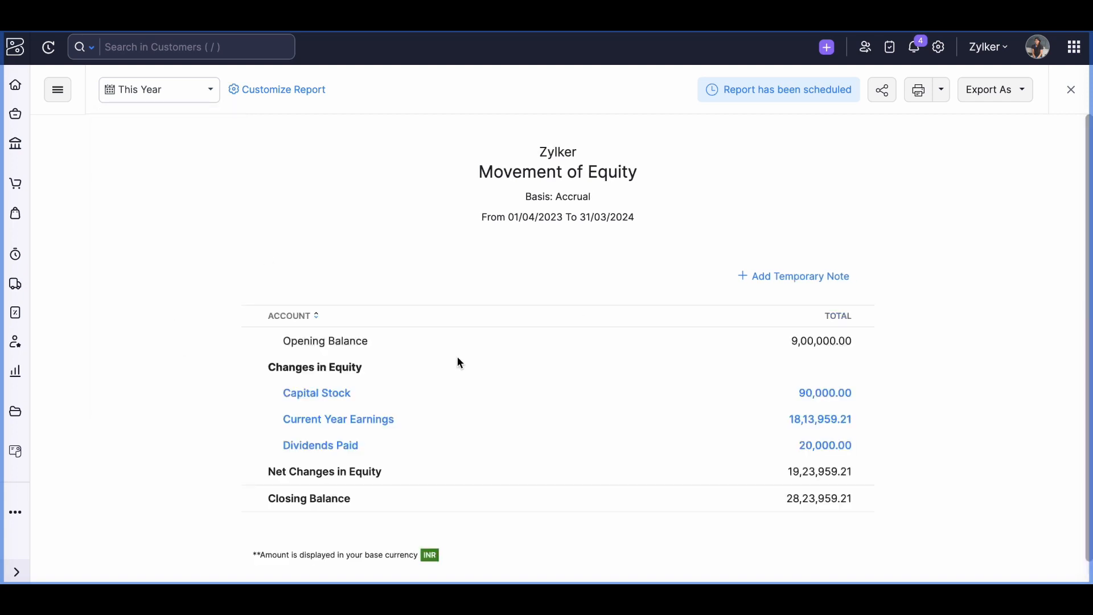
scroll(561, 446, down, 1)
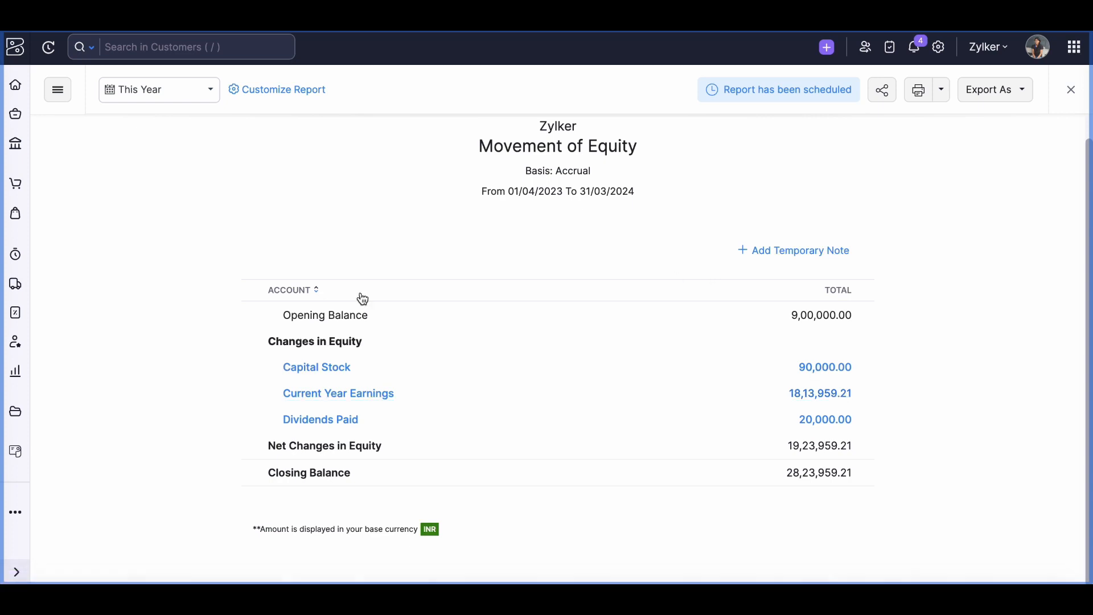
Open the Balance Sheet report and examine the frequency options in its report schedule
click(16, 371)
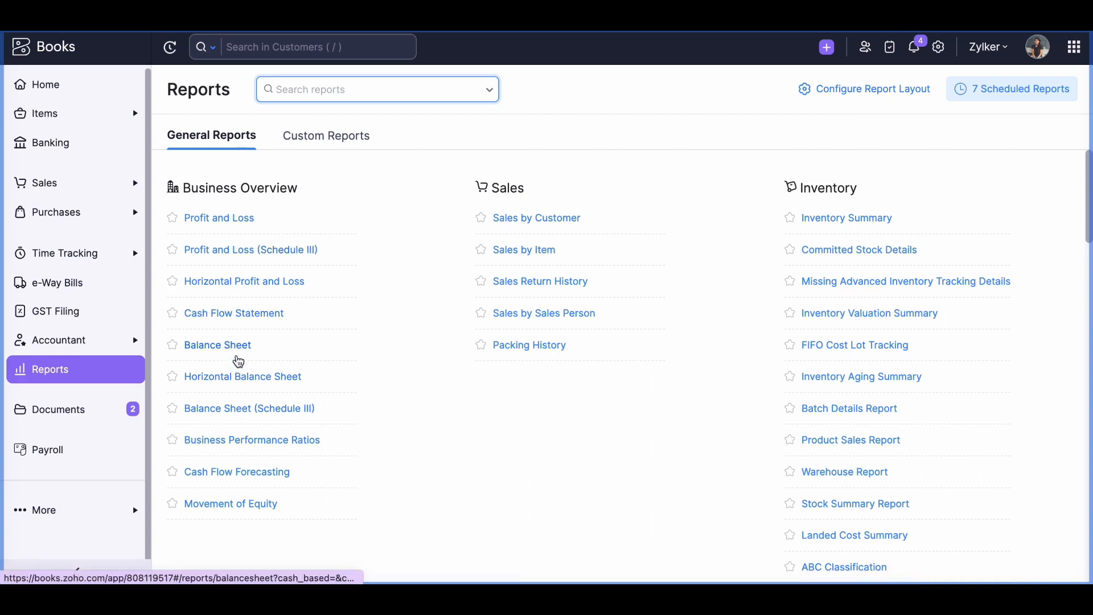
click(239, 360)
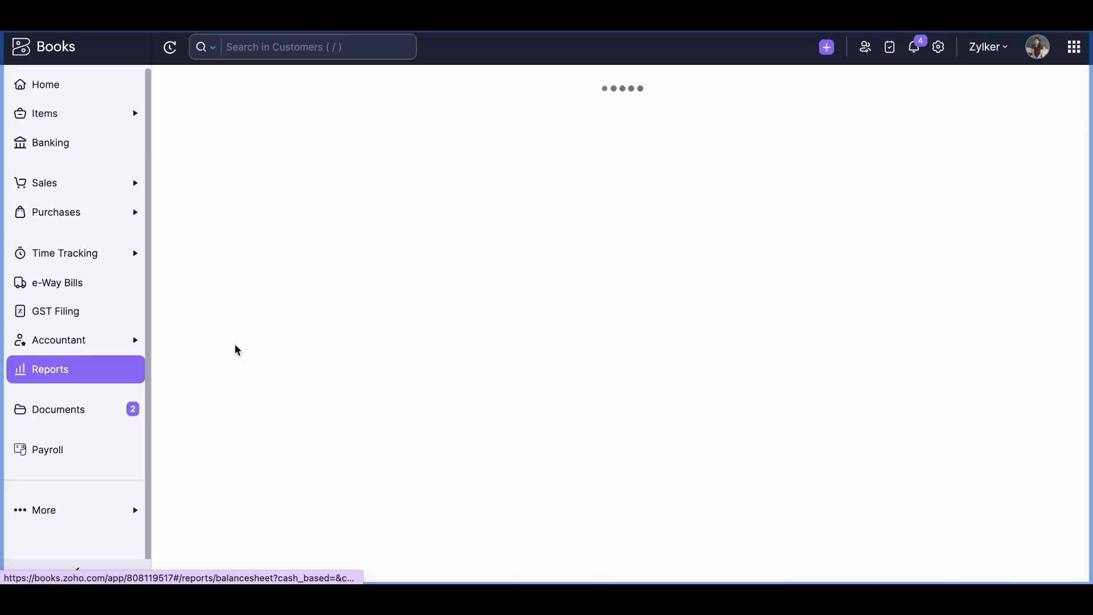
click(820, 90)
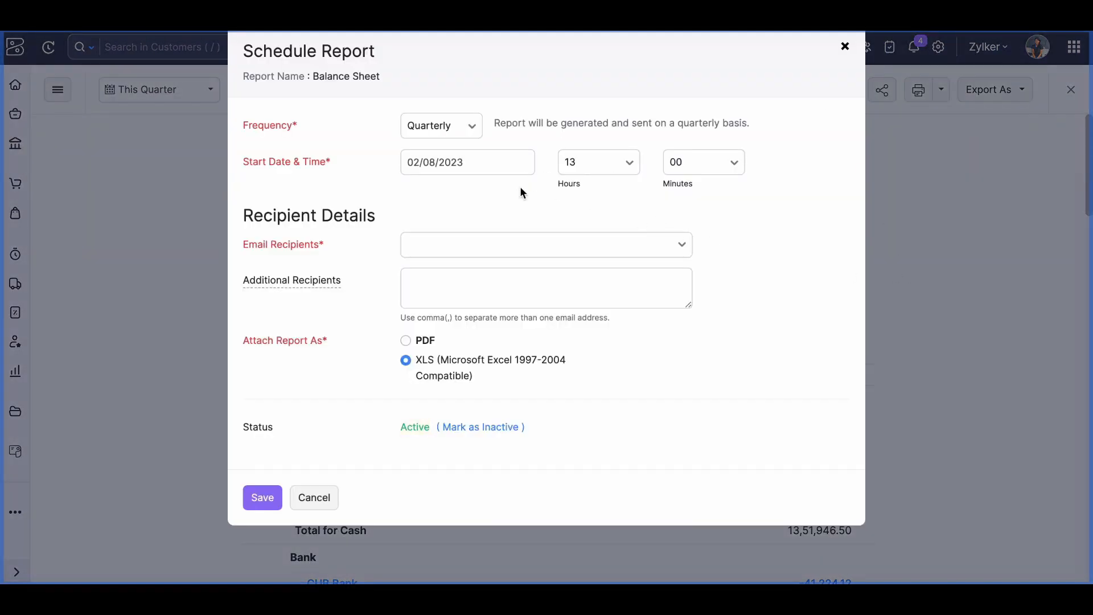
click(449, 166)
click(454, 132)
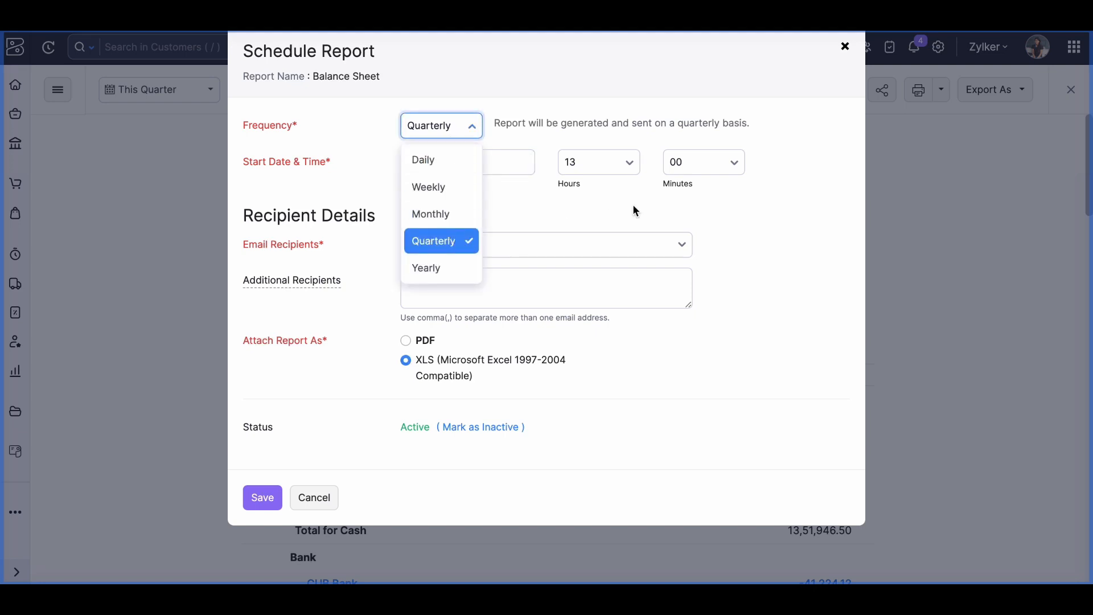
click(589, 249)
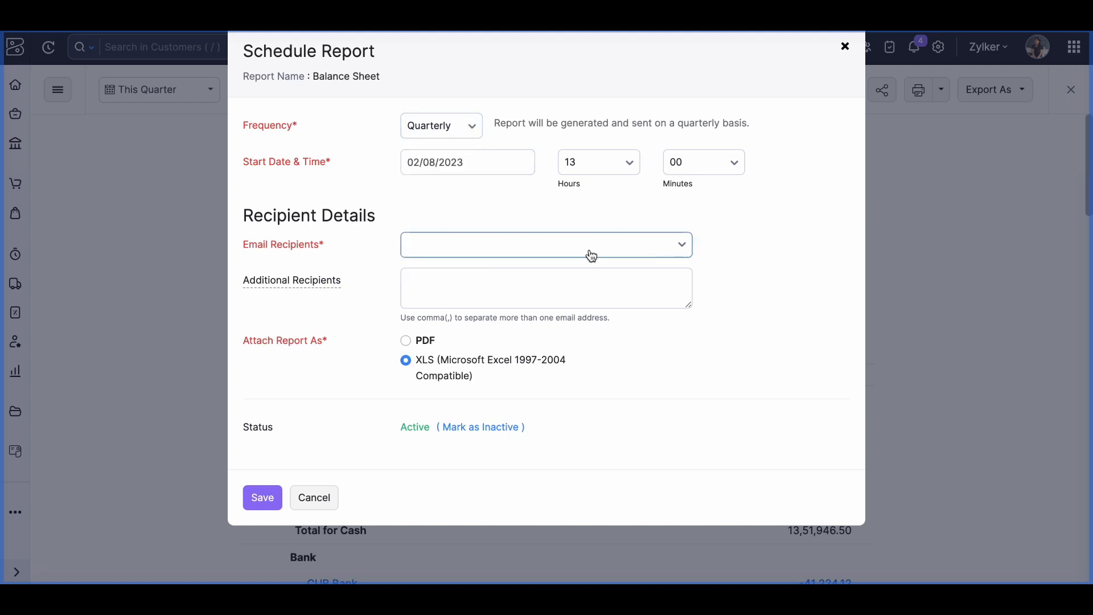
Add two users as email recipients of the Balance Sheet schedule, look over the remaining settings, and cancel the schedule
click(590, 253)
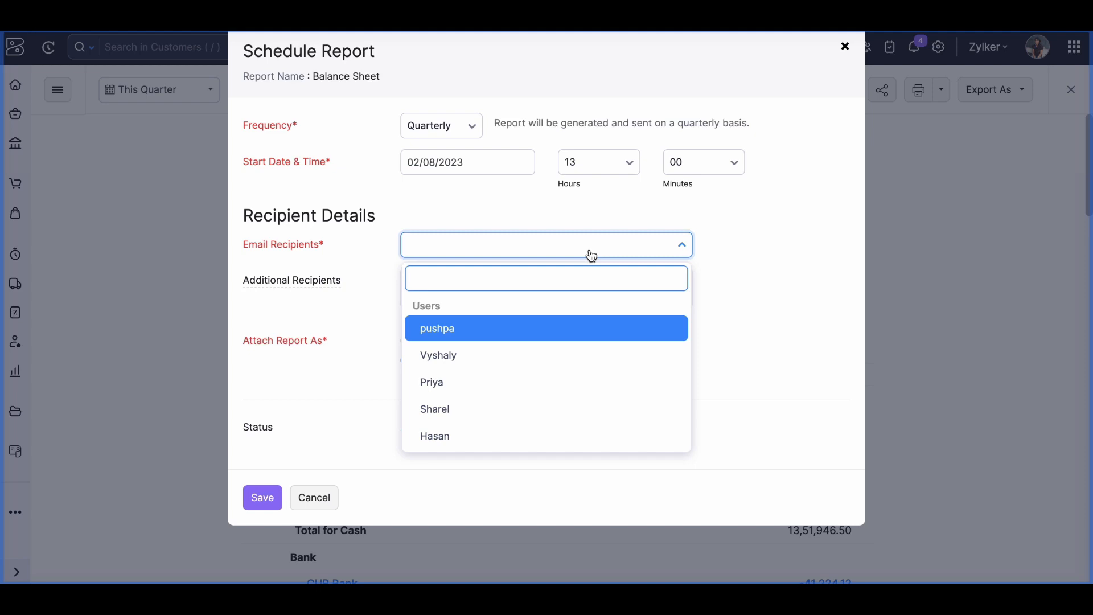
click(505, 380)
click(509, 252)
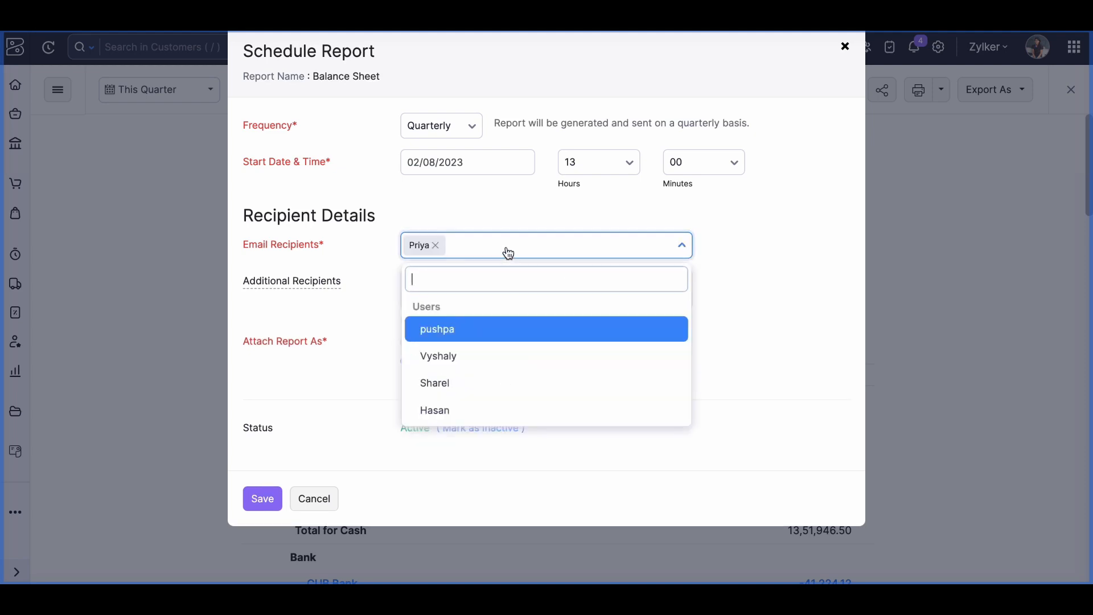
click(488, 356)
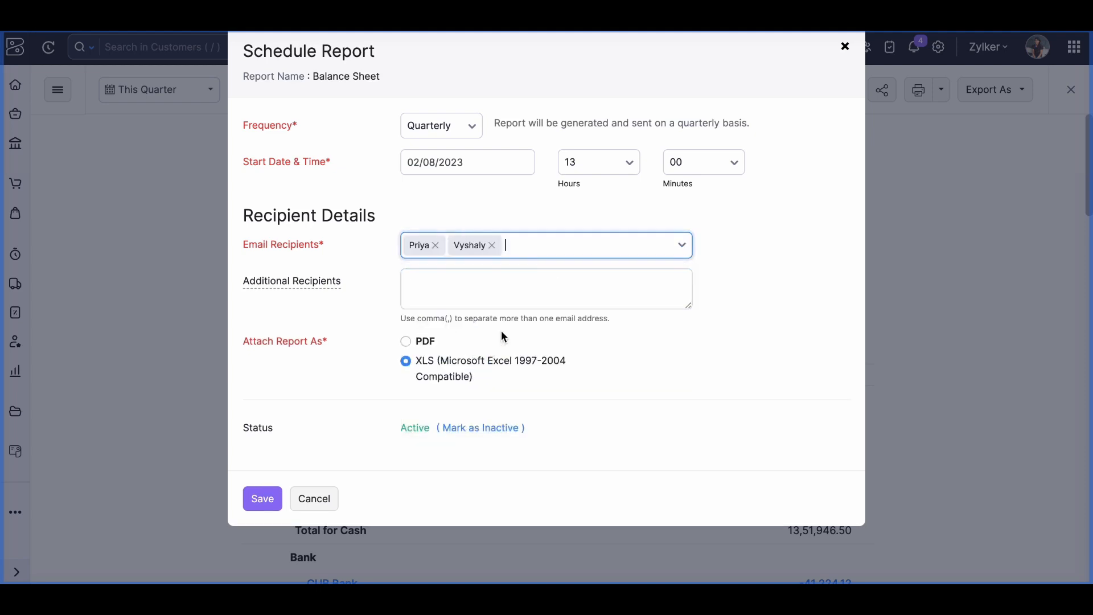
click(510, 279)
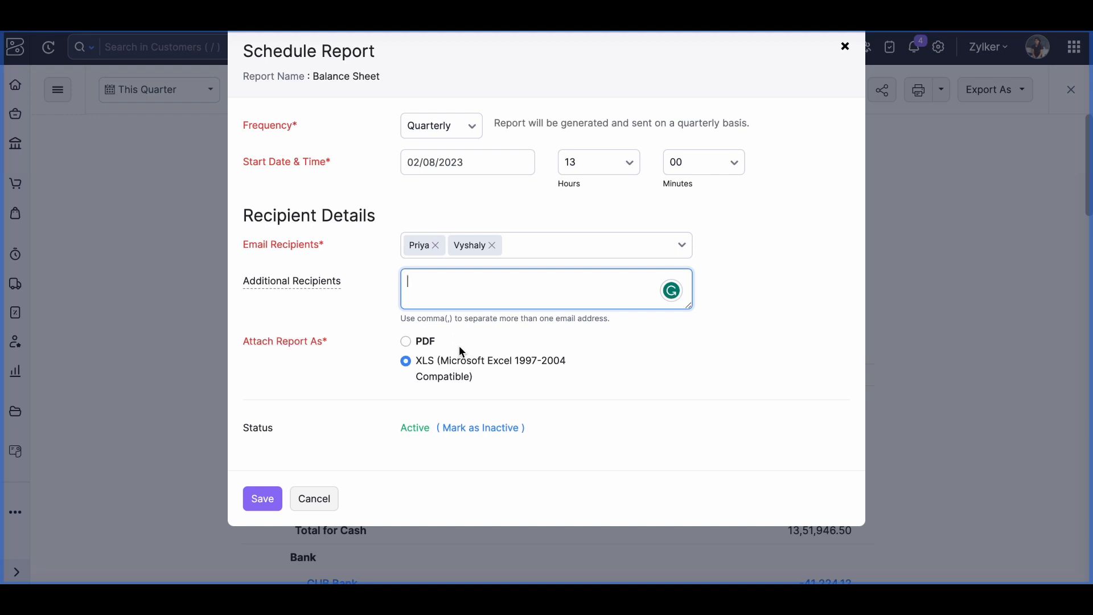
click(491, 432)
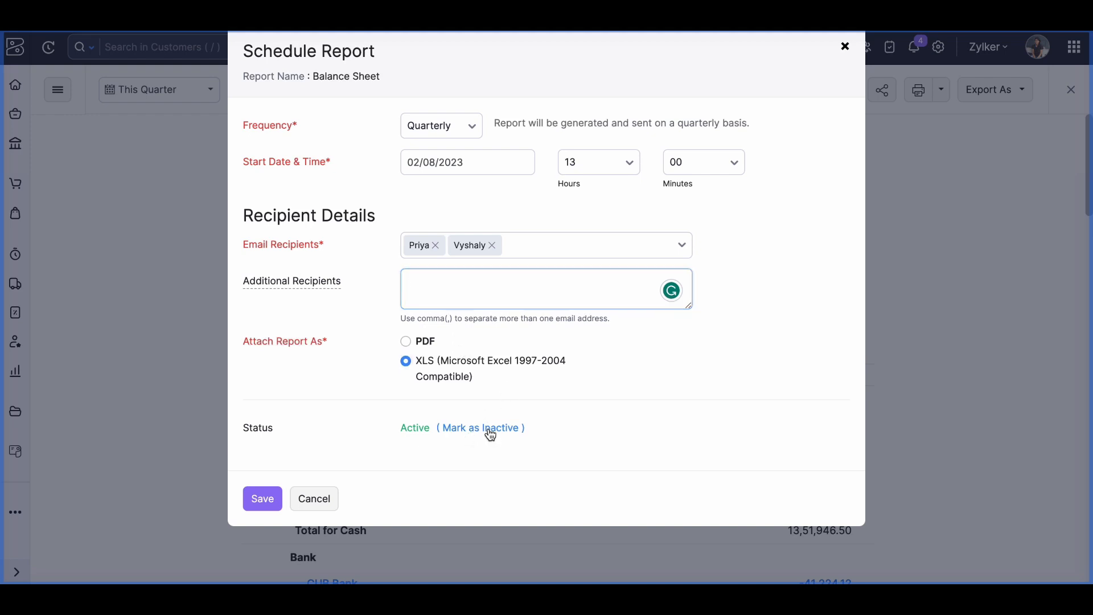
click(306, 504)
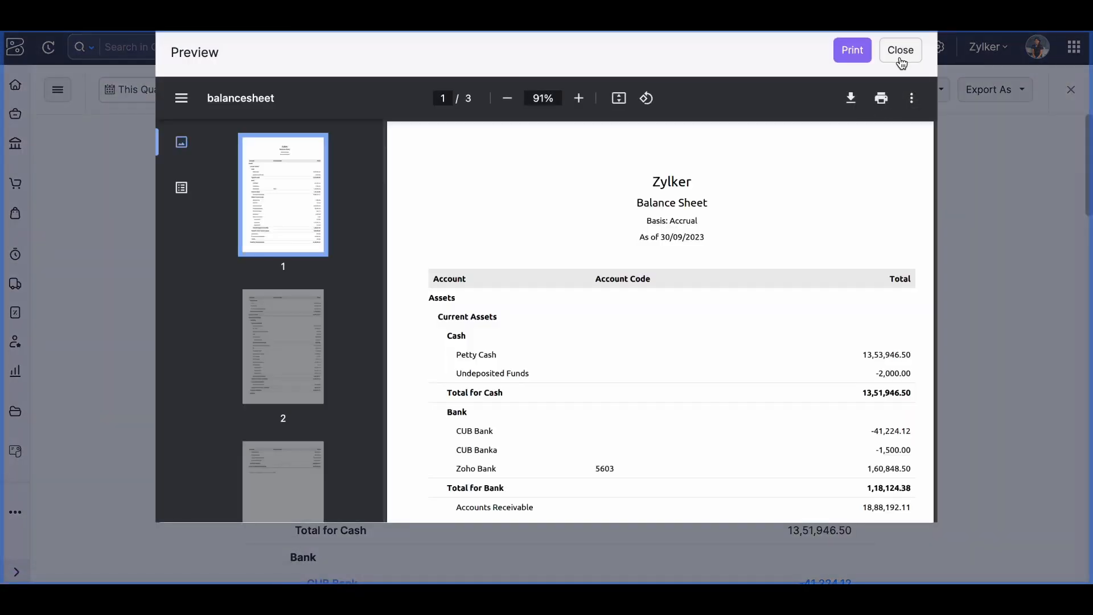
Close the Balance Sheet's print preview and review its print preferences without changing them
click(900, 51)
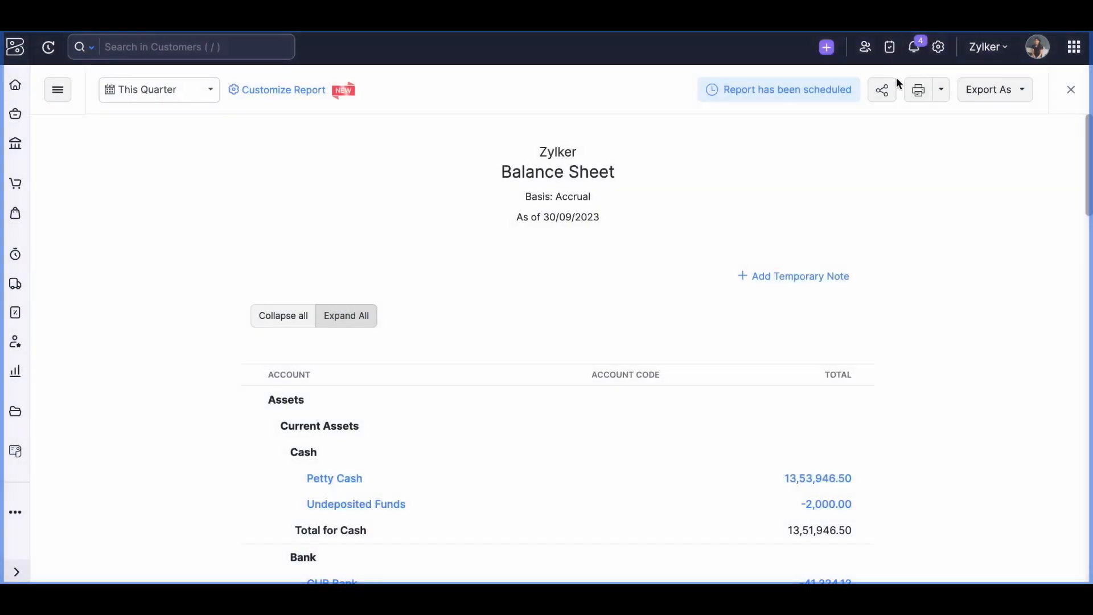
click(943, 91)
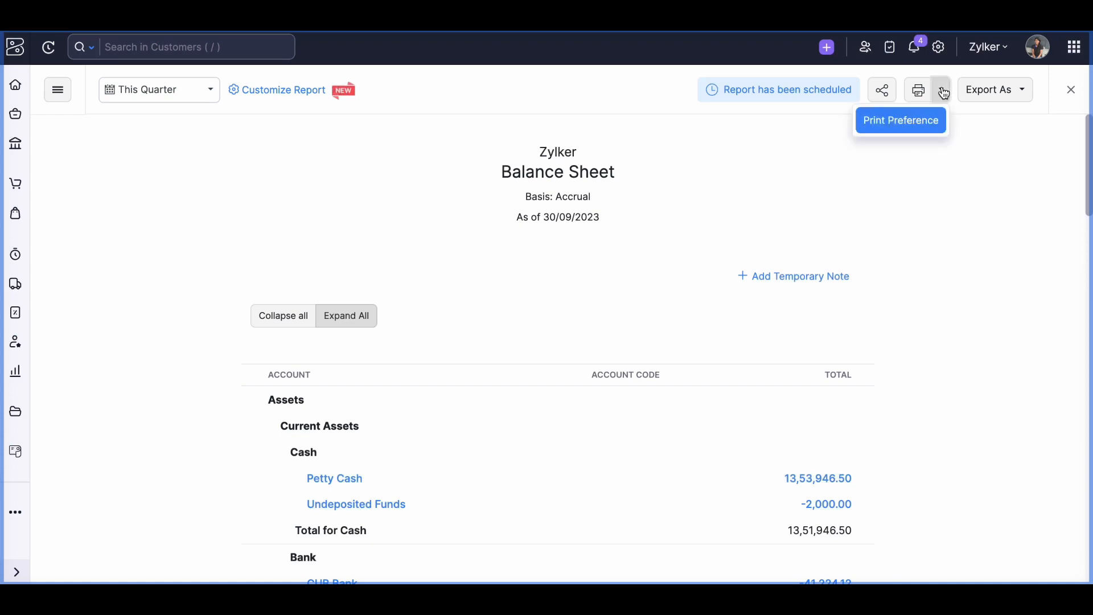
click(910, 122)
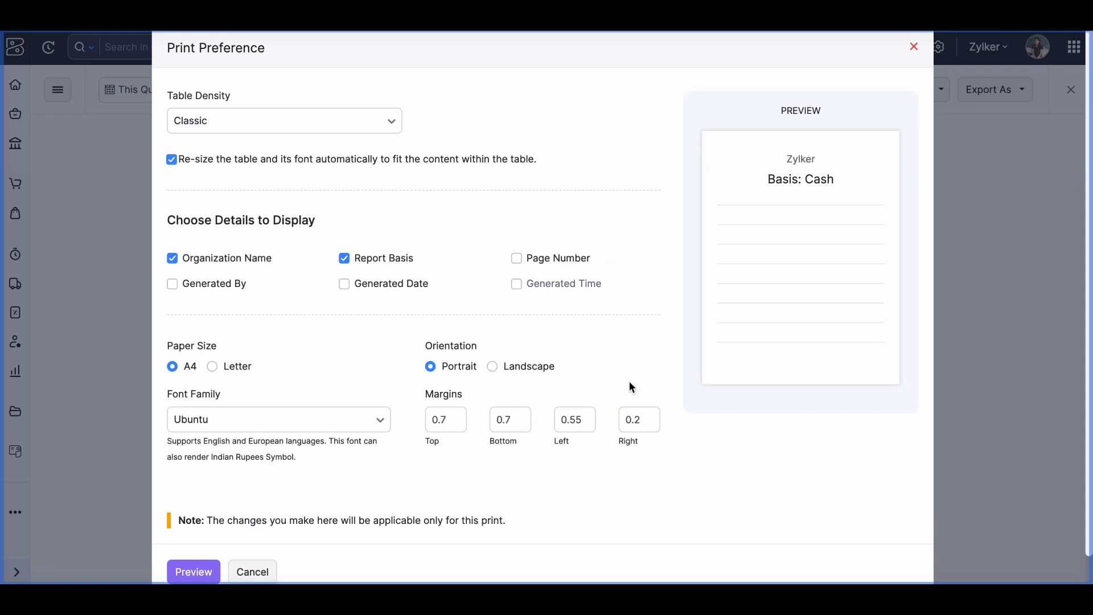
click(914, 47)
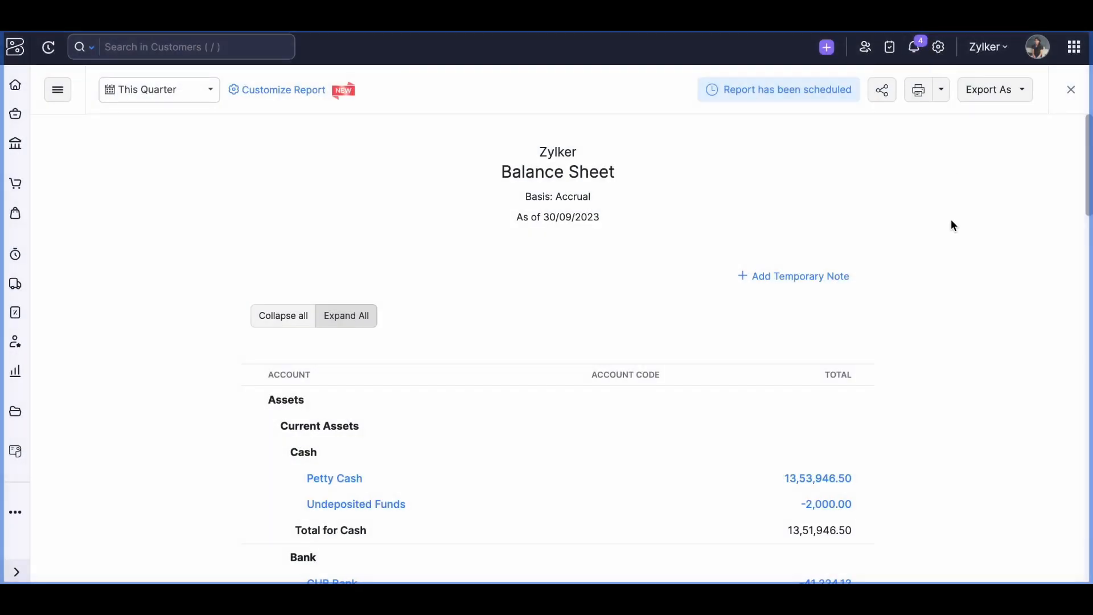
Start an XLSX export of the Balance Sheet with password protection enabled, and cancel it
click(1019, 97)
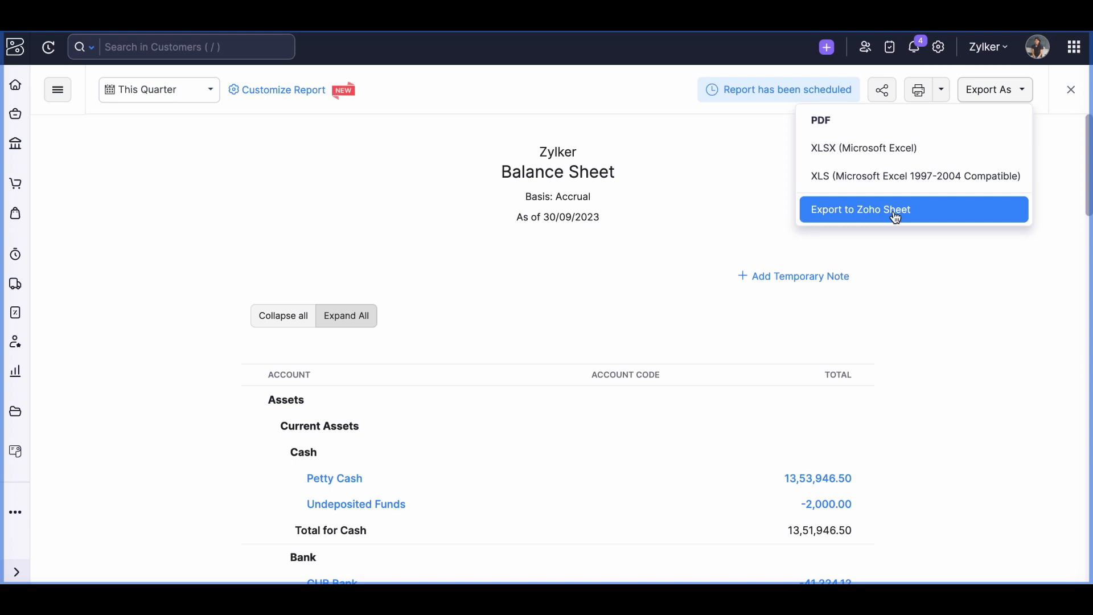
click(891, 149)
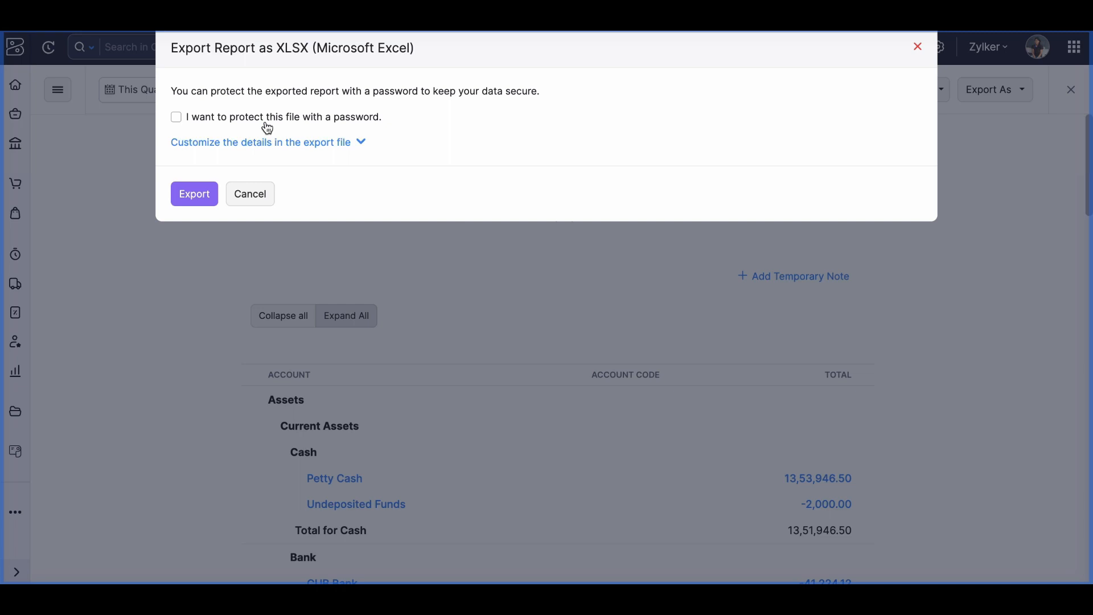
click(178, 119)
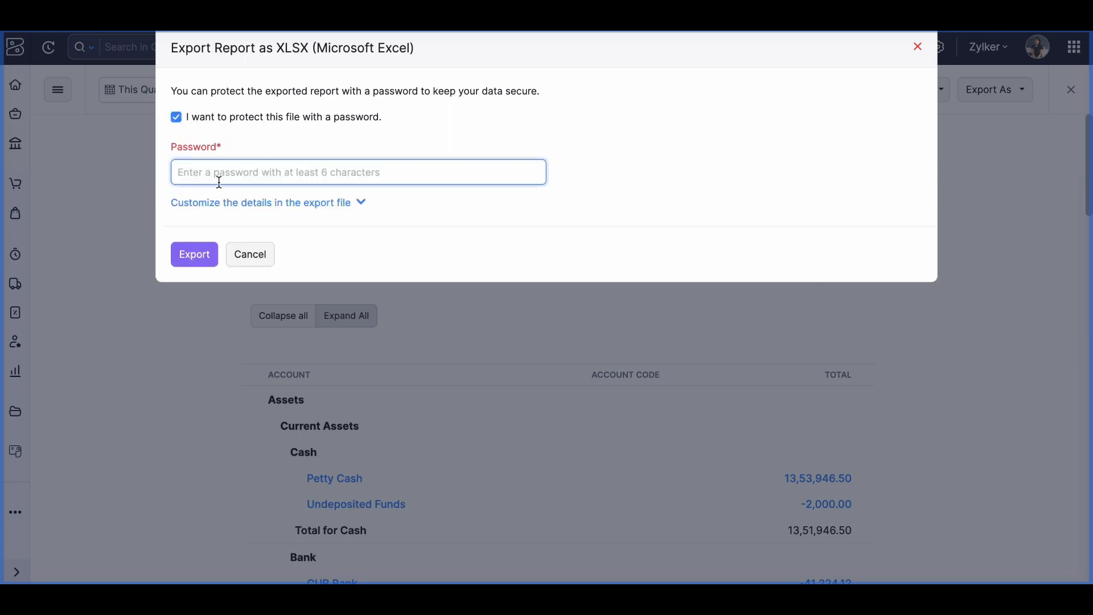
click(252, 255)
Open the Balance Sheet's customization settings and examine the date range, report basis and account filter options
click(297, 91)
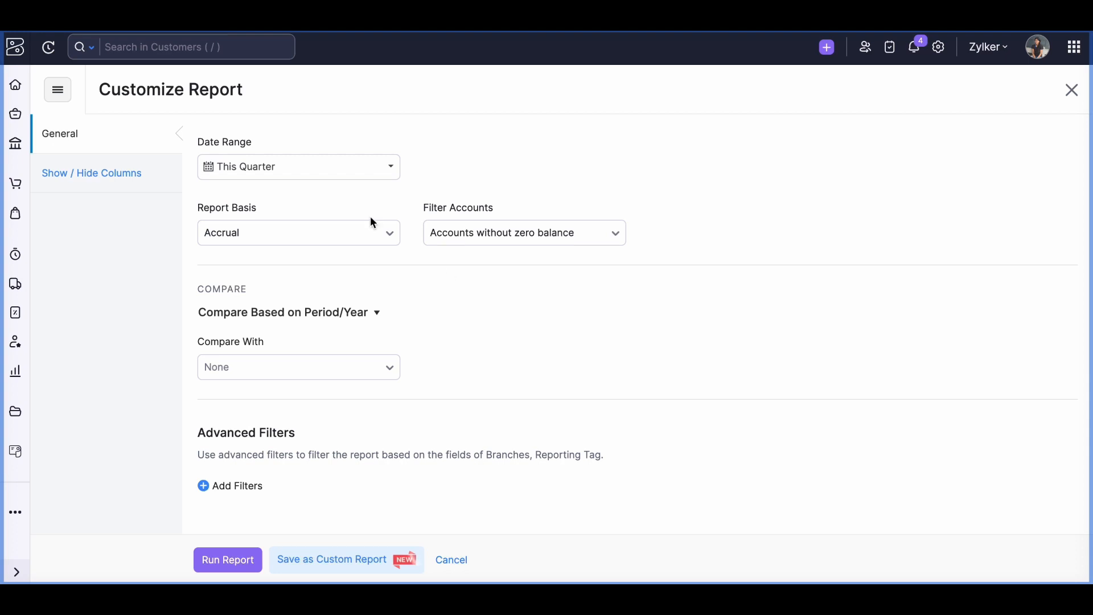
click(349, 176)
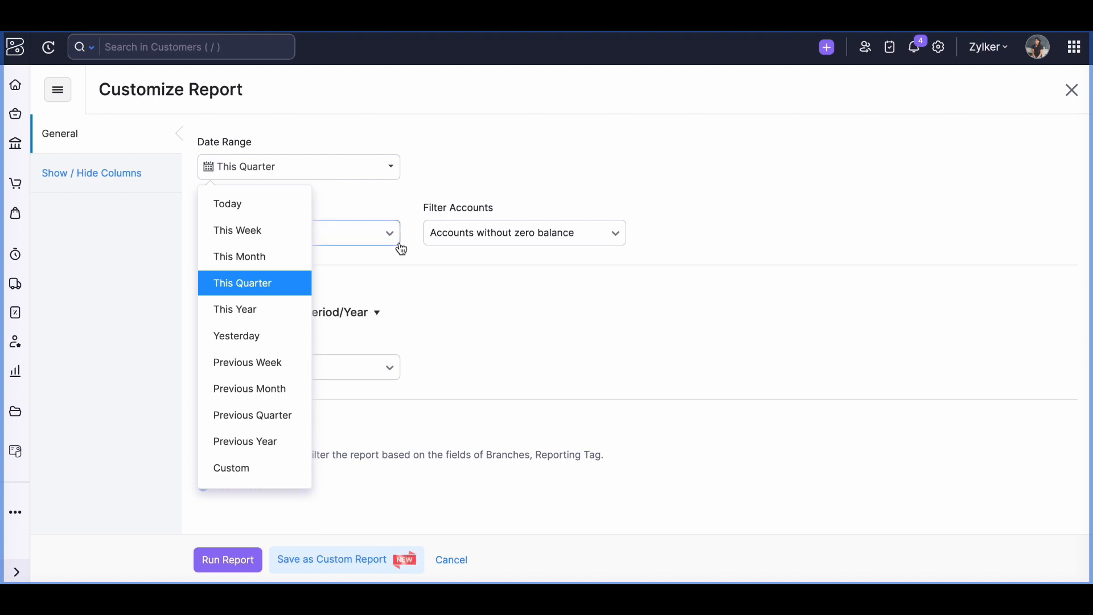
click(425, 310)
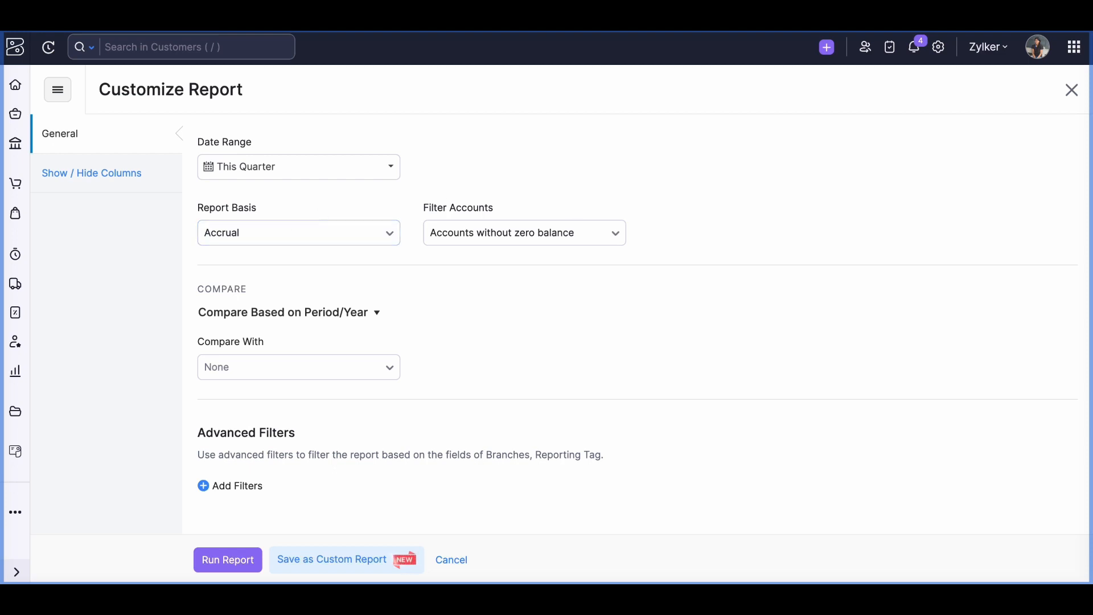
click(360, 237)
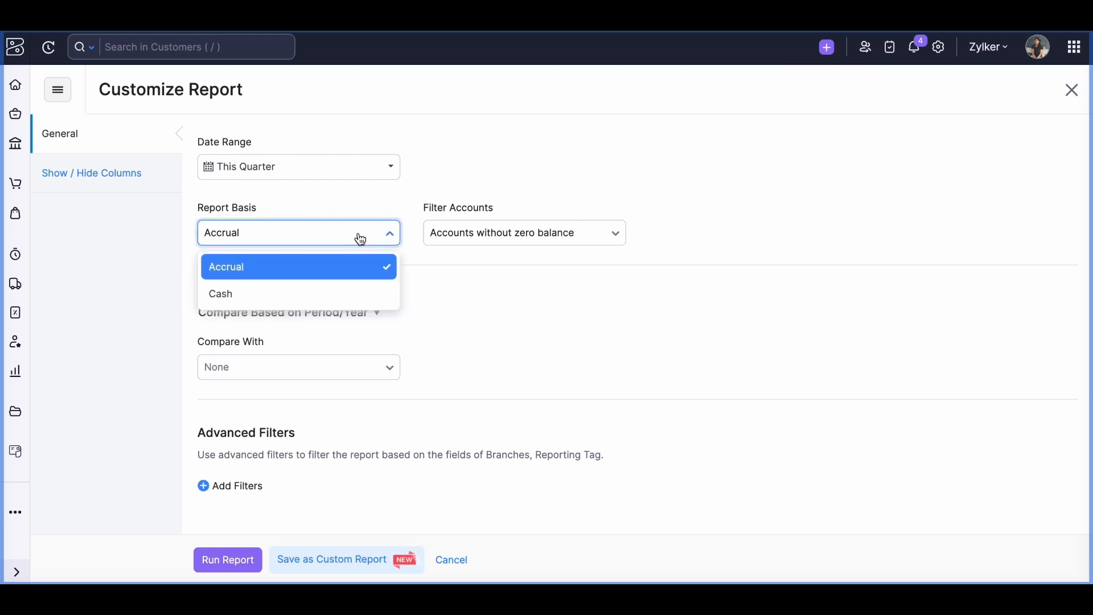
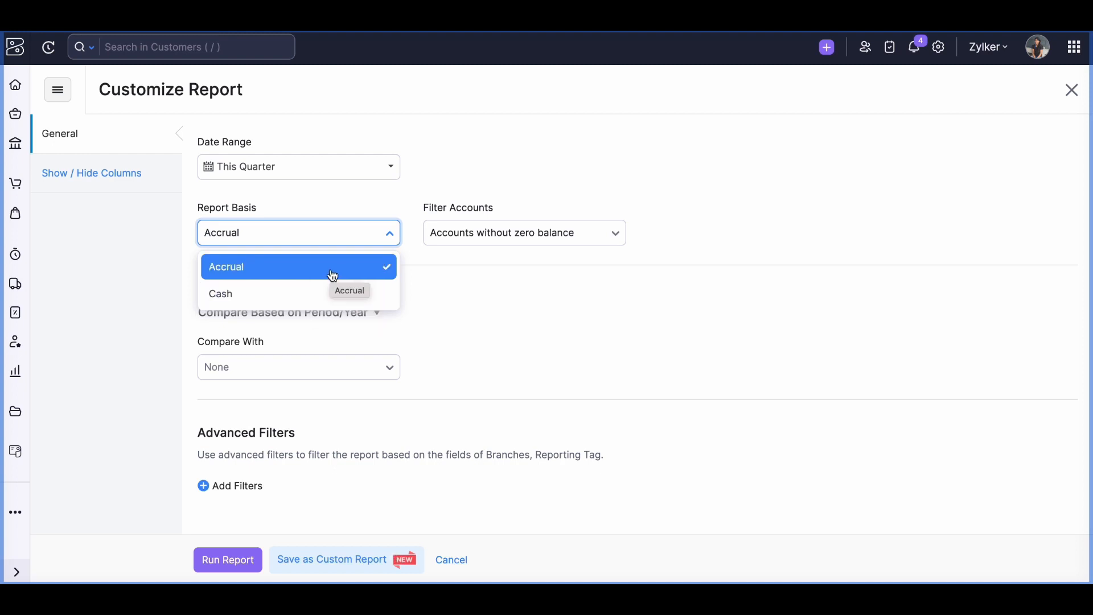
click(470, 329)
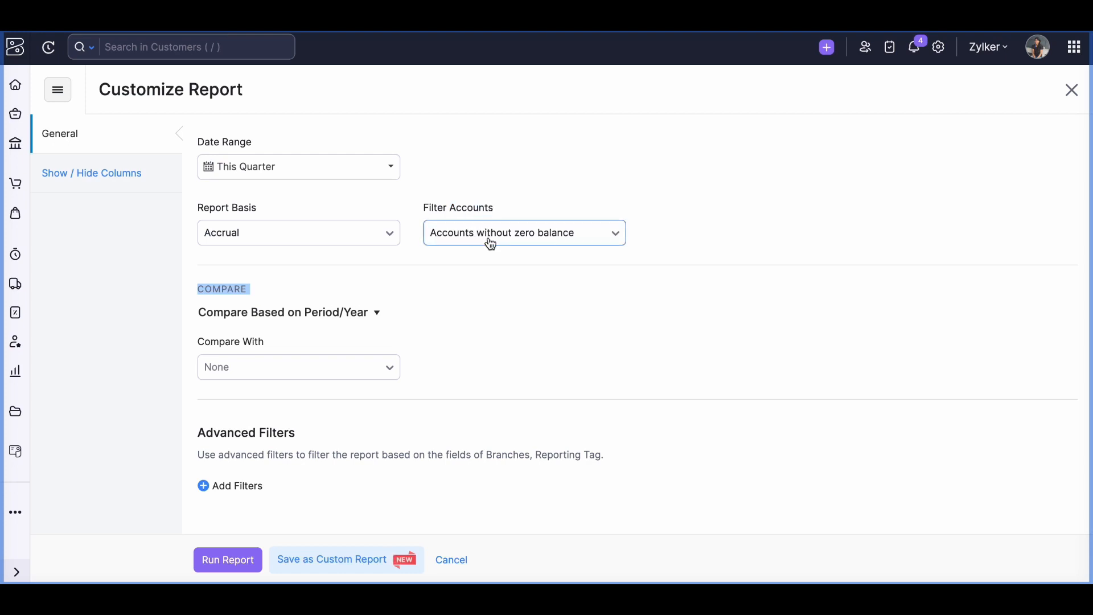
click(571, 243)
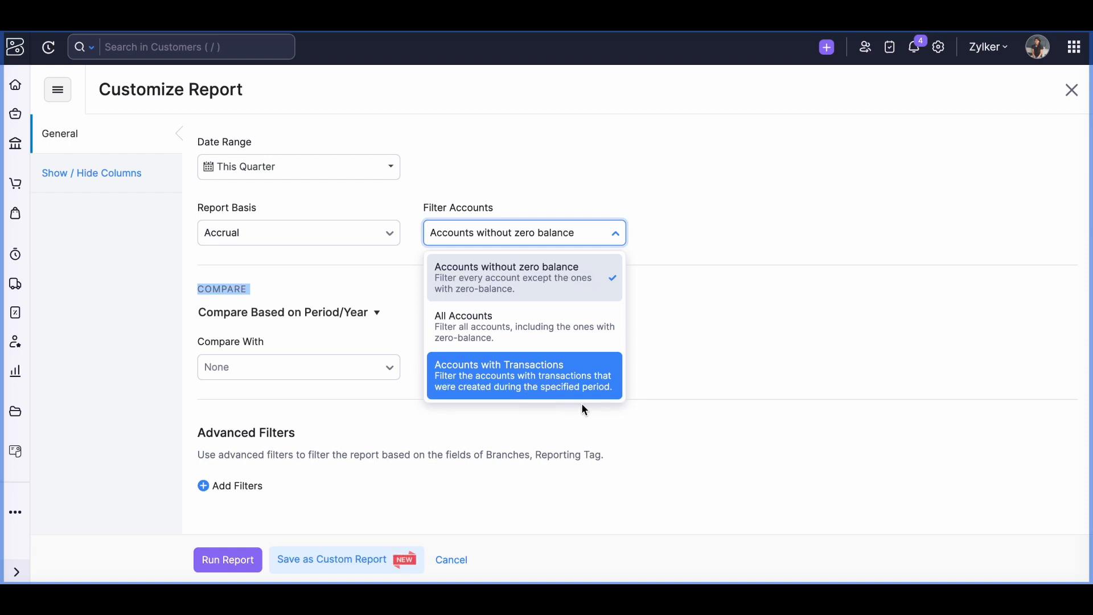
click(712, 345)
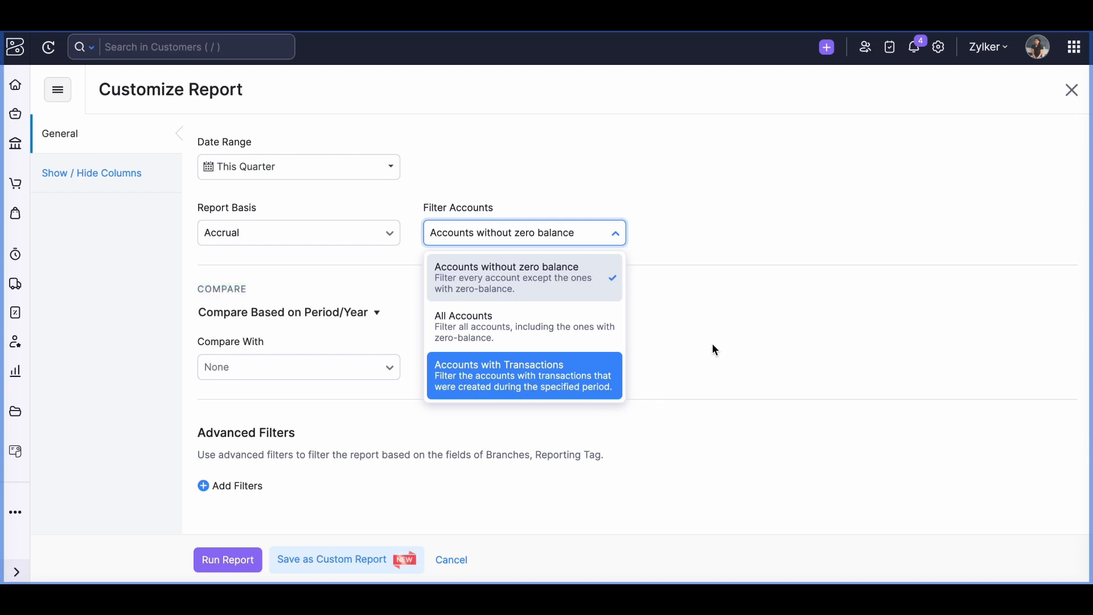
Compare the Balance Sheet by period/year with the previous 3 years, run the report, and review the yearly columns
click(352, 313)
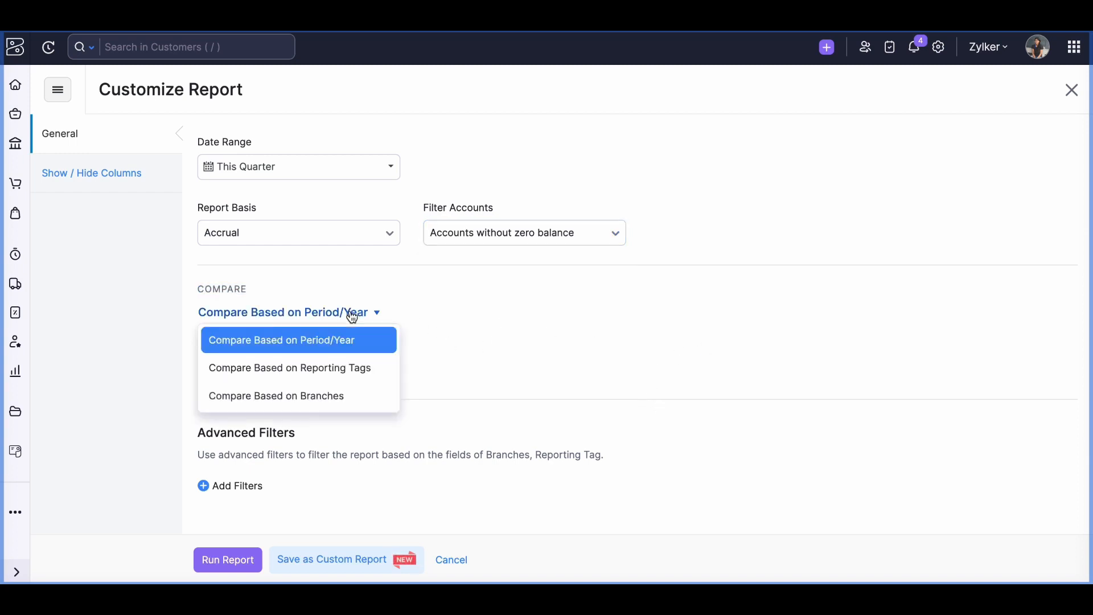
click(320, 347)
click(288, 369)
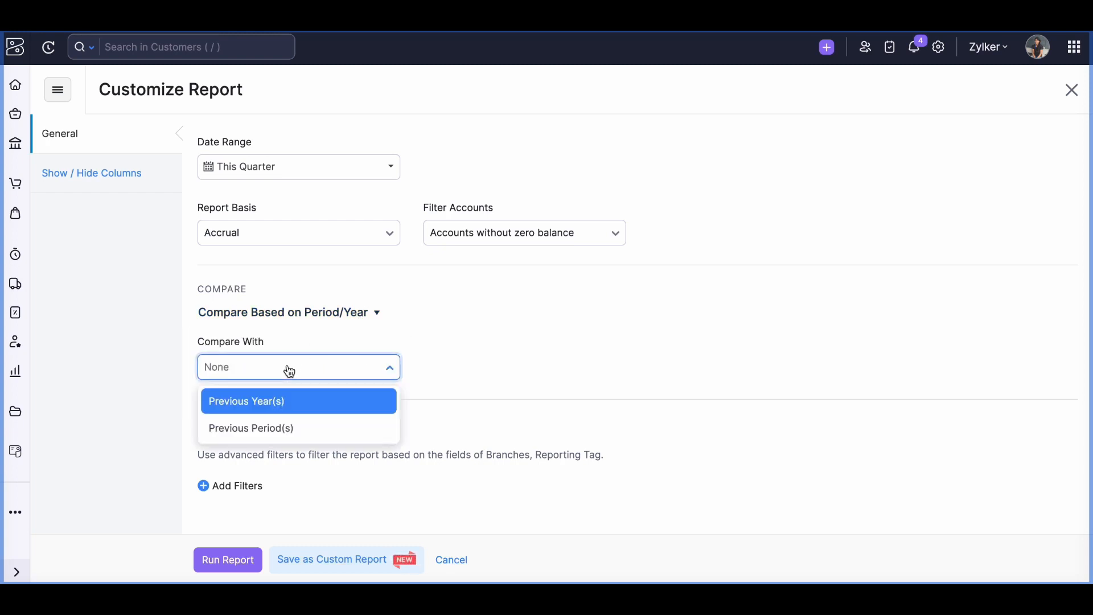
click(283, 402)
click(489, 373)
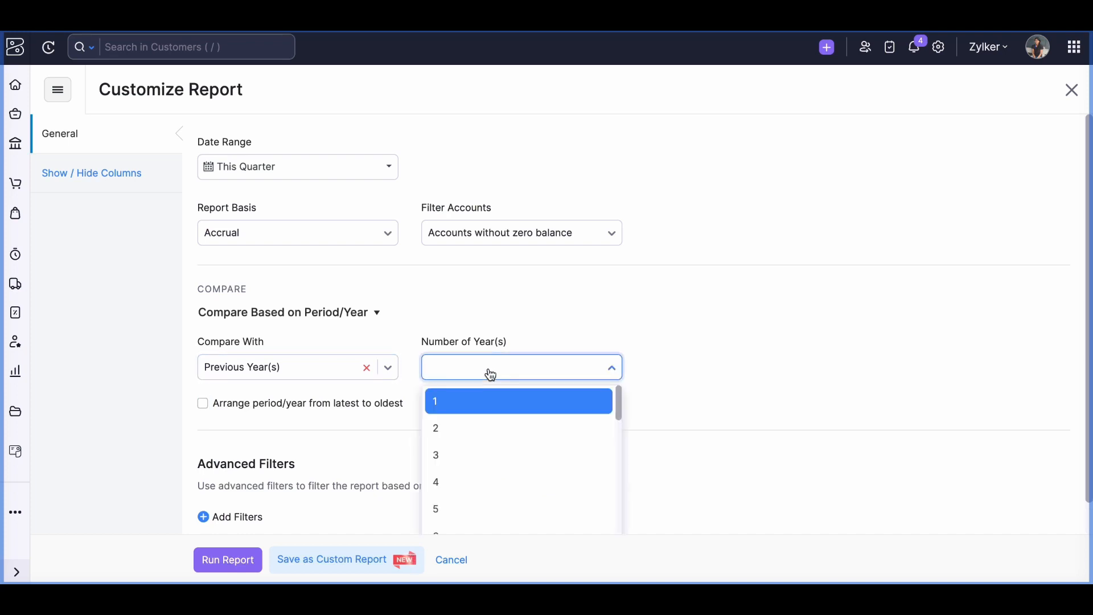
click(459, 462)
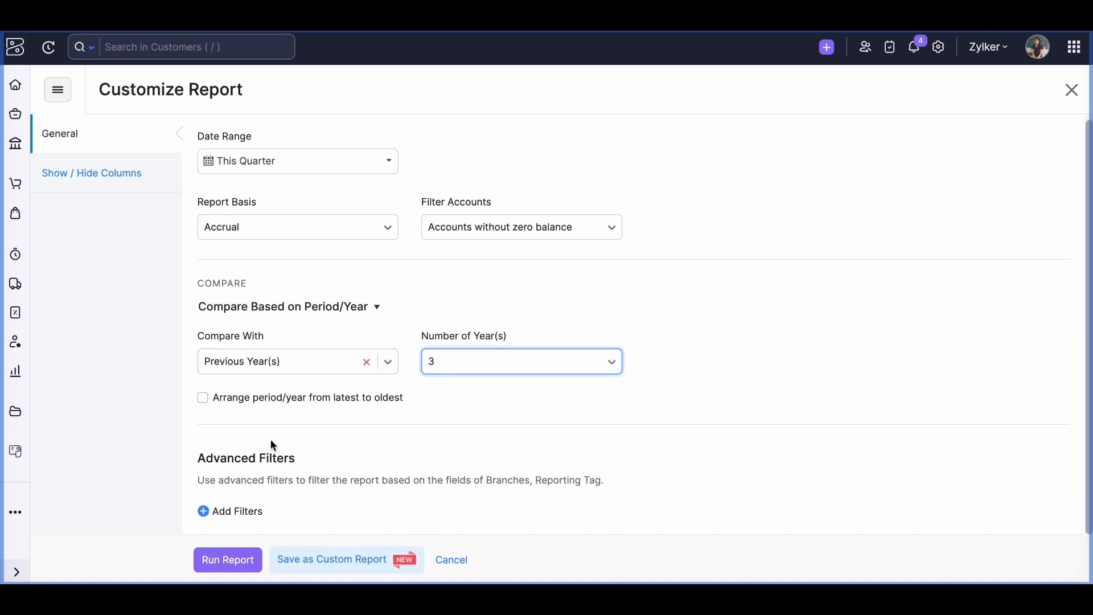
click(226, 559)
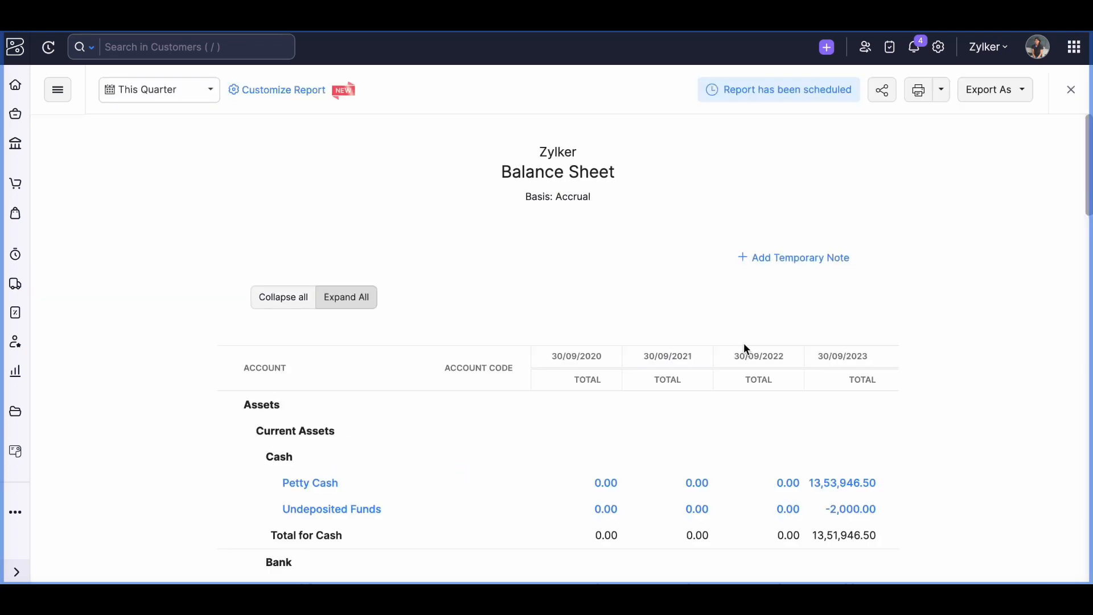
scroll(744, 342, down, 2)
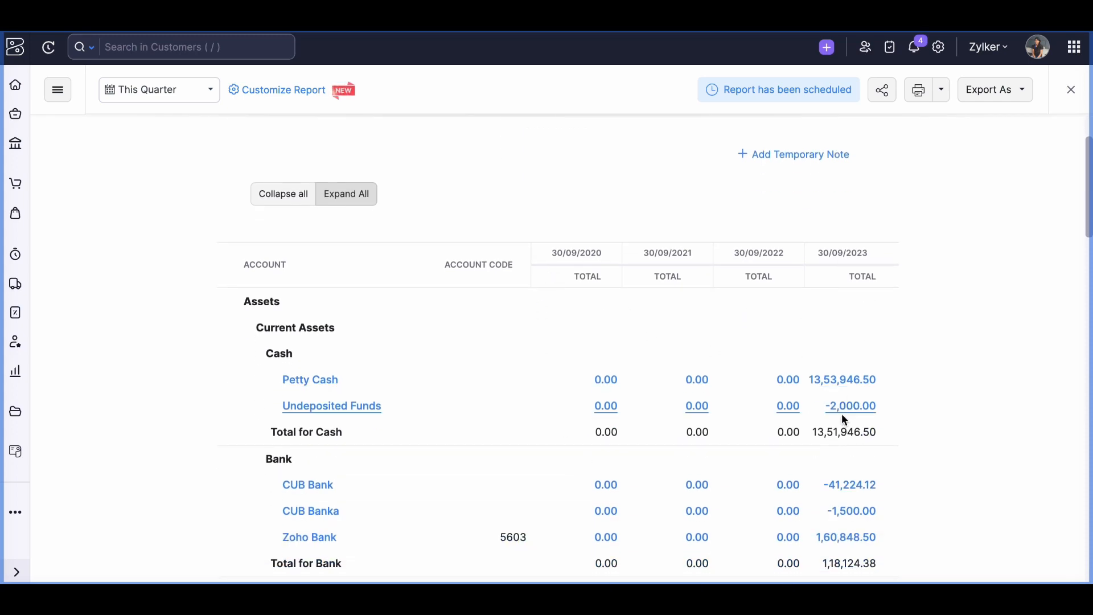
scroll(841, 415, up, 3)
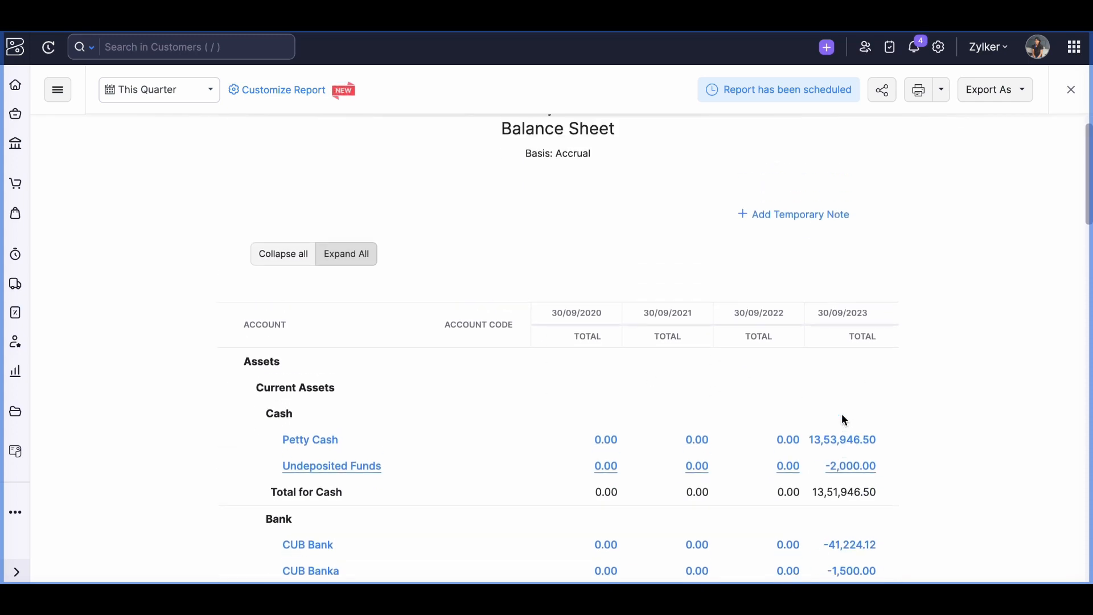
Start saving the customized Balance Sheet as a custom report and proceed to its row and column customization
click(281, 90)
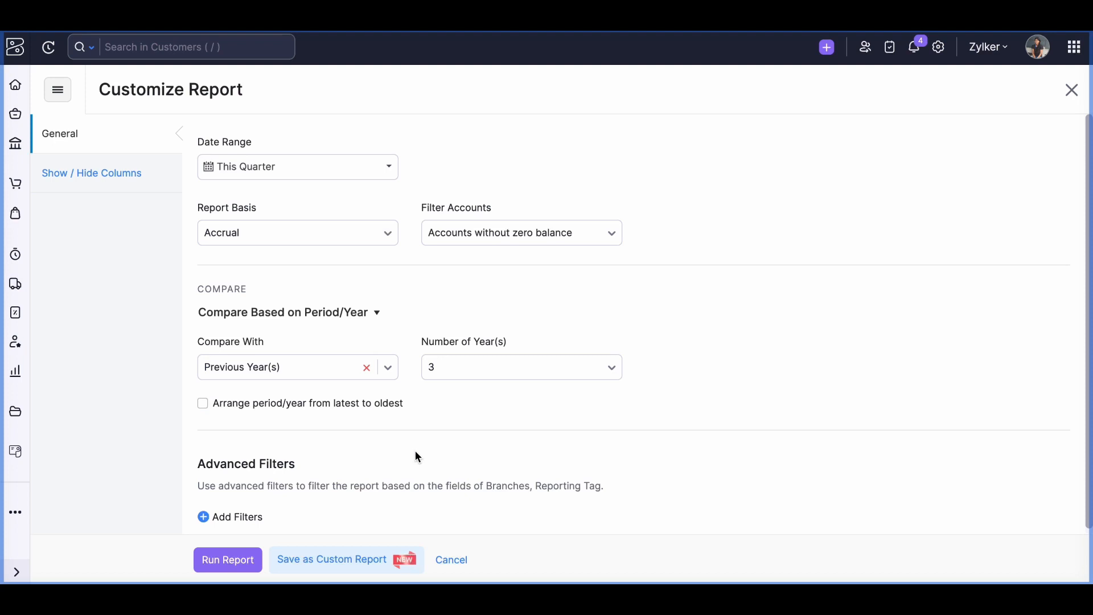
click(320, 562)
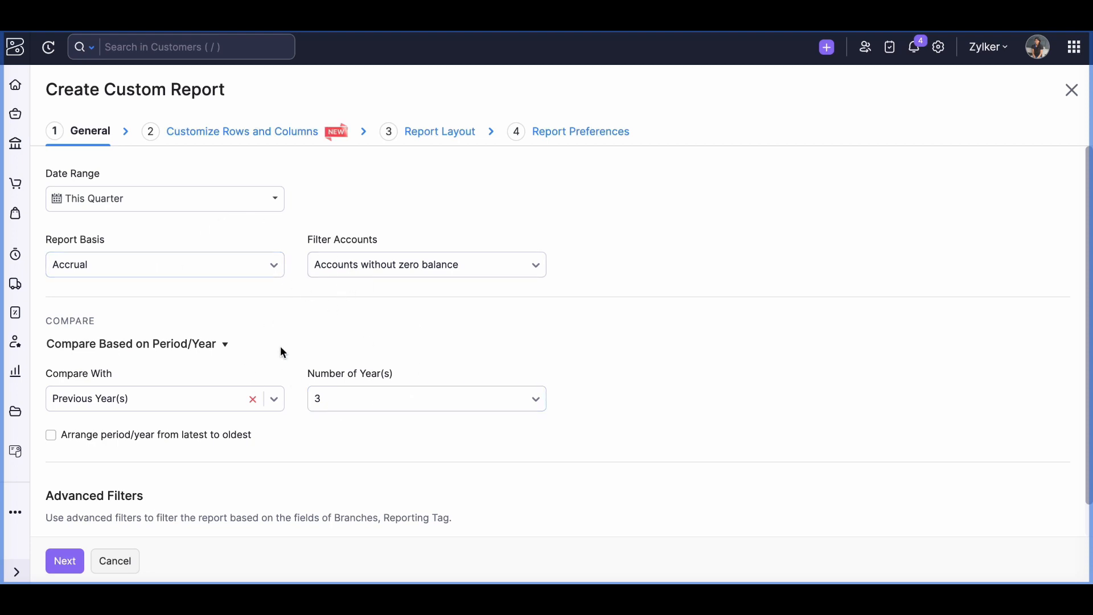
click(250, 142)
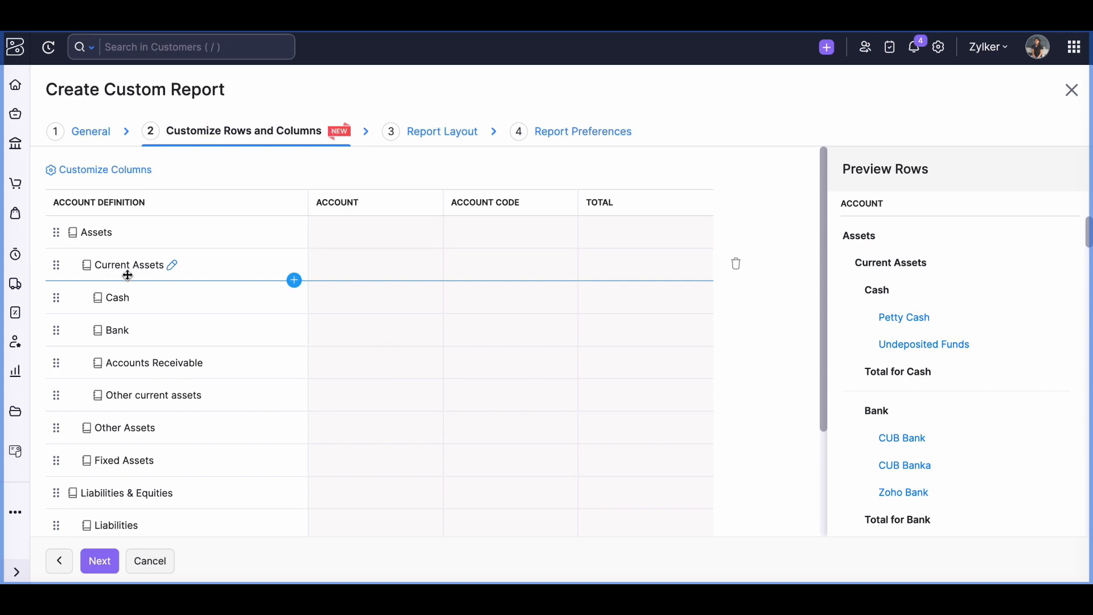
In the Current Assets group's account criteria, replace Cash with Accounts Payable, and cancel the edit
click(172, 265)
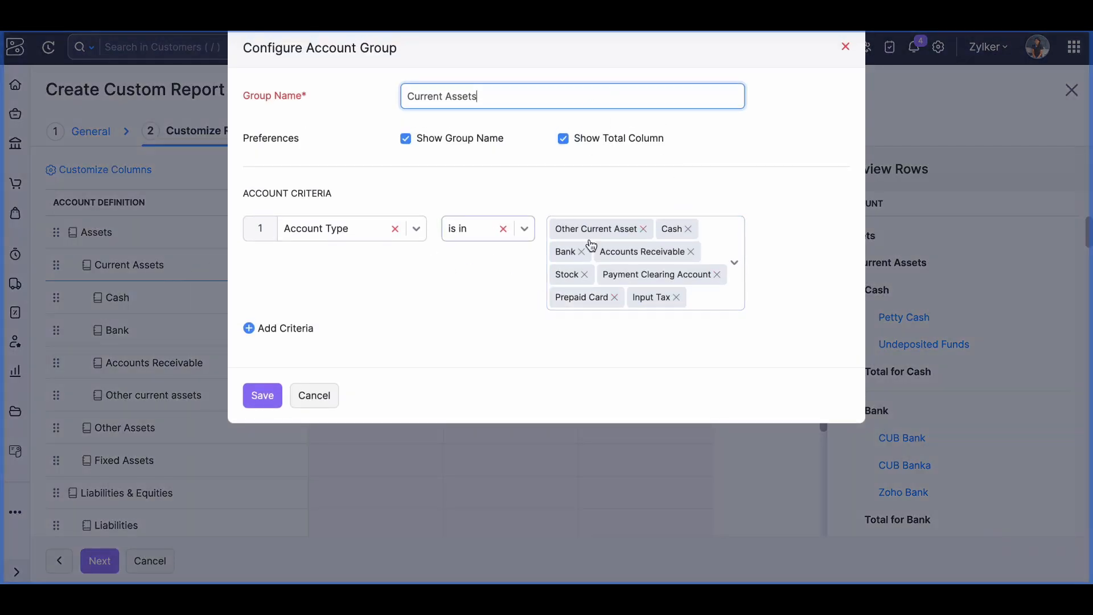
click(687, 229)
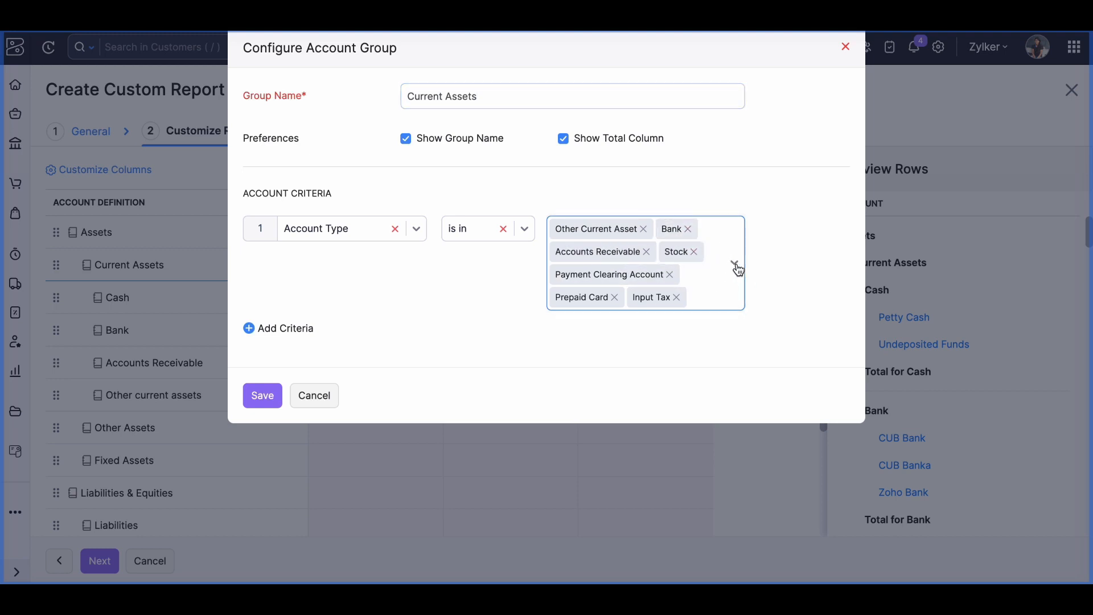
click(734, 263)
scroll(619, 399, down, 3)
scroll(619, 399, down, 1)
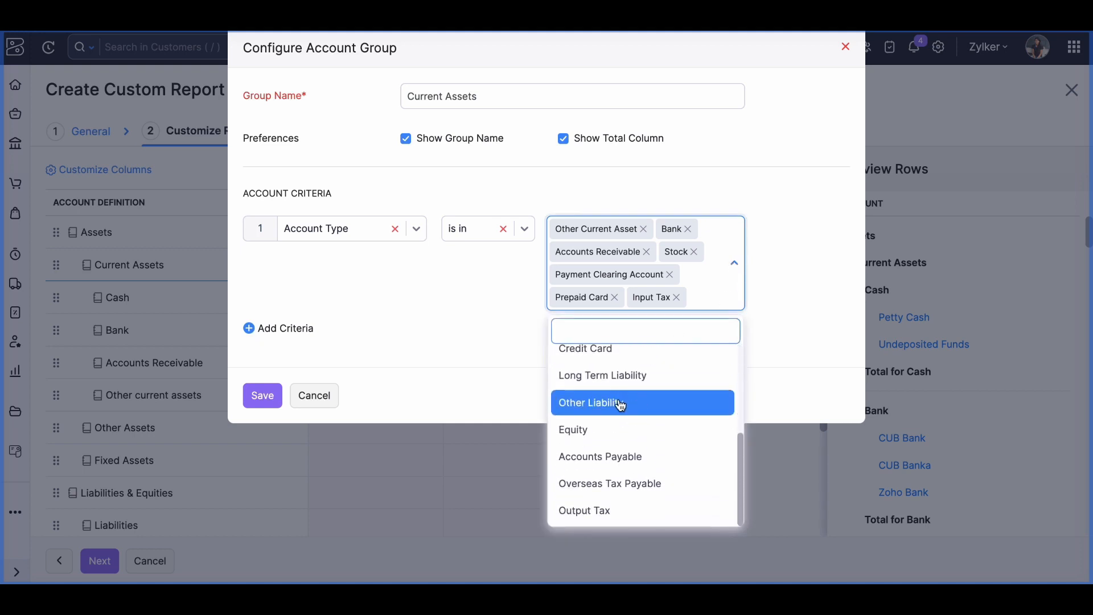
click(617, 453)
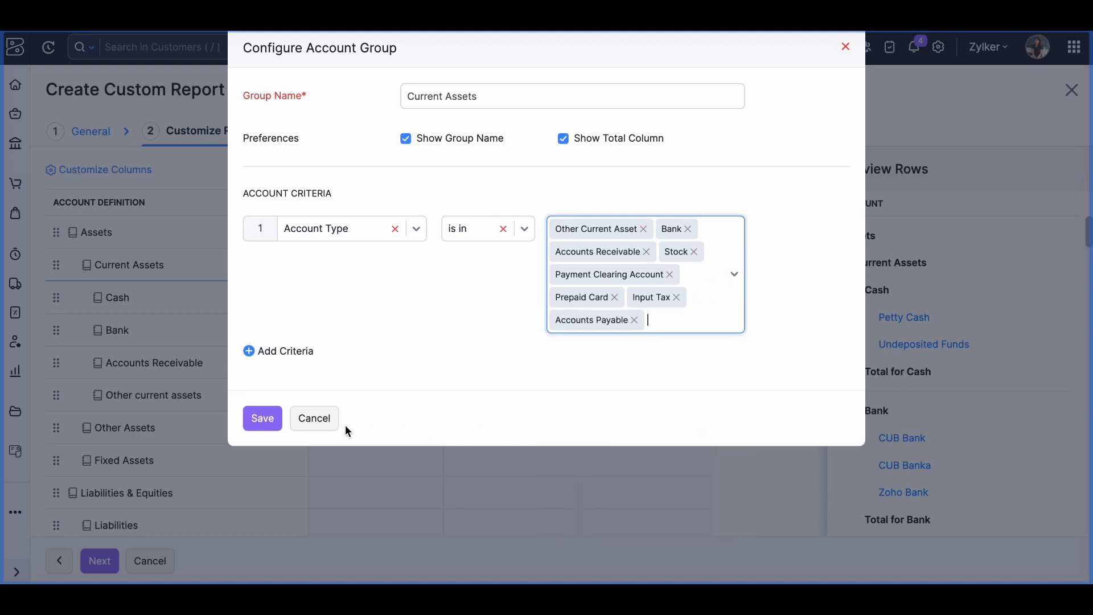
click(321, 419)
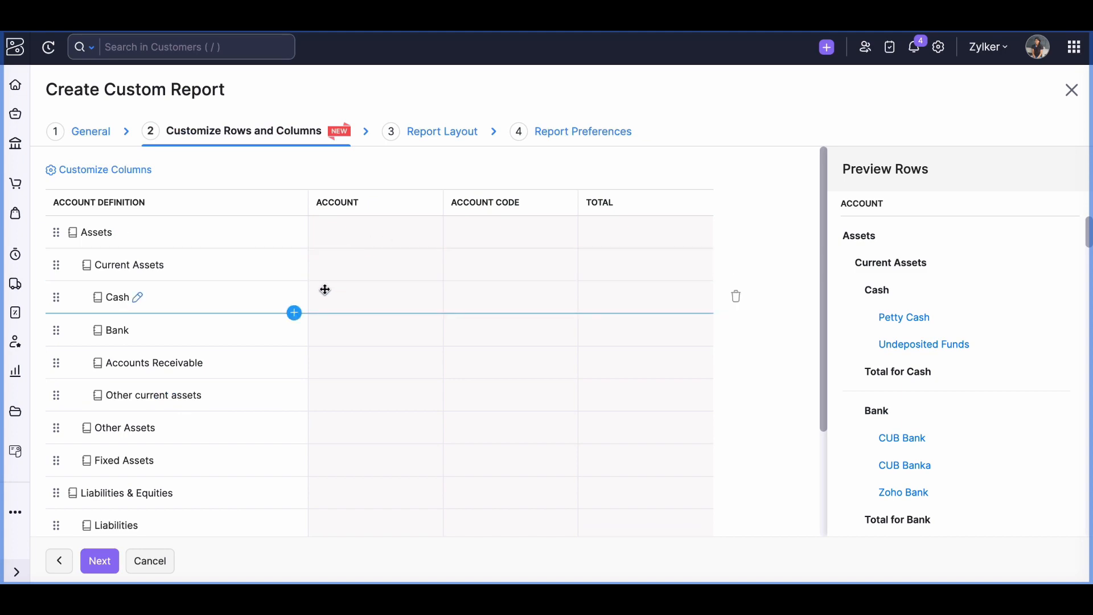
Start adding a child account group row under Cash, and cancel it
click(295, 314)
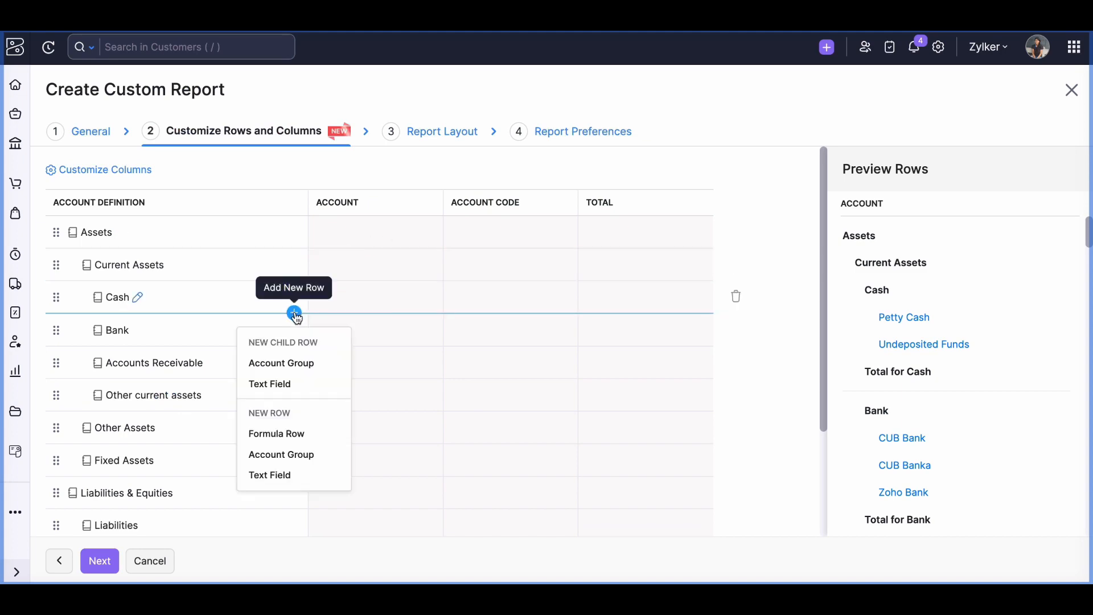
click(273, 364)
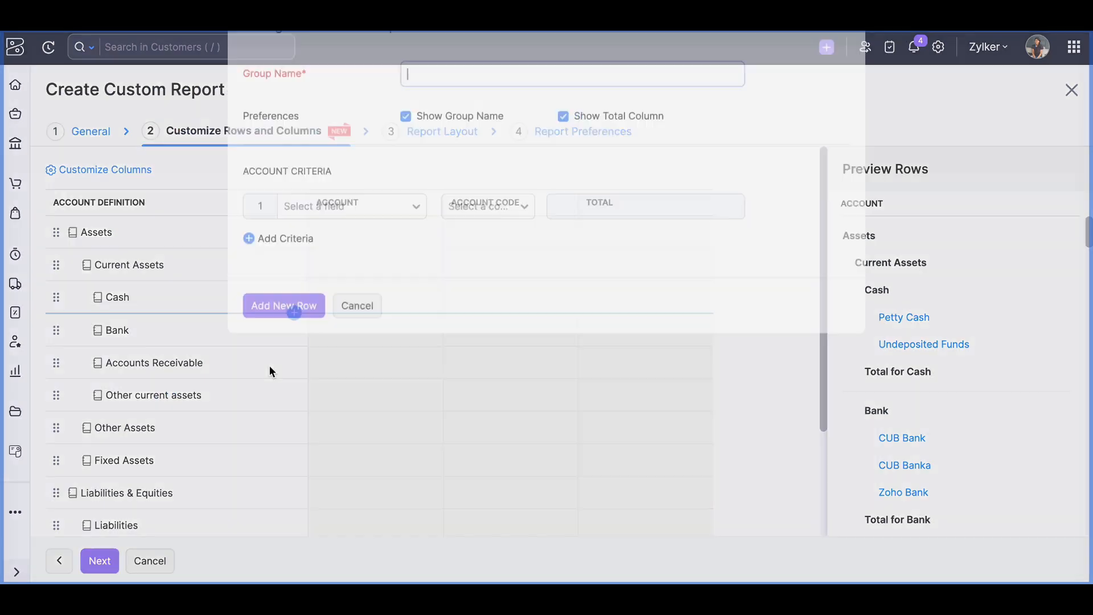
click(366, 329)
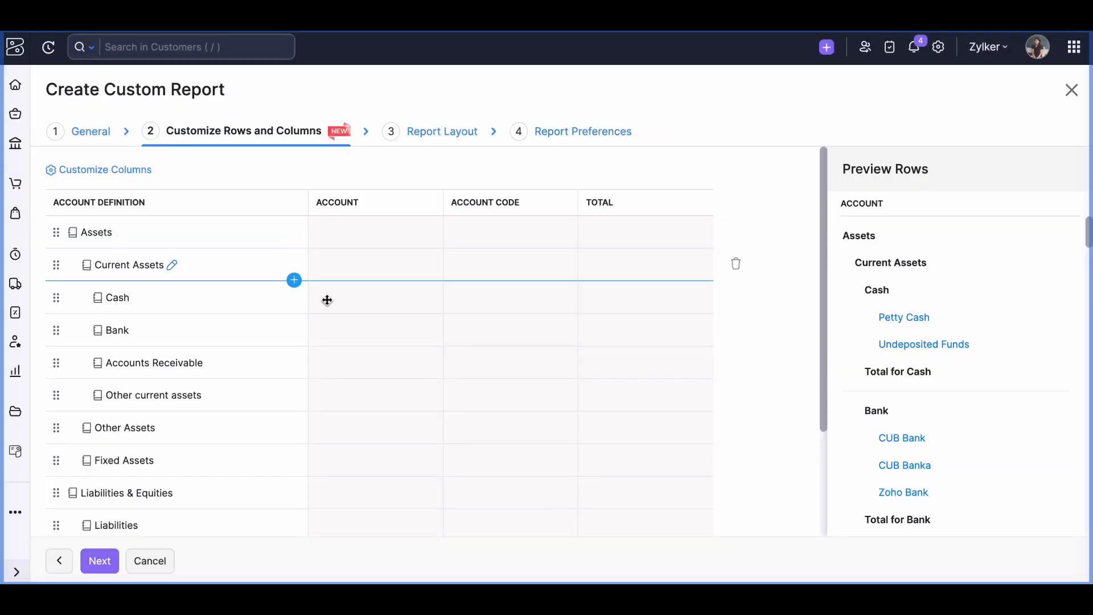
Set the custom report layout's table density to Compact and look over the remaining layout options
click(117, 558)
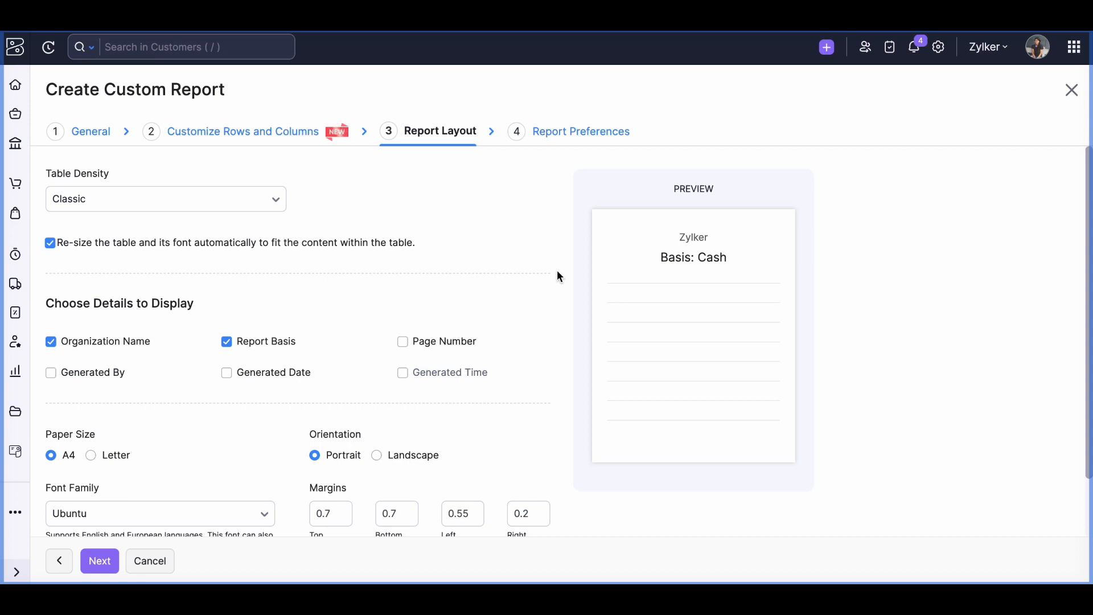
click(209, 202)
click(194, 274)
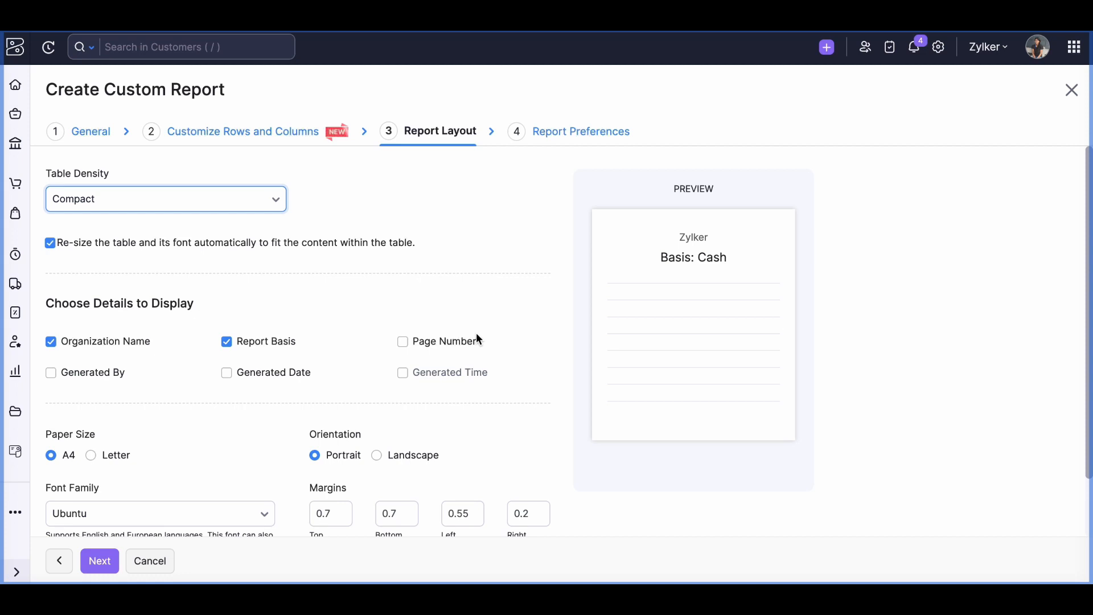
scroll(477, 335, down, 2)
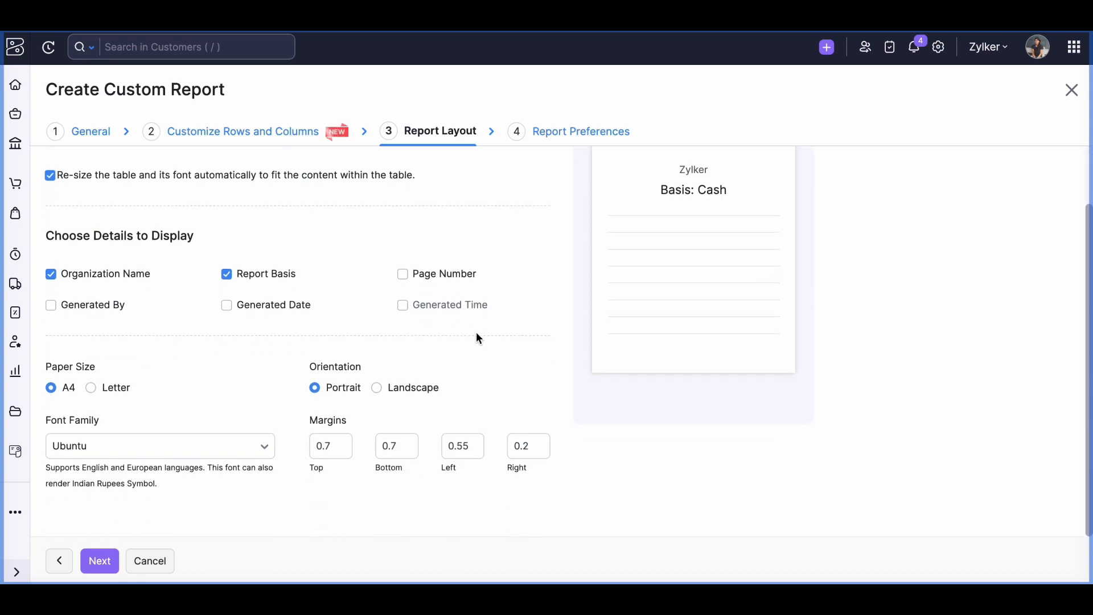
scroll(475, 332, up, 2)
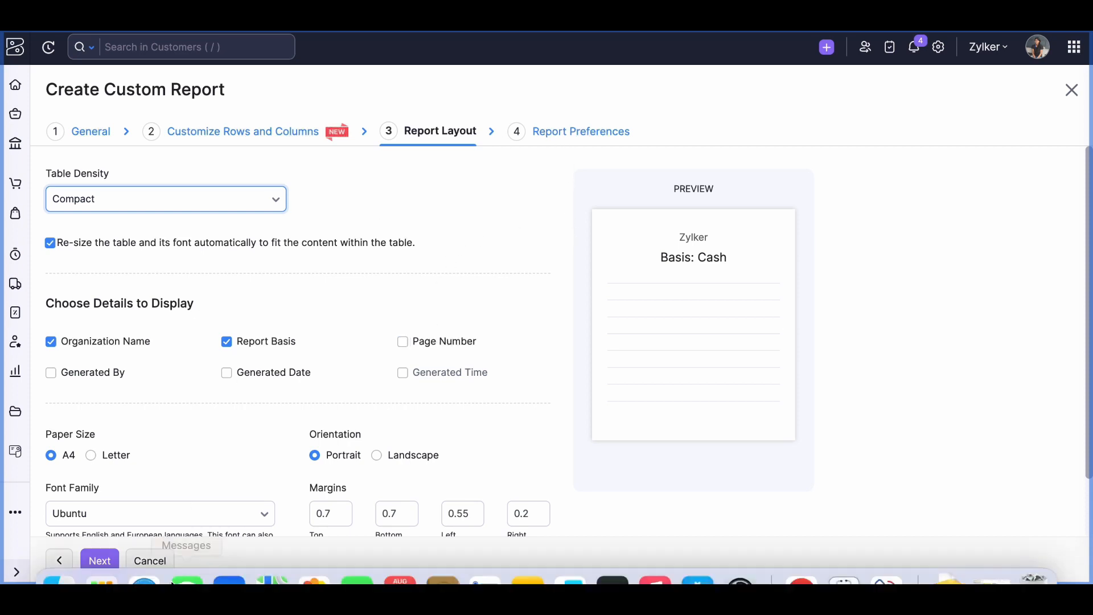
Review the custom report's name, description and sharing preferences, and cancel its creation
click(579, 131)
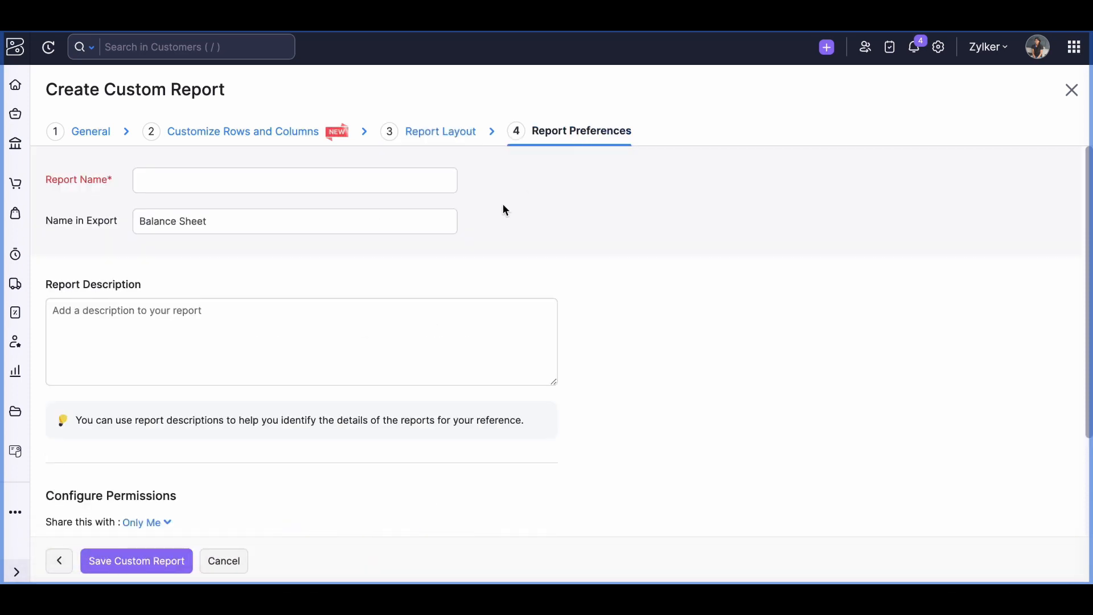
scroll(486, 316, down, 3)
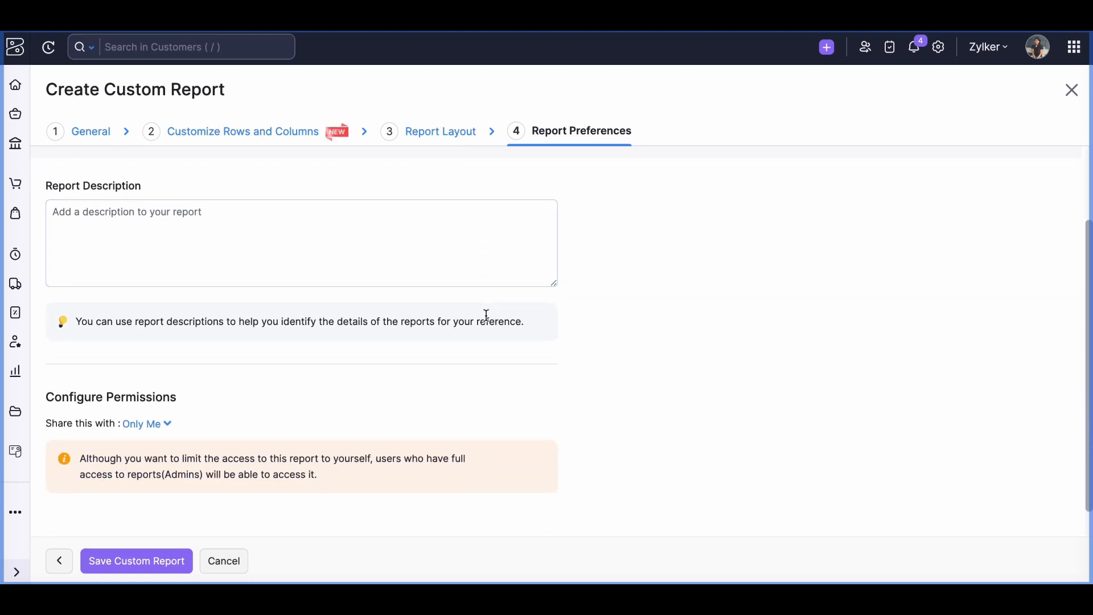
scroll(242, 315, up, 3)
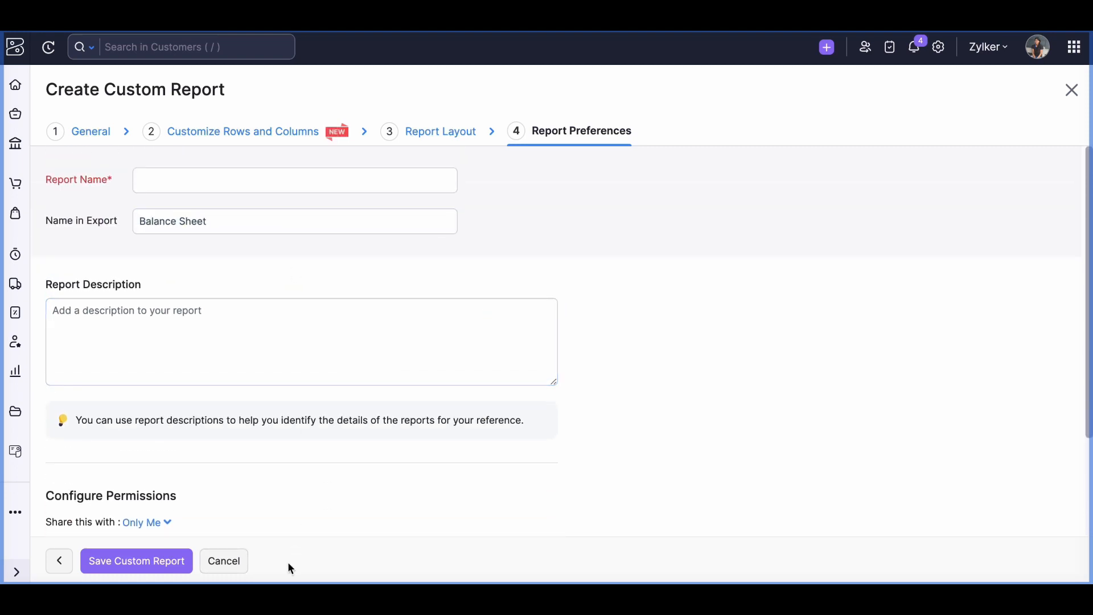
click(230, 562)
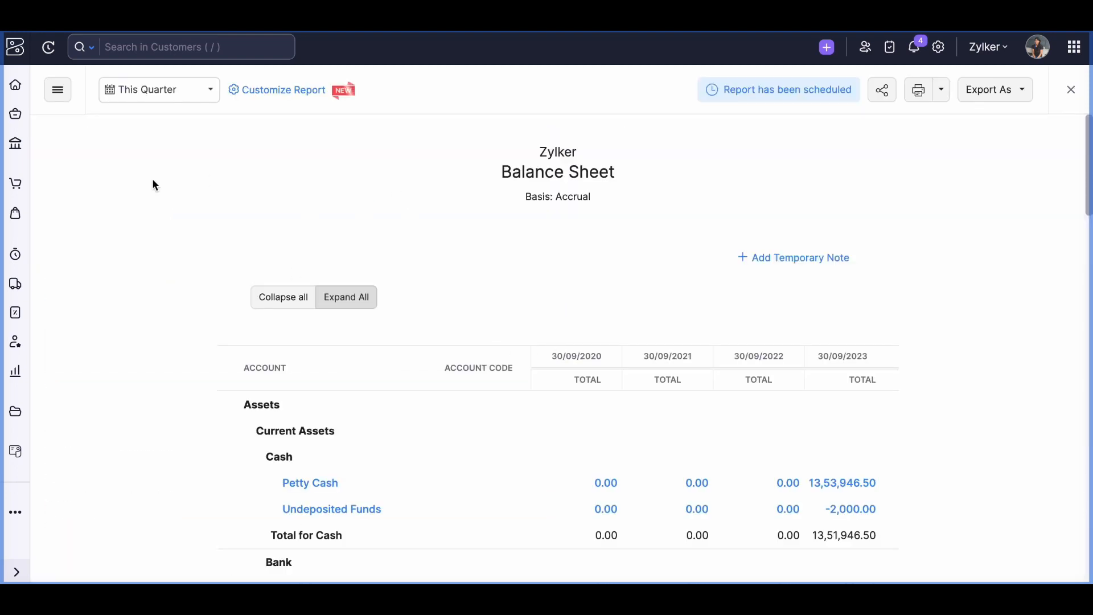
Open the list of custom reports and look over the types, creators and sharing settings of its entries
click(17, 380)
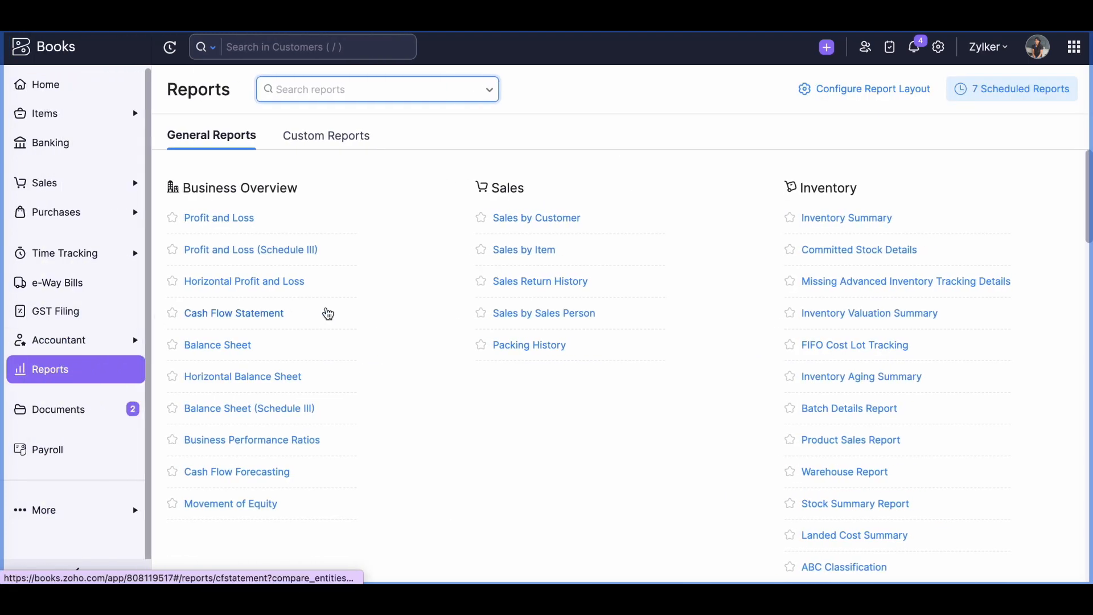
click(335, 150)
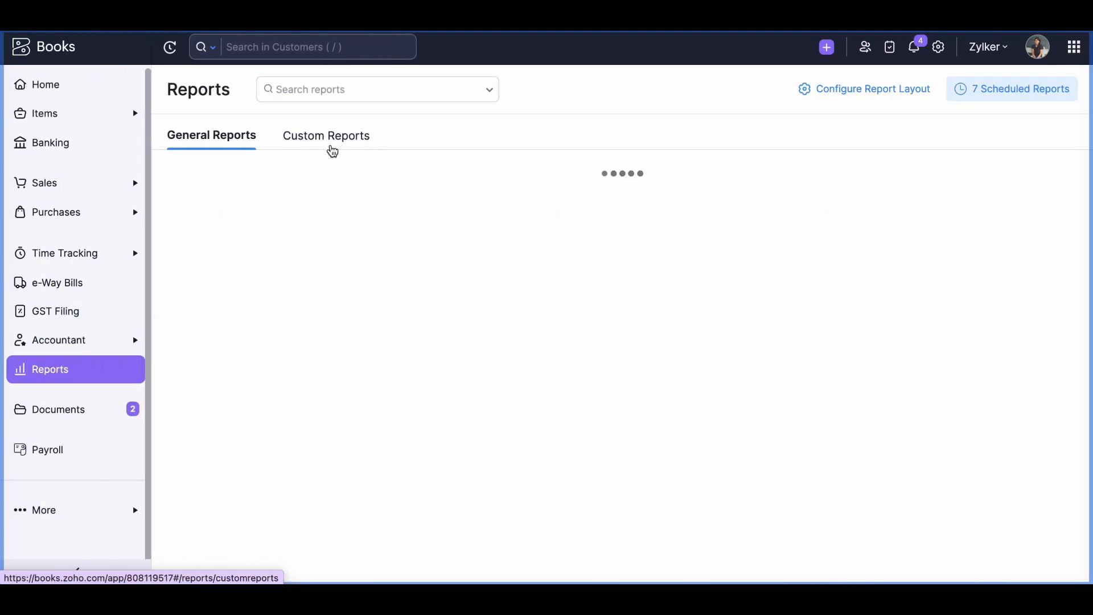
scroll(463, 400, down, 1)
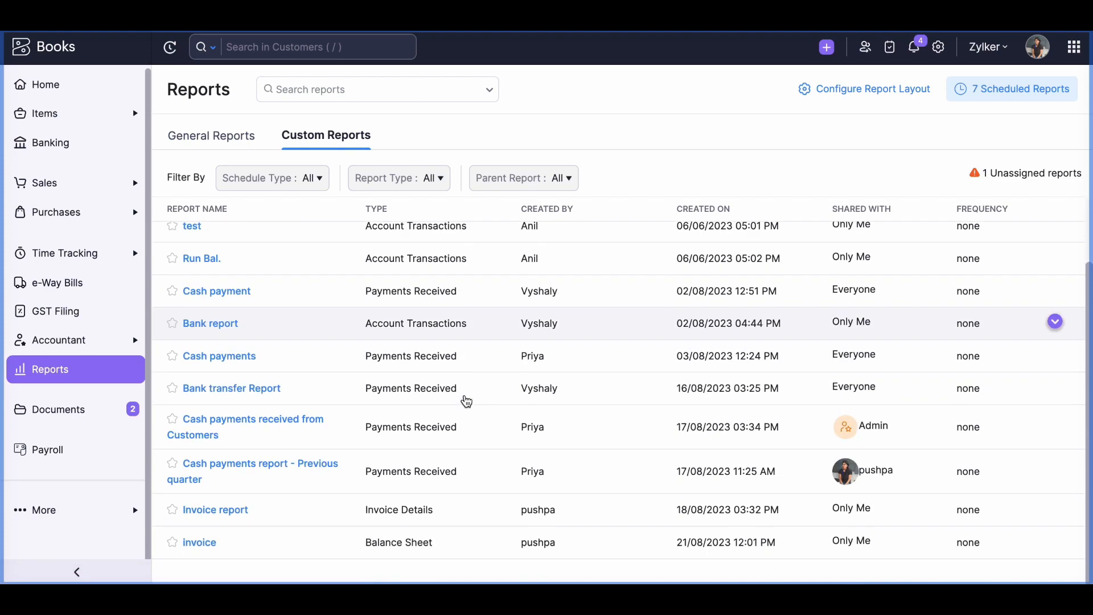
scroll(465, 400, up, 1)
scroll(466, 400, down, 2)
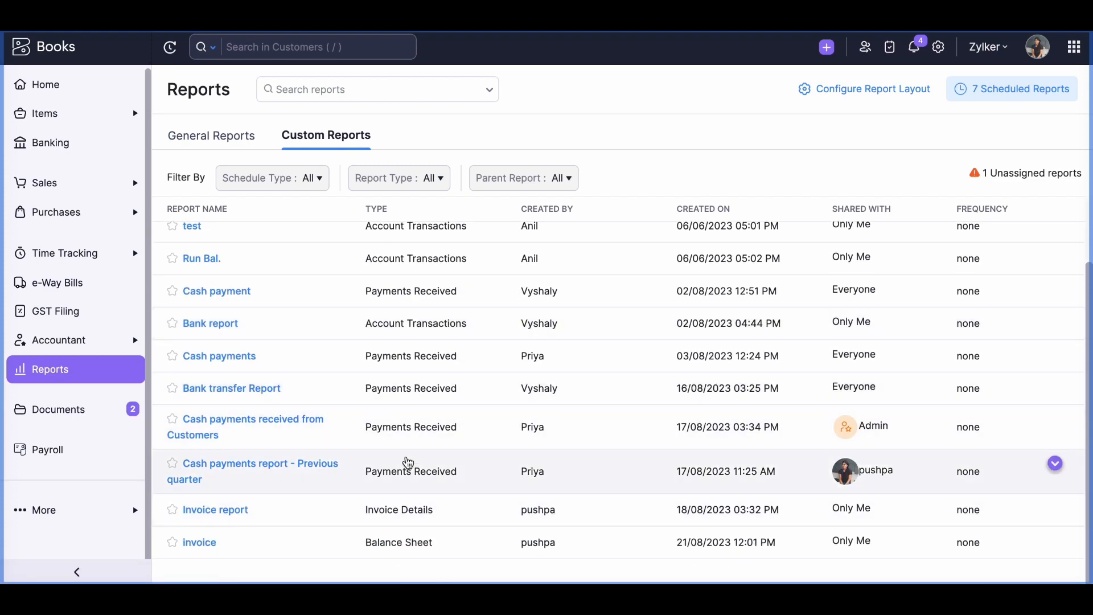
Open the Sales by Customer report from the general reports and set its date range to This Quarter
click(217, 143)
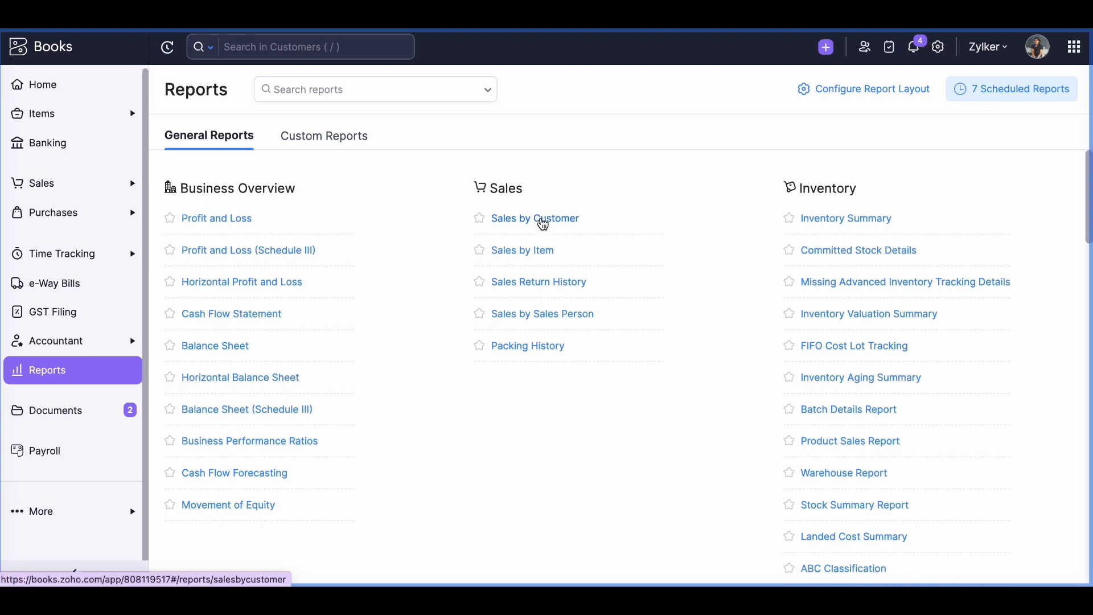
click(543, 222)
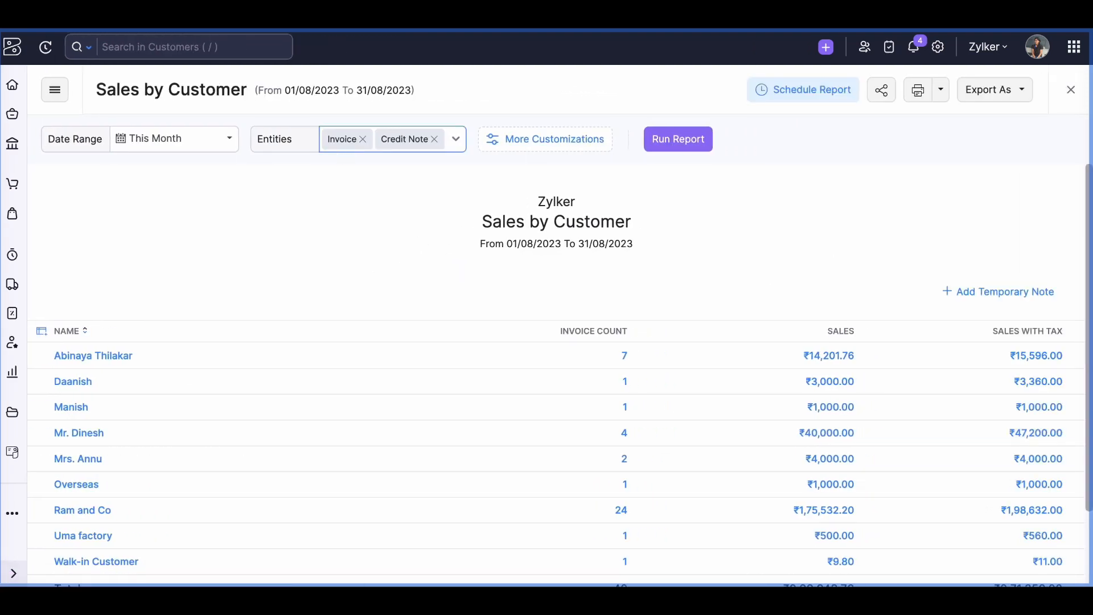
click(221, 144)
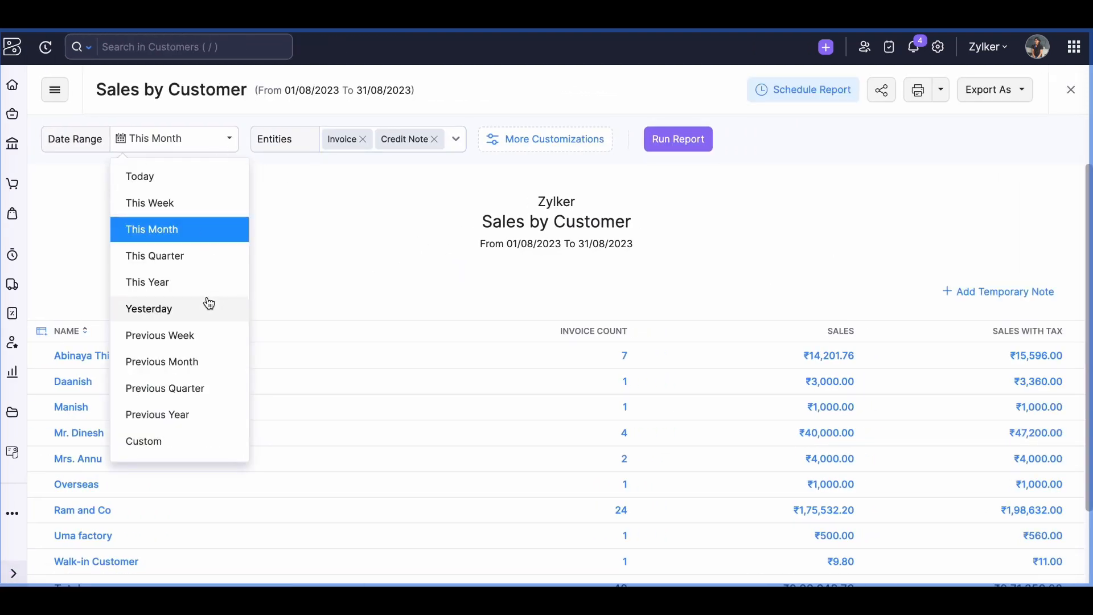
click(178, 260)
click(211, 145)
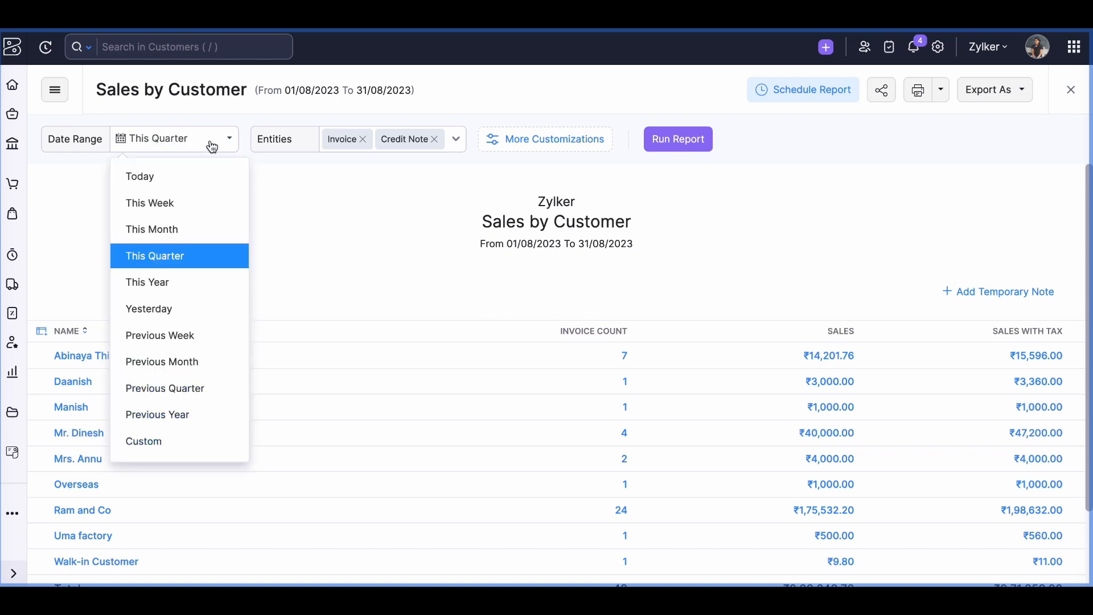
click(306, 209)
scroll(439, 382, down, 2)
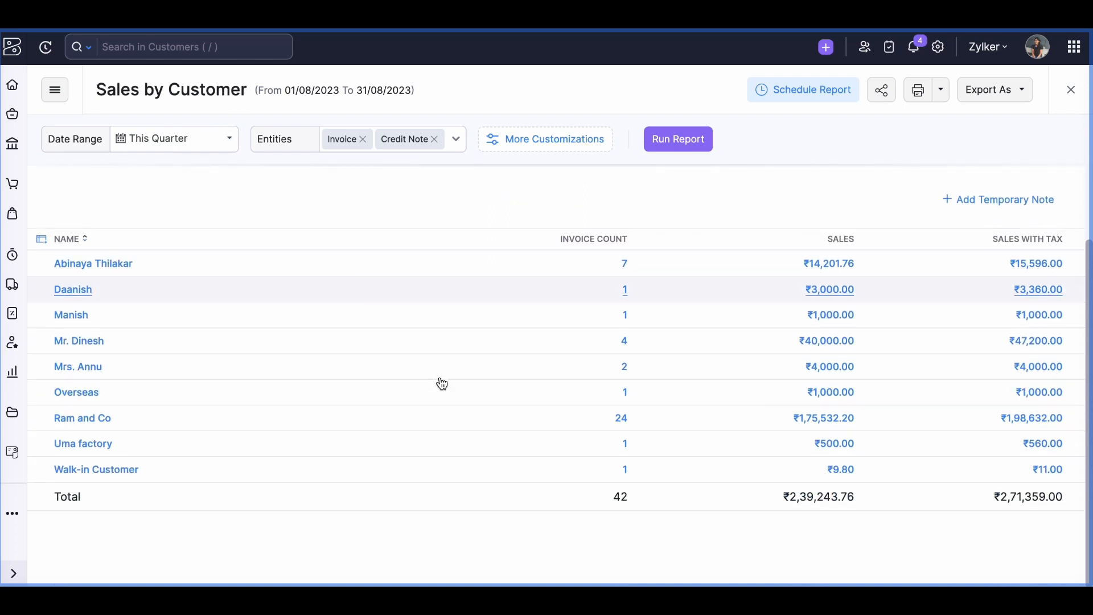
Open the Profit and Loss report from the Business Overview reports and set its date range to This Quarter
scroll(442, 383, up, 2)
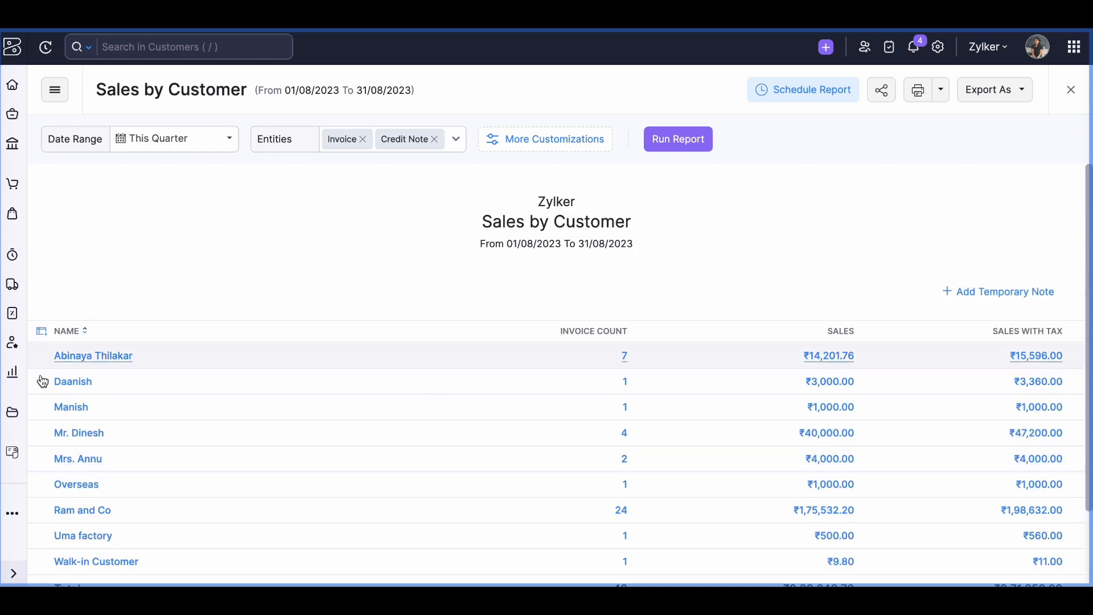
click(13, 374)
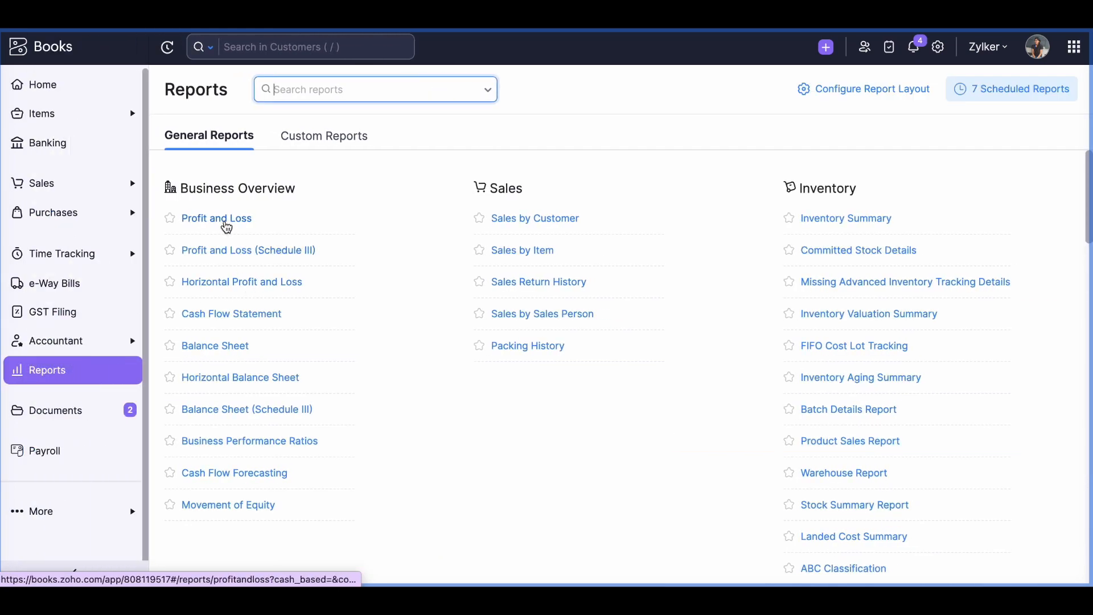
click(225, 224)
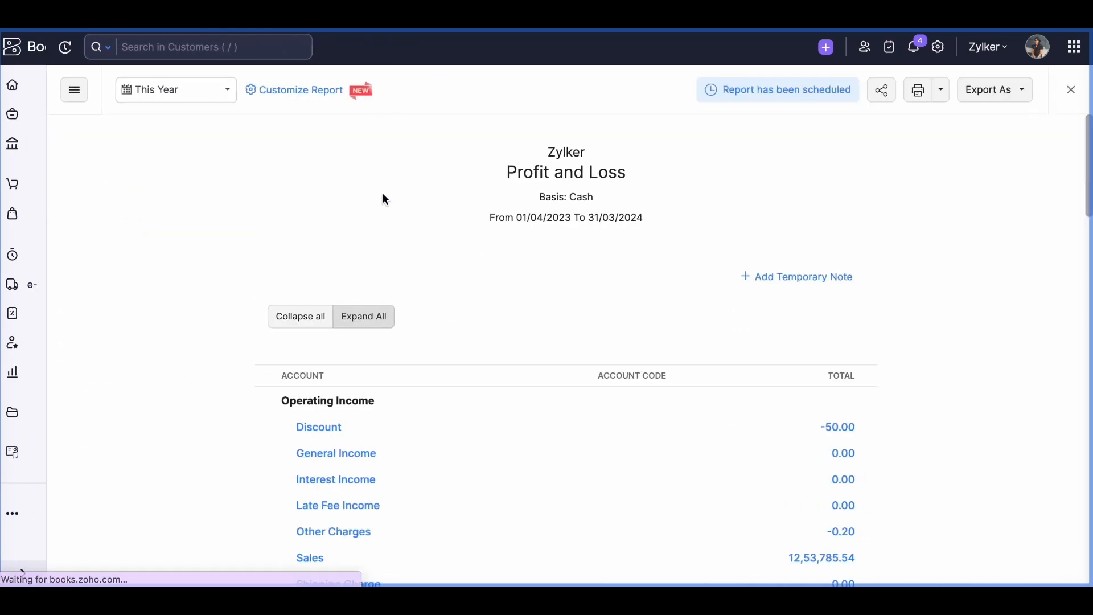
click(186, 94)
click(141, 206)
scroll(801, 360, down, 4)
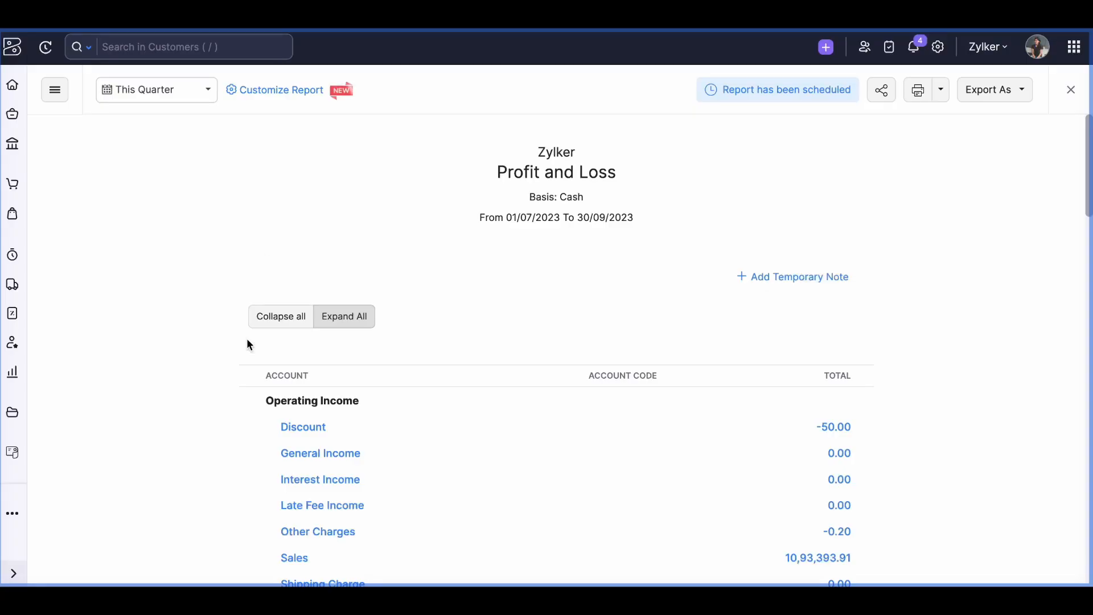
Open the GST payments of the Head Office GSTIN and look over the tax, paid-through and CPIN fields for recording a GST payment
click(15, 315)
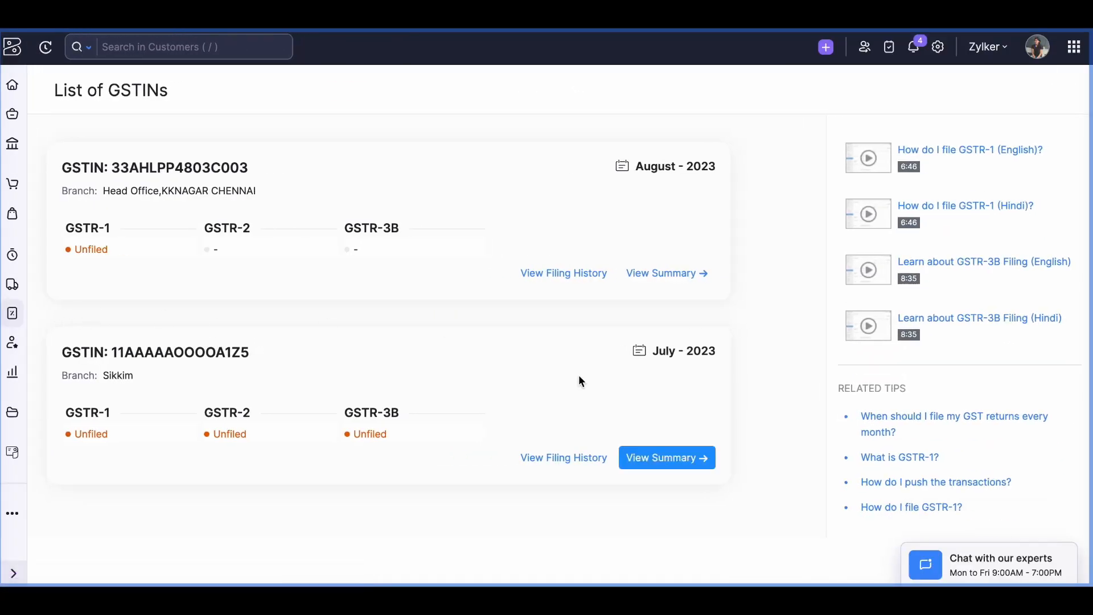
click(671, 273)
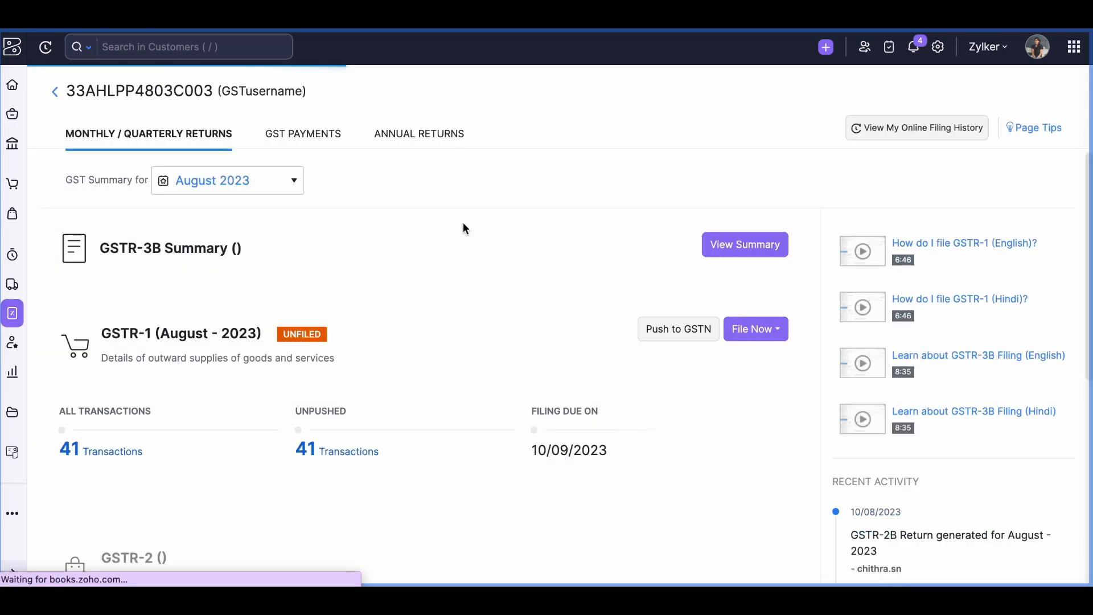
click(316, 137)
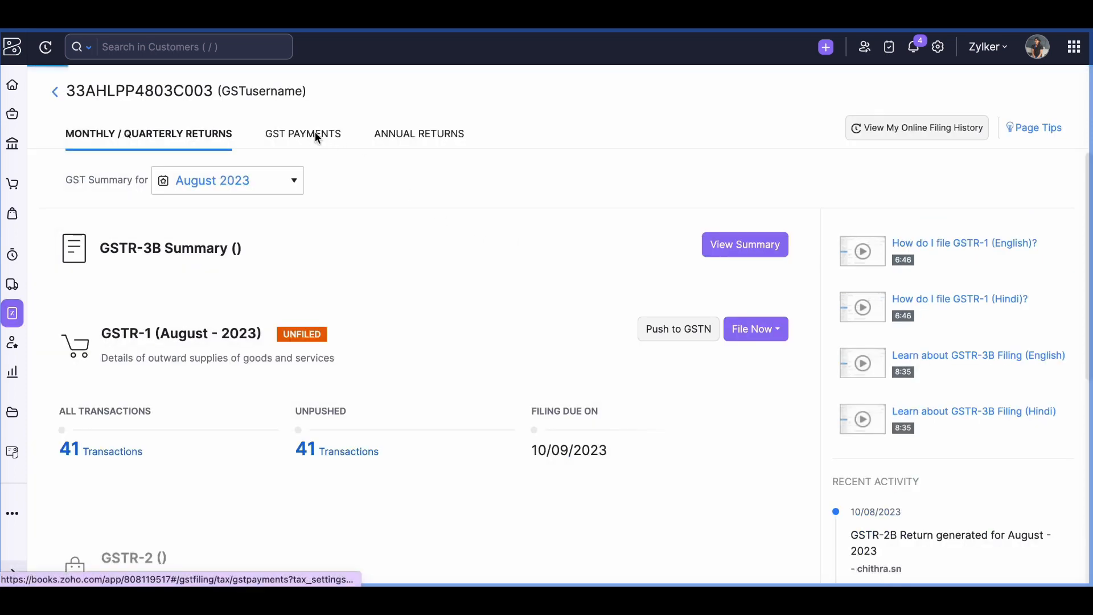
click(547, 353)
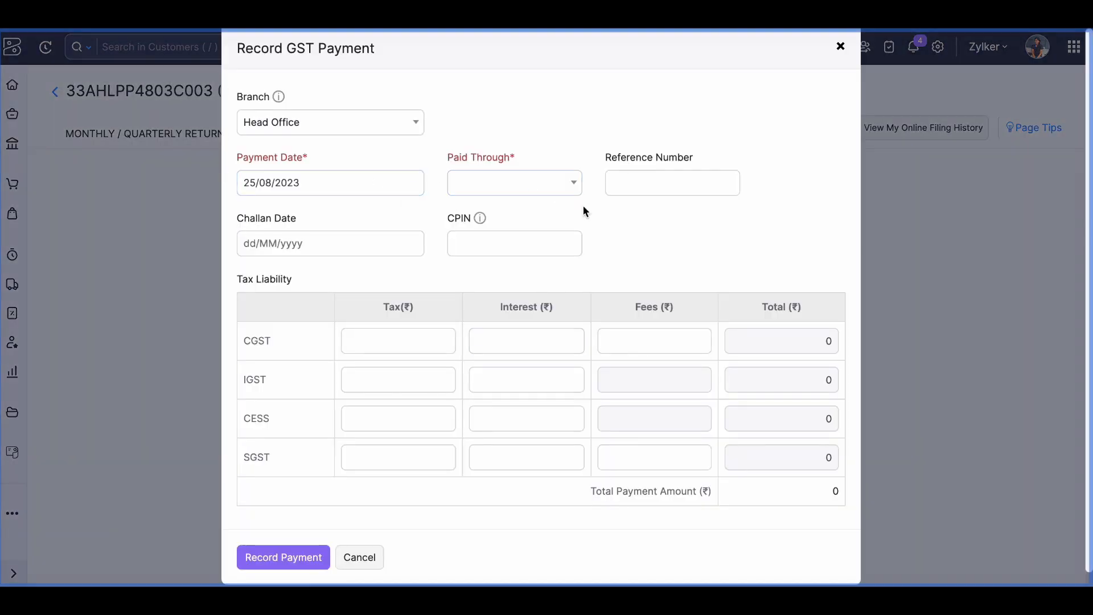
click(364, 339)
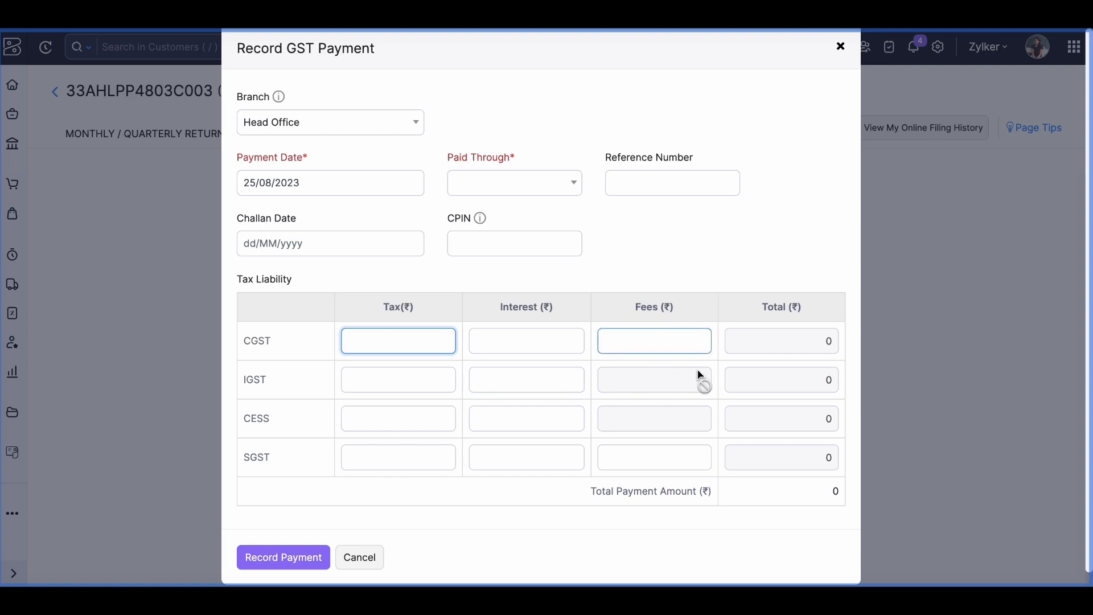
click(566, 183)
click(515, 245)
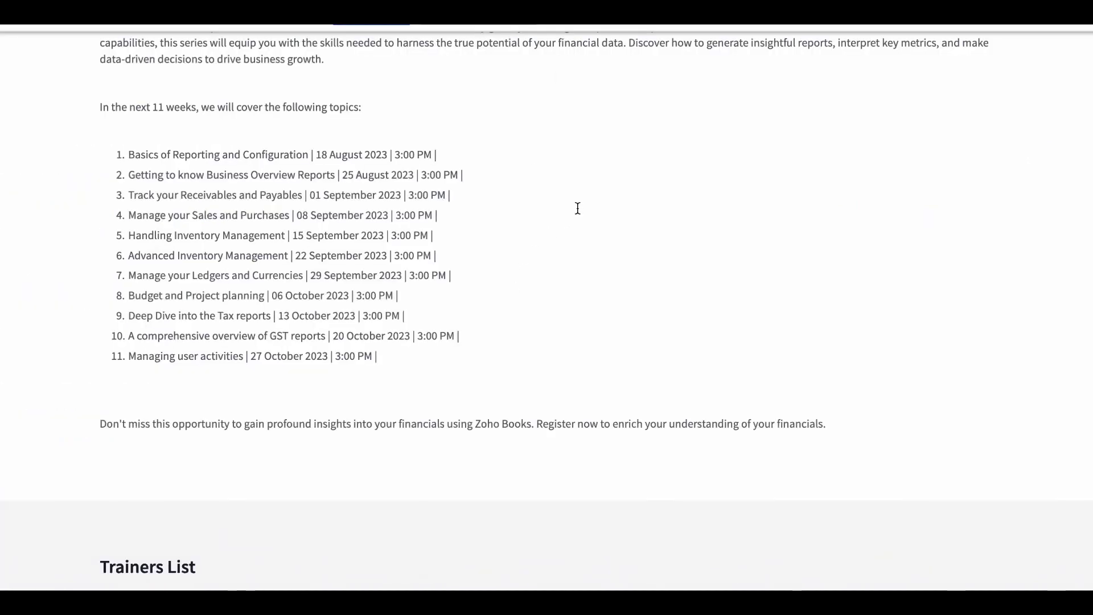
Switch to the webinar page in the browser and look over the lesson description and the schedule of session topics
click(477, 22)
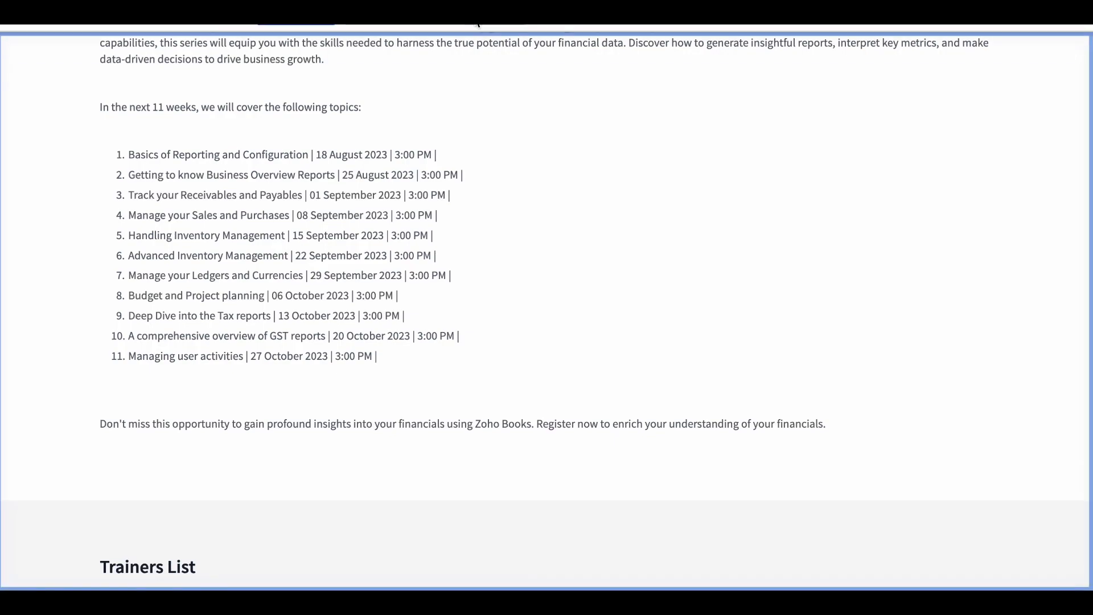
scroll(423, 206, up, 10)
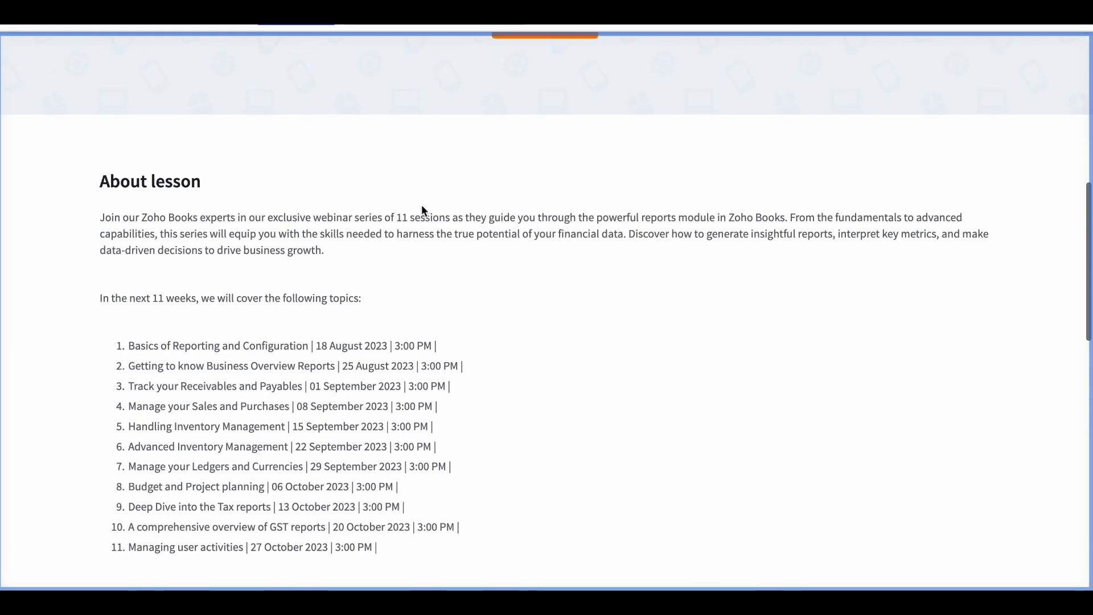
scroll(422, 211, down, 10)
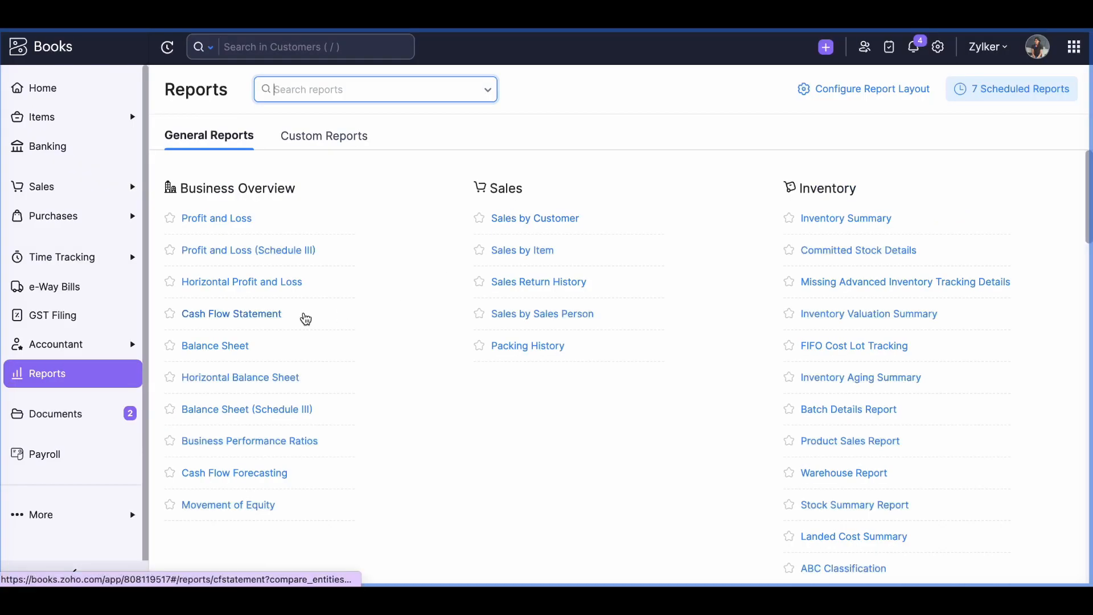
Open the Invoice Details report from the Receivables reports and look over the invoice statuses and balances grouped by customer
scroll(291, 441, down, 5)
scroll(290, 442, down, 4)
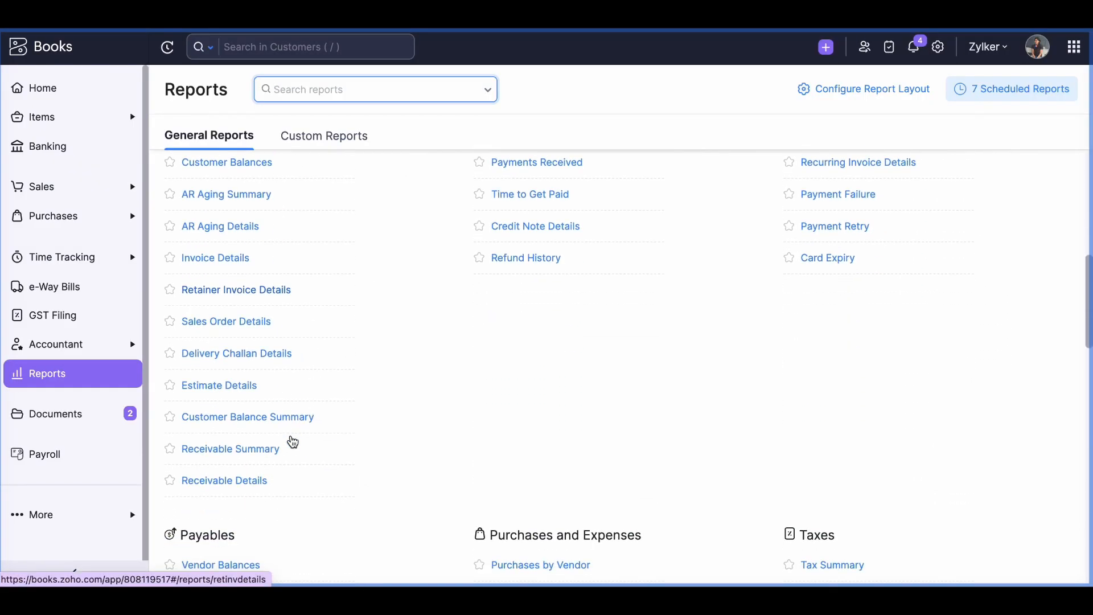
scroll(290, 442, up, 1)
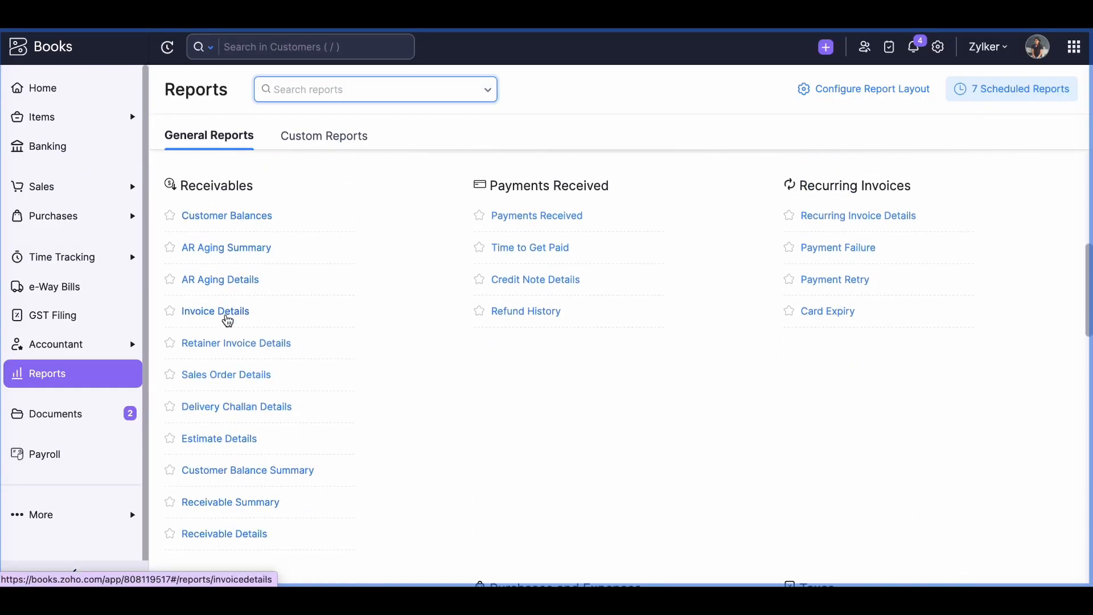
click(233, 313)
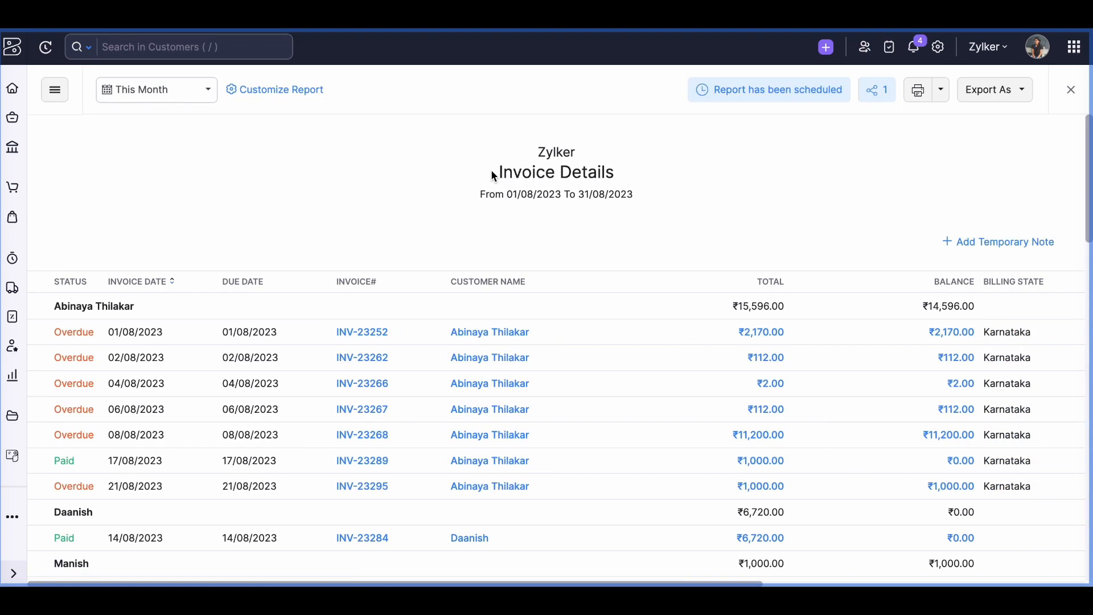
scroll(254, 355, down, 2)
scroll(254, 353, up, 2)
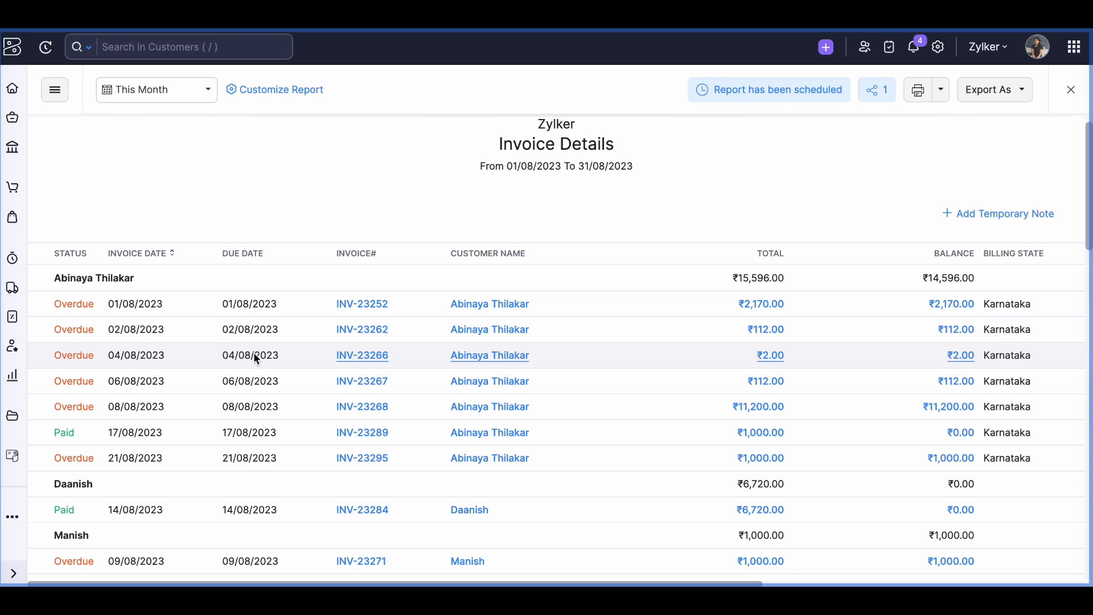
scroll(254, 353, down, 5)
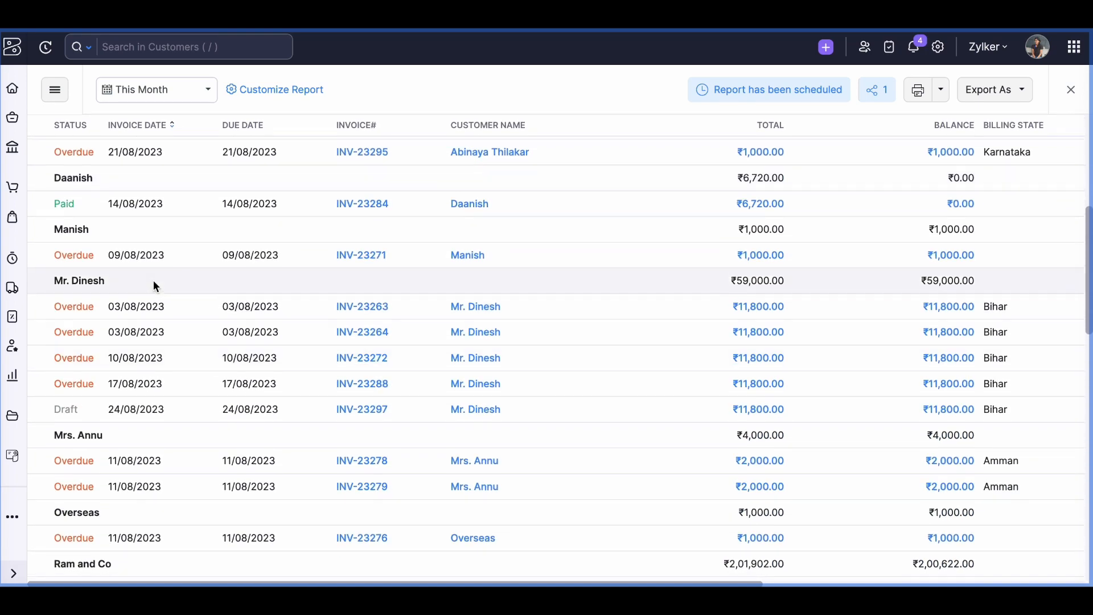
scroll(153, 280, up, 3)
scroll(360, 227, up, 1)
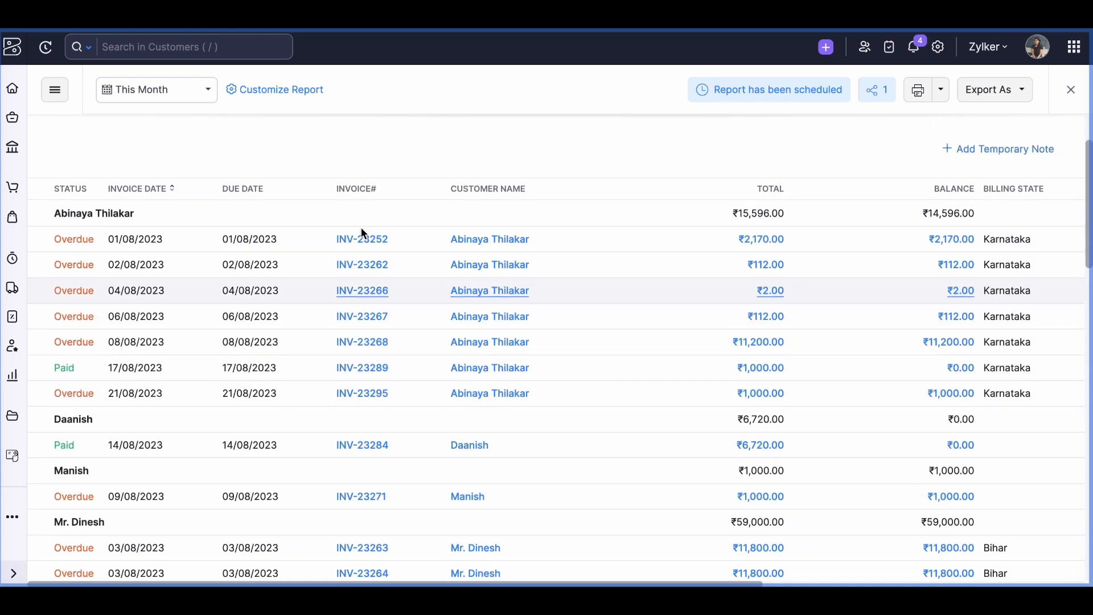
scroll(361, 228, up, 1)
Customize the Invoice Details report by adding an advanced filter on the Status field with the comparator "is in"
click(302, 91)
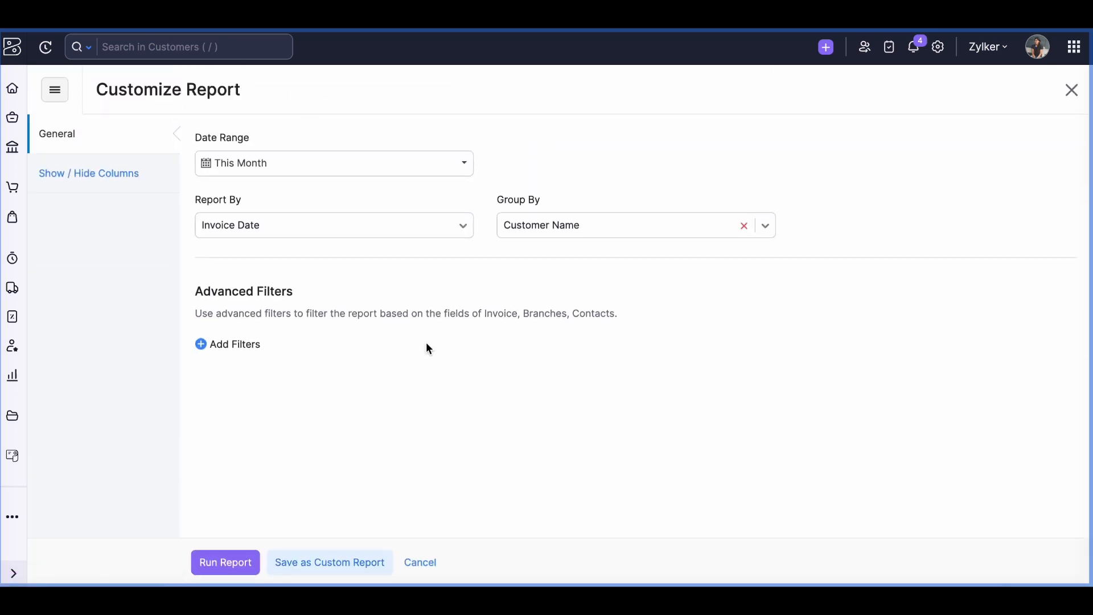
click(243, 348)
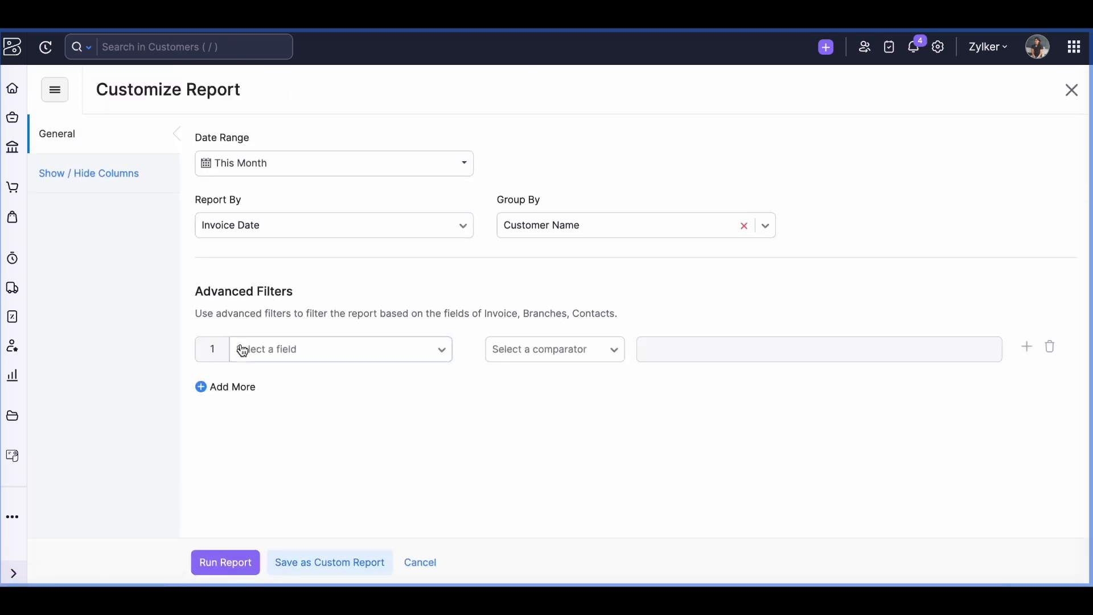
click(340, 358)
click(295, 438)
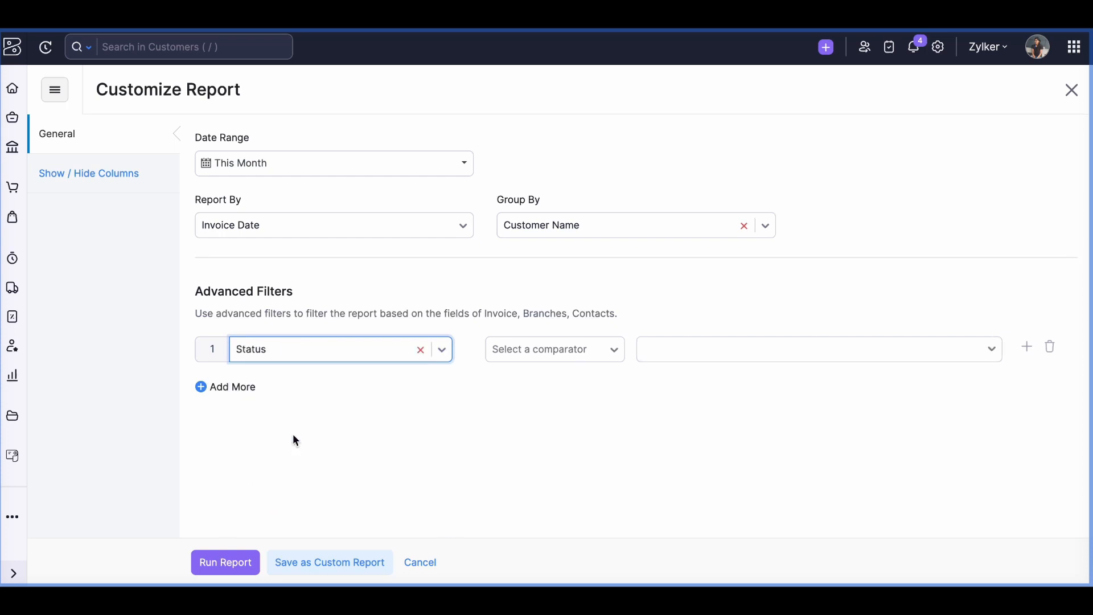
click(596, 350)
click(574, 385)
Look through the available invoice statuses for the filter and select Overdue as its value
click(666, 361)
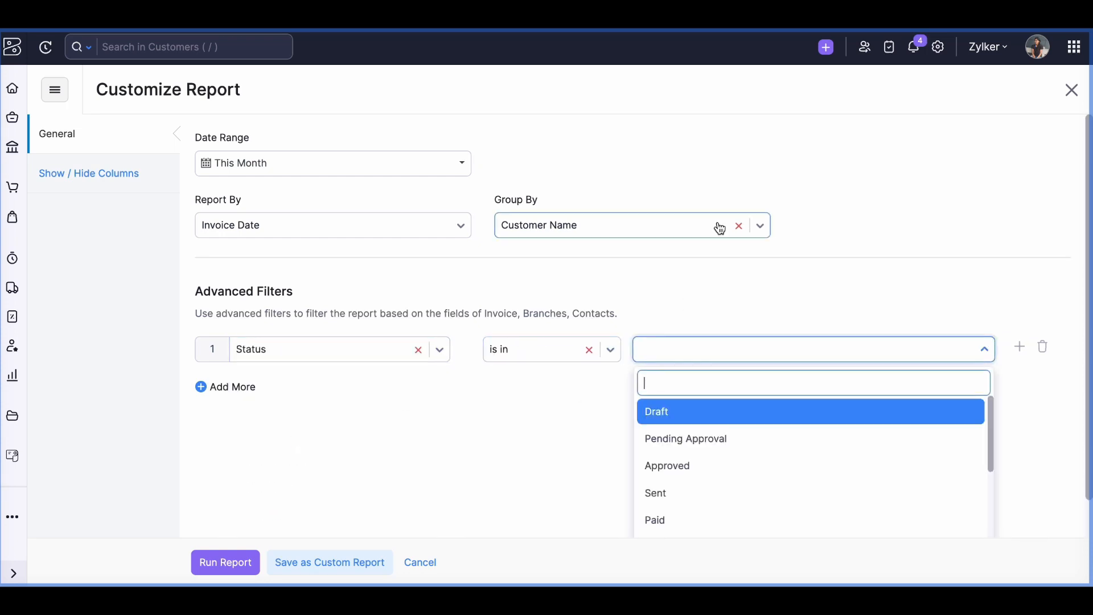
scroll(718, 228, down, 1)
scroll(738, 386, down, 5)
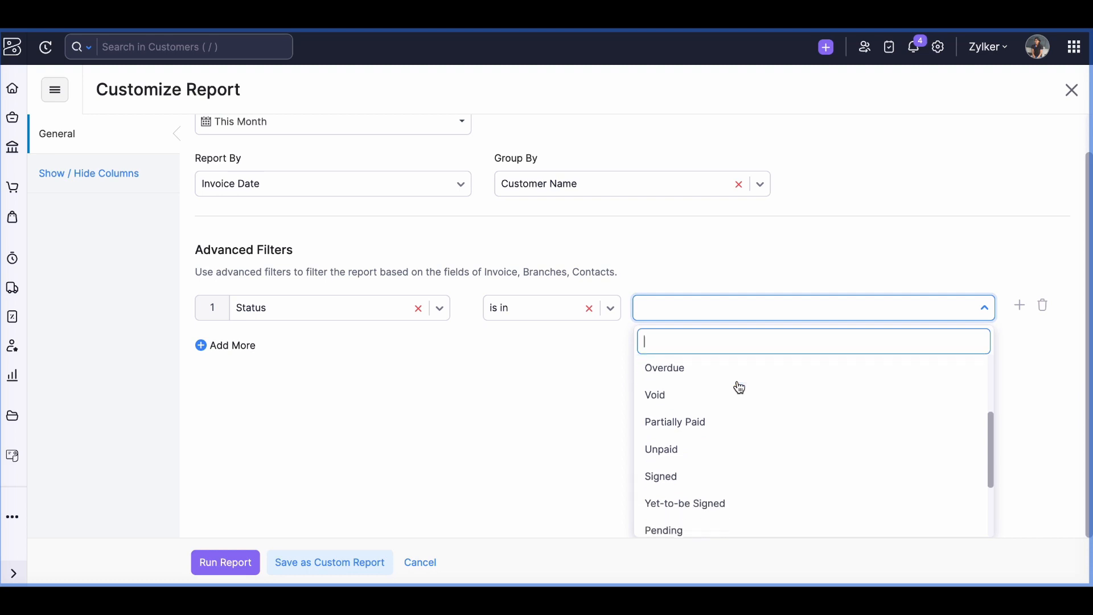
scroll(739, 386, up, 5)
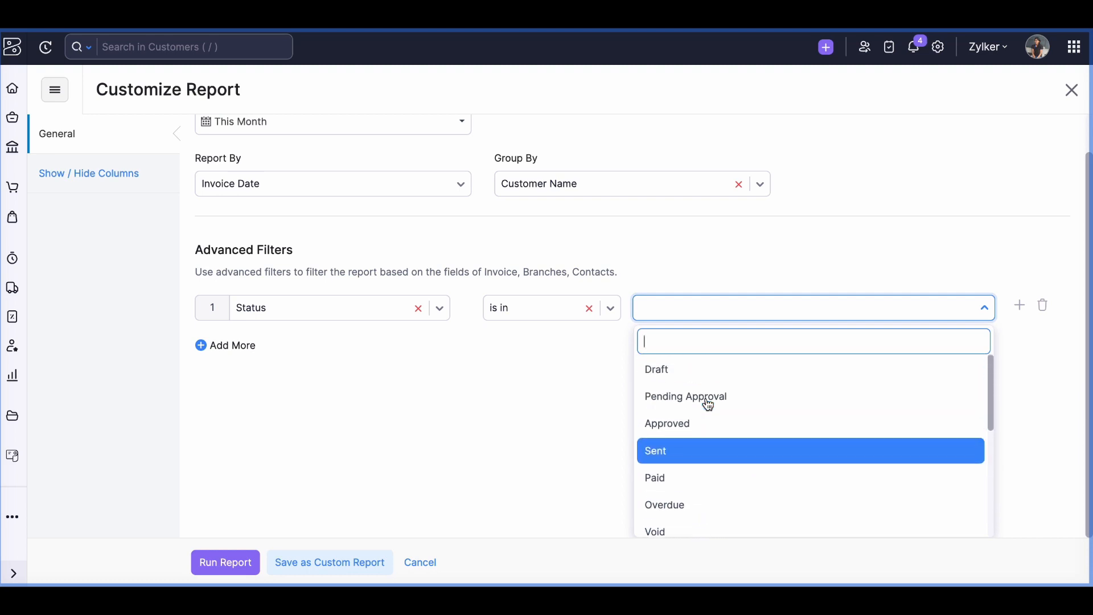
scroll(726, 493, down, 4)
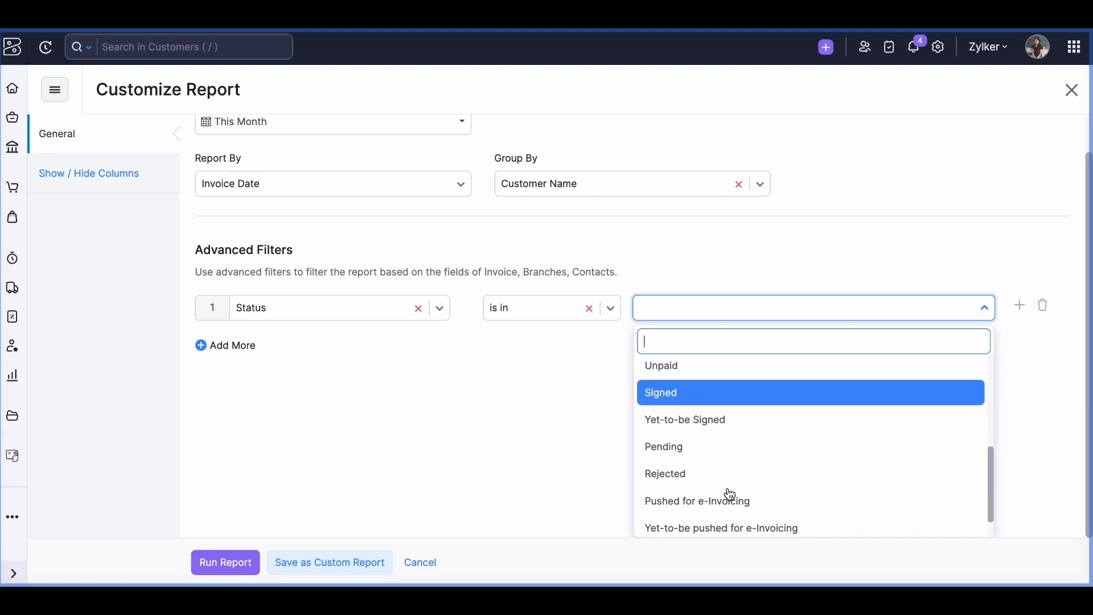
scroll(731, 494, up, 3)
click(675, 429)
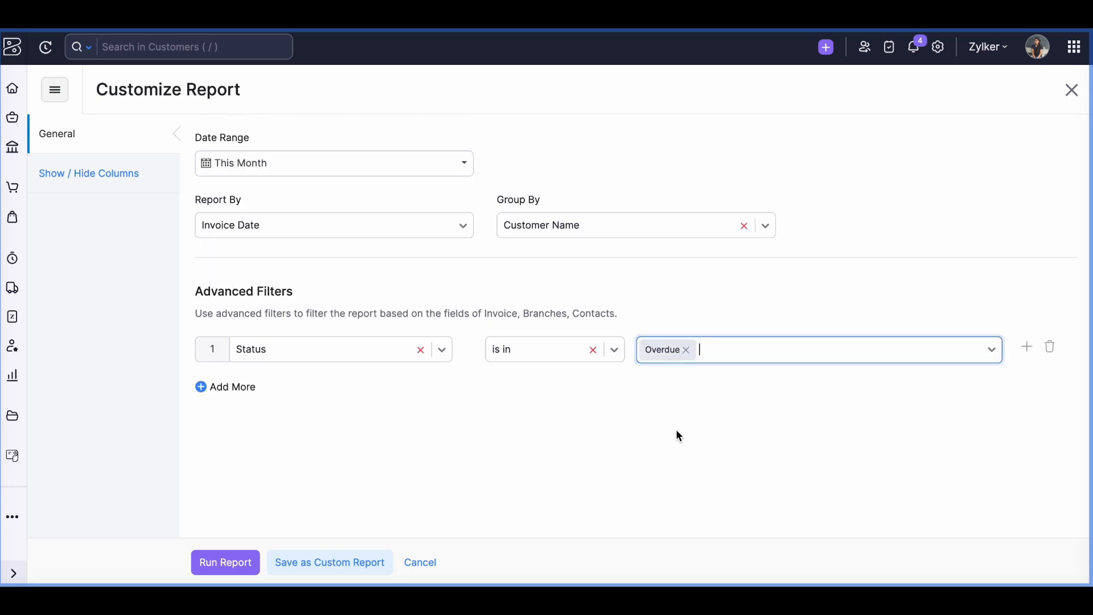
Add Paid to the status filter, run the report and look over the filtered invoices
click(740, 346)
scroll(742, 464, down, 2)
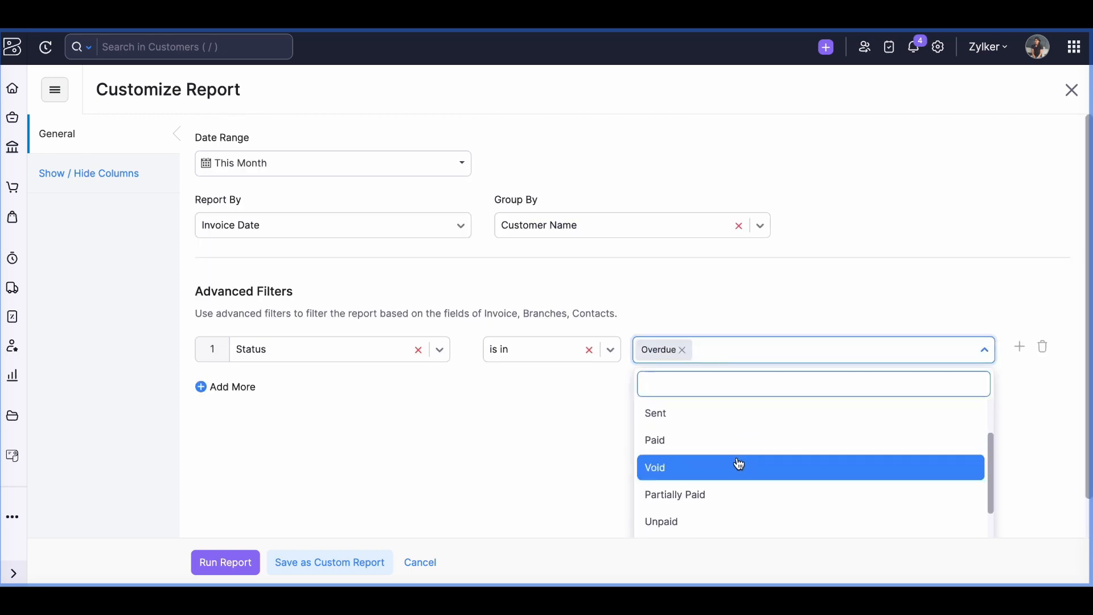
click(702, 446)
click(226, 562)
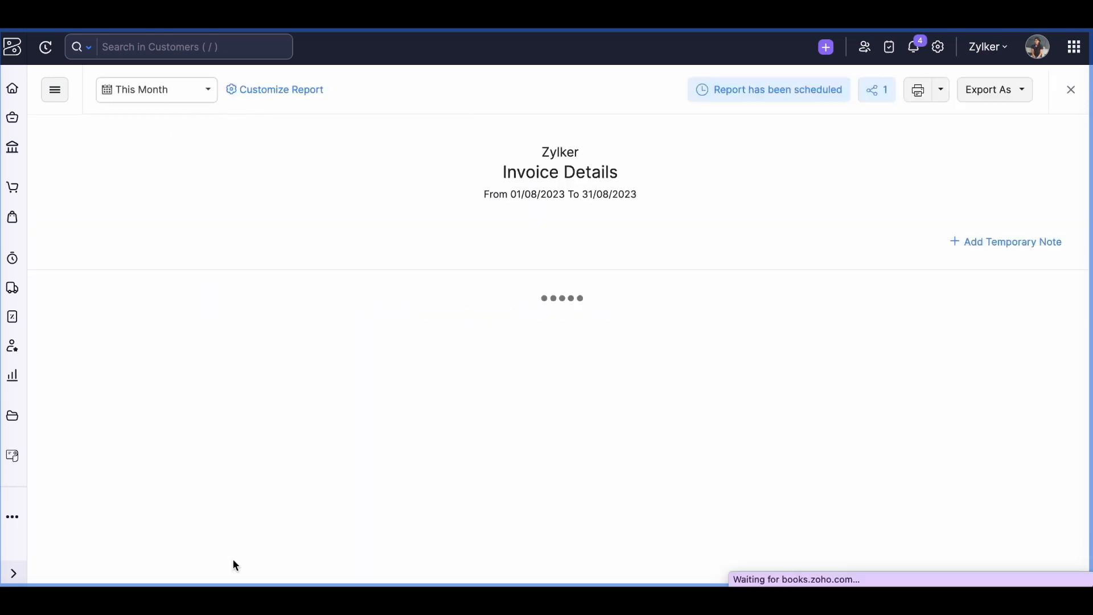
scroll(483, 444, down, 1)
scroll(434, 424, down, 7)
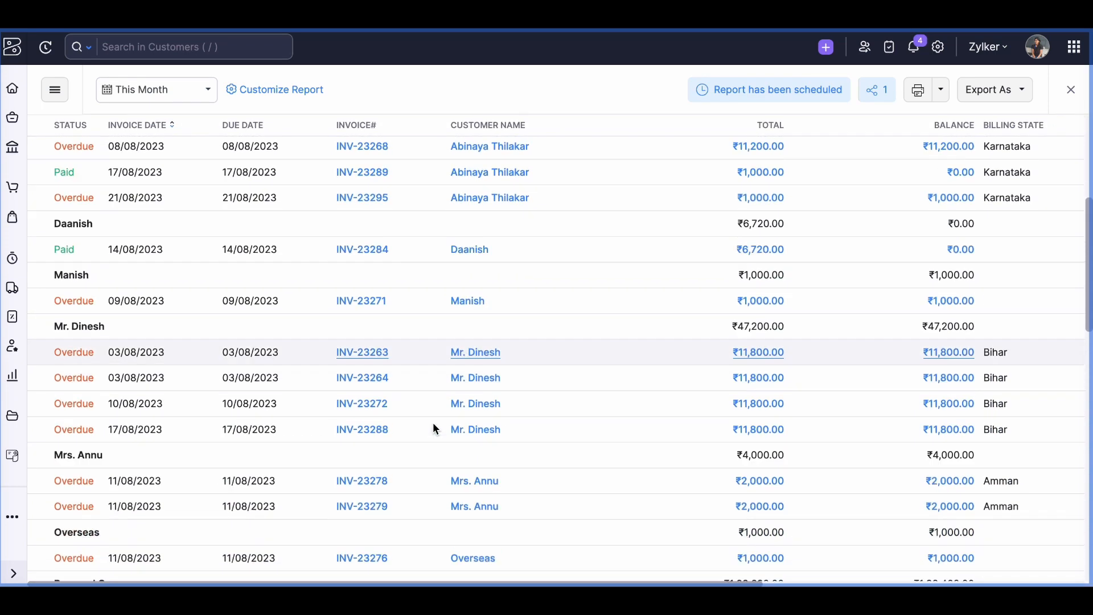
scroll(434, 424, up, 6)
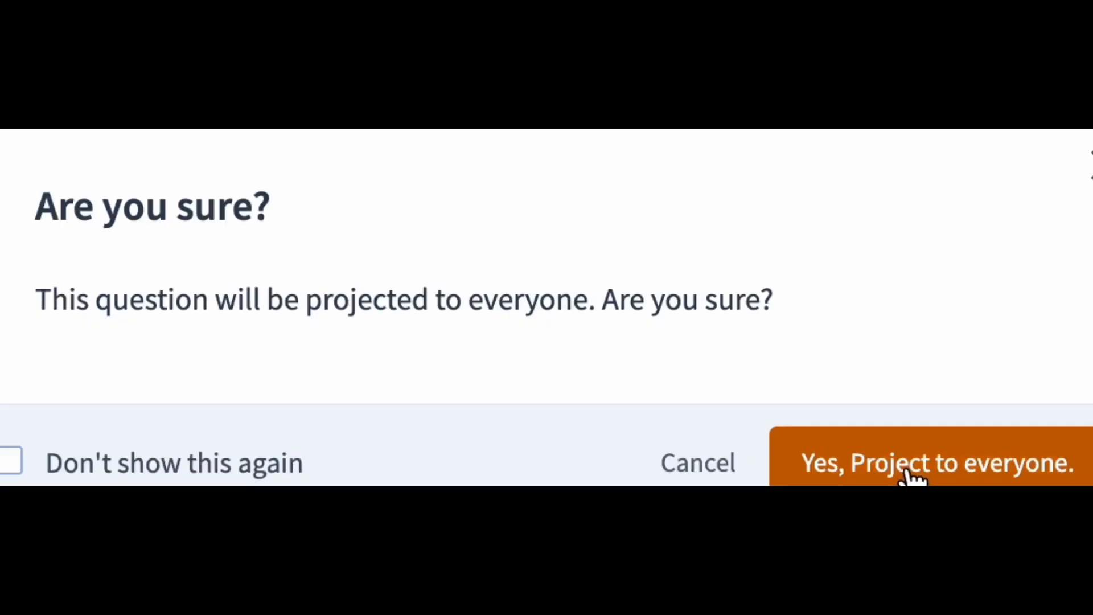
Switch to the webinar tool and confirm projecting the question to everyone
click(911, 476)
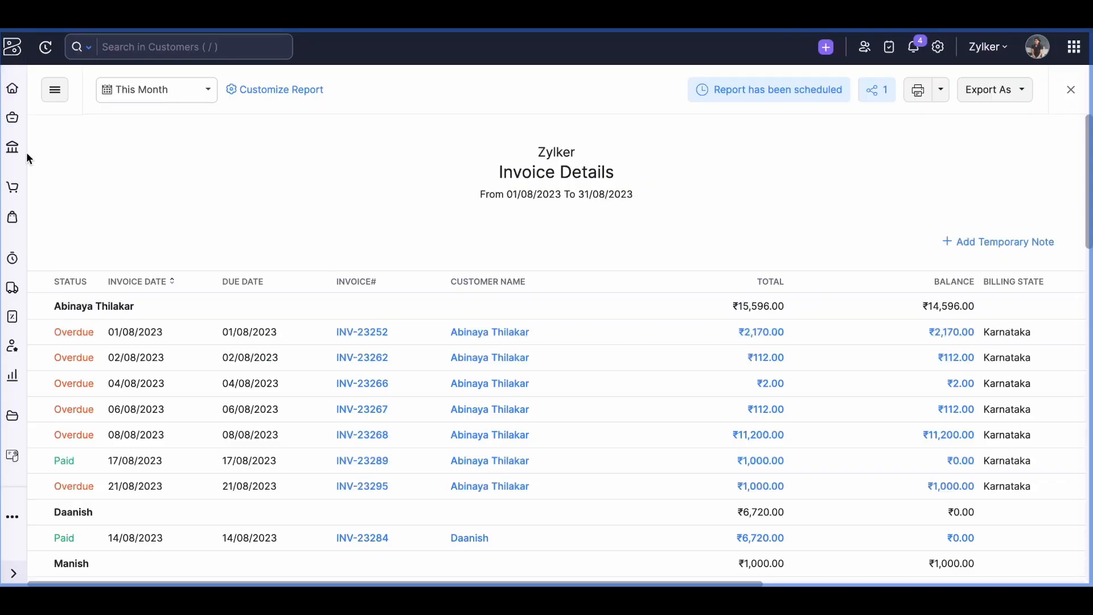
Start connecting a bank account for automatic feeds with Yodlee as provider, agreeing to the end user terms
click(13, 146)
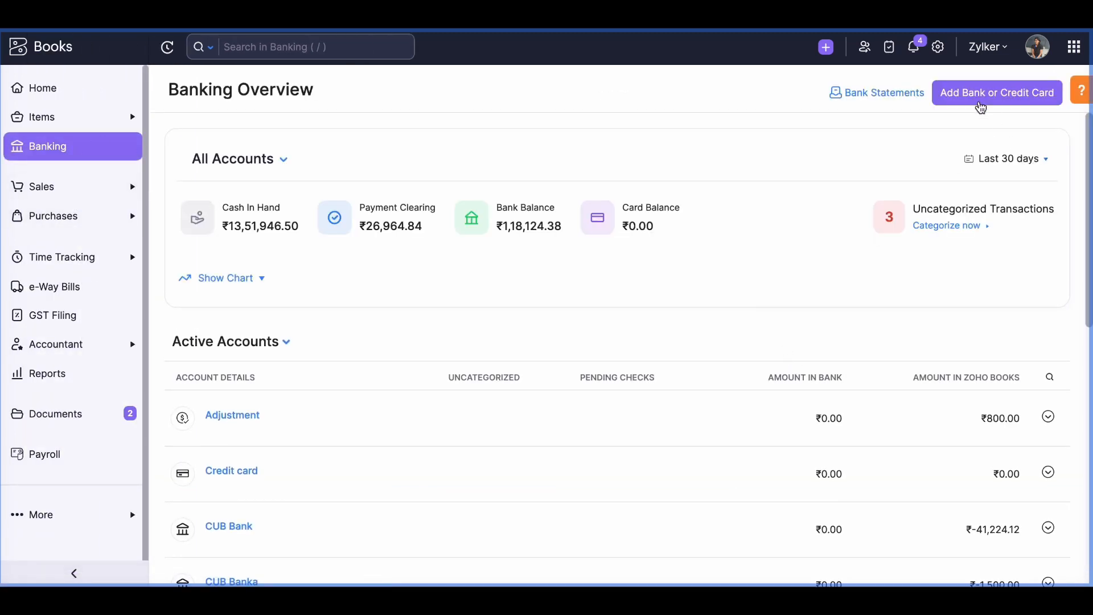
click(983, 103)
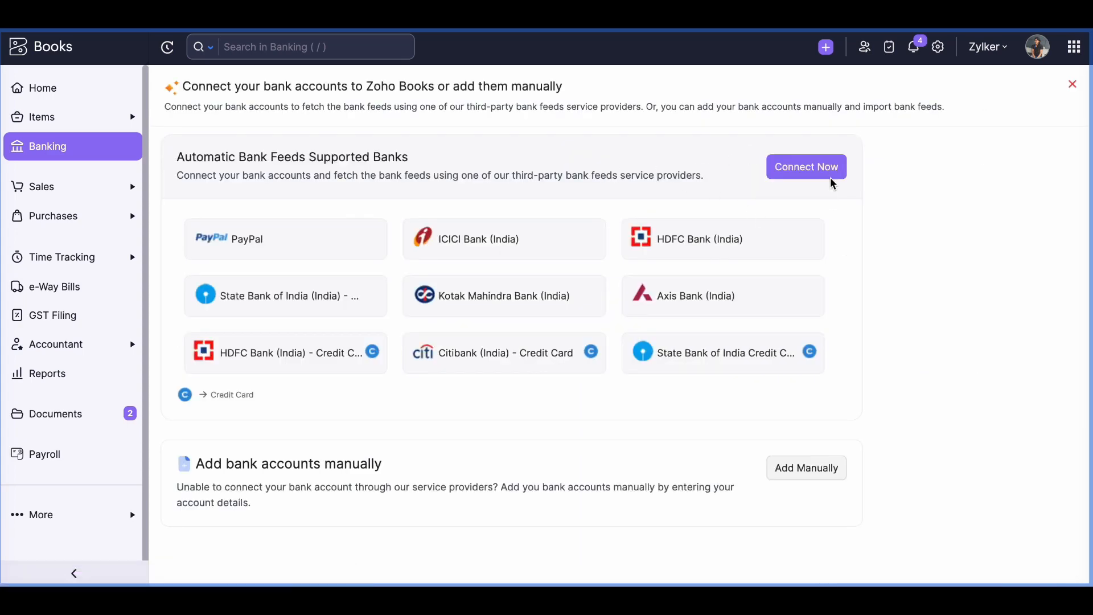
click(804, 167)
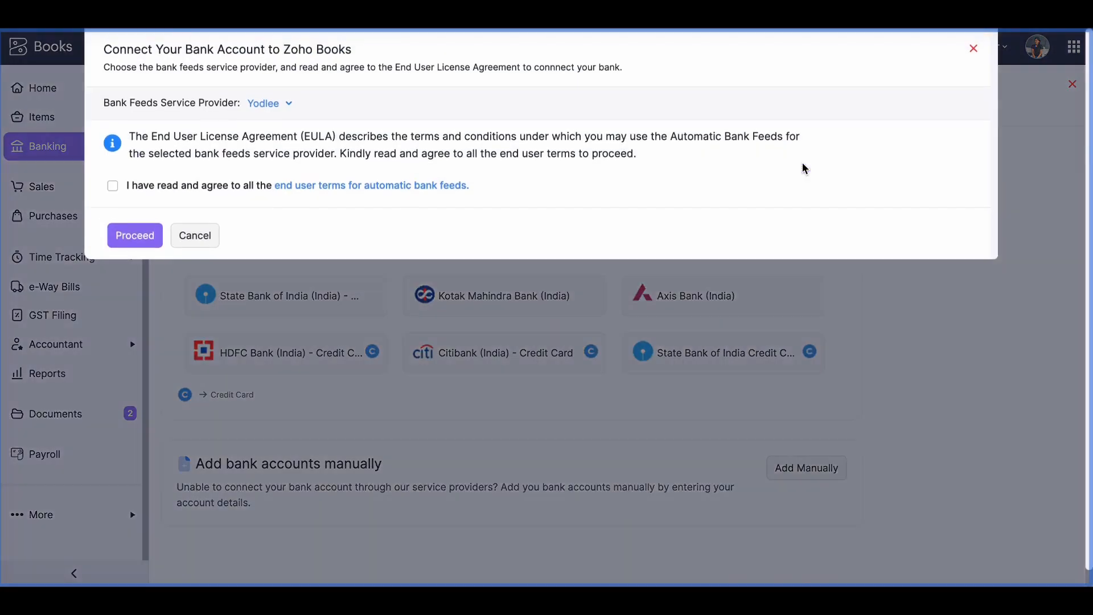
click(112, 186)
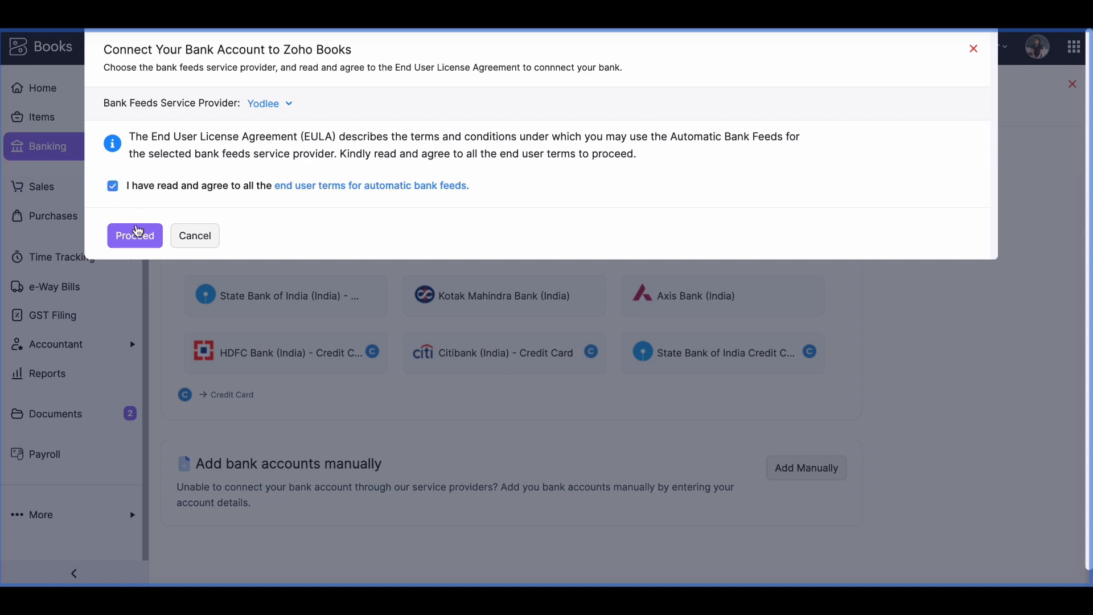
click(136, 235)
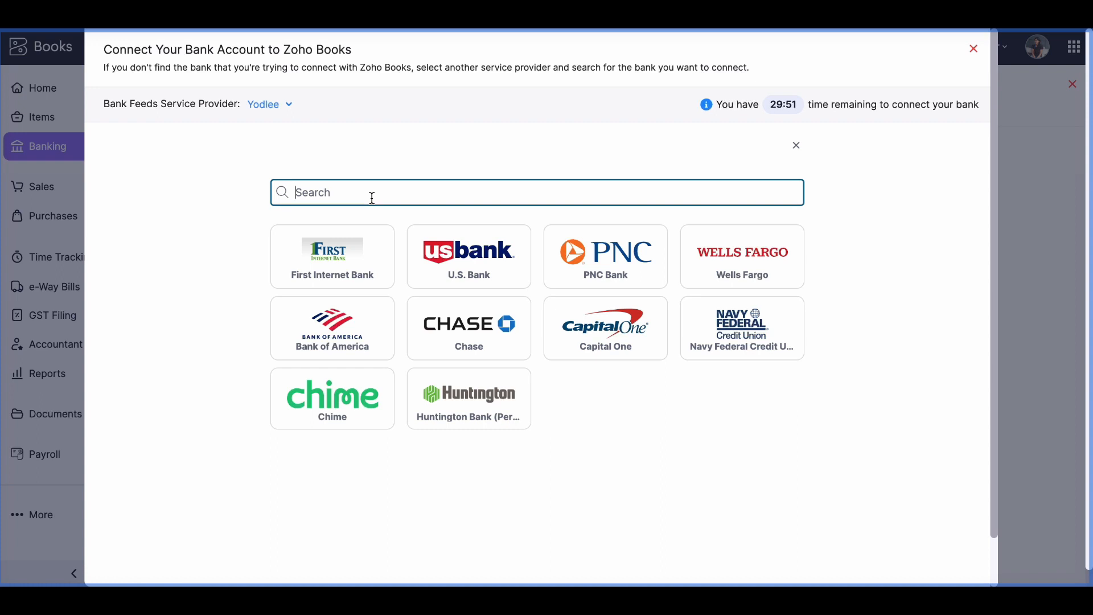
text(state)
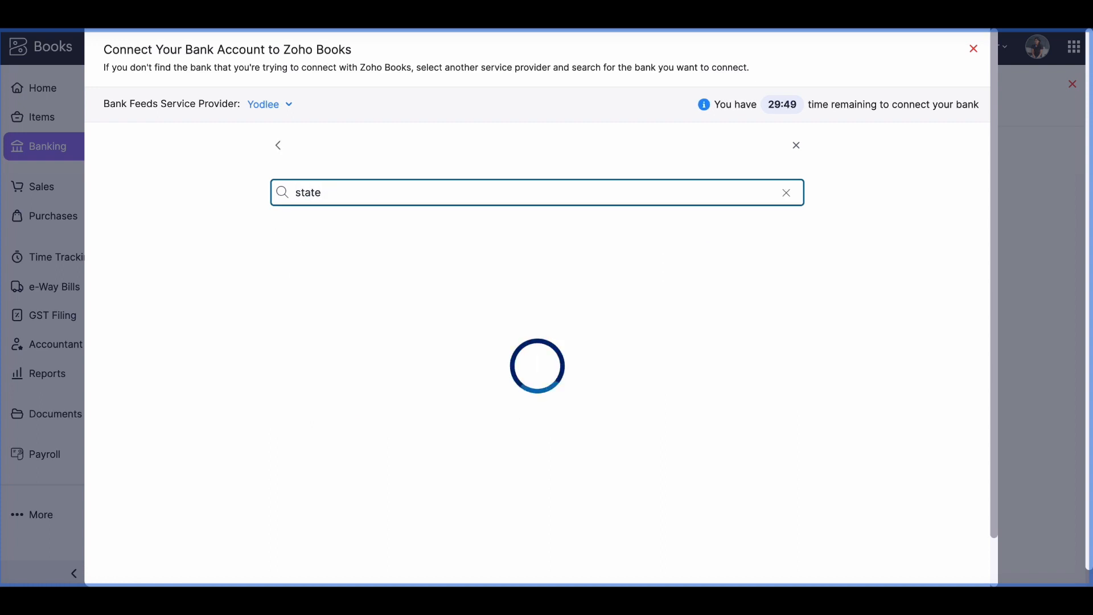
key(BackSpace)
key(BackSpace)
key(BackSpace)
key(BackSpace)
key(BackSpace)
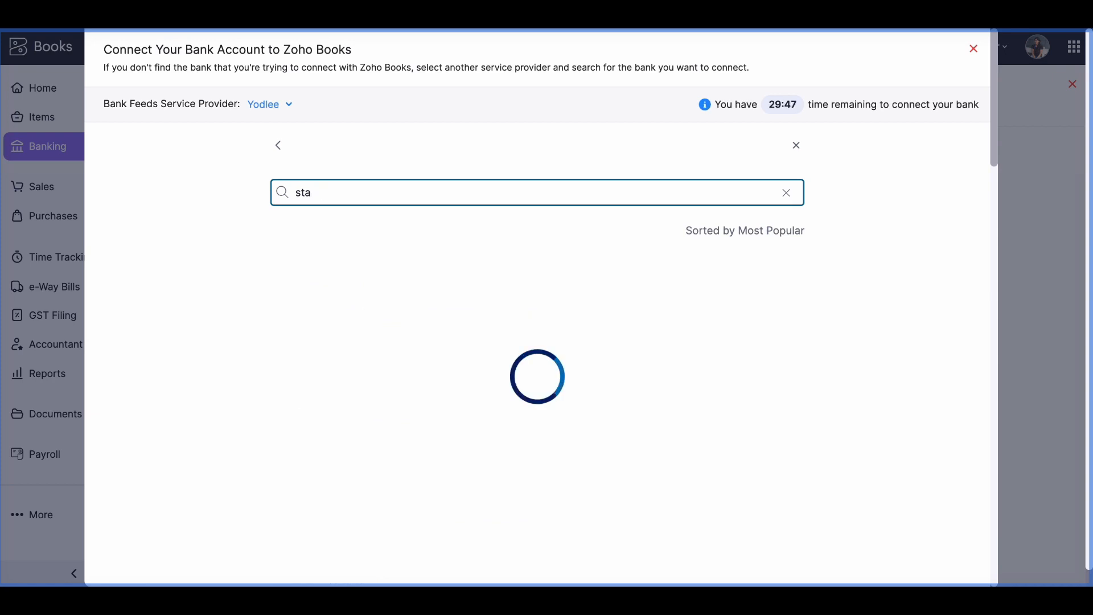
Search the provider's banks for "union", choose Union Bank and look over its sign-in form
text(union)
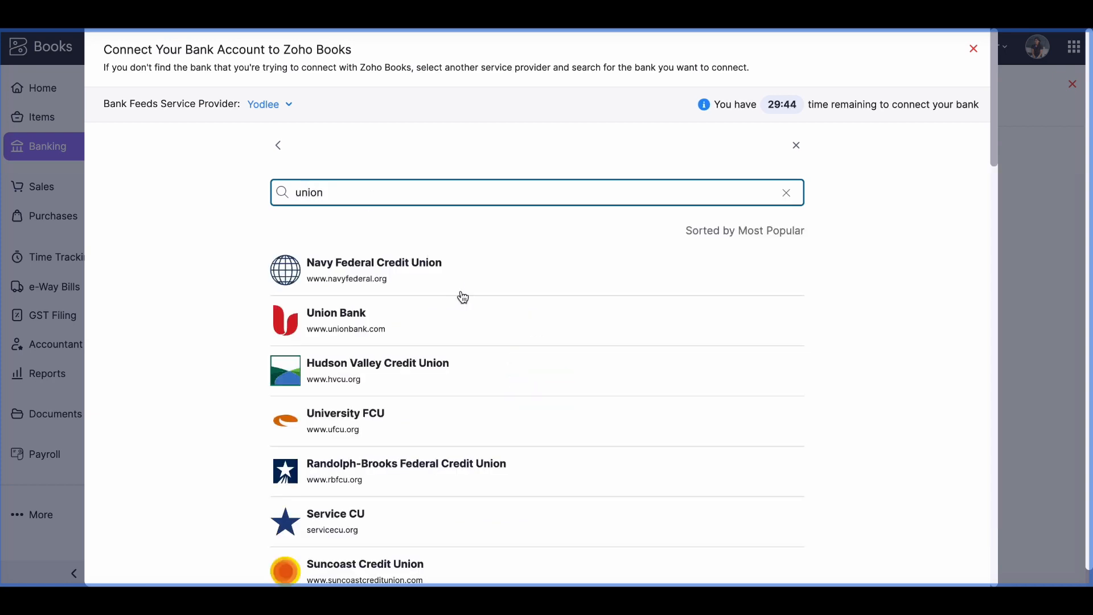
click(364, 314)
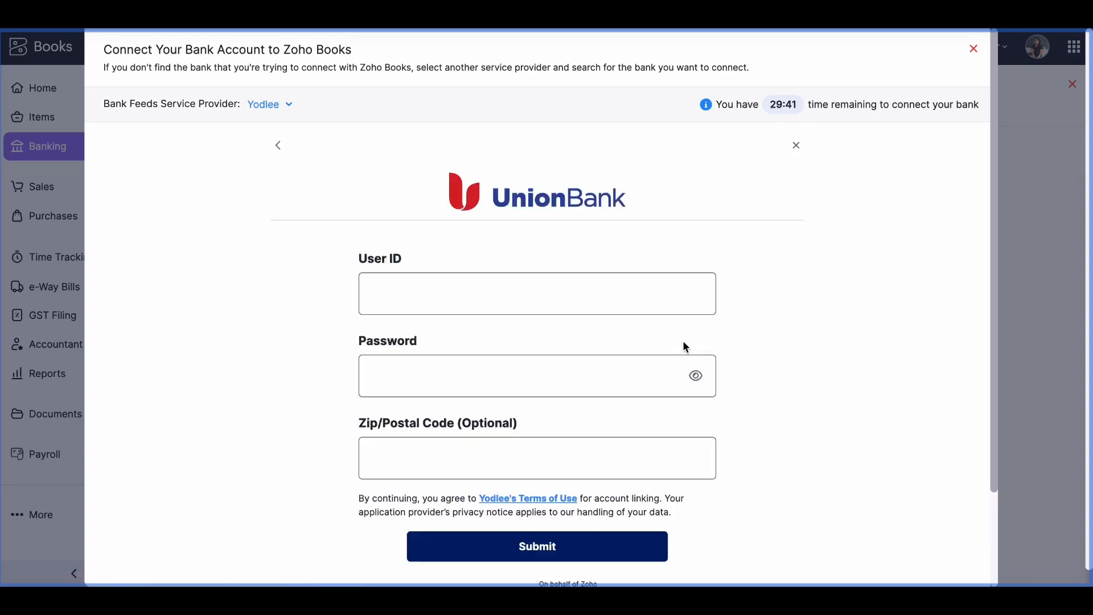
click(570, 302)
scroll(520, 376, down, 3)
scroll(622, 426, up, 2)
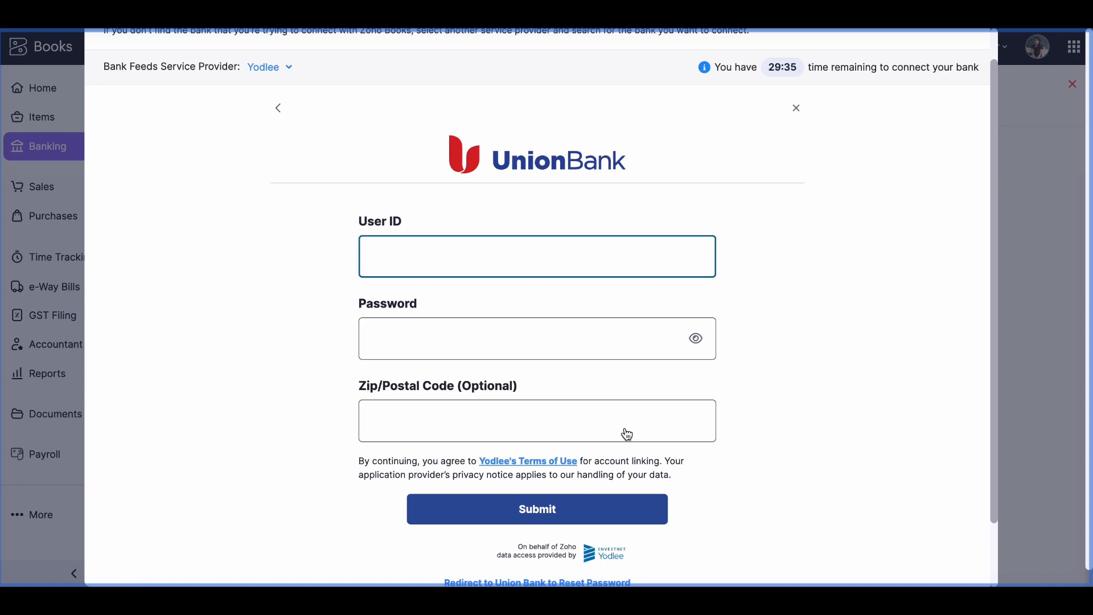
scroll(627, 434, up, 1)
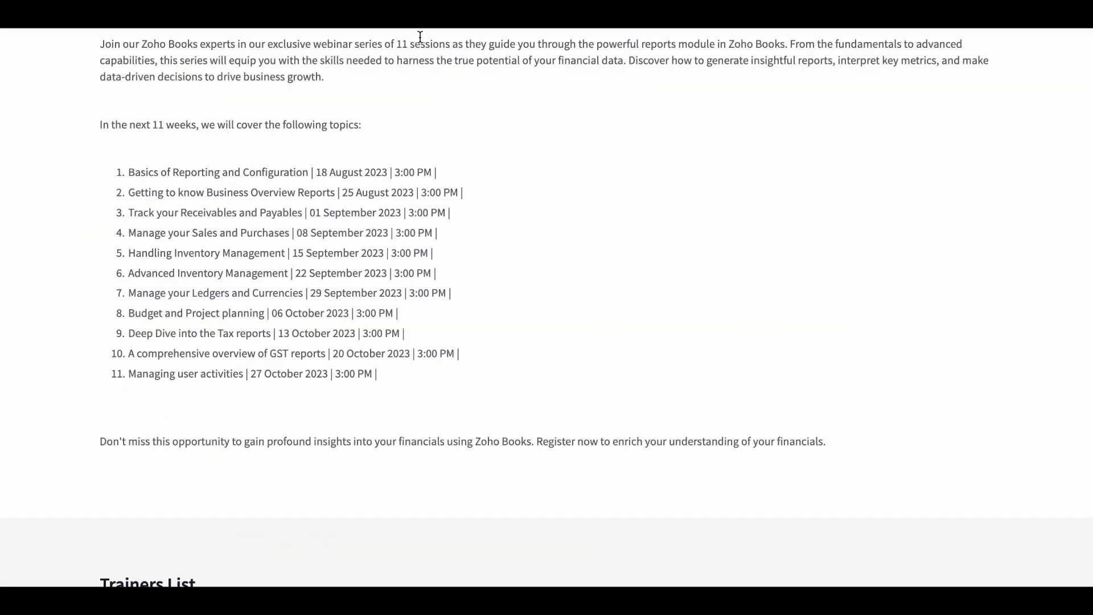
Switch to the webinar registration page and look over the session details and topic list
scroll(455, 203, up, 3)
scroll(455, 204, up, 10)
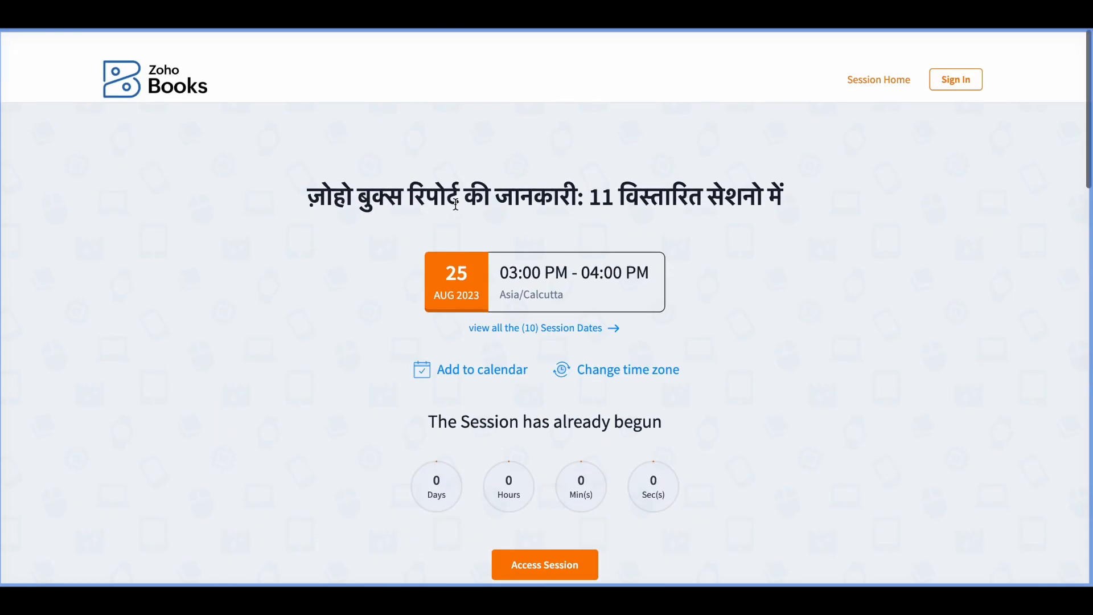
scroll(610, 310, down, 10)
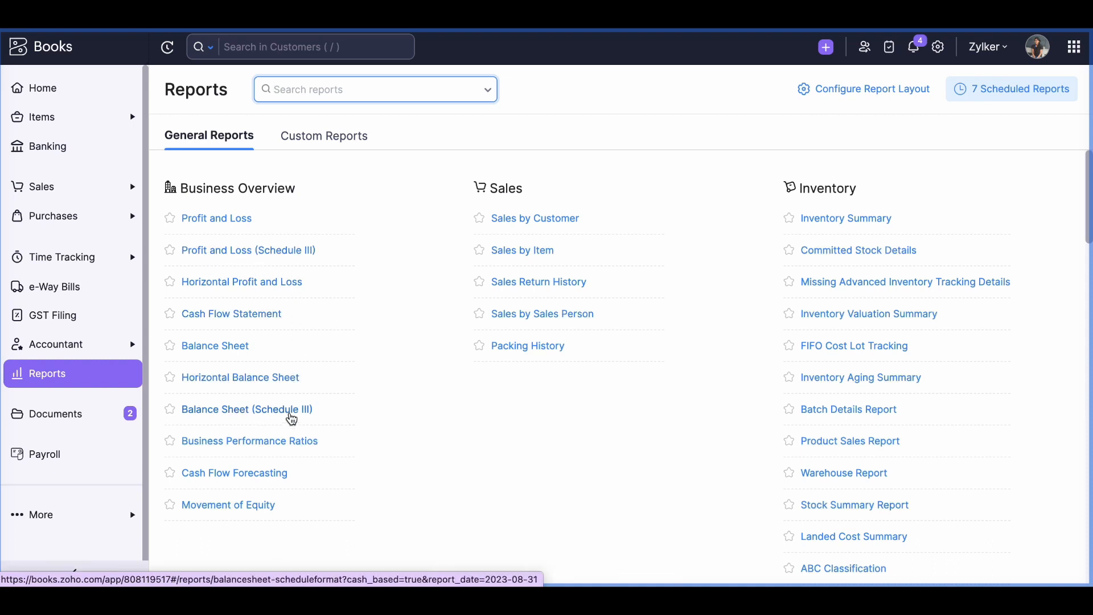
Open the Profit and Loss (Schedule III) report, examine its accounts mapping and close the mapping without saving
click(231, 249)
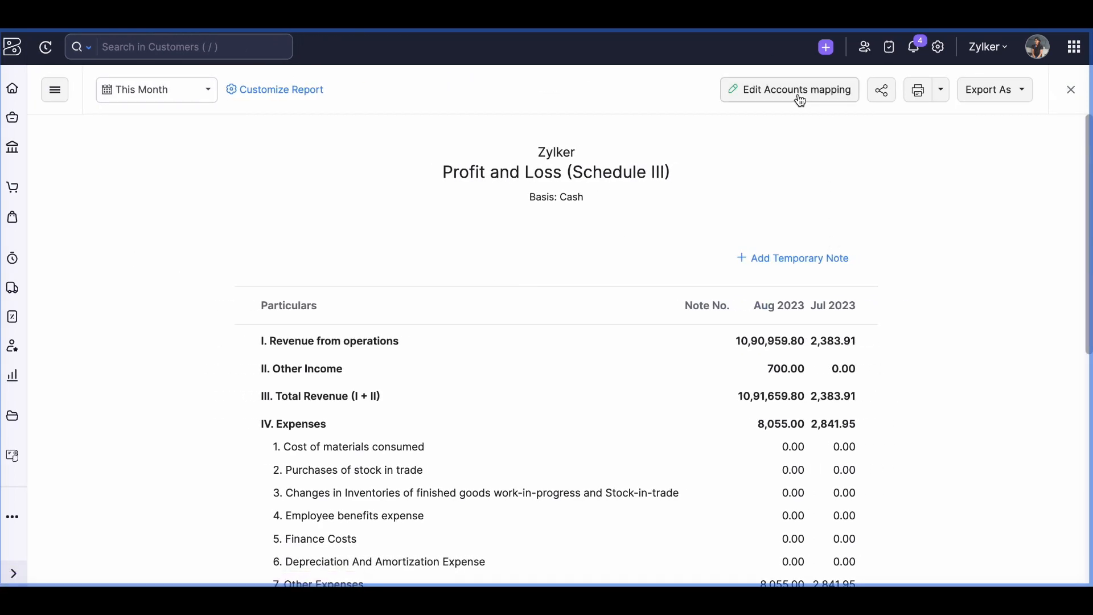
click(798, 93)
scroll(721, 334, down, 15)
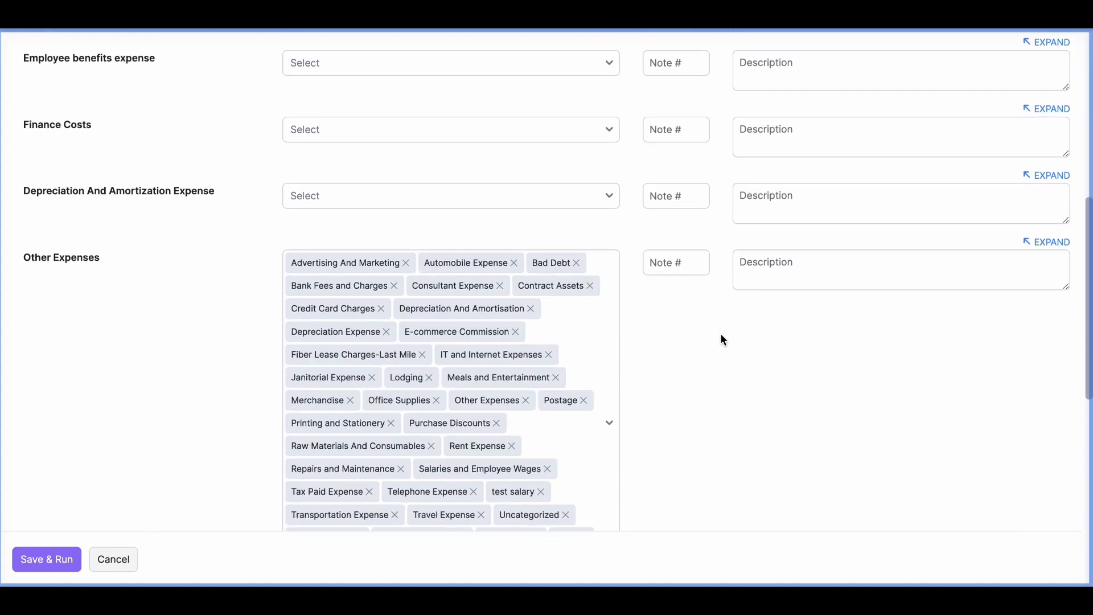
scroll(721, 334, up, 13)
scroll(720, 333, up, 3)
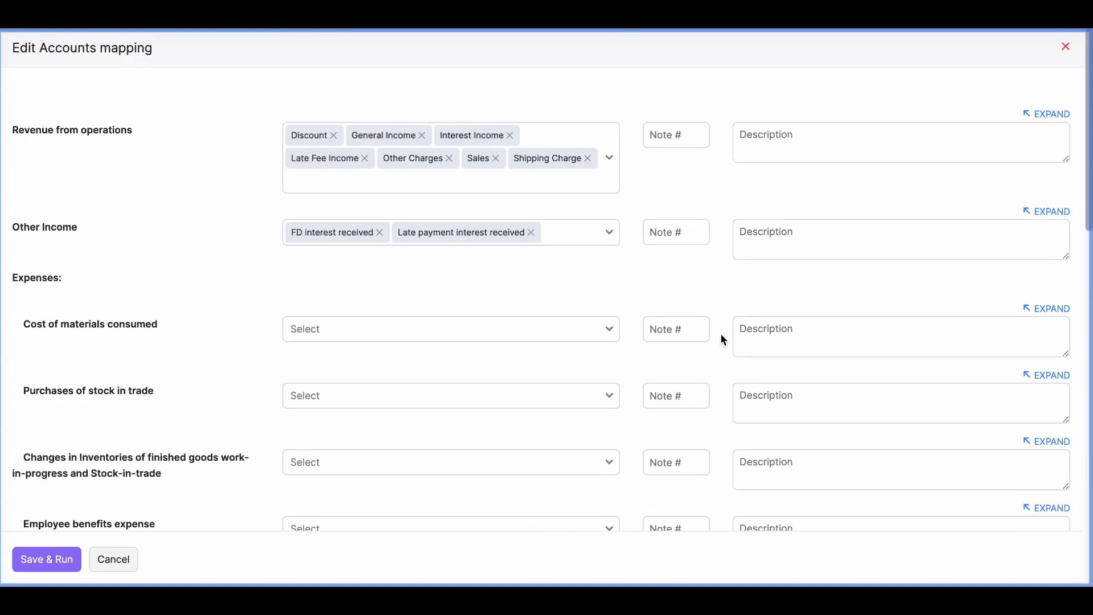
scroll(720, 333, down, 5)
click(114, 560)
Open the Profit and Loss report for customization and set its date range to This Month
click(24, 380)
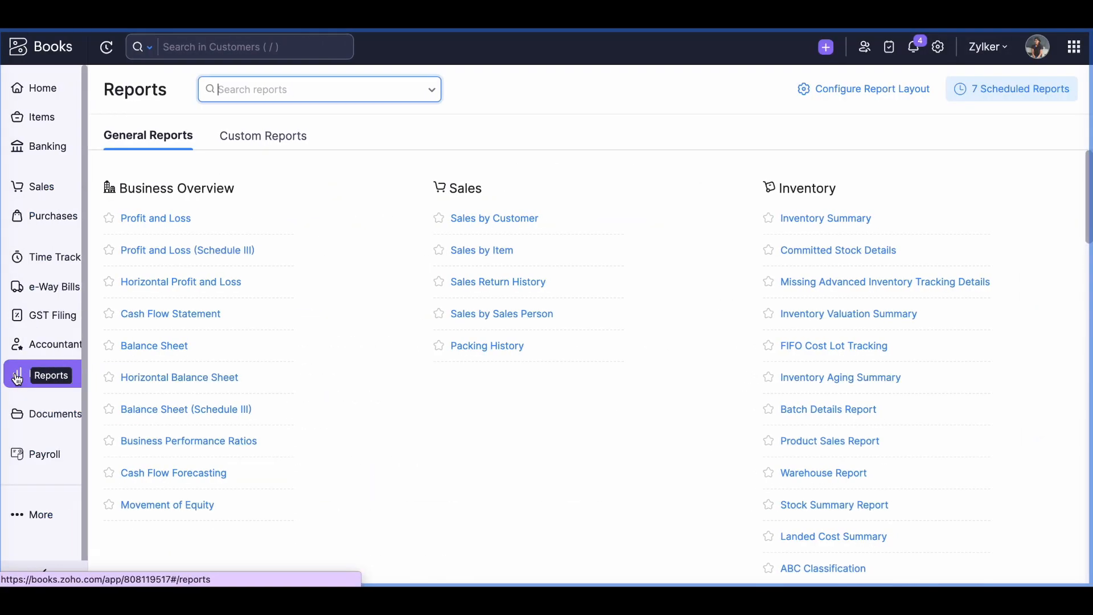
click(218, 218)
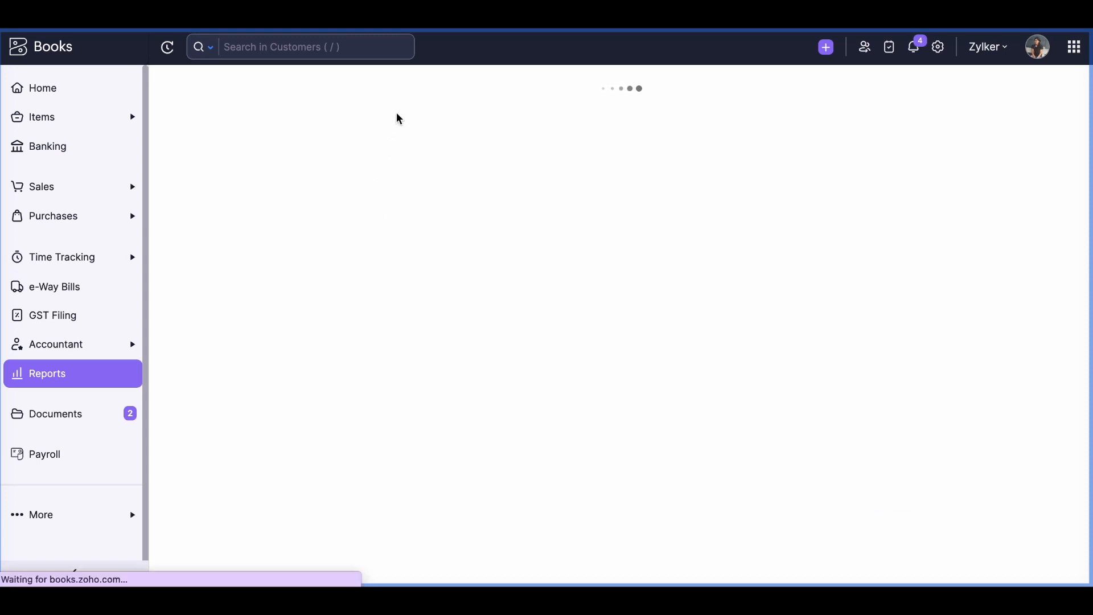
click(281, 91)
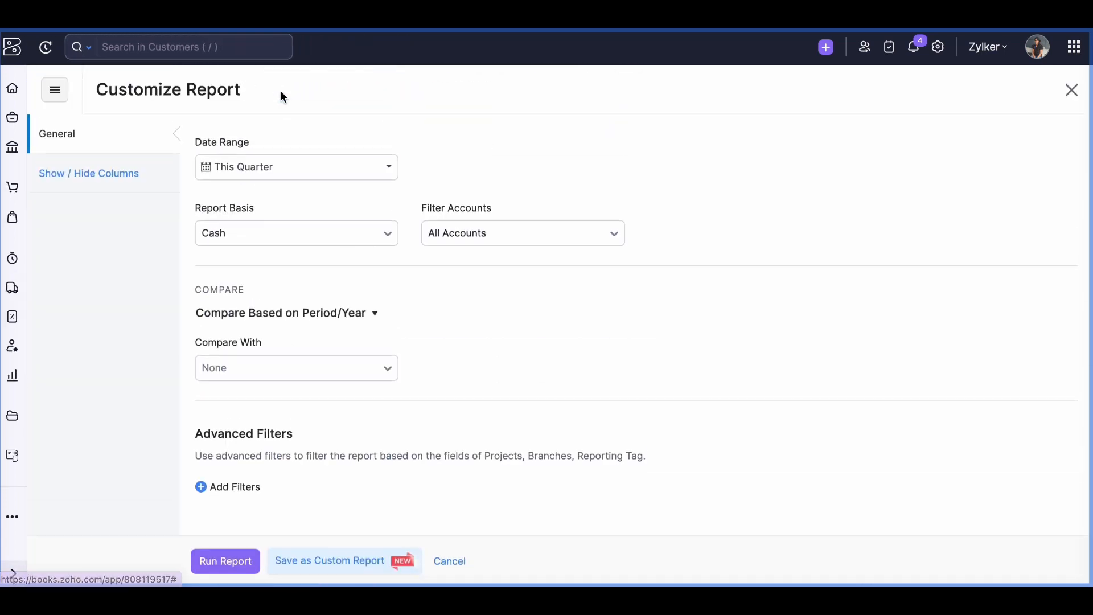
click(248, 173)
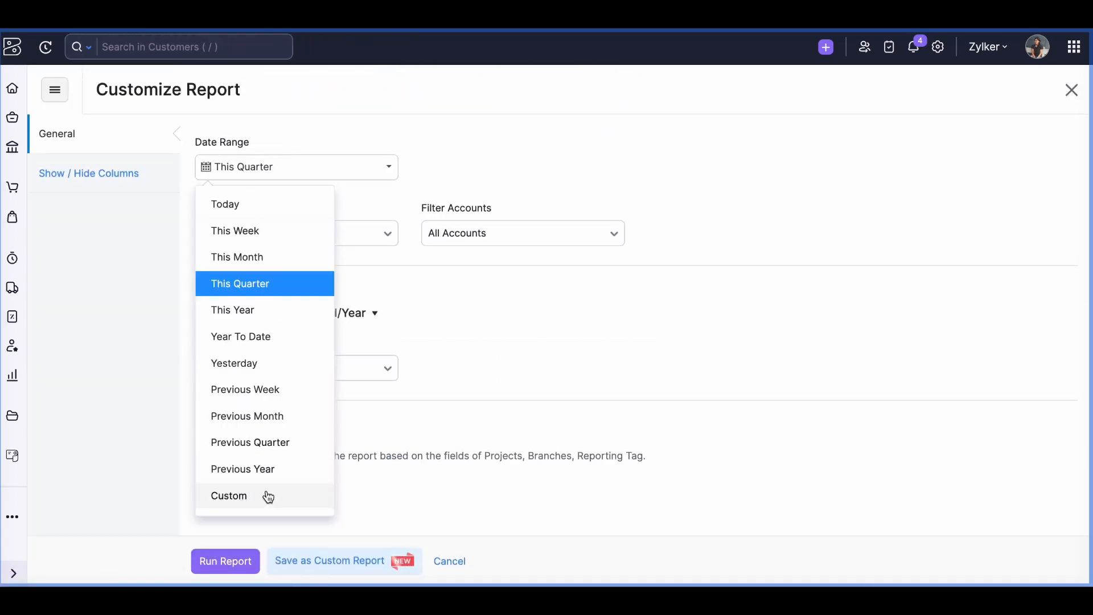
click(260, 258)
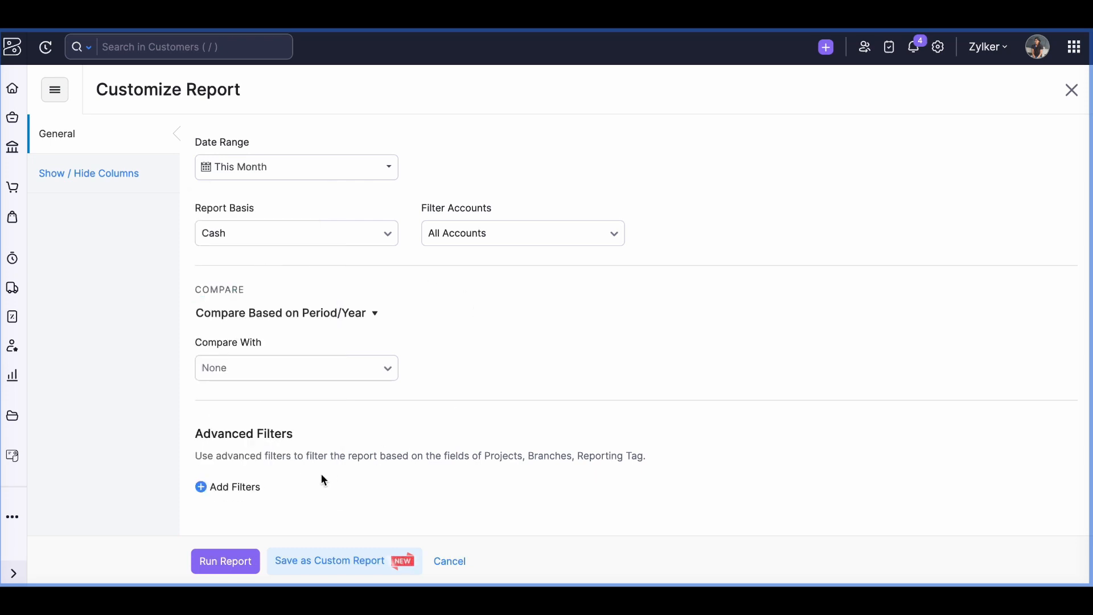
Run the report compared by reporting tags, with all Location and Department values selected, and look over the comparison columns
click(370, 323)
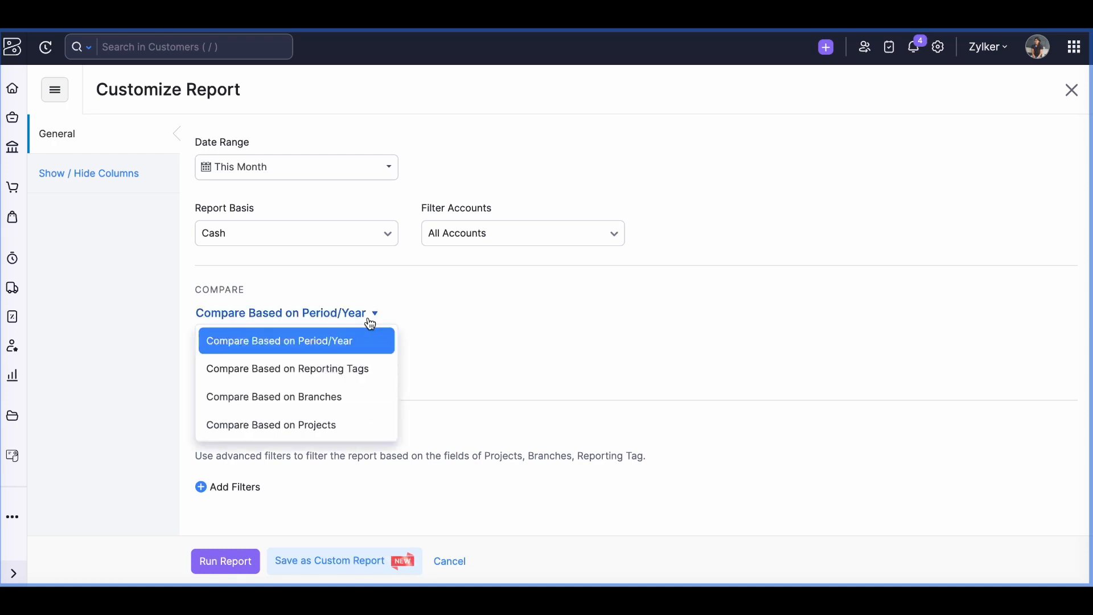
click(317, 369)
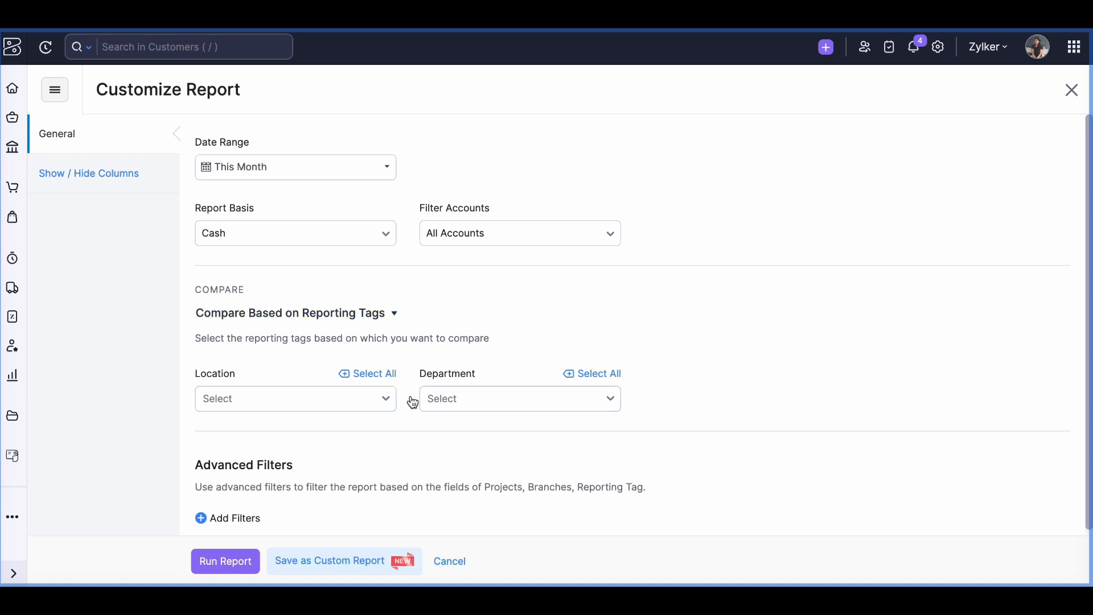
click(324, 397)
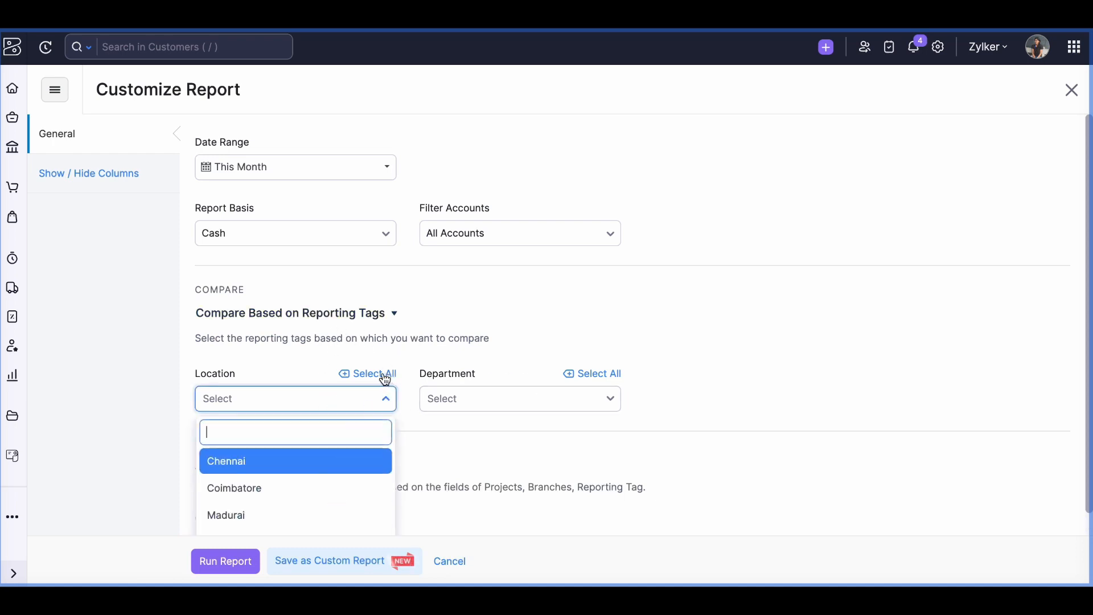
click(385, 376)
click(599, 374)
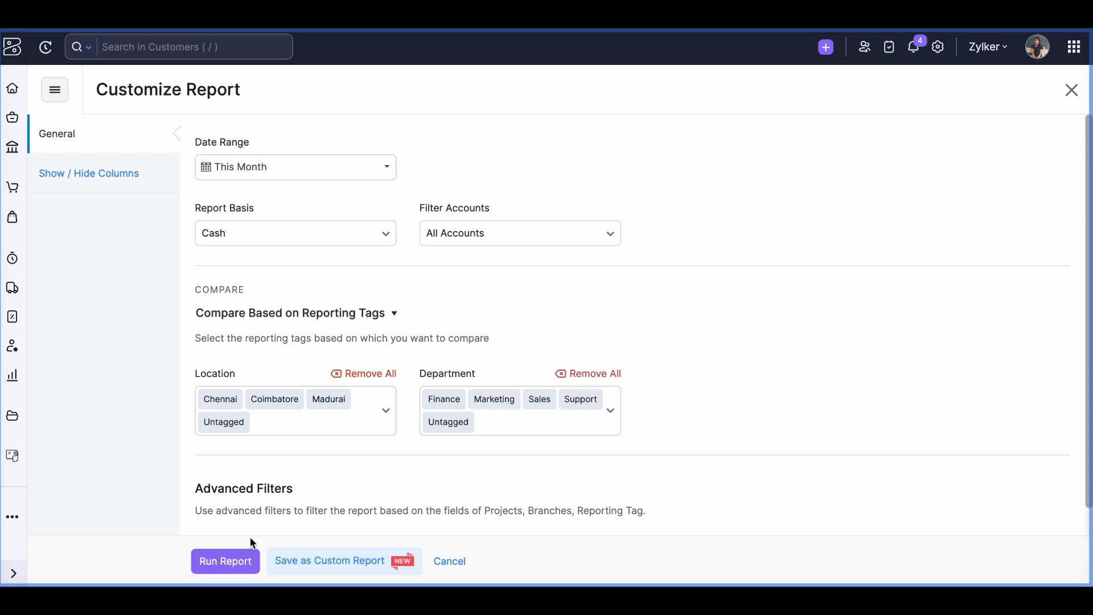
click(226, 562)
scroll(428, 368, down, 2)
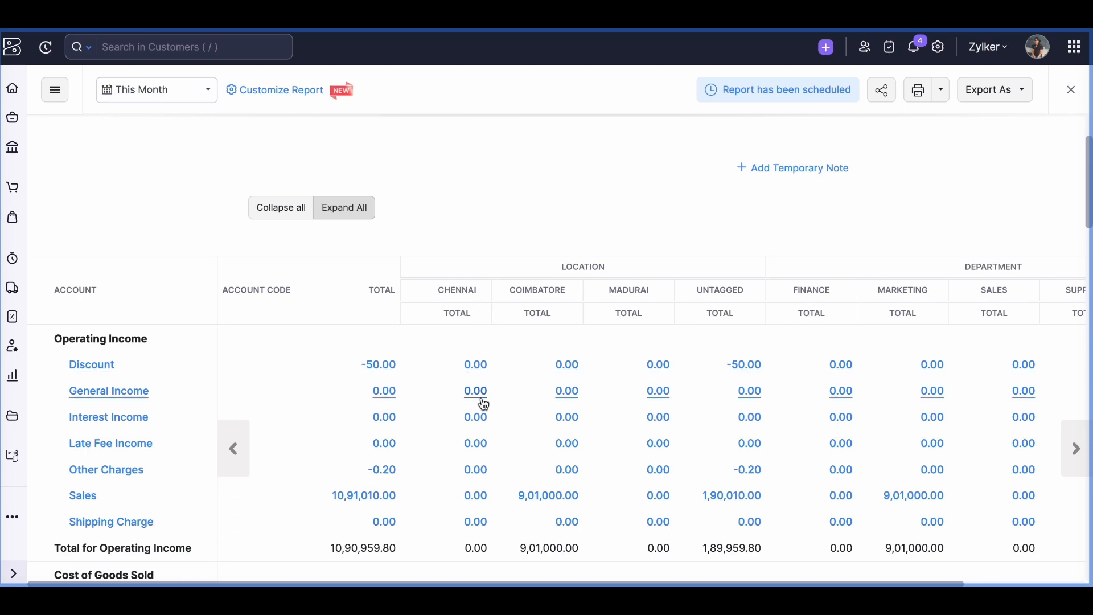
scroll(561, 569, down, 5)
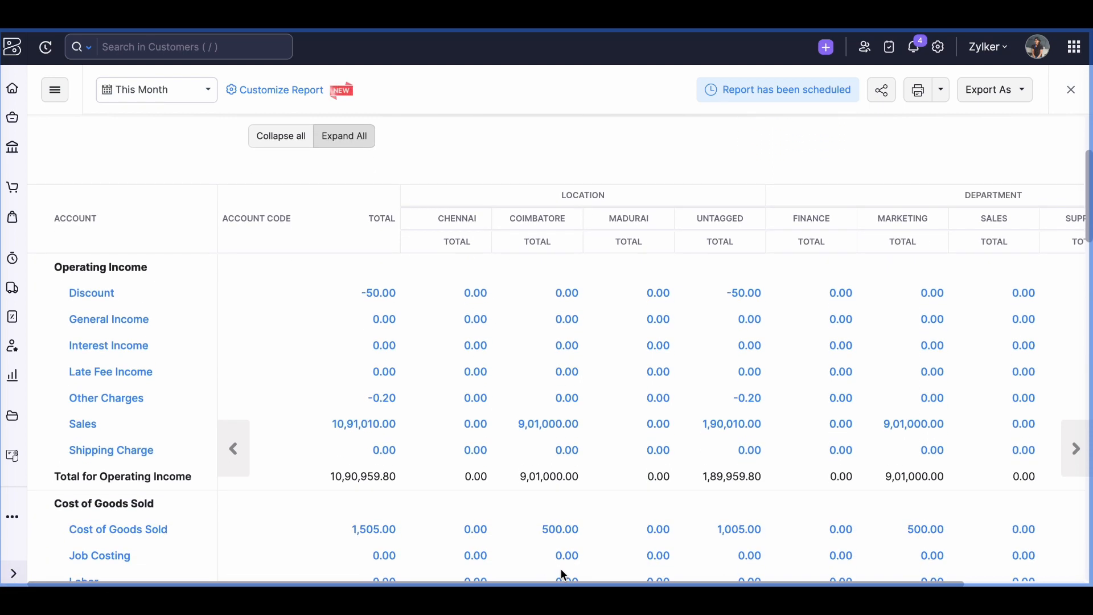
scroll(562, 575, up, 4)
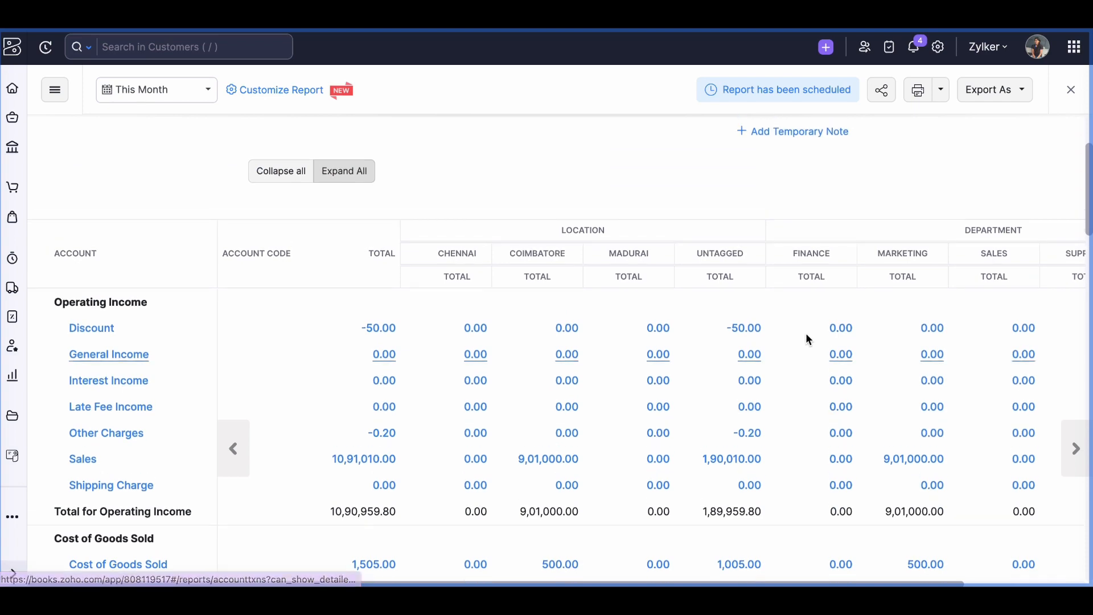
scroll(805, 335, up, 2)
scroll(805, 332, right, 2)
scroll(805, 334, left, 4)
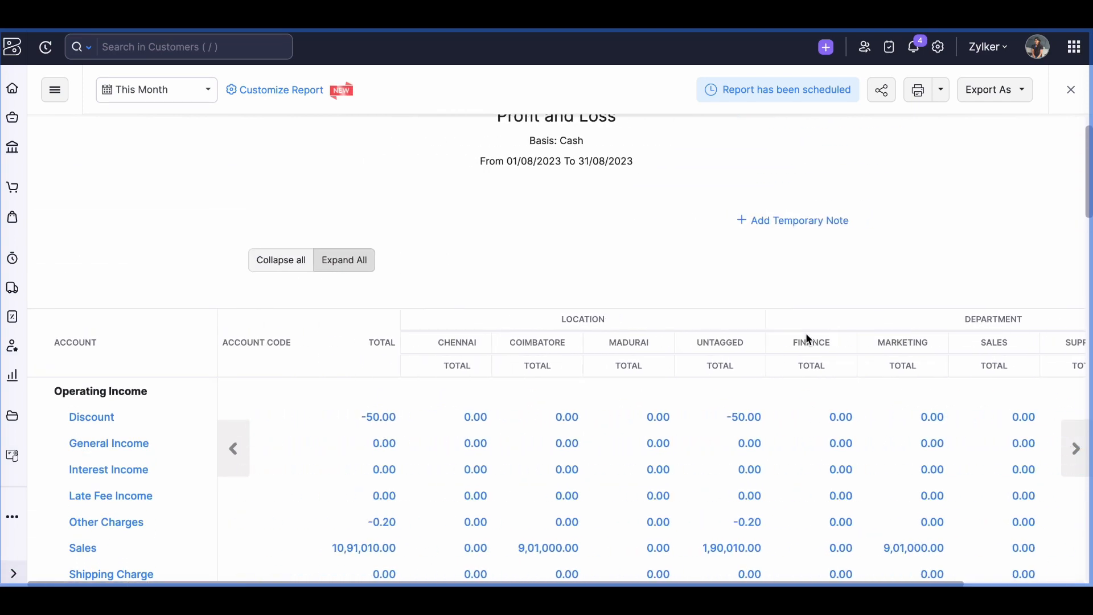
Customize the report again, clearing all Location and Department tags and basing the comparison on Period/Year
click(282, 91)
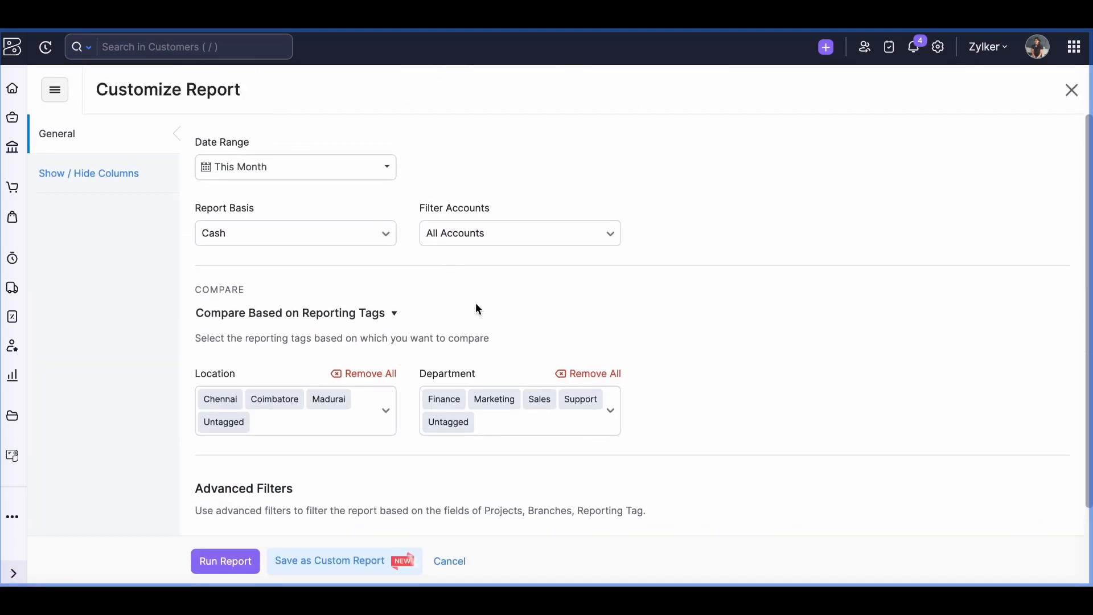
click(376, 378)
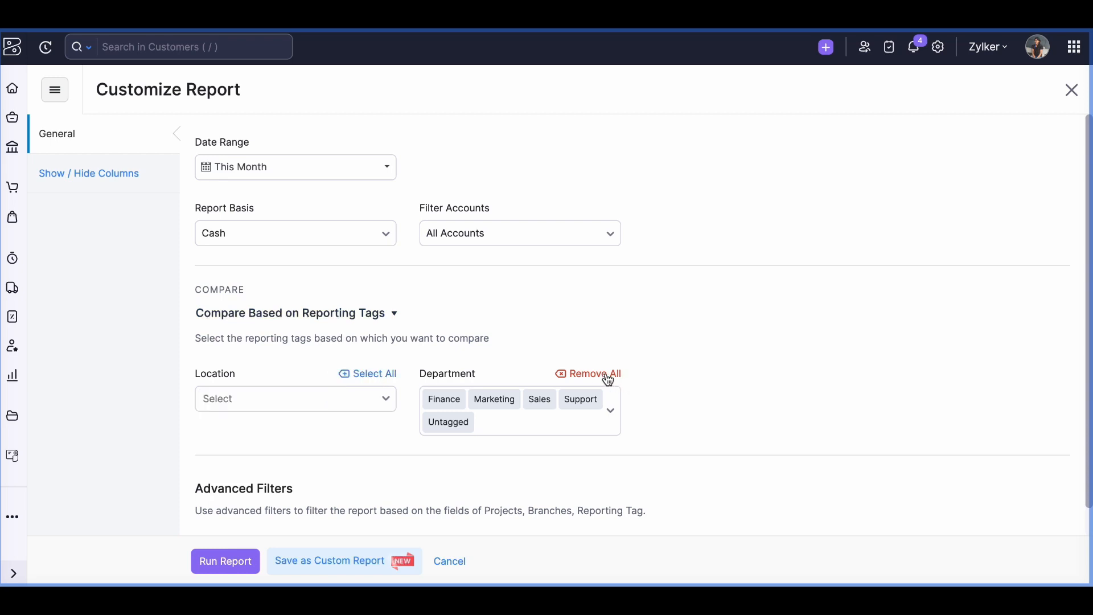
click(589, 375)
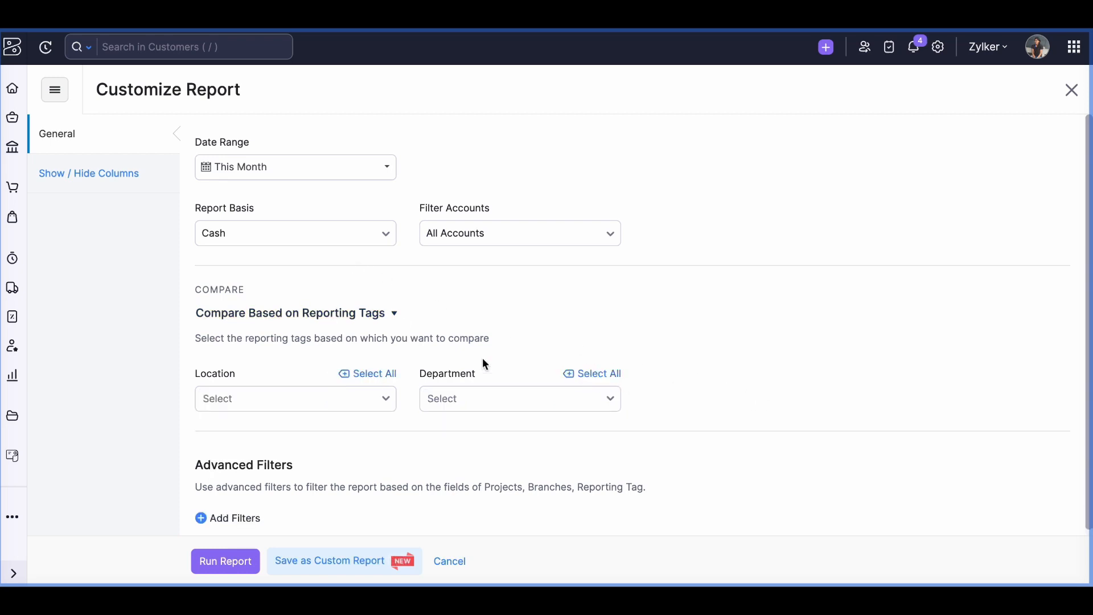
click(342, 314)
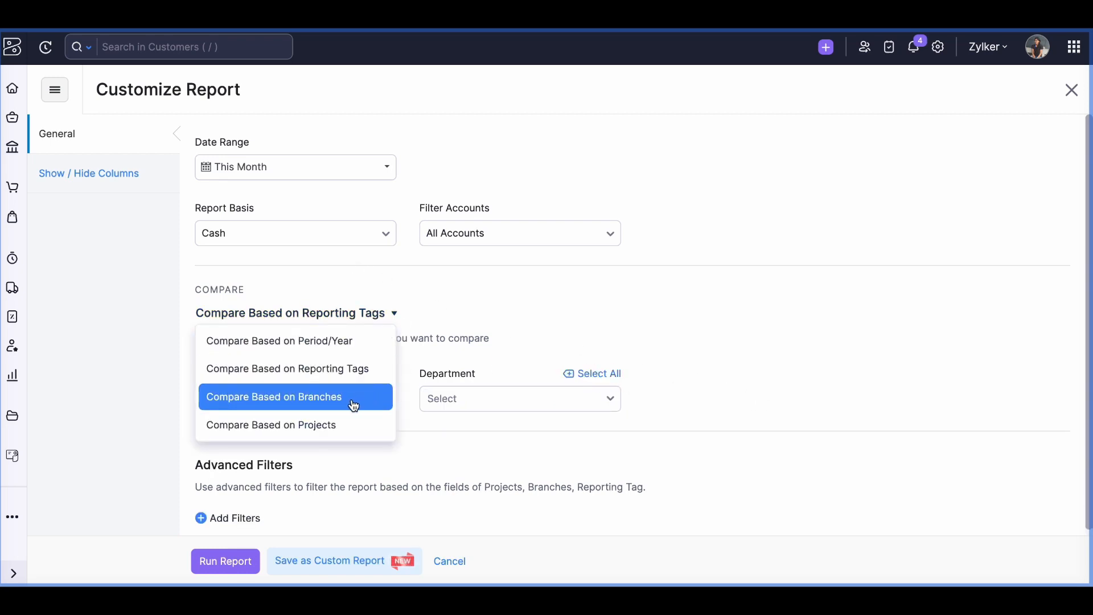
click(344, 341)
Set the period comparison to compare with Previous Year(s)
click(371, 380)
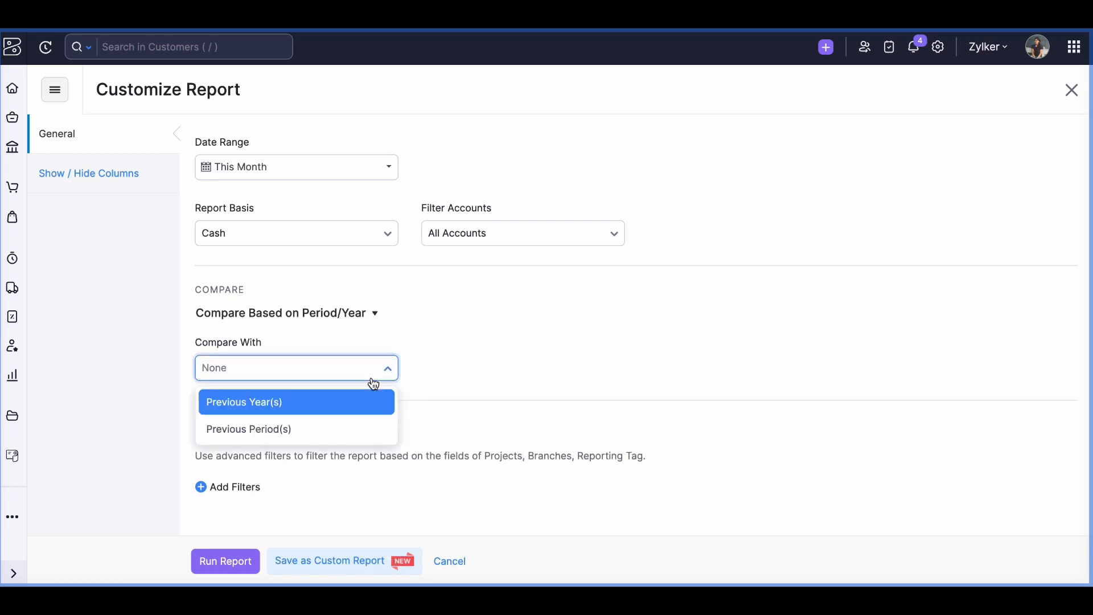
click(353, 414)
click(360, 379)
click(340, 404)
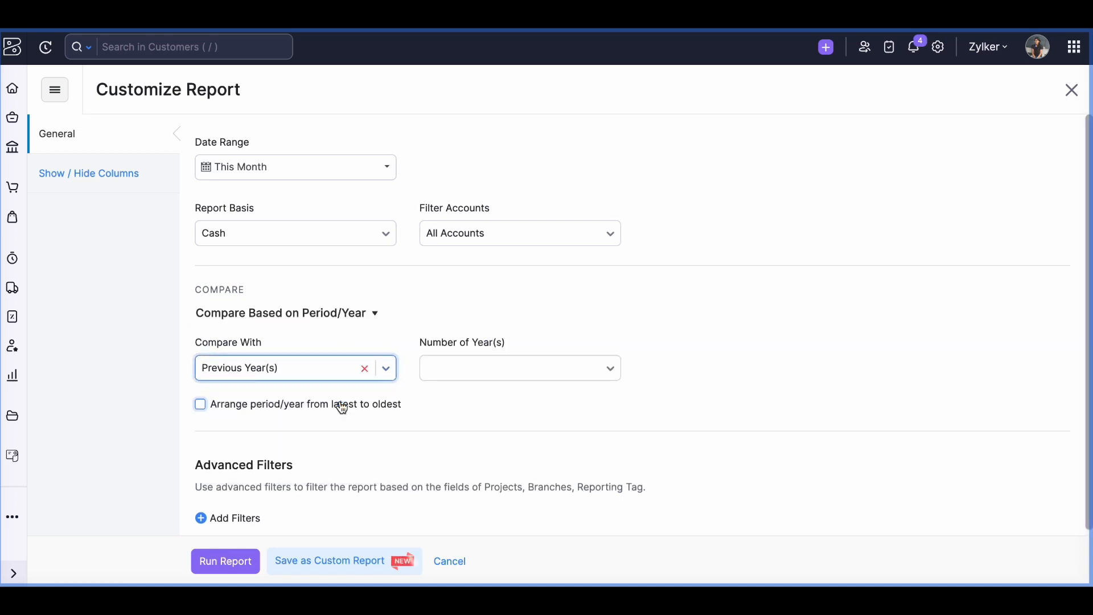
Set the comparison to 2 previous years and add an advanced filter where Location is in Chennai
click(447, 375)
click(443, 421)
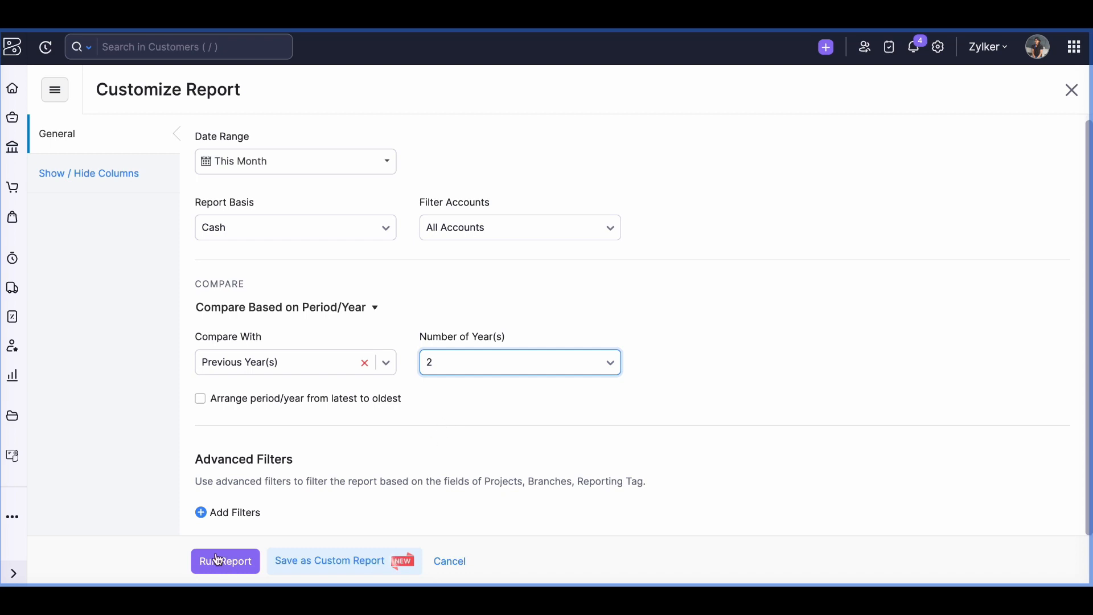
click(219, 515)
click(335, 477)
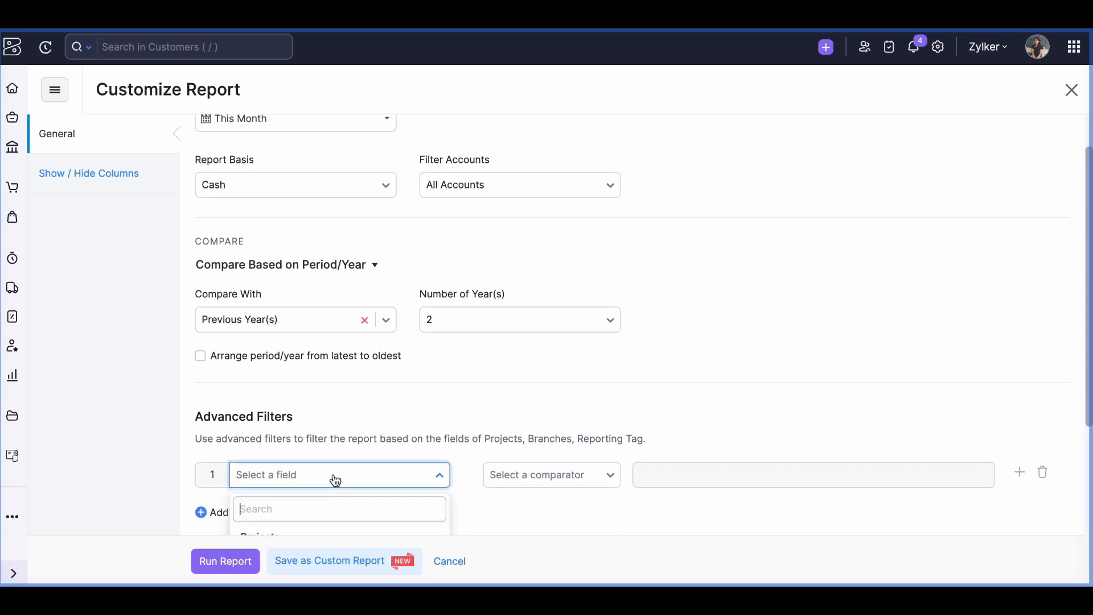
scroll(366, 361, down, 3)
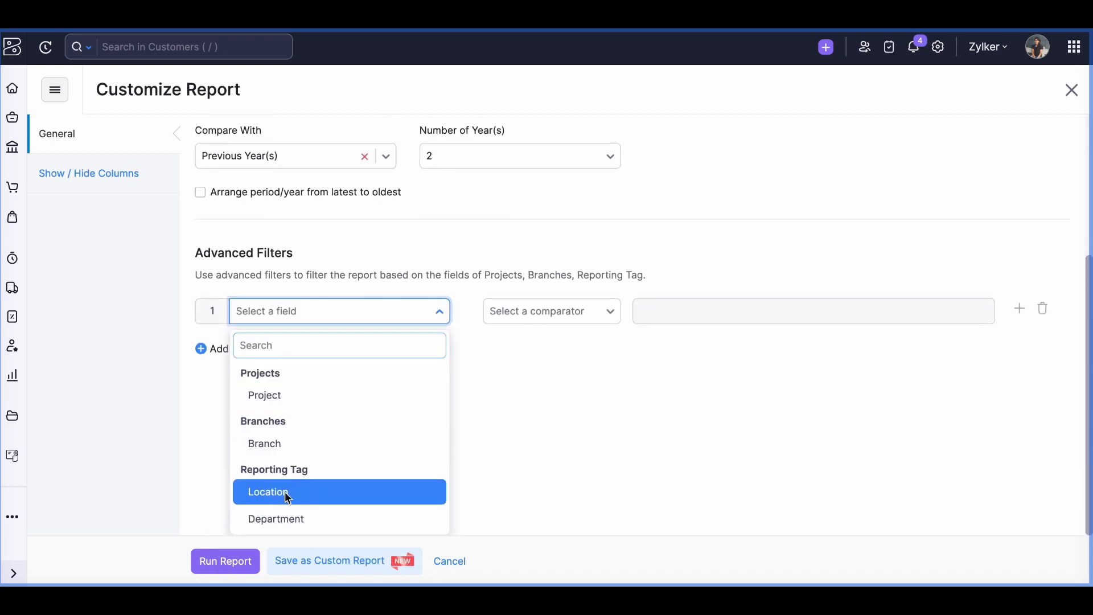
click(285, 490)
click(544, 482)
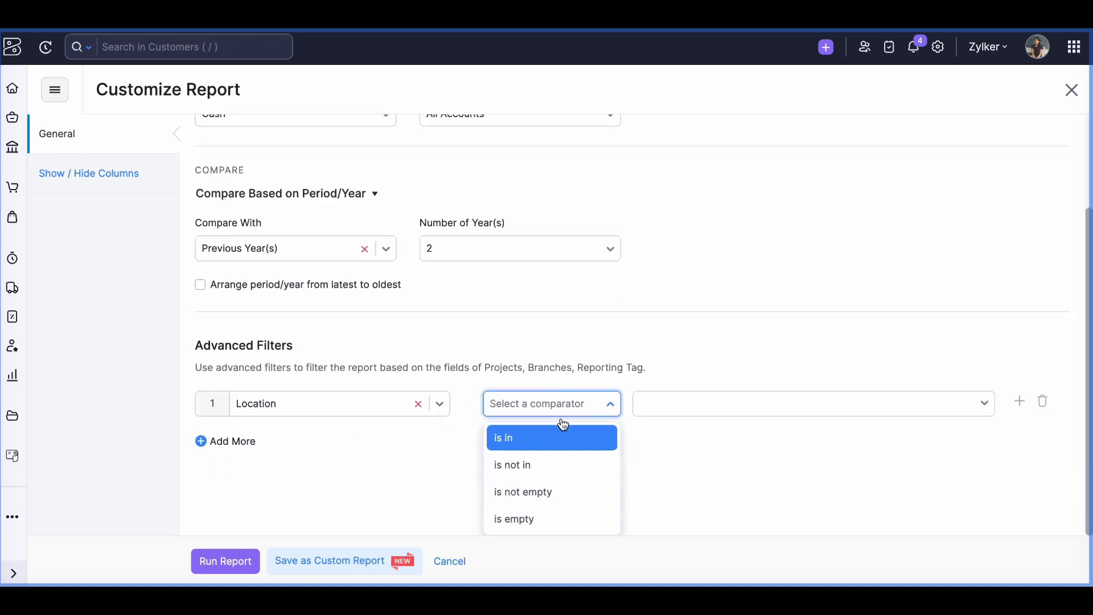
click(550, 450)
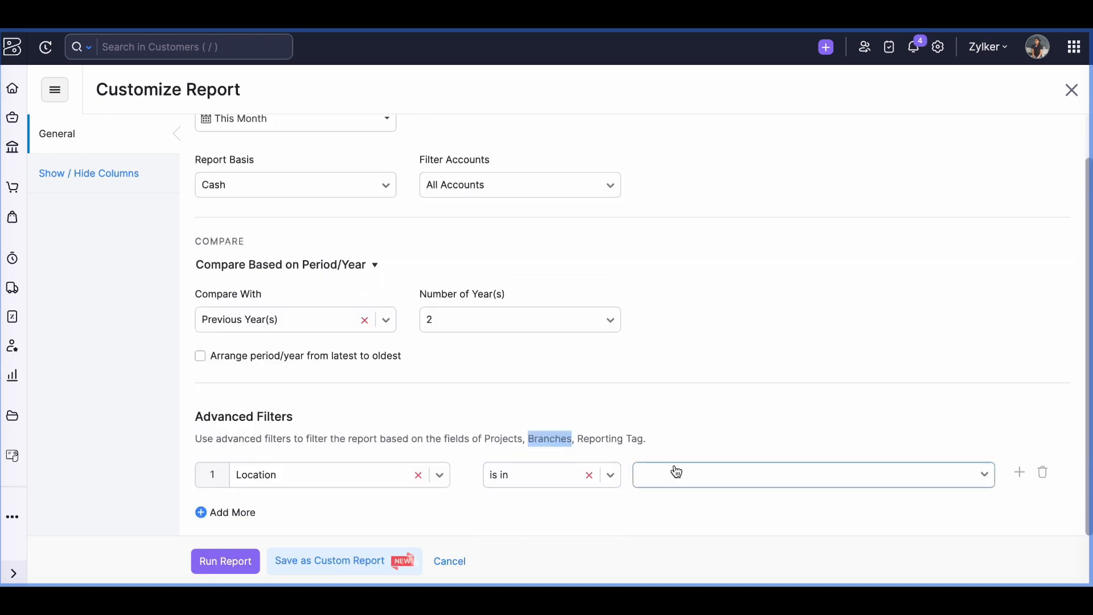
click(673, 404)
click(710, 475)
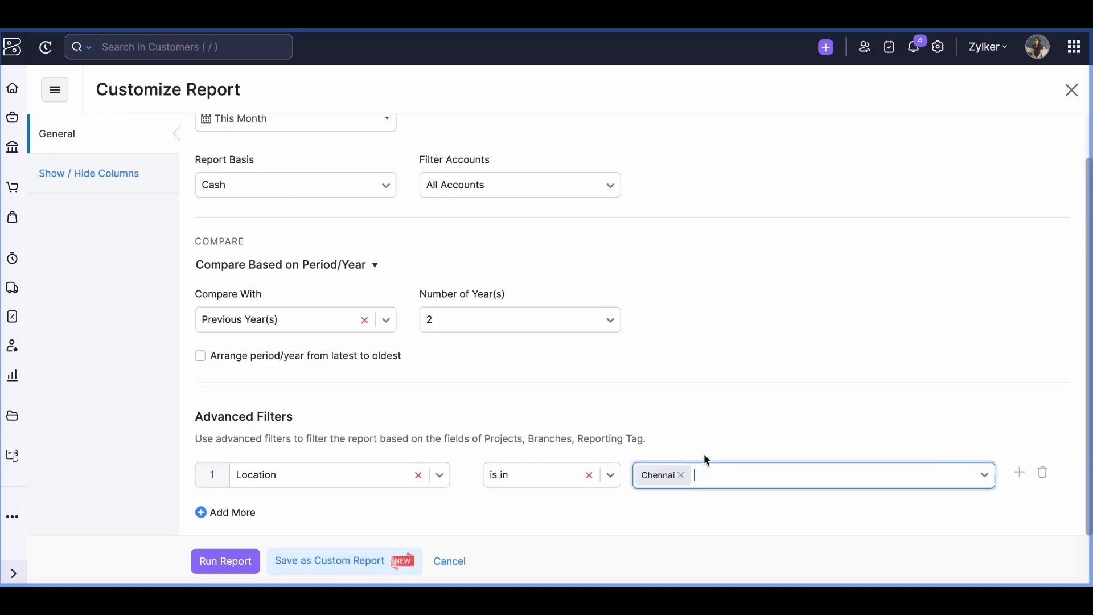
Run the customized Profit and Loss report and look over its yearly comparison columns
click(229, 561)
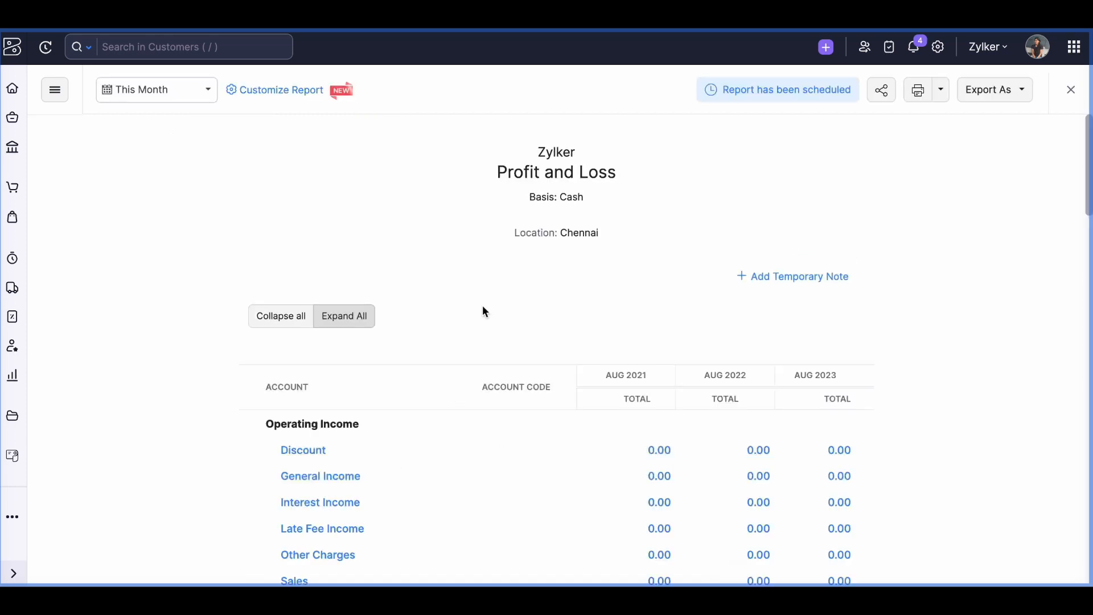
scroll(530, 489, down, 1)
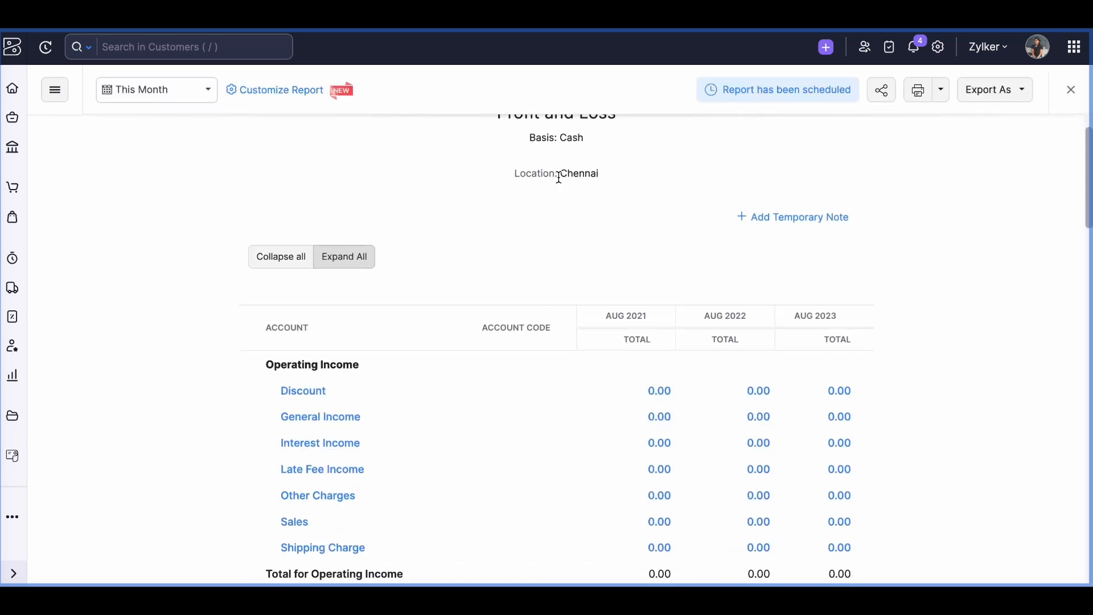
scroll(587, 333, down, 8)
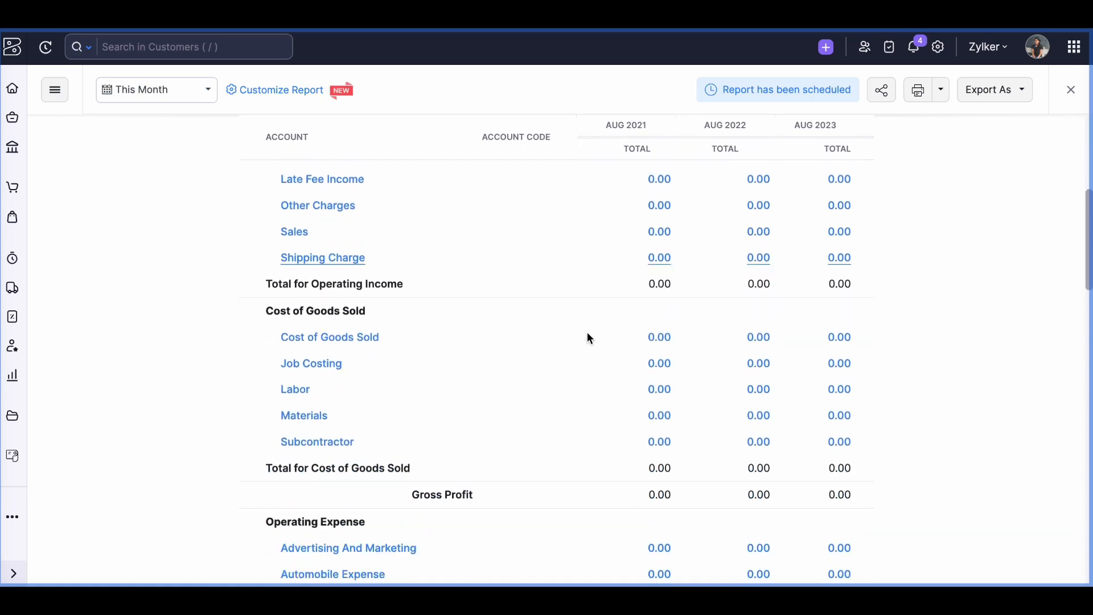
scroll(587, 333, up, 10)
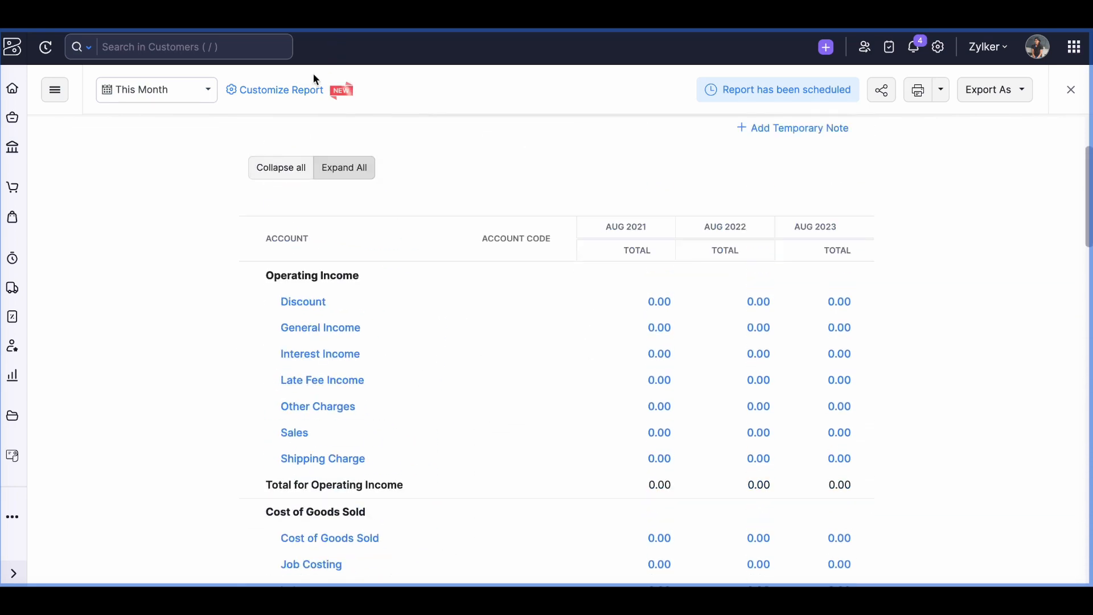
Reopen the Profit and Loss report's customization settings and review the comparison and advanced filter options
click(281, 91)
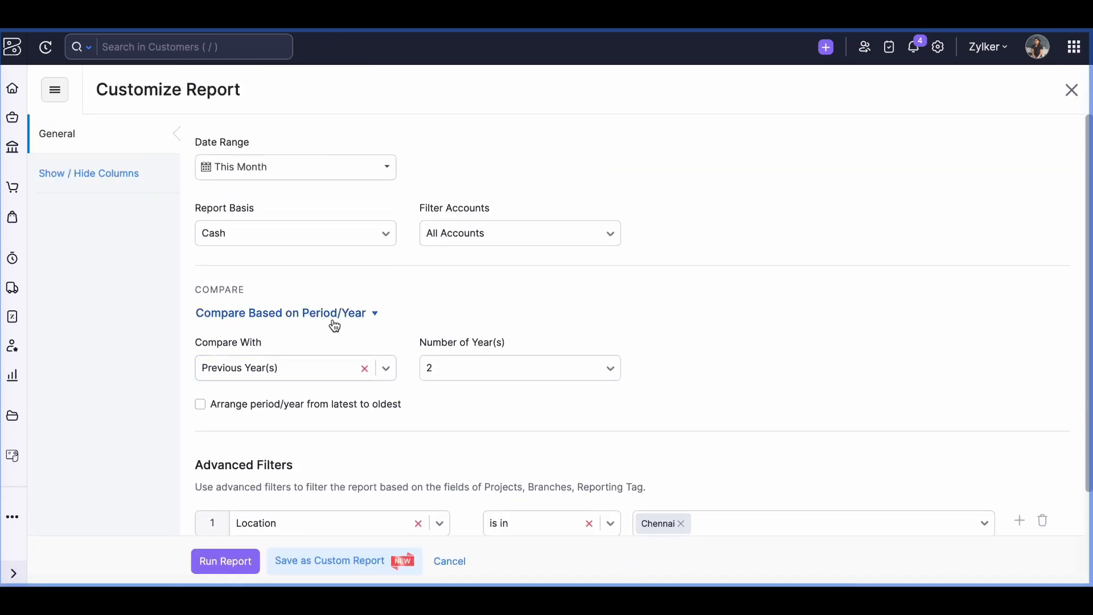
scroll(371, 393, down, 1)
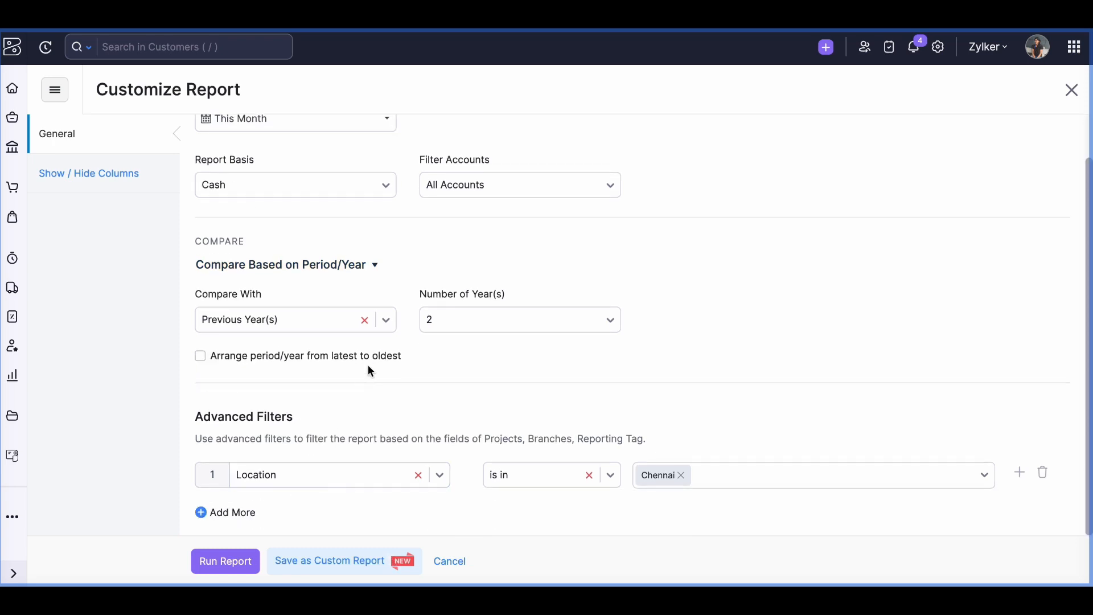
scroll(369, 368, up, 1)
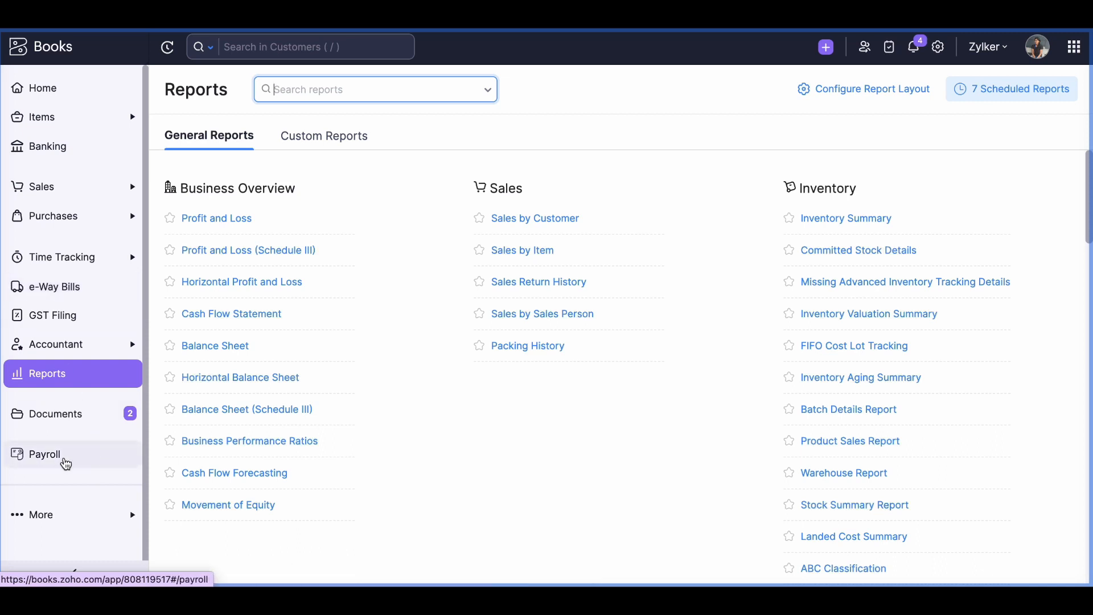
Open the Payroll section and review the advantages of the Zoho Payroll integration
click(46, 461)
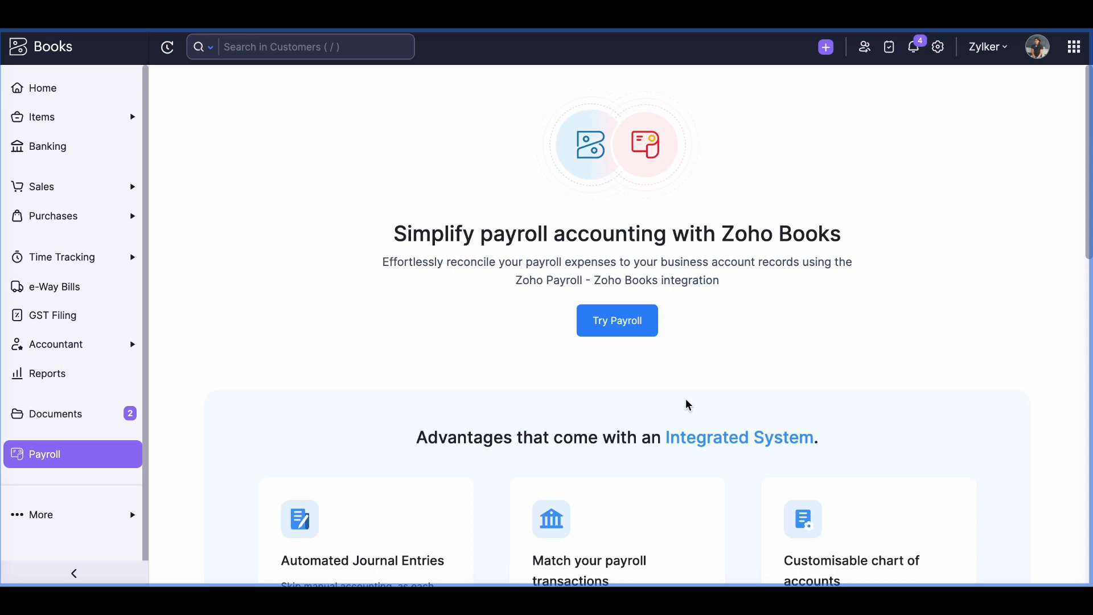
scroll(893, 410, down, 2)
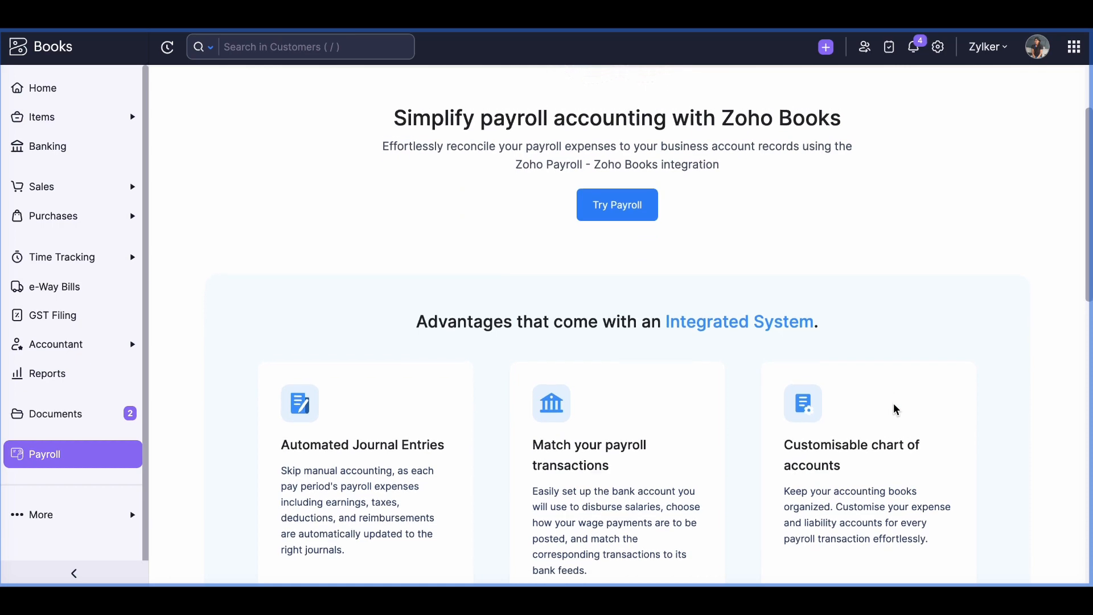
scroll(896, 410, up, 2)
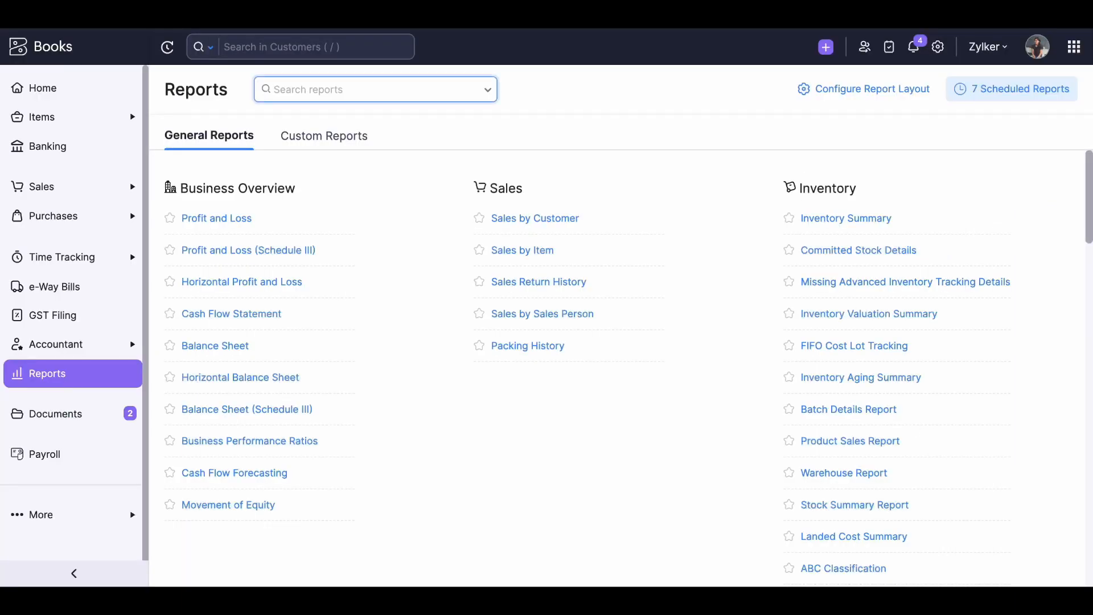
Open the Activity Logs & Audit Trail report from the Activity group of the general reports
scroll(612, 313, down, 8)
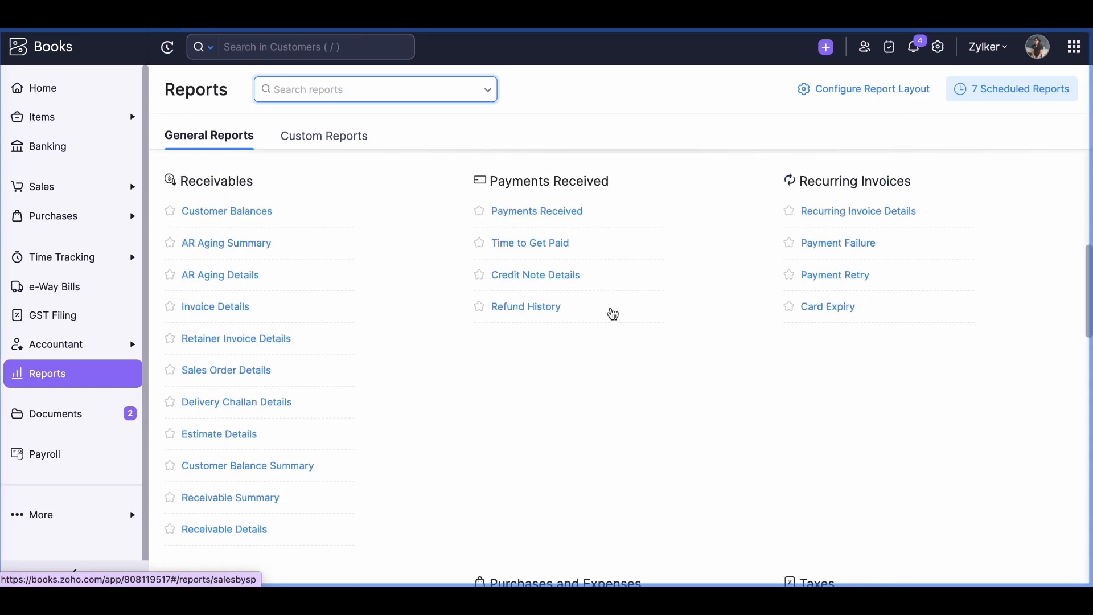
scroll(613, 313, down, 12)
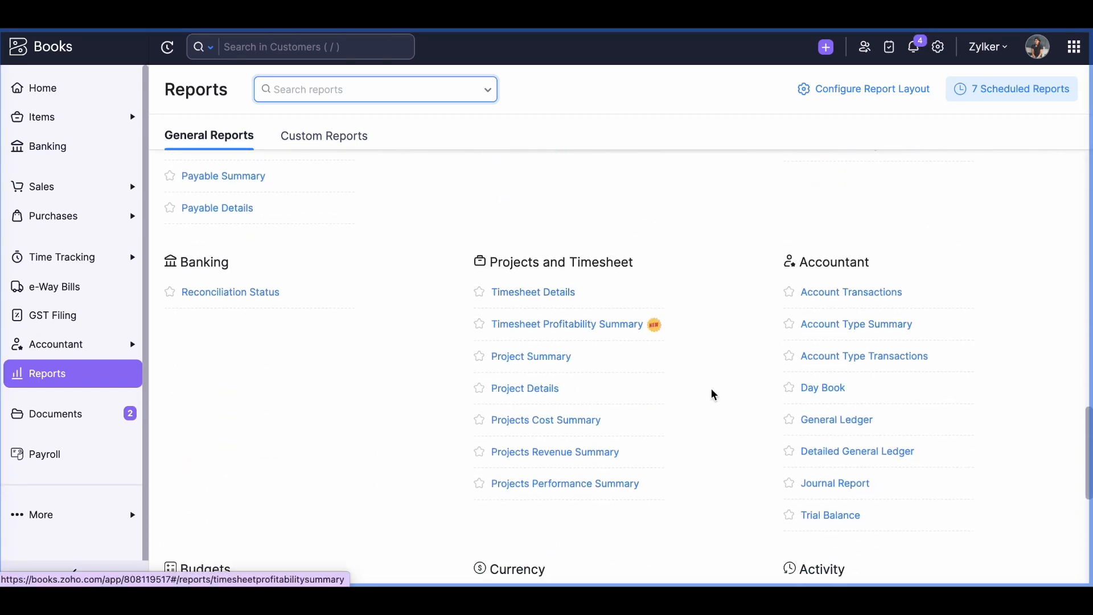
scroll(714, 394, down, 6)
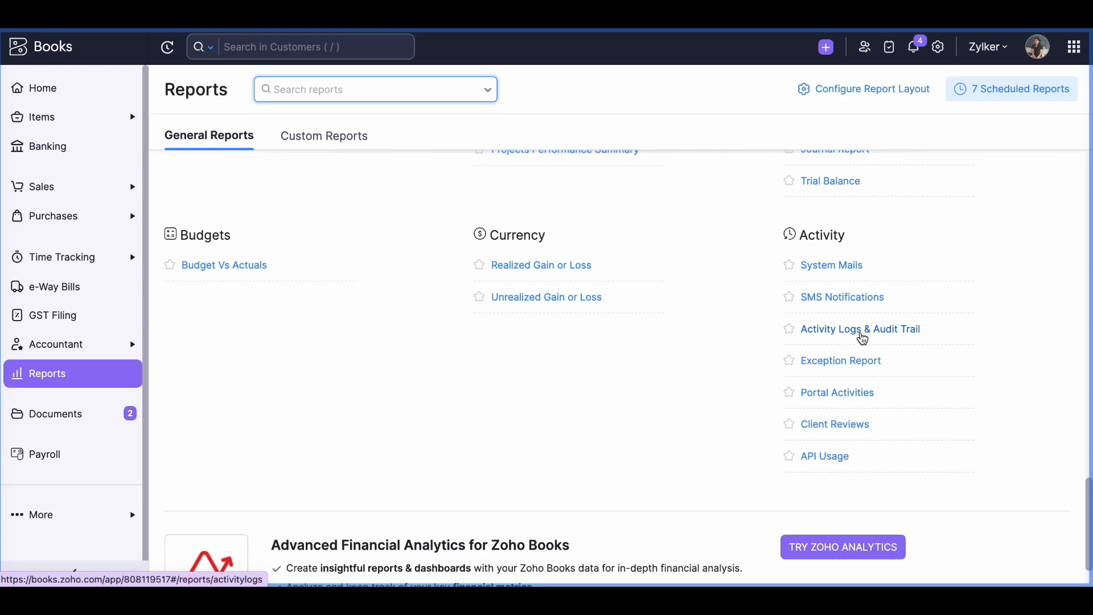
click(860, 329)
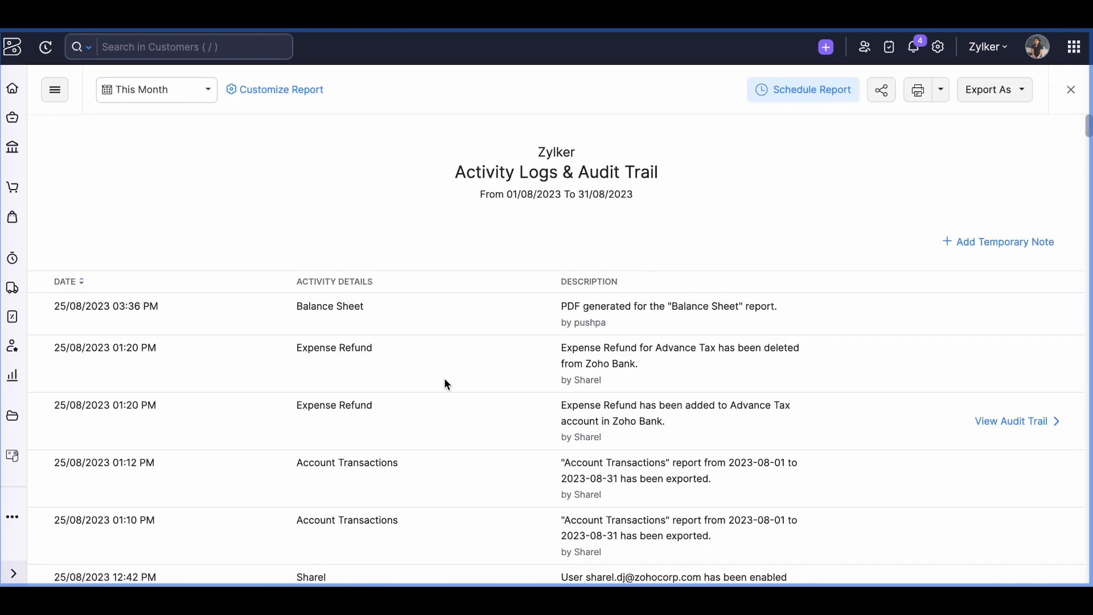
Look over the dated activity entries and descriptions in the Activity Logs & Audit Trail report
scroll(486, 418, down, 2)
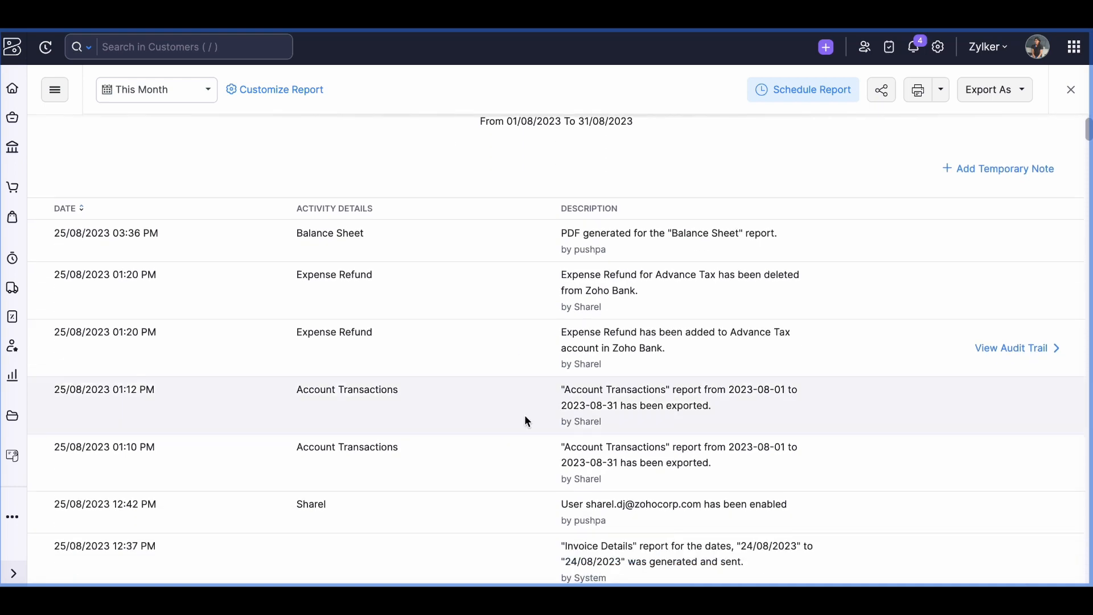
scroll(457, 440, down, 9)
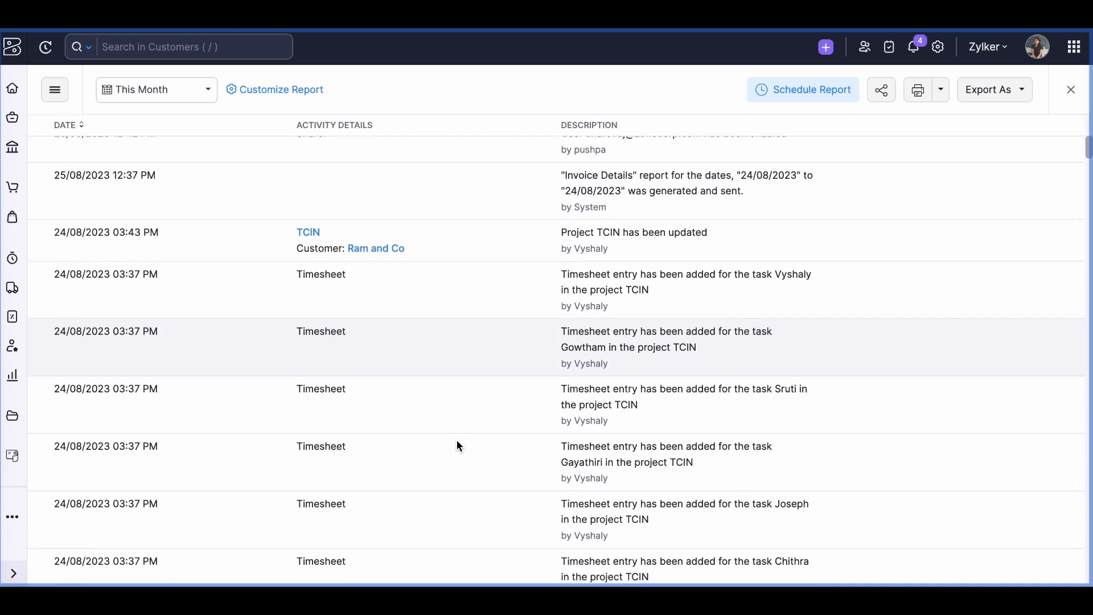
scroll(457, 441, down, 1)
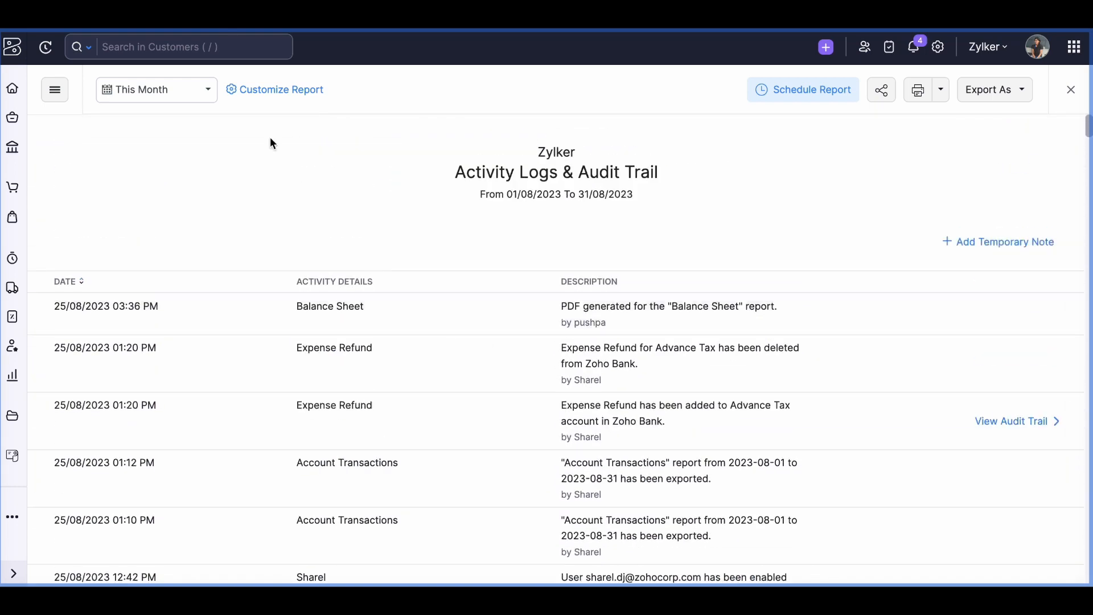
Customize the audit trail report with an advanced filter where Activity Details is in Invoice
click(265, 91)
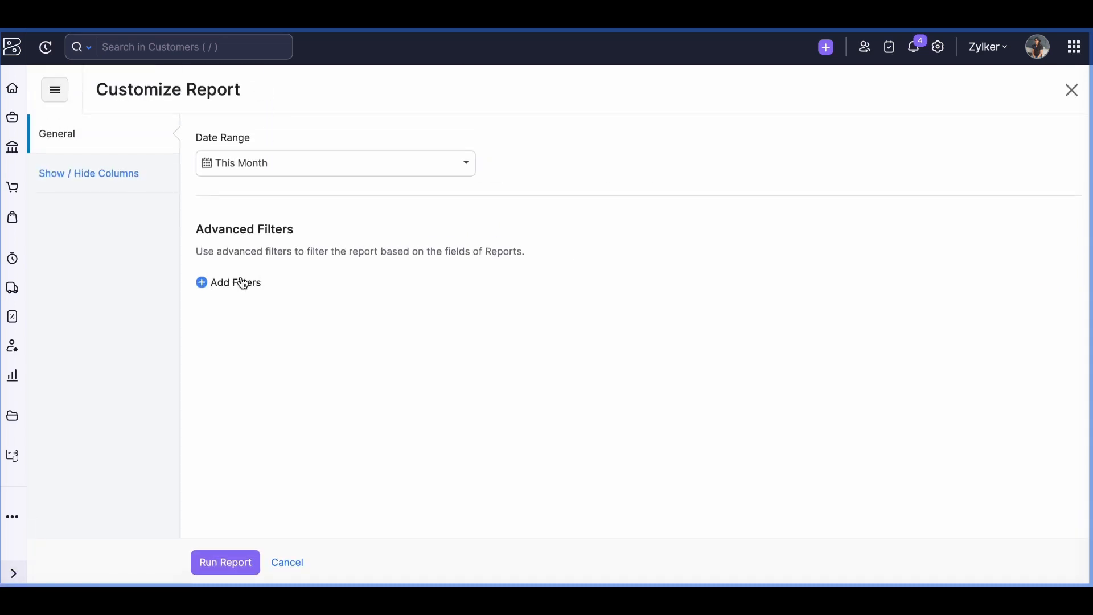
click(244, 283)
click(299, 293)
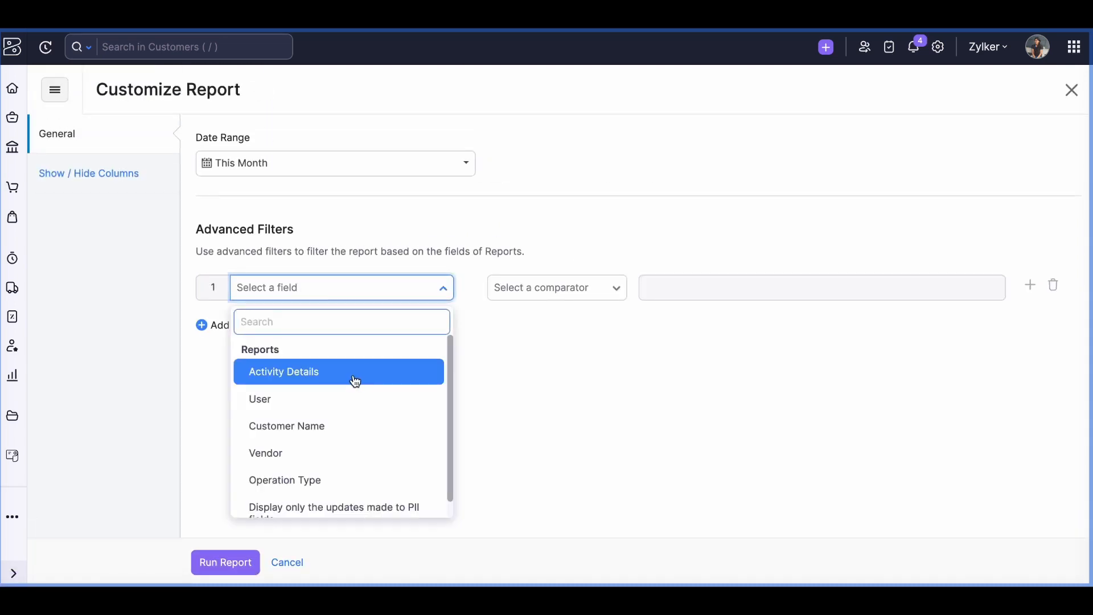
click(333, 378)
click(516, 292)
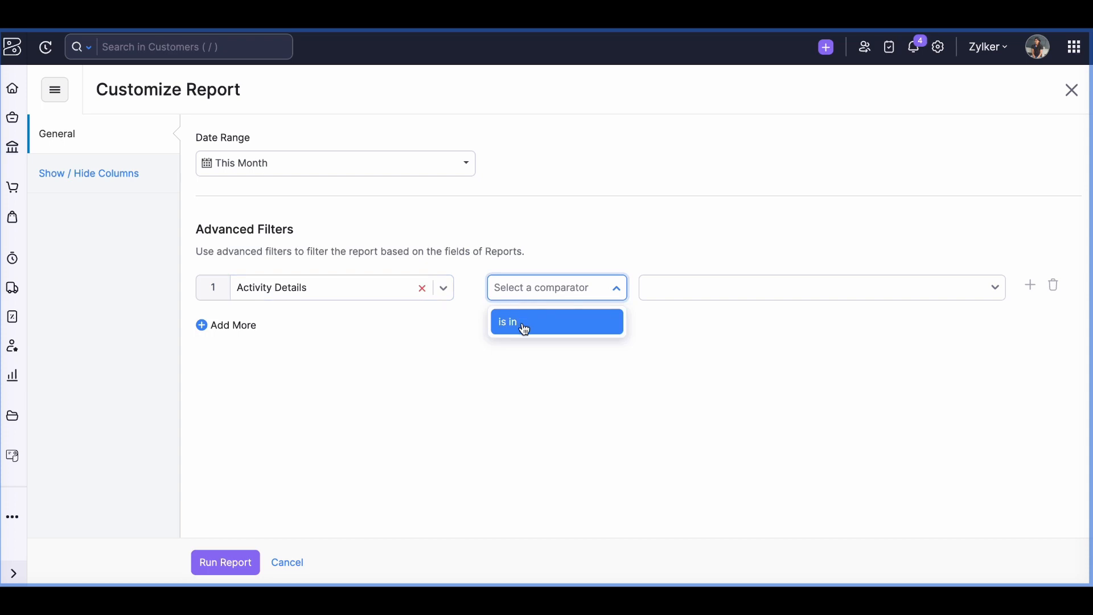
click(525, 329)
click(662, 296)
scroll(698, 449, down, 1)
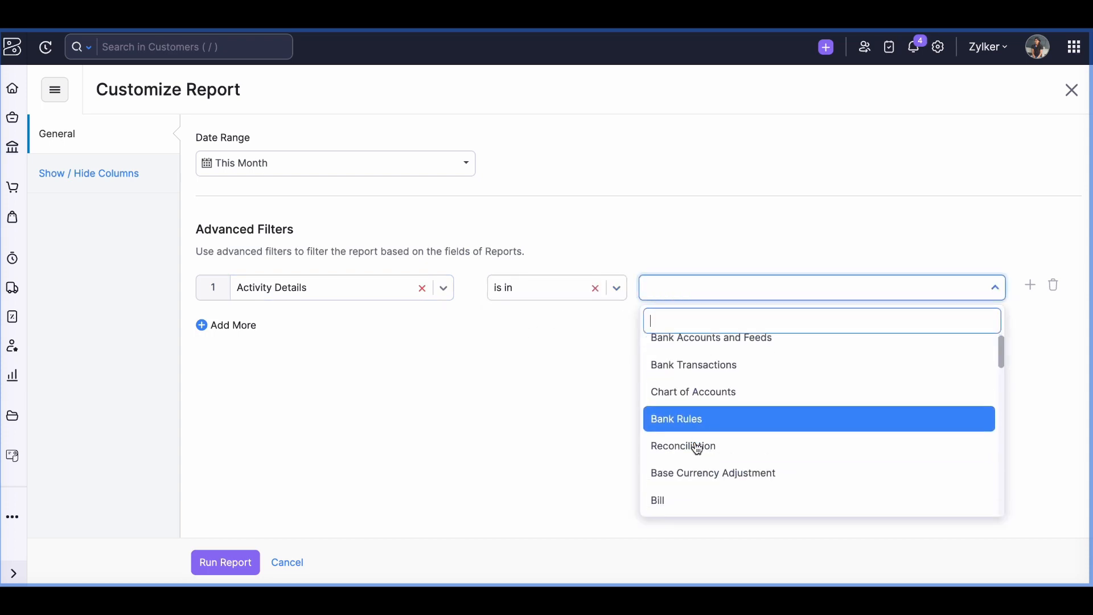
scroll(698, 449, down, 5)
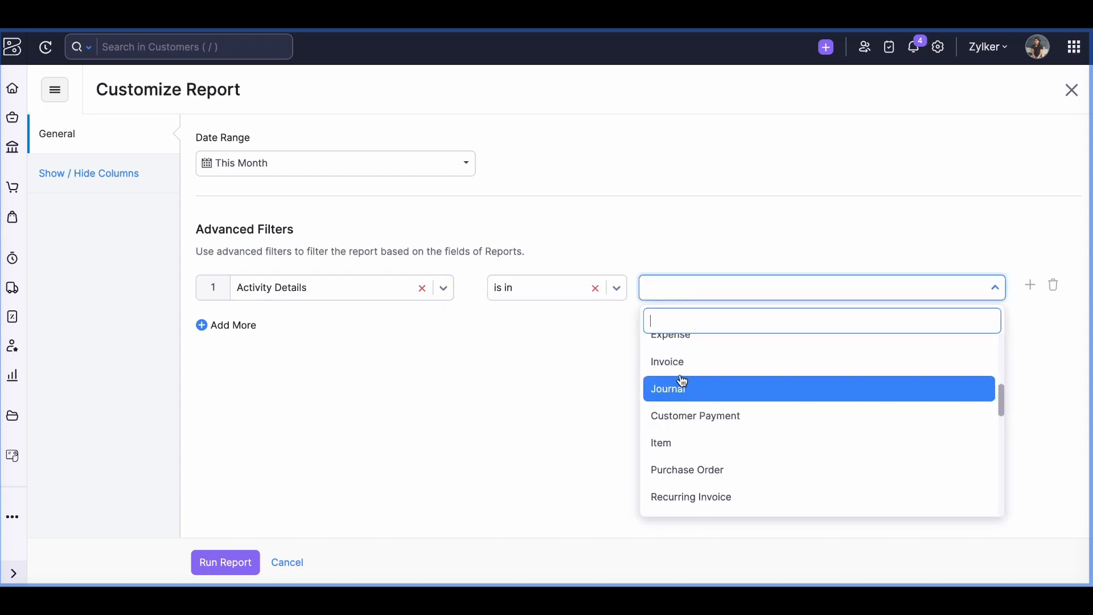
click(681, 363)
Add a second advanced filter where User is in, with one user chosen from near the end of the user list
click(231, 327)
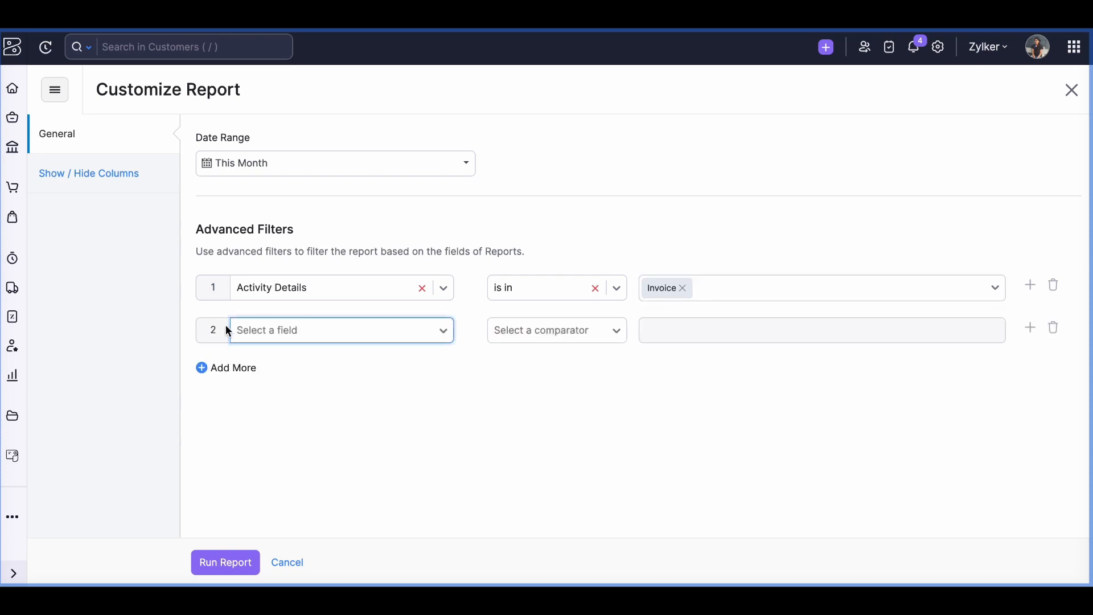
click(260, 341)
click(336, 447)
click(590, 338)
click(578, 366)
click(695, 341)
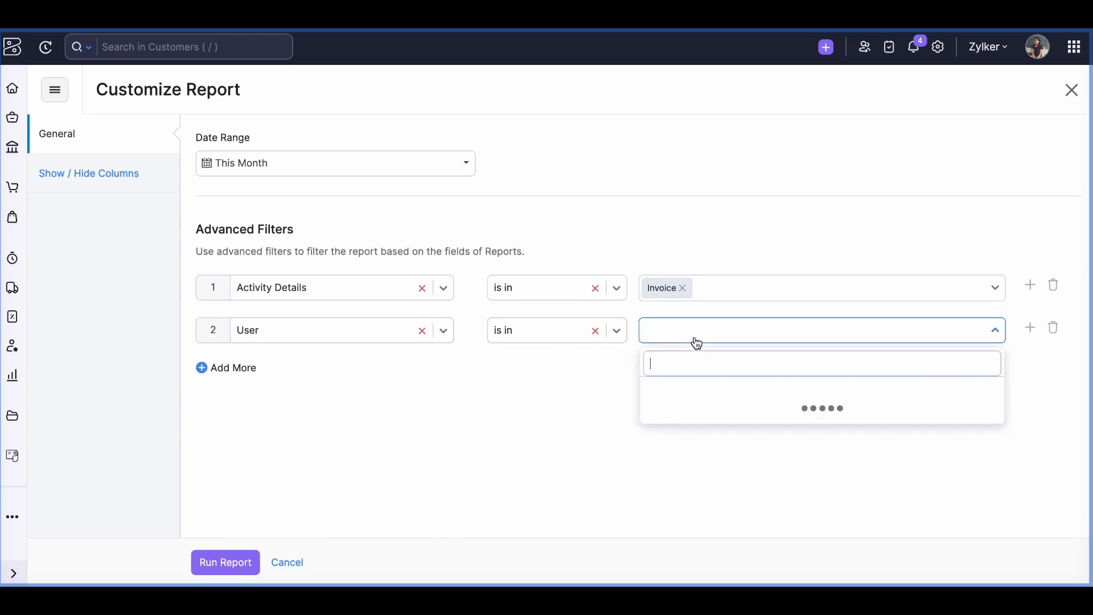
scroll(710, 476, down, 5)
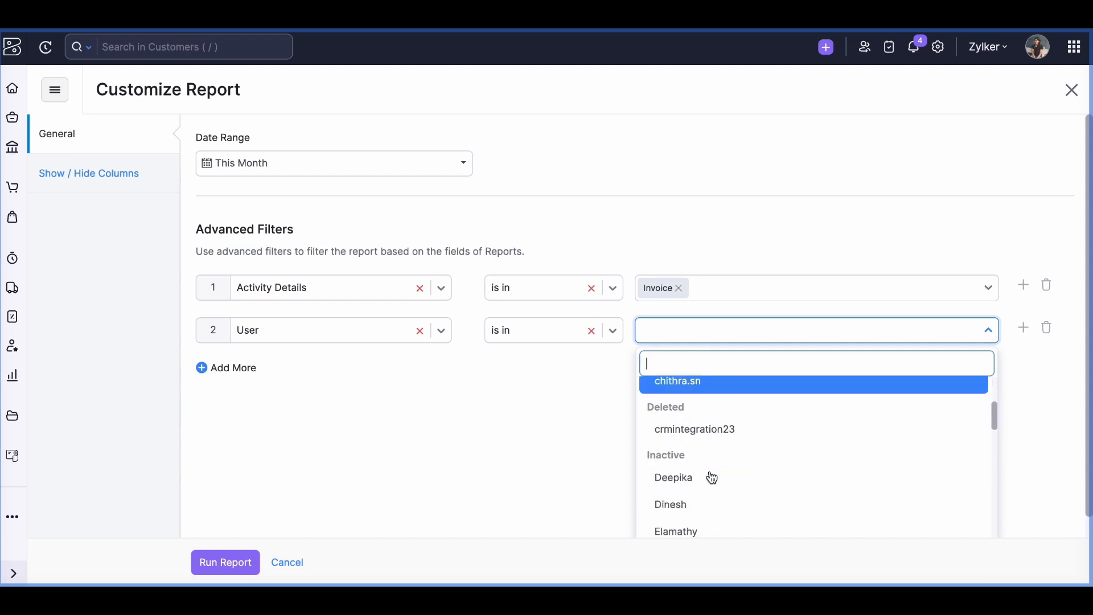
scroll(711, 477, down, 10)
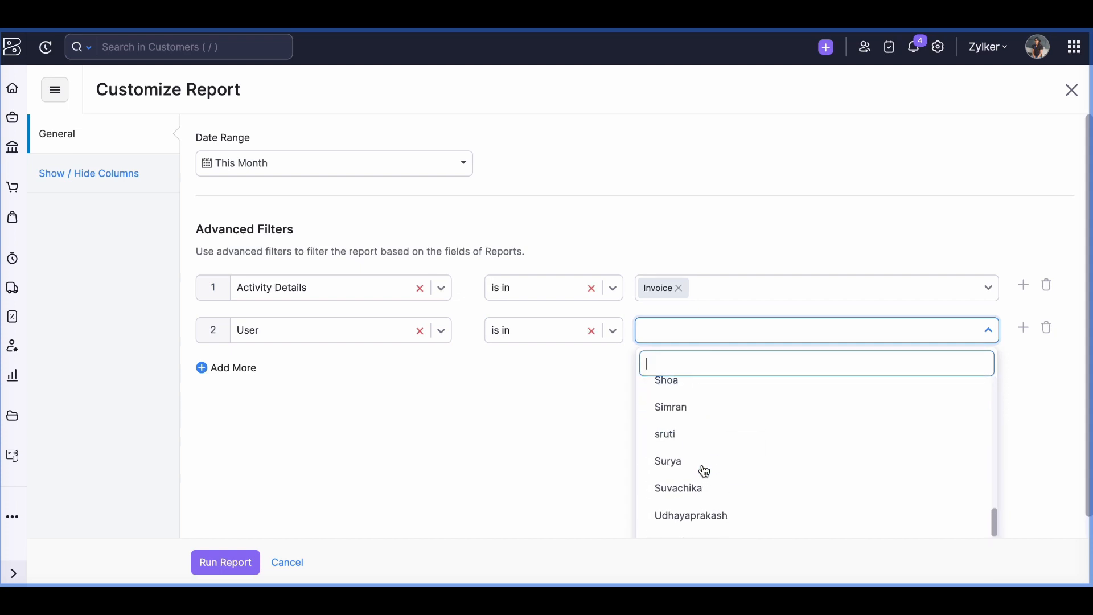
scroll(704, 472, down, 5)
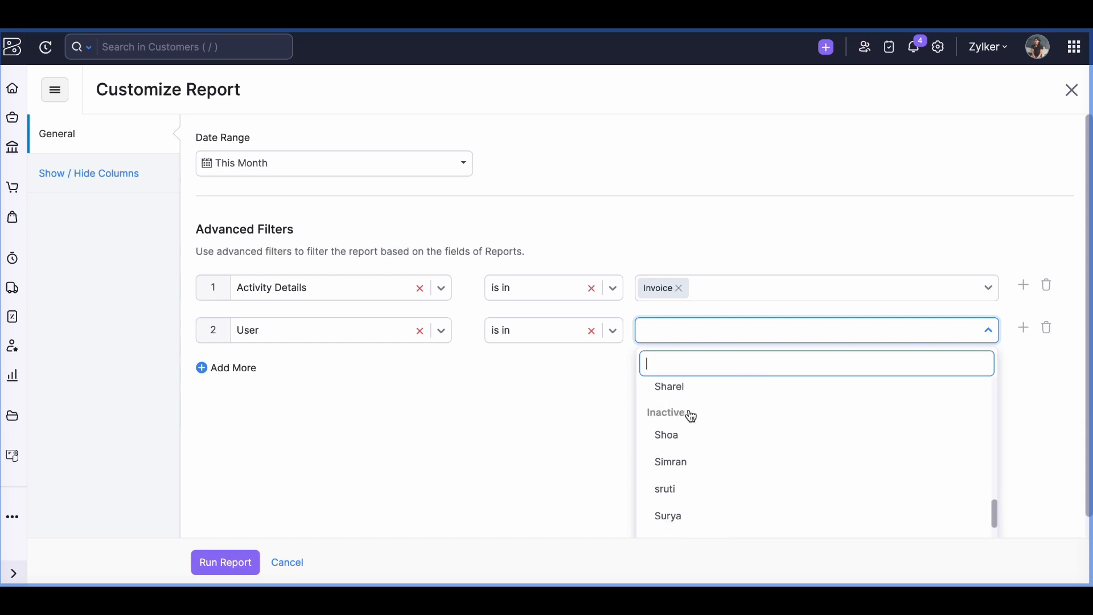
click(684, 448)
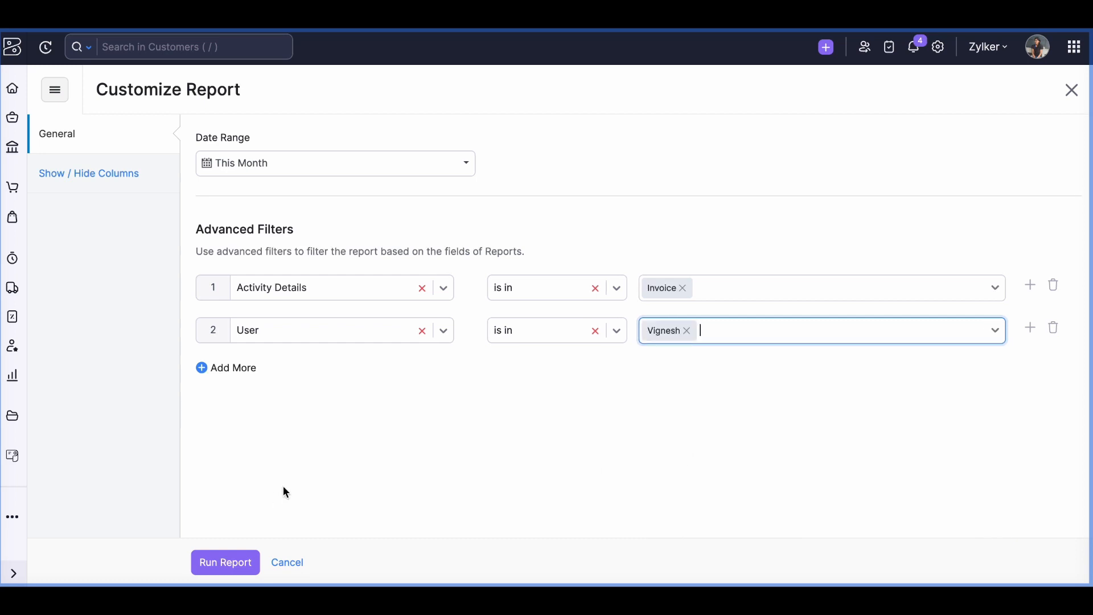
Replace the selected user in the second filter with the first inactive user and the first active user listed
click(694, 335)
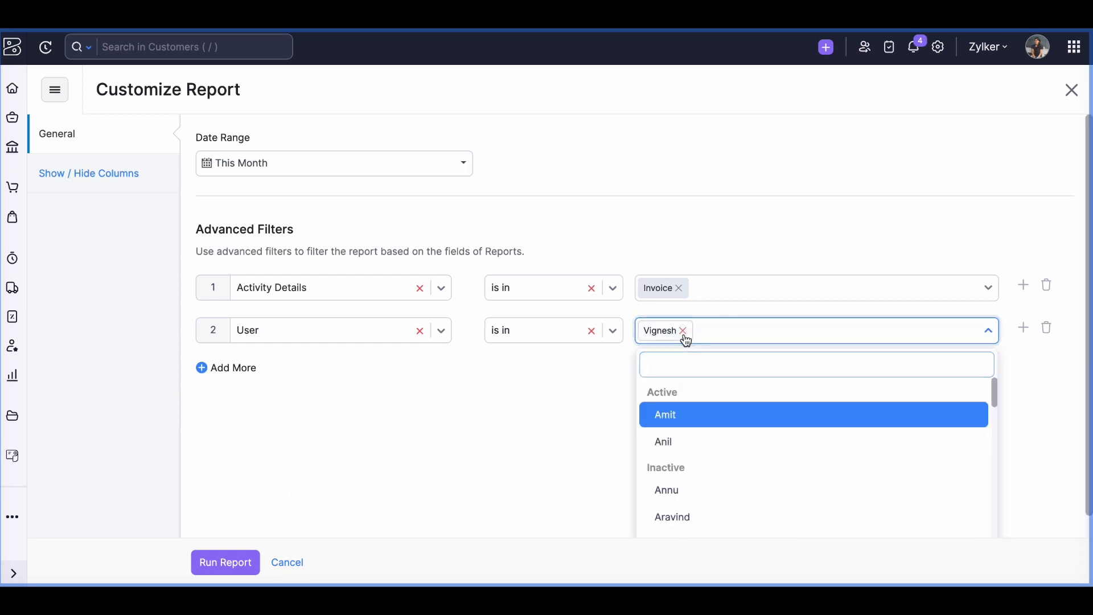
click(685, 331)
scroll(714, 476, down, 1)
click(685, 462)
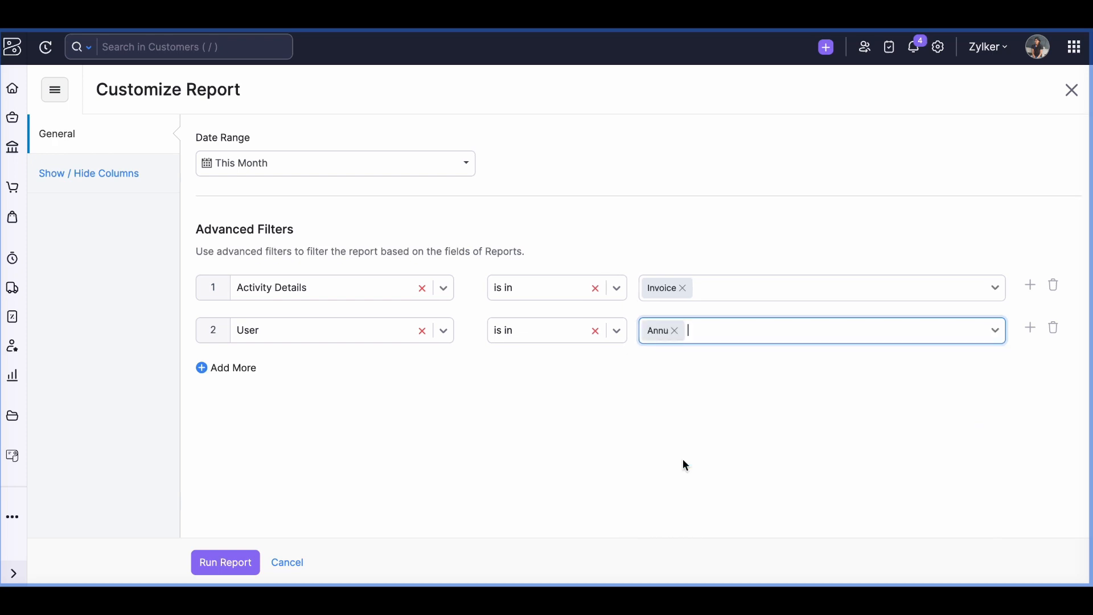
click(706, 335)
scroll(723, 488, down, 3)
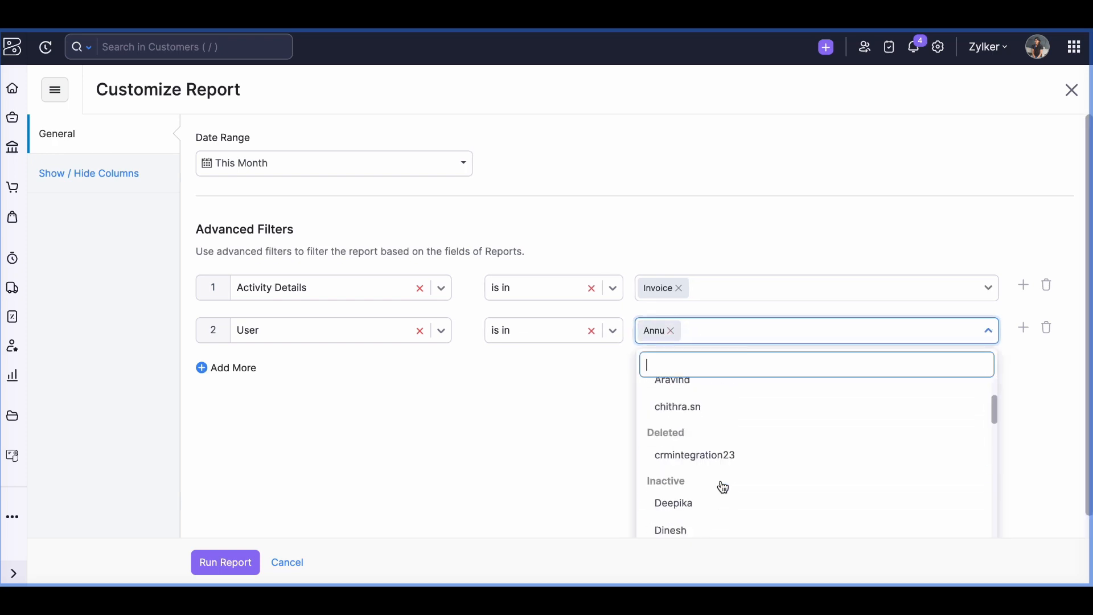
scroll(723, 487, up, 3)
click(671, 421)
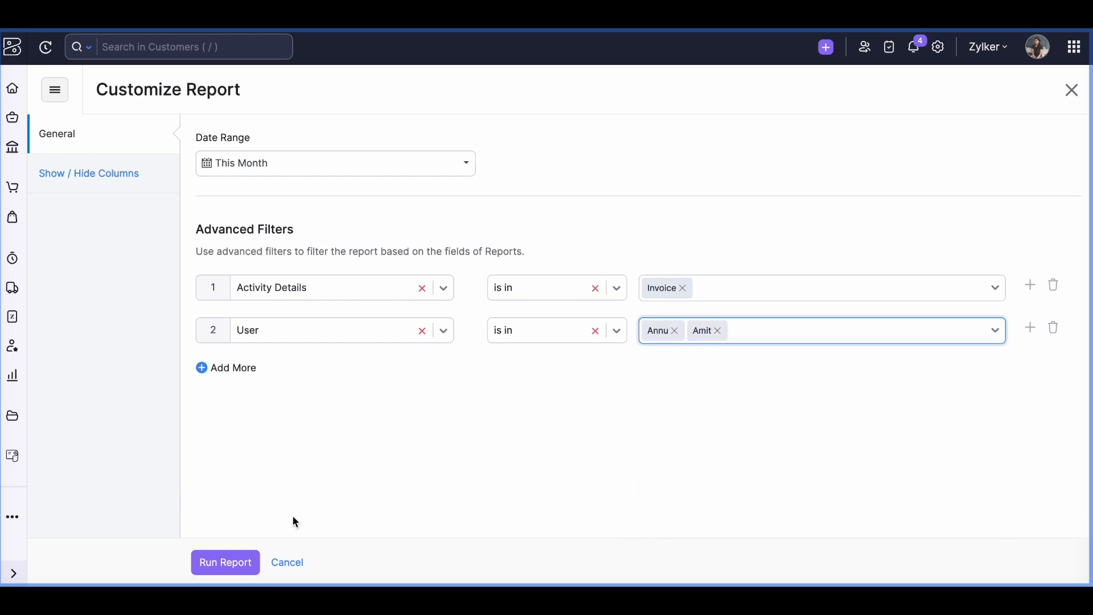
Run the audit trail report with both filters and look over the invoice activity entries
click(223, 574)
scroll(620, 422, down, 2)
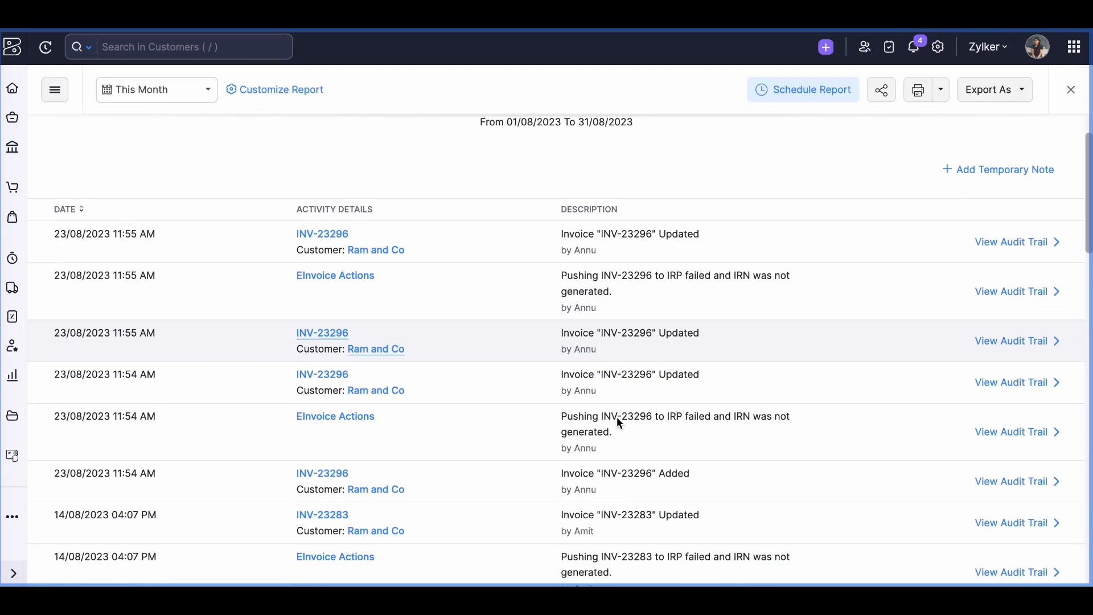
scroll(616, 417, down, 1)
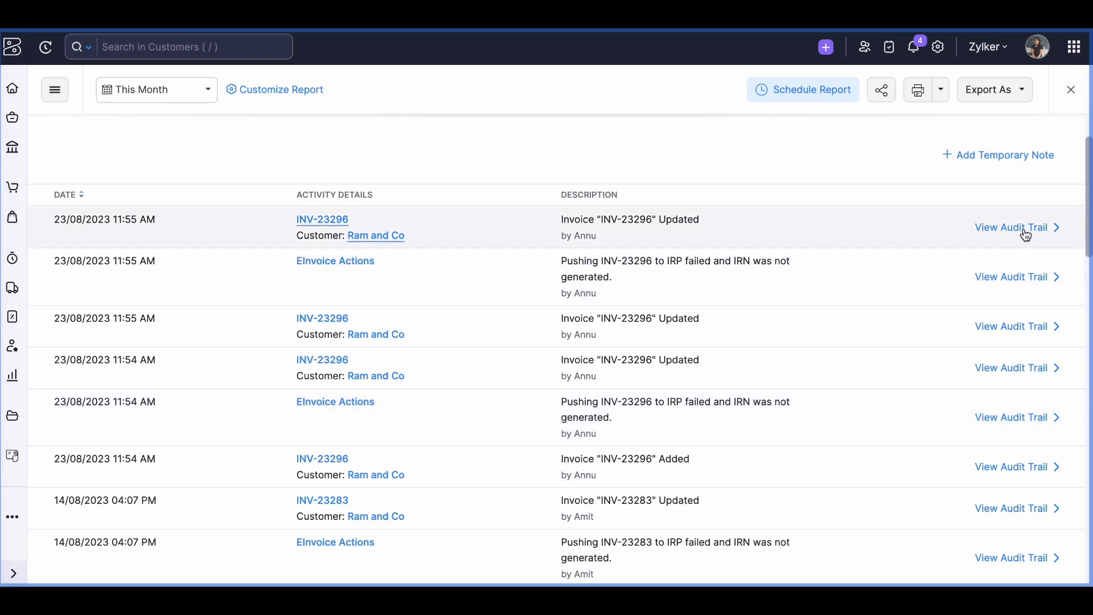
Open the audit trail of the most recent invoice update and compare its versions 1.0 and 6.0
click(1024, 231)
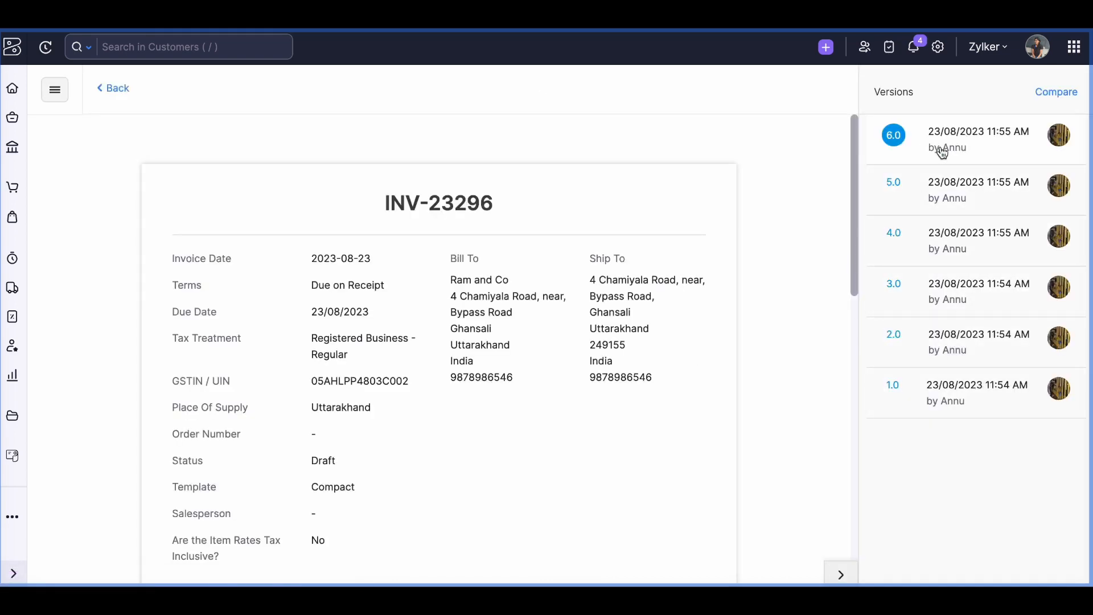
click(954, 390)
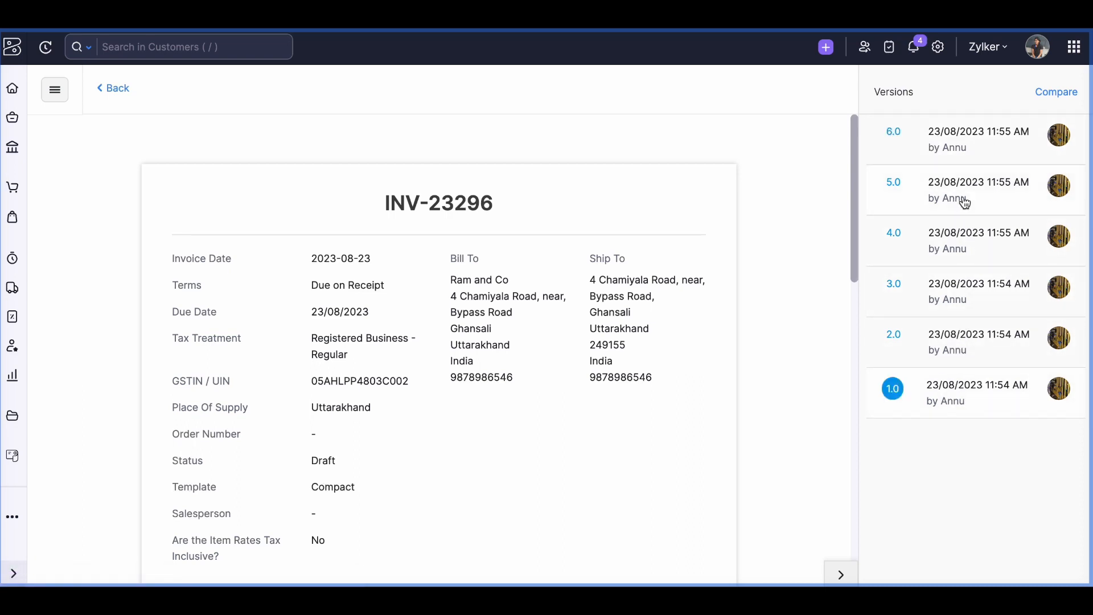
click(1065, 94)
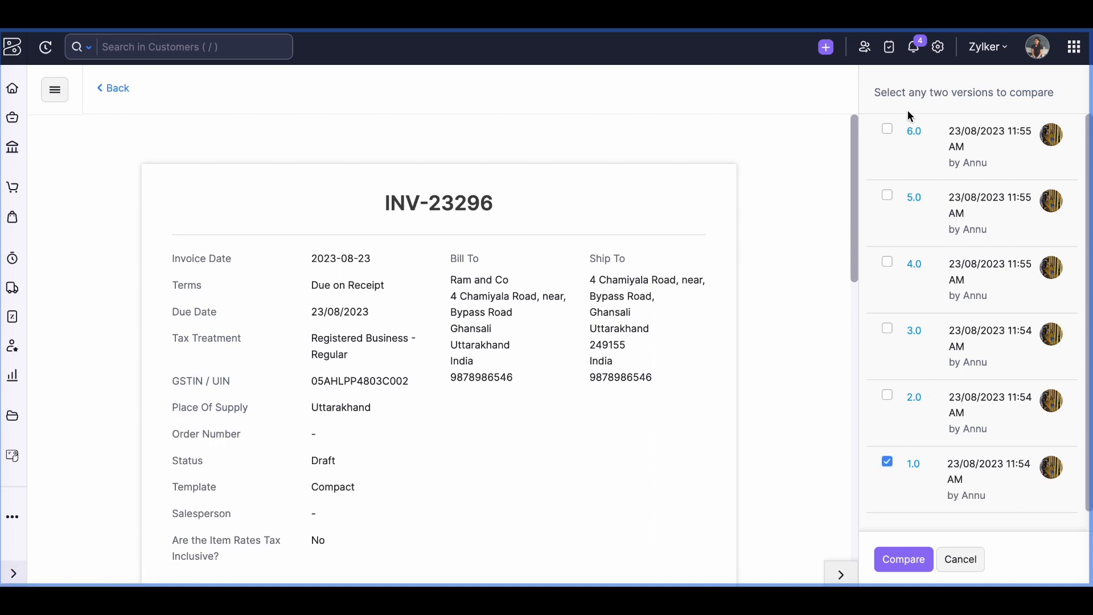
click(887, 129)
click(904, 559)
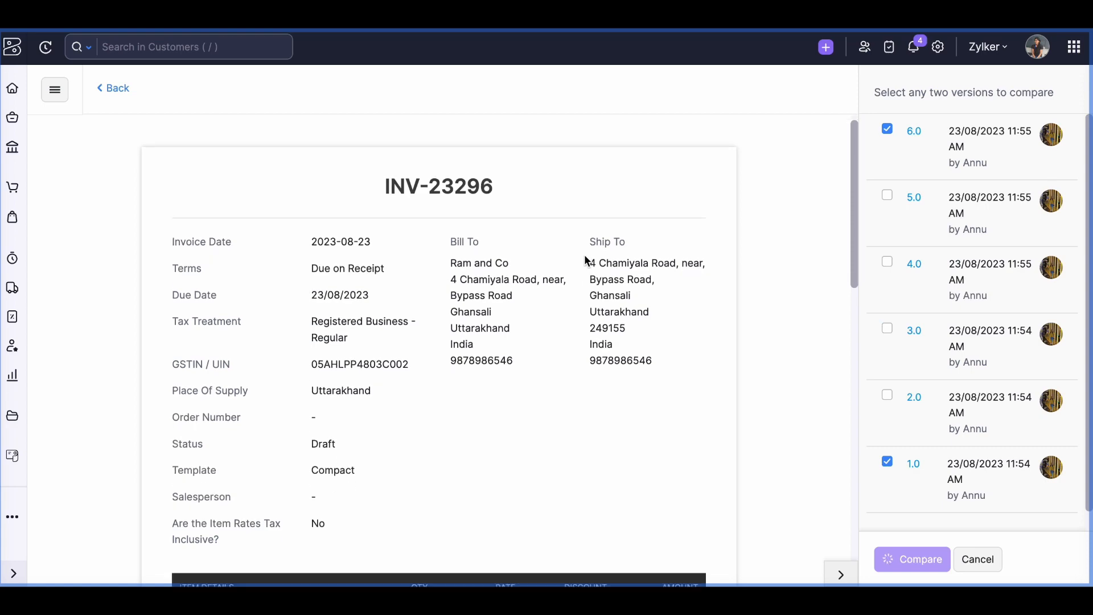
Examine the invoice version comparison for modified, removed and added values in the line items, subtotal and adjustment
scroll(587, 261, down, 4)
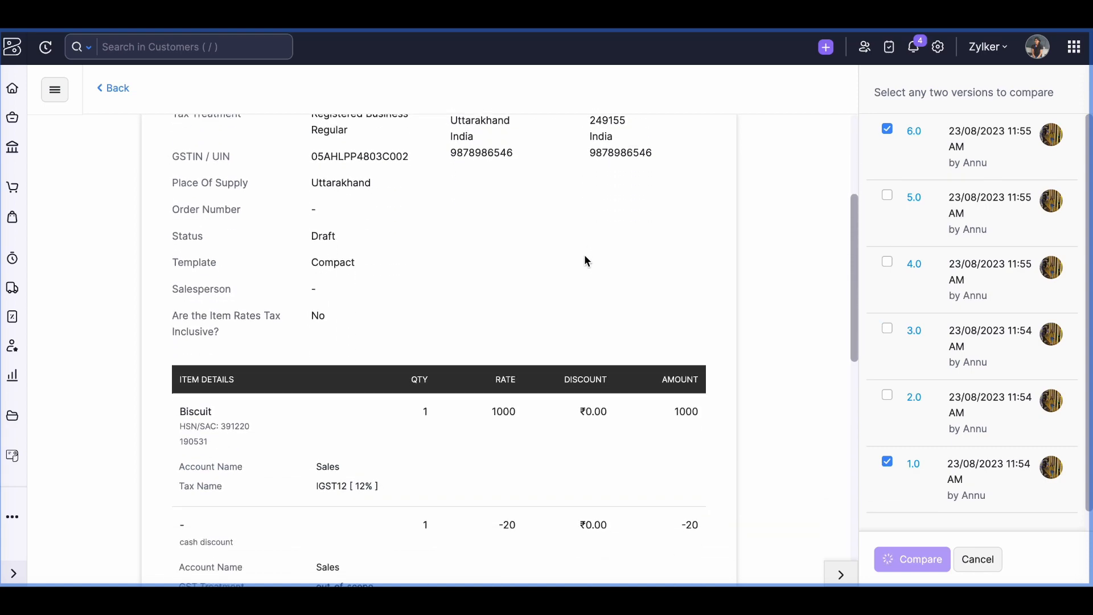
scroll(587, 261, down, 11)
scroll(584, 254, up, 15)
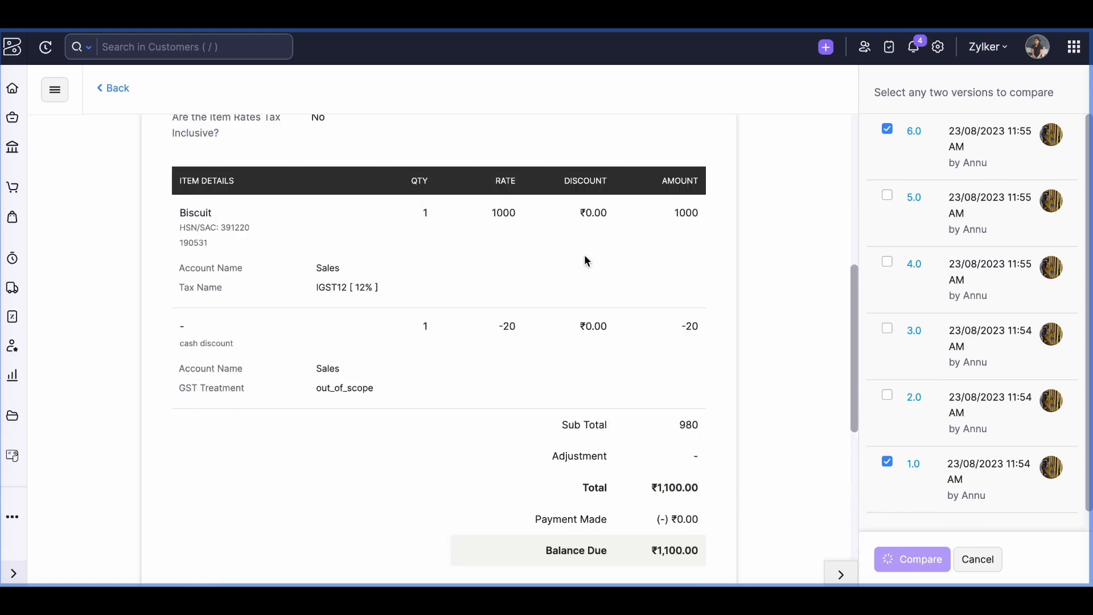
scroll(481, 314, down, 1)
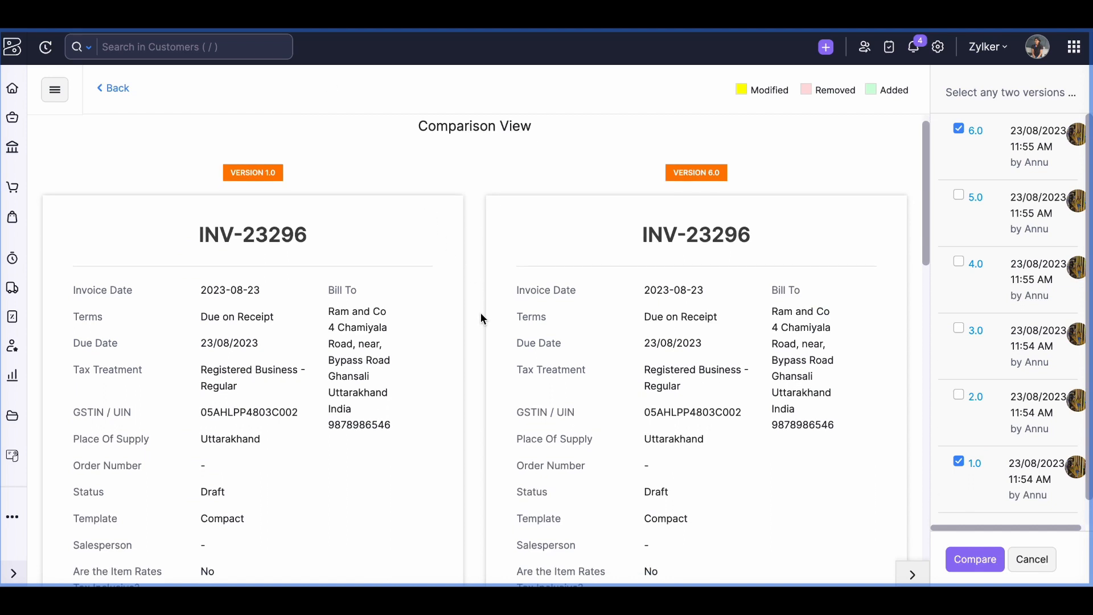
scroll(480, 313, up, 1)
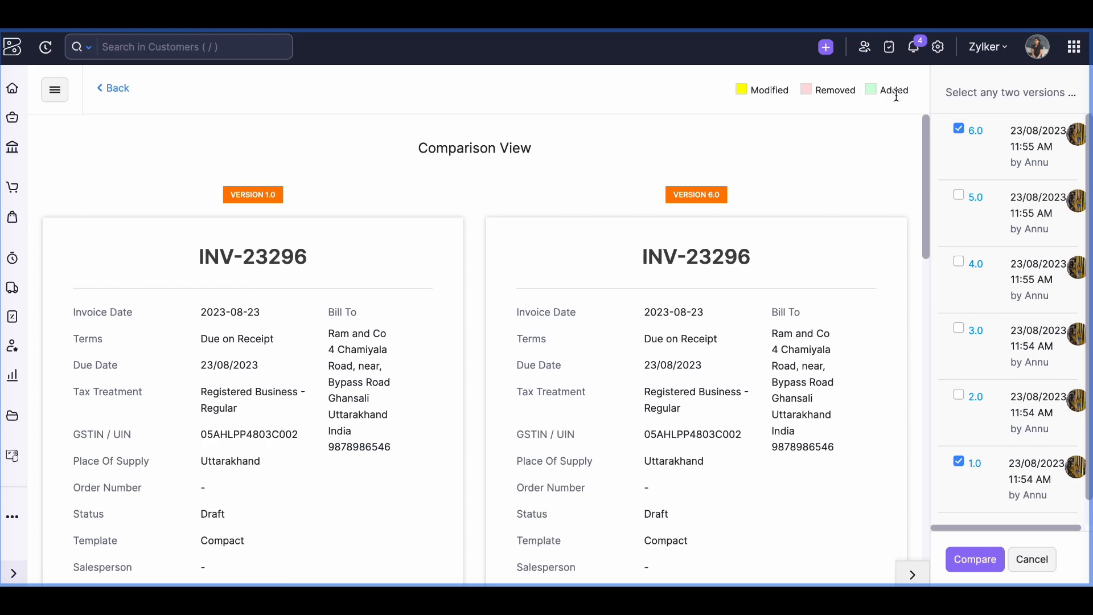
scroll(721, 213, down, 10)
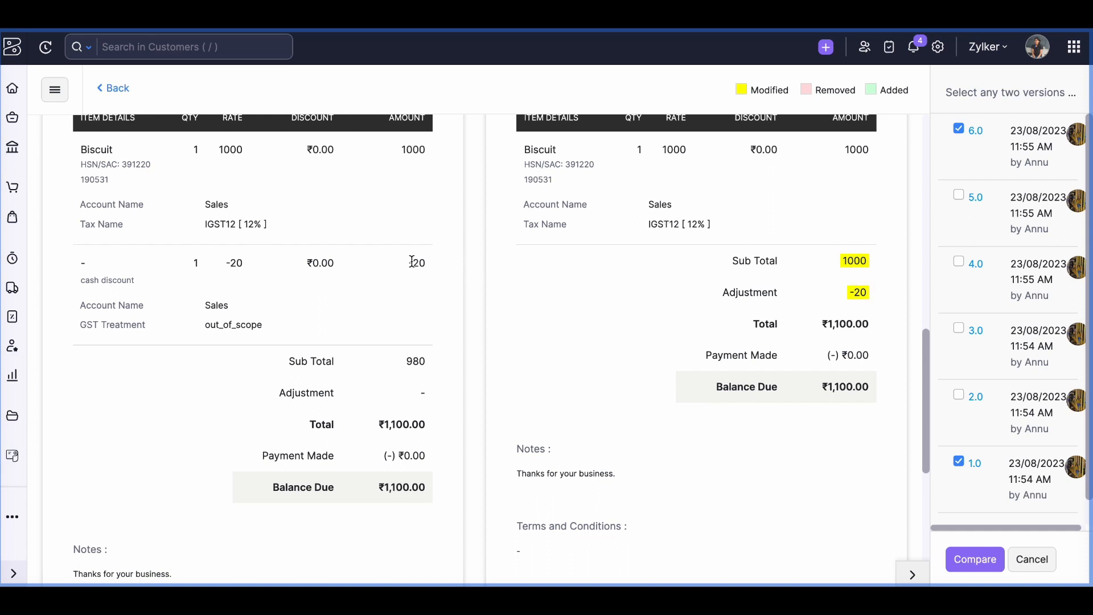
scroll(419, 308, down, 1)
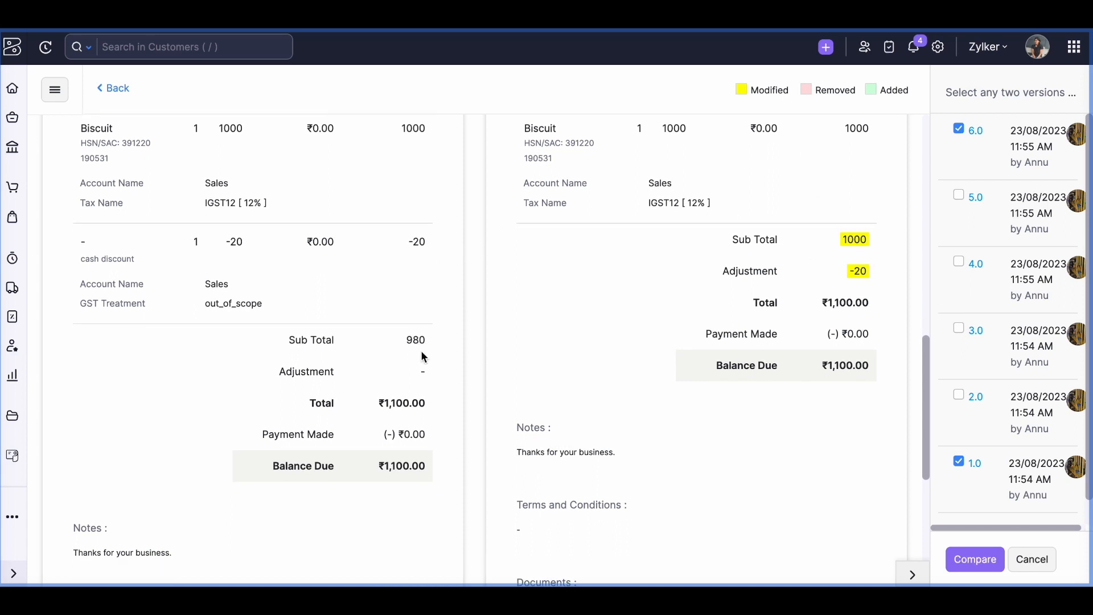
scroll(846, 263, up, 10)
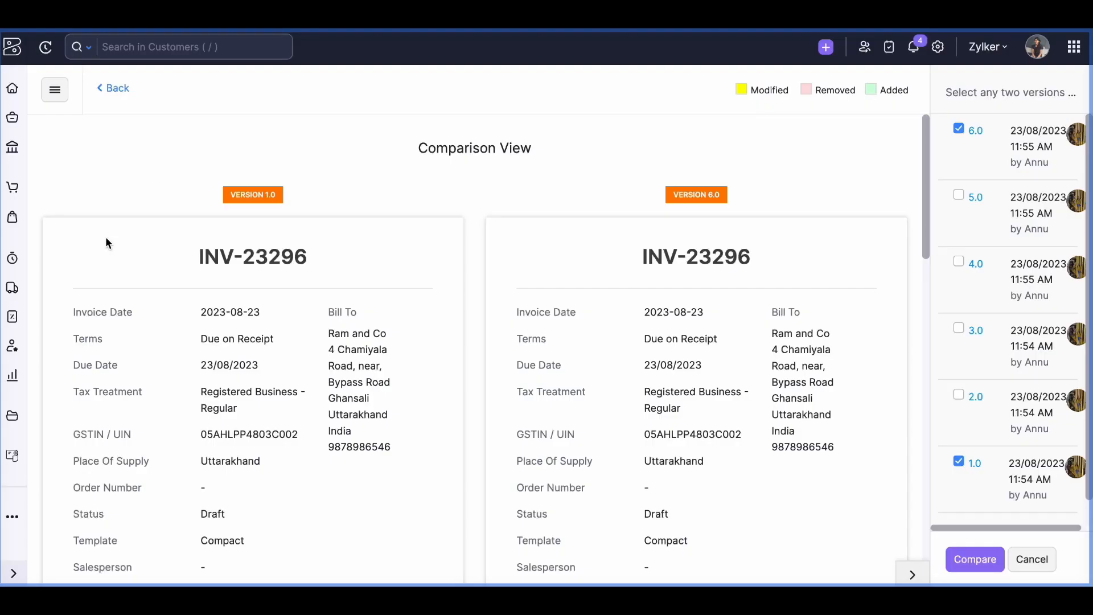
Open a new sales order form, review its fields and item table, and return to the sales order list without saving
mouse_move(15, 191)
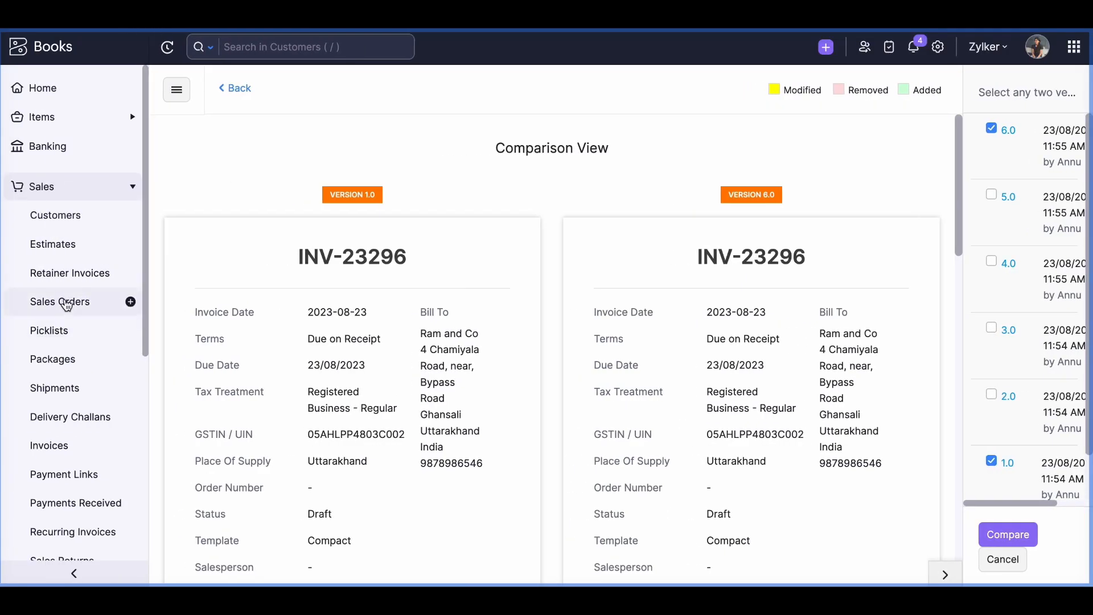
click(64, 306)
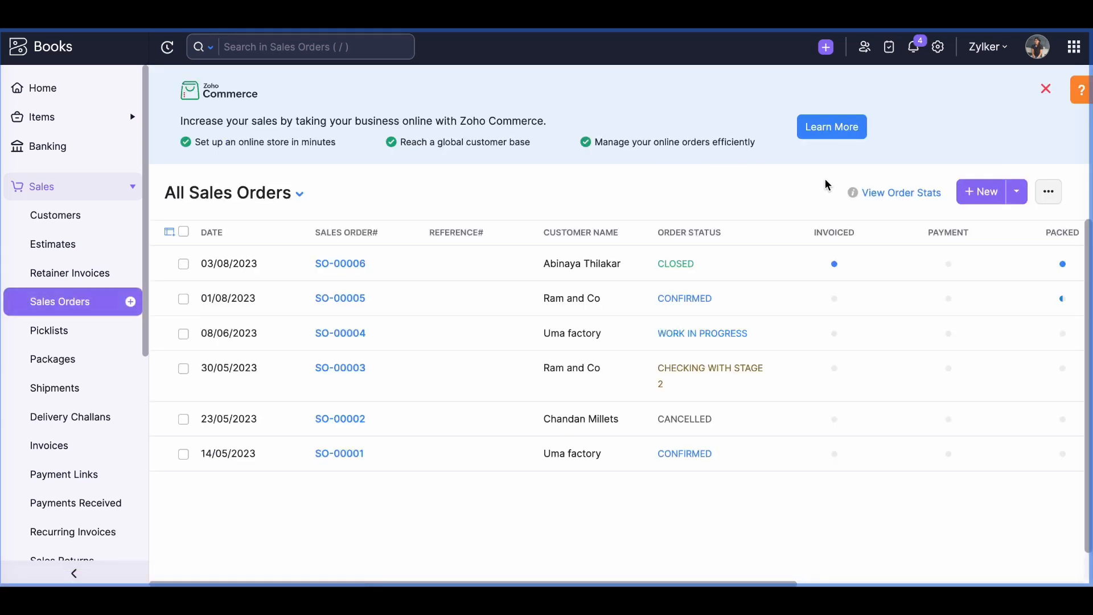
click(986, 197)
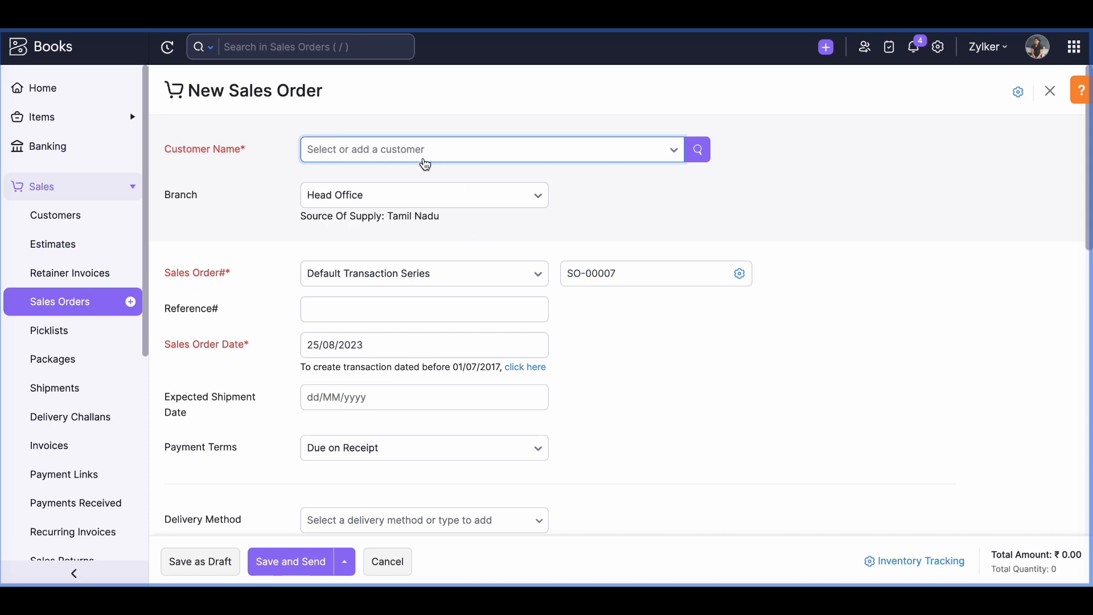
scroll(422, 300, down, 7)
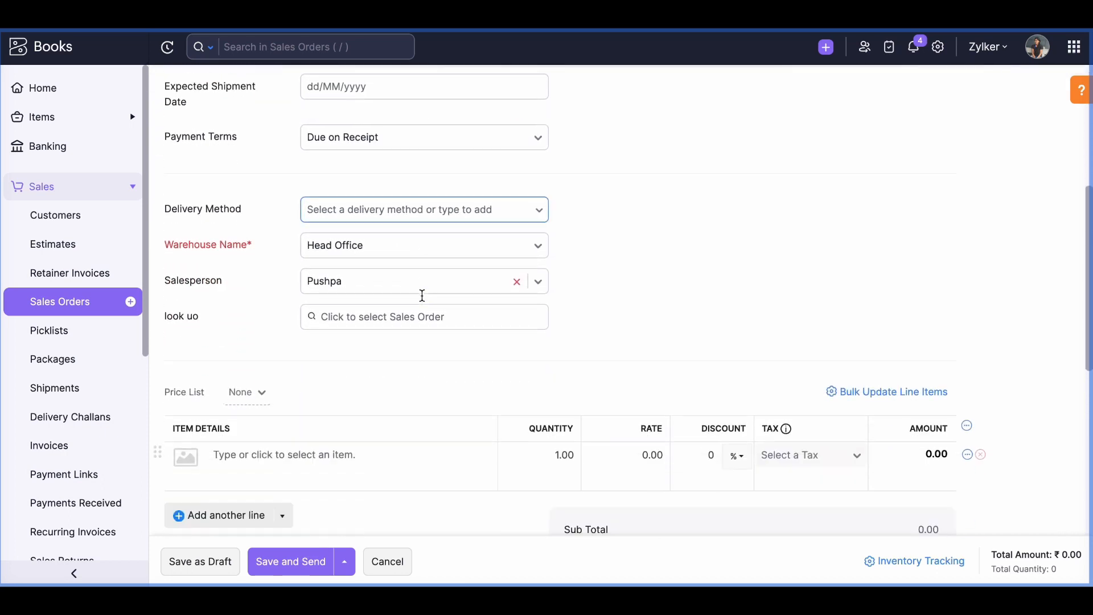
scroll(530, 405, down, 3)
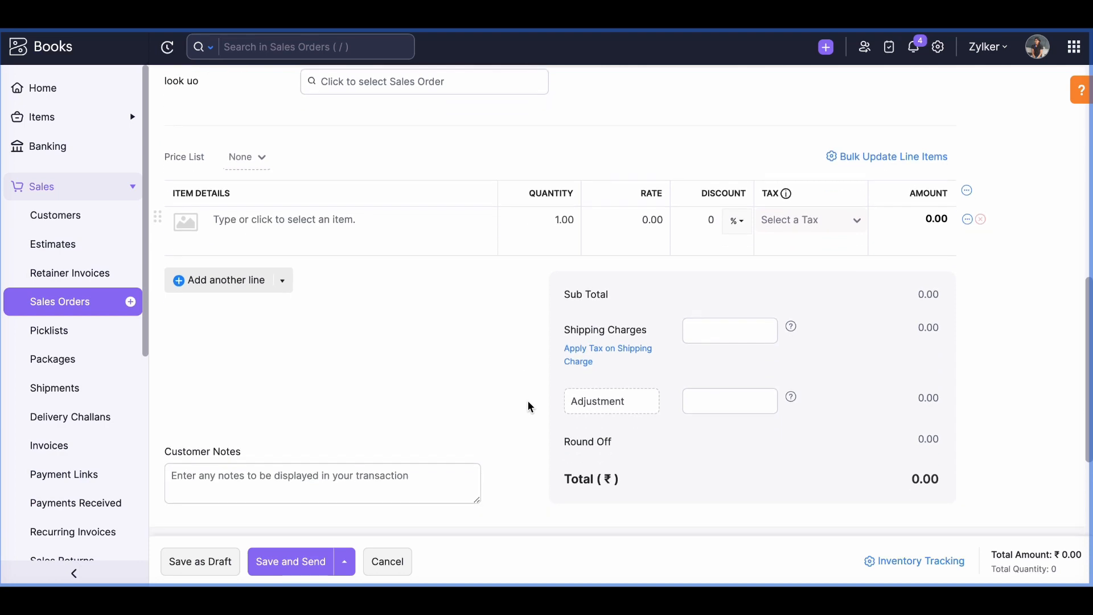
click(84, 309)
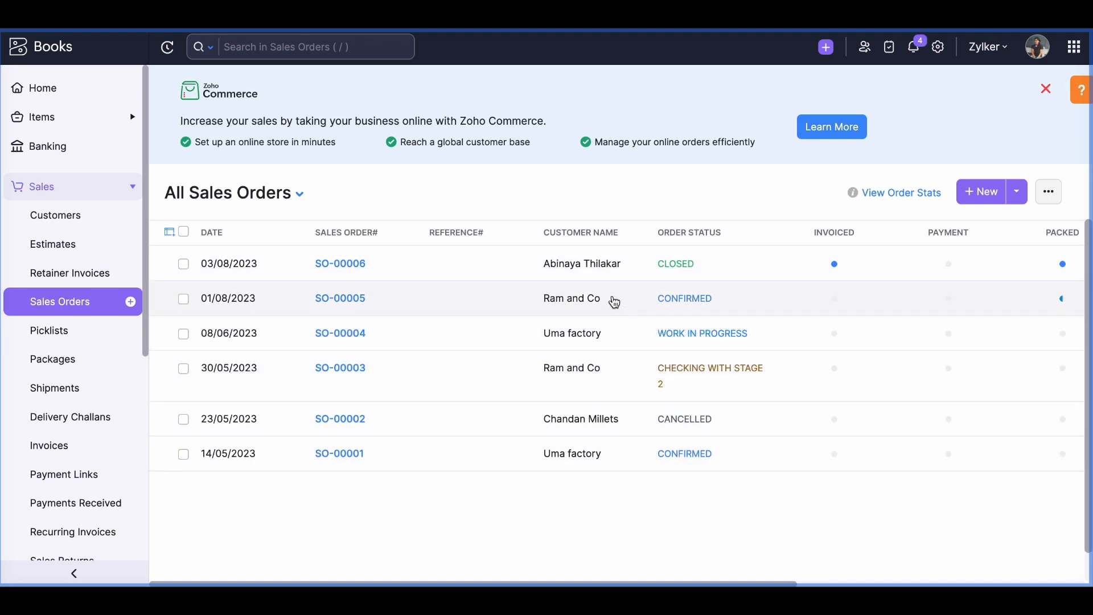
Open the confirmed Ram and Co sales order dated 01/08/2023 and view its invoice conversion and Create options
click(588, 302)
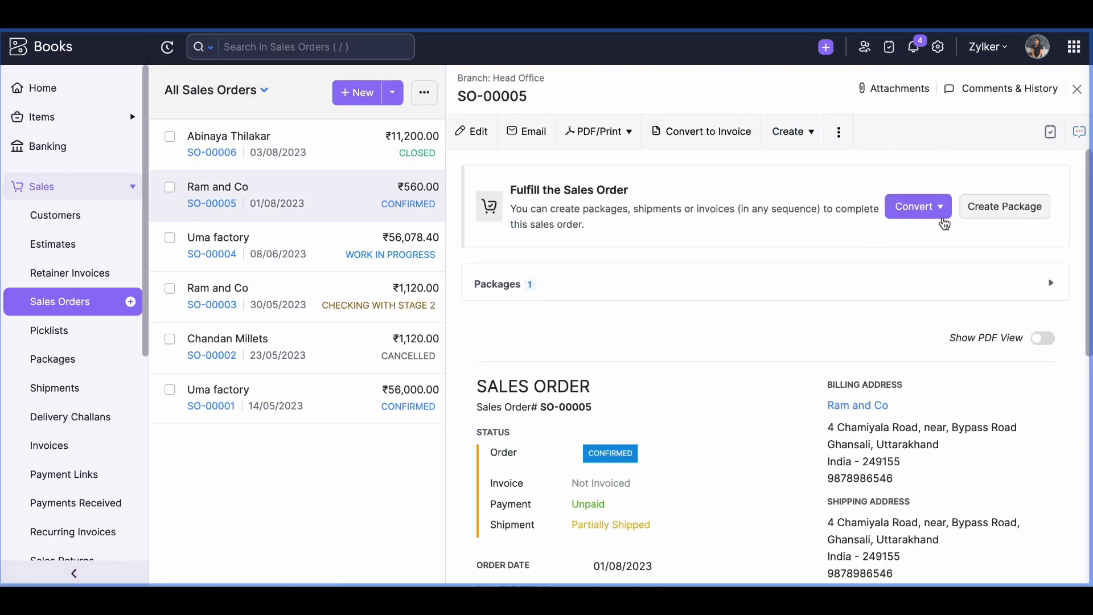
click(942, 209)
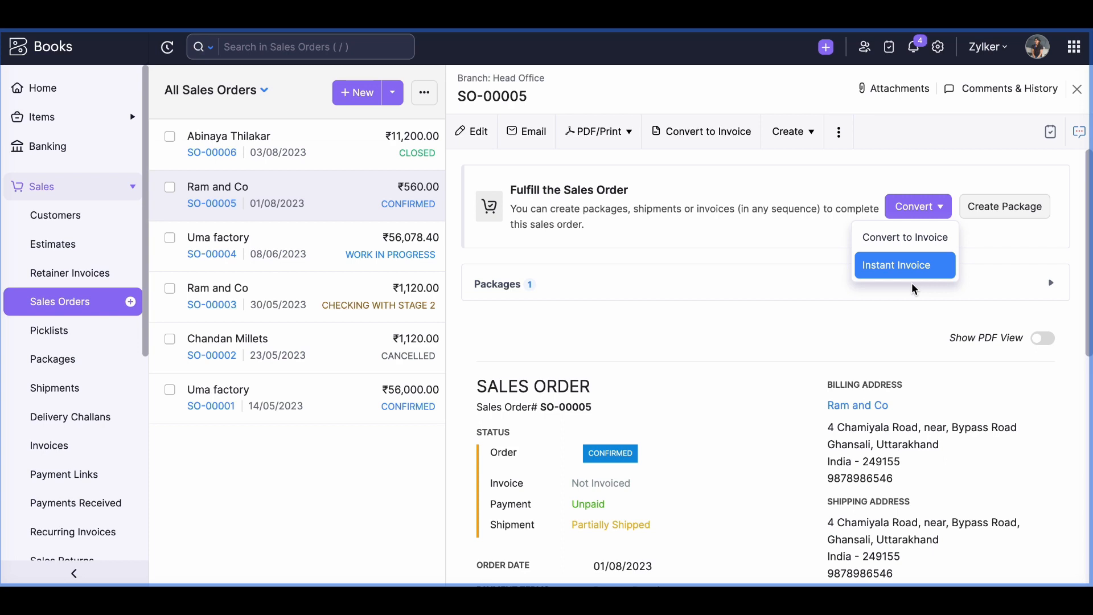
click(797, 131)
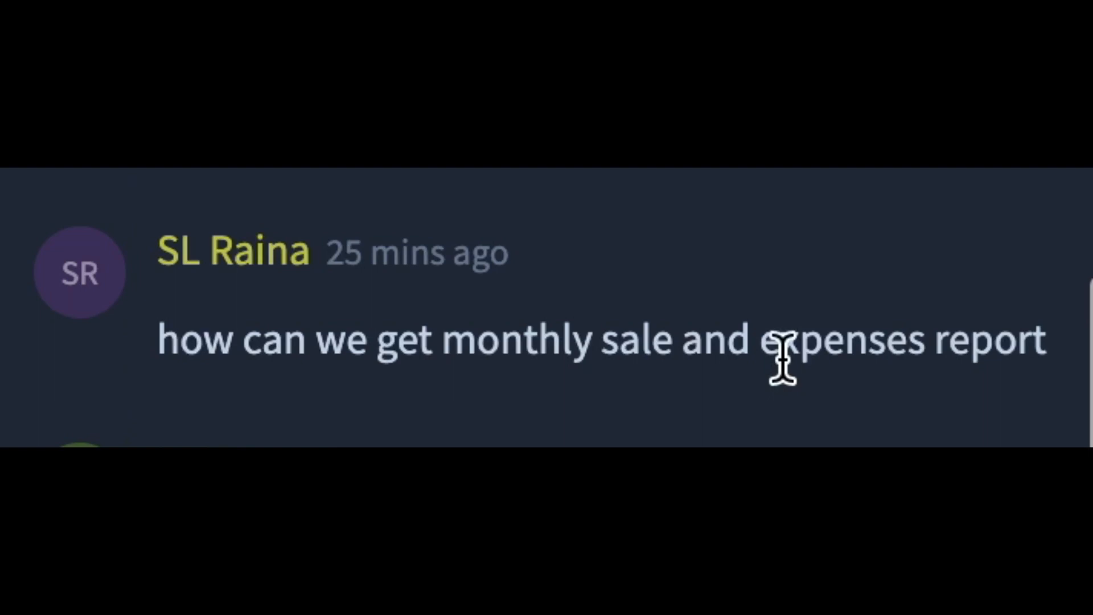
Open the Reports overview with the general report groups
scroll(85, 455, down, 5)
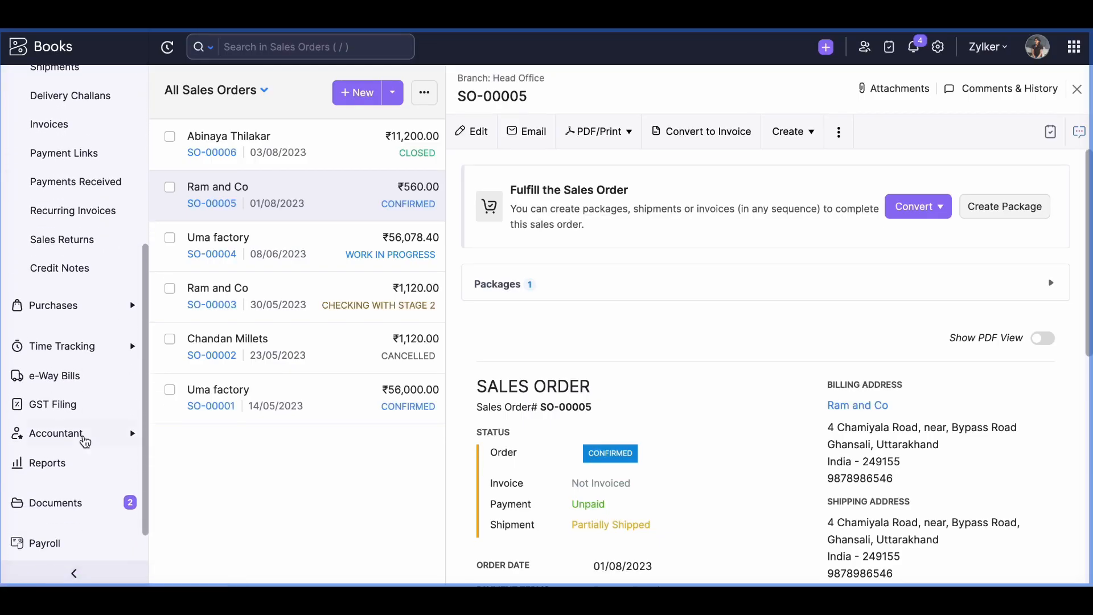
scroll(99, 496, down, 2)
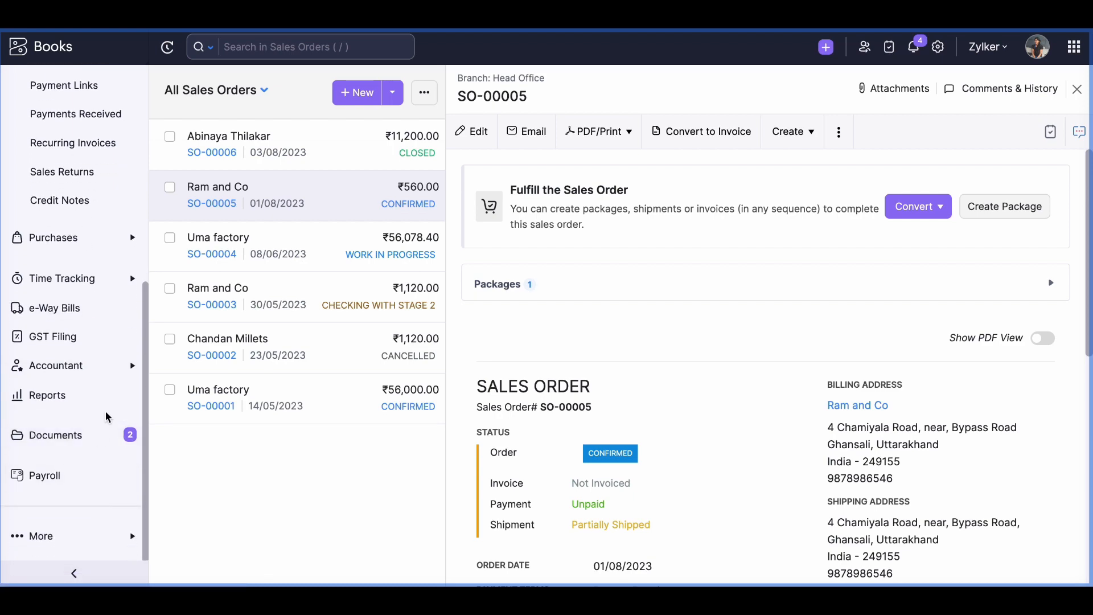
click(65, 398)
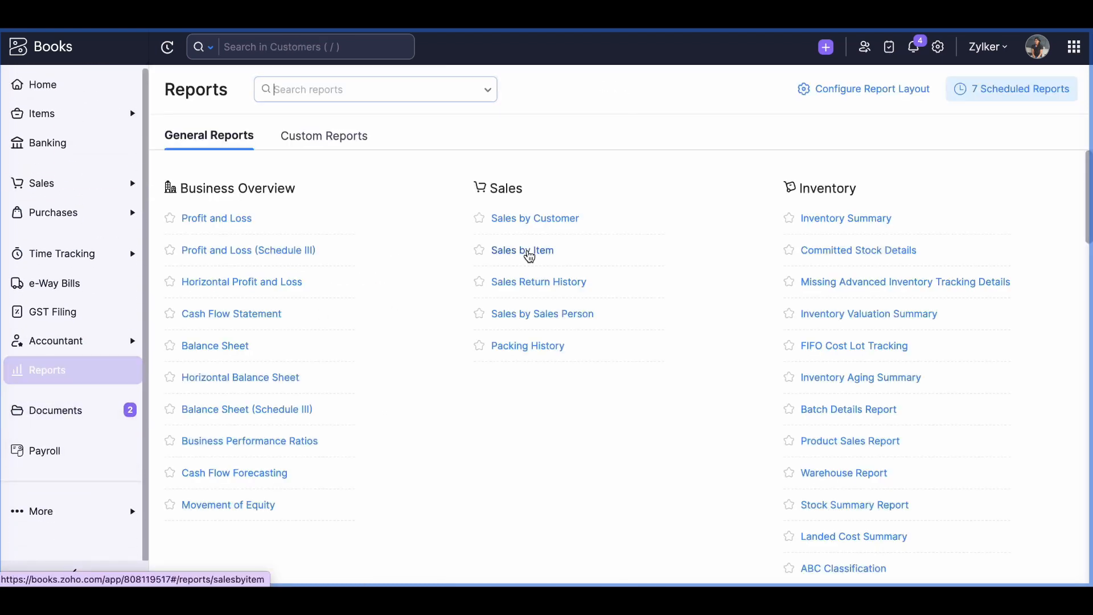
Look through the general report groups and open the Invoice Details report under Receivables
scroll(528, 253, down, 2)
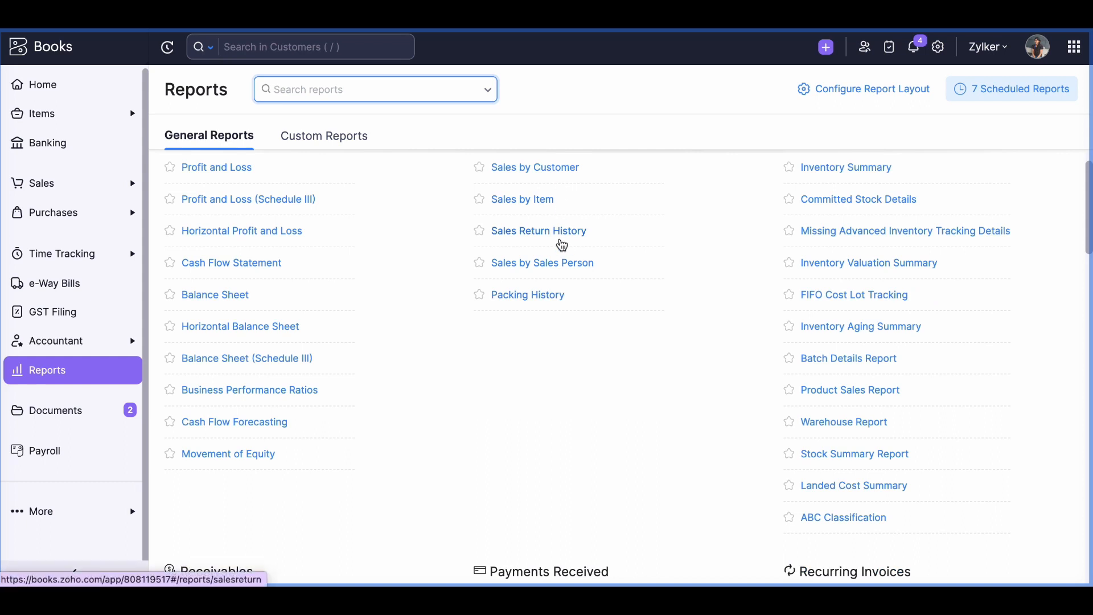
scroll(552, 249, up, 2)
scroll(563, 236, down, 5)
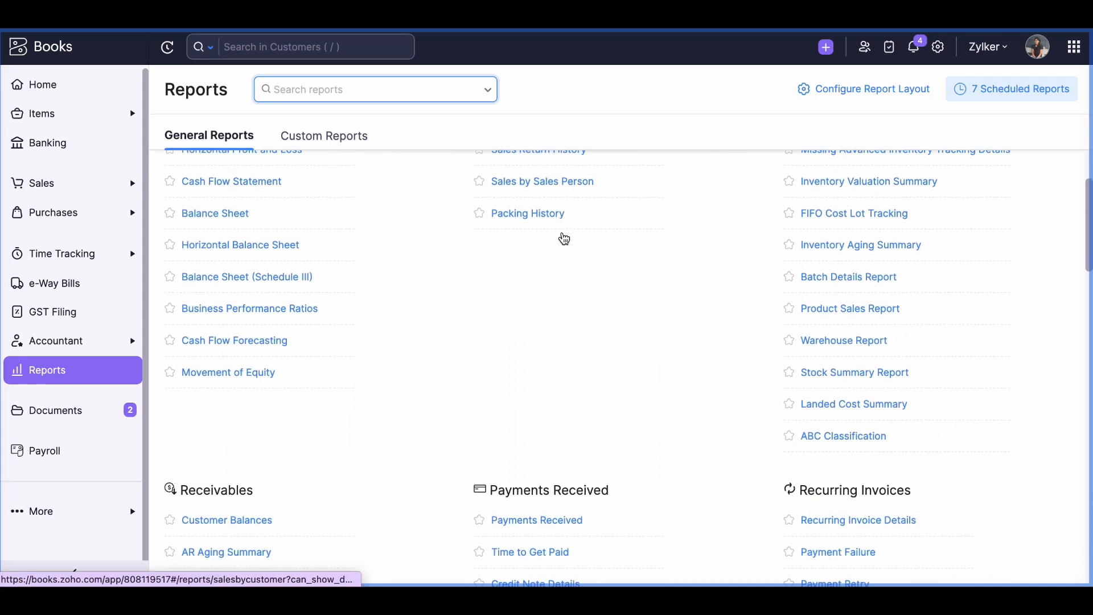
scroll(564, 239, down, 5)
scroll(478, 313, down, 3)
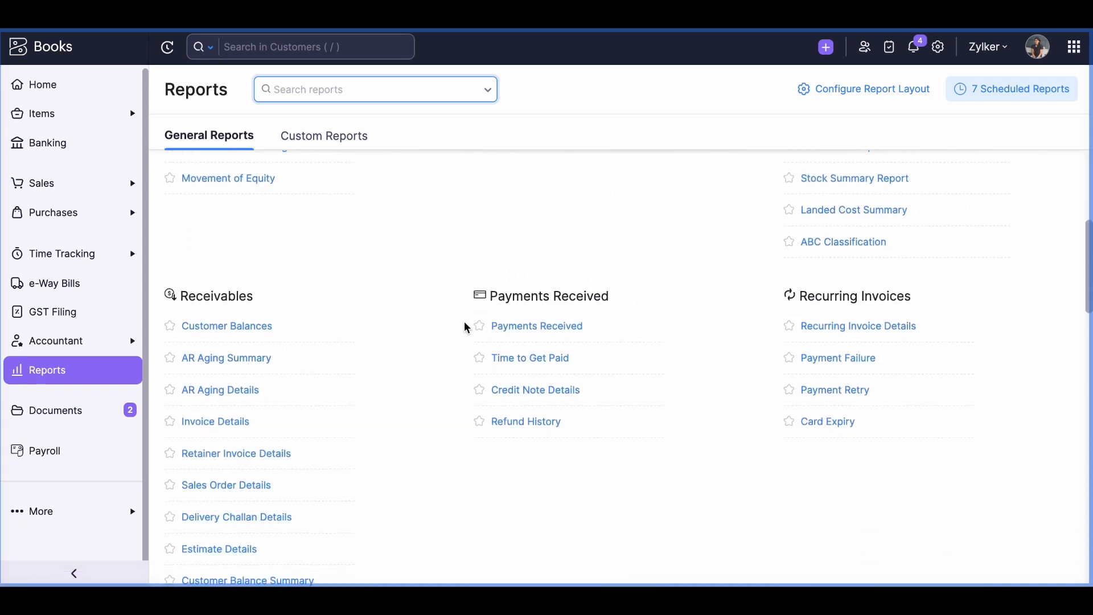
click(224, 431)
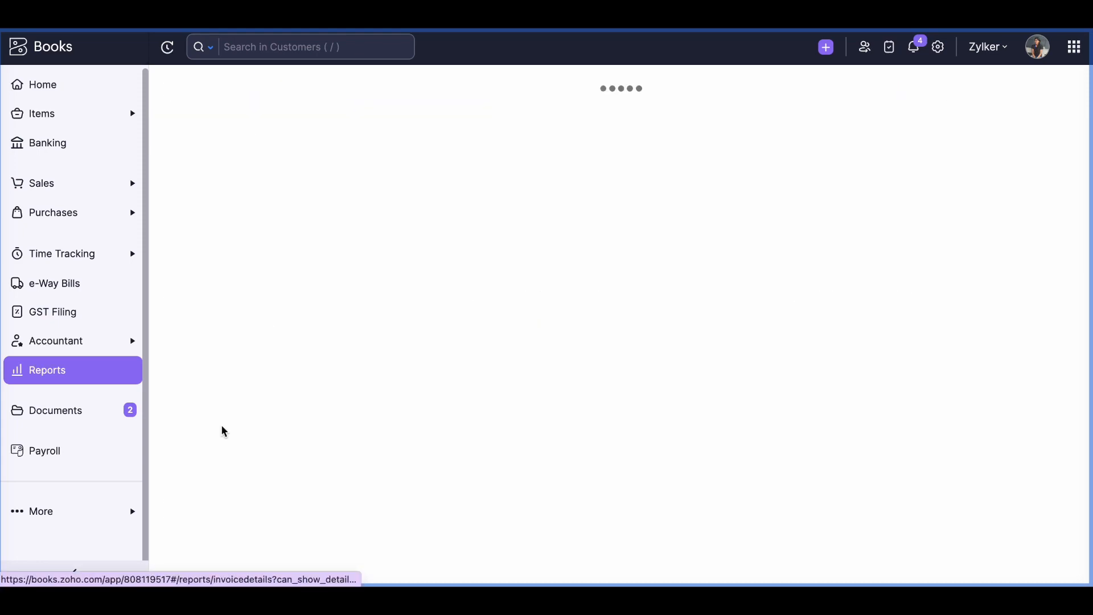
Examine the invoice entries by customer in the Invoice Details report and view its customization settings without changing them
scroll(557, 370, down, 2)
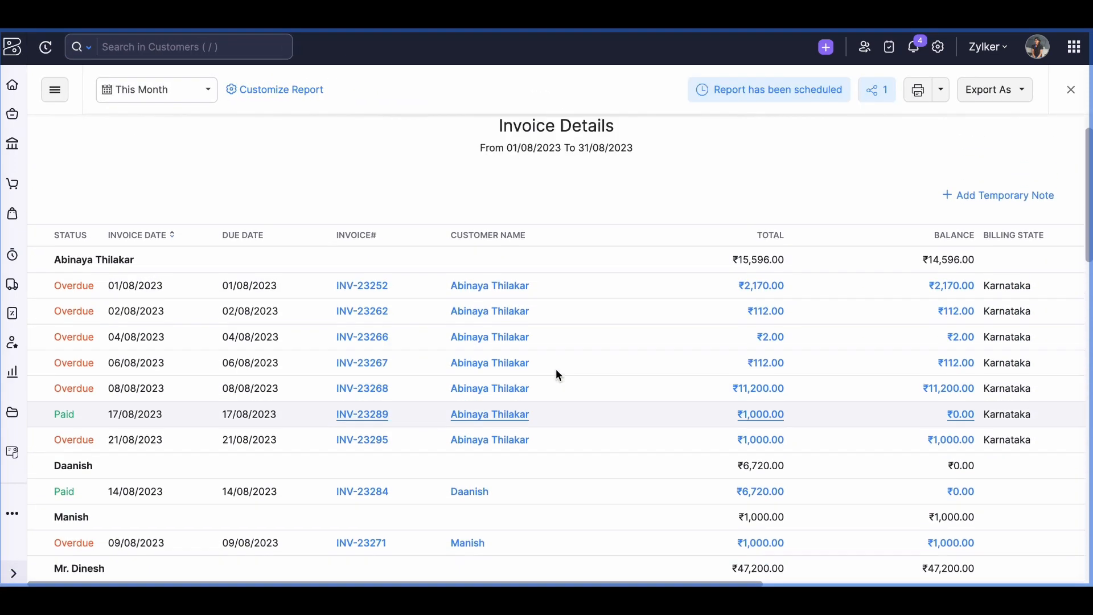
scroll(558, 375, up, 2)
scroll(558, 375, down, 4)
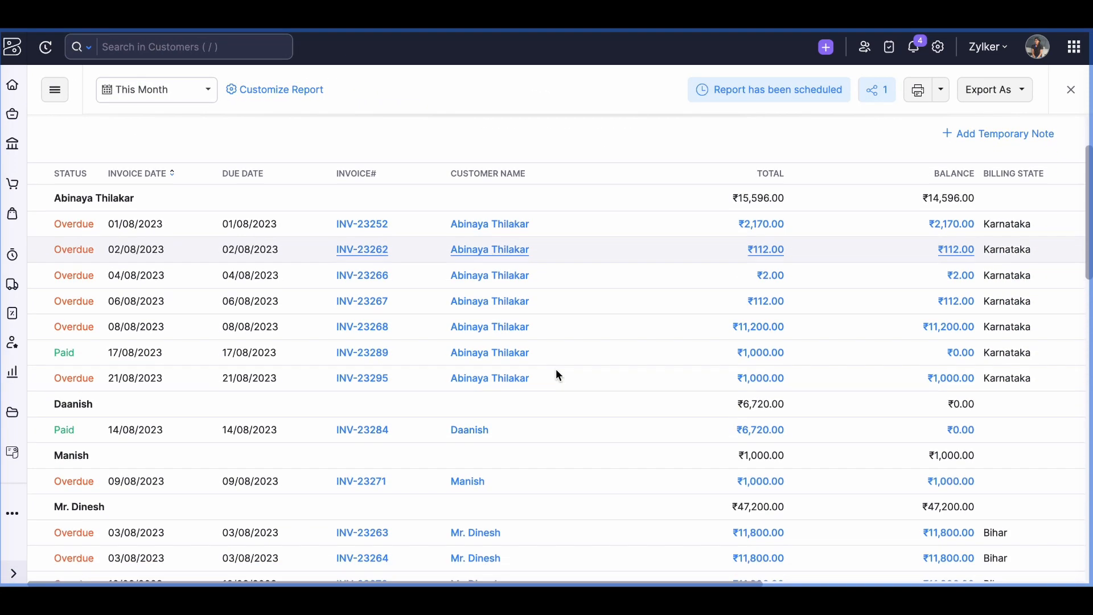
scroll(557, 373, down, 3)
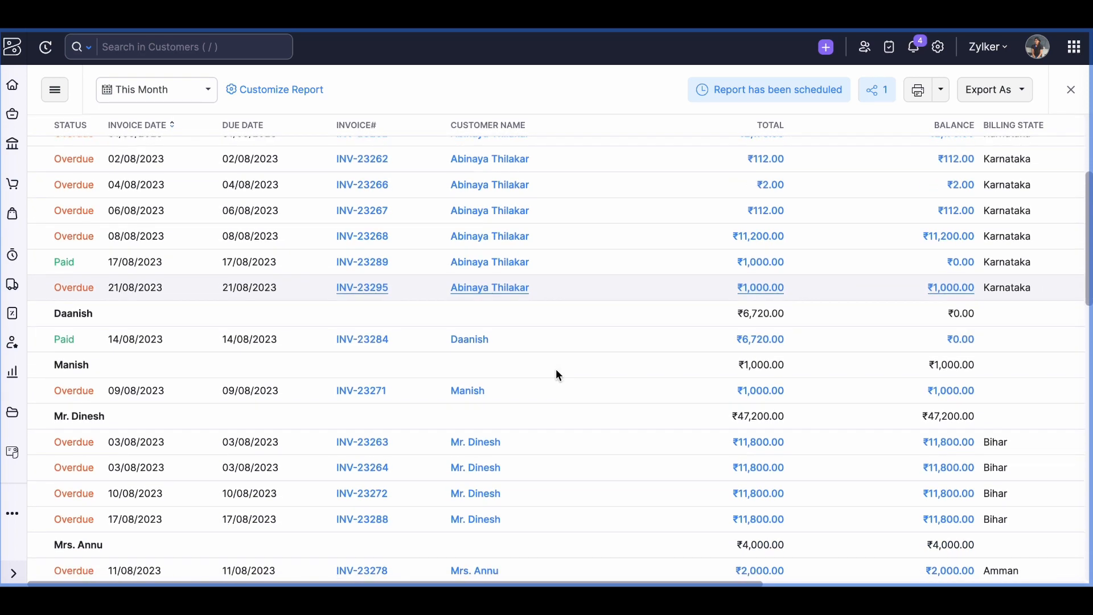
scroll(558, 375, down, 2)
scroll(558, 375, up, 7)
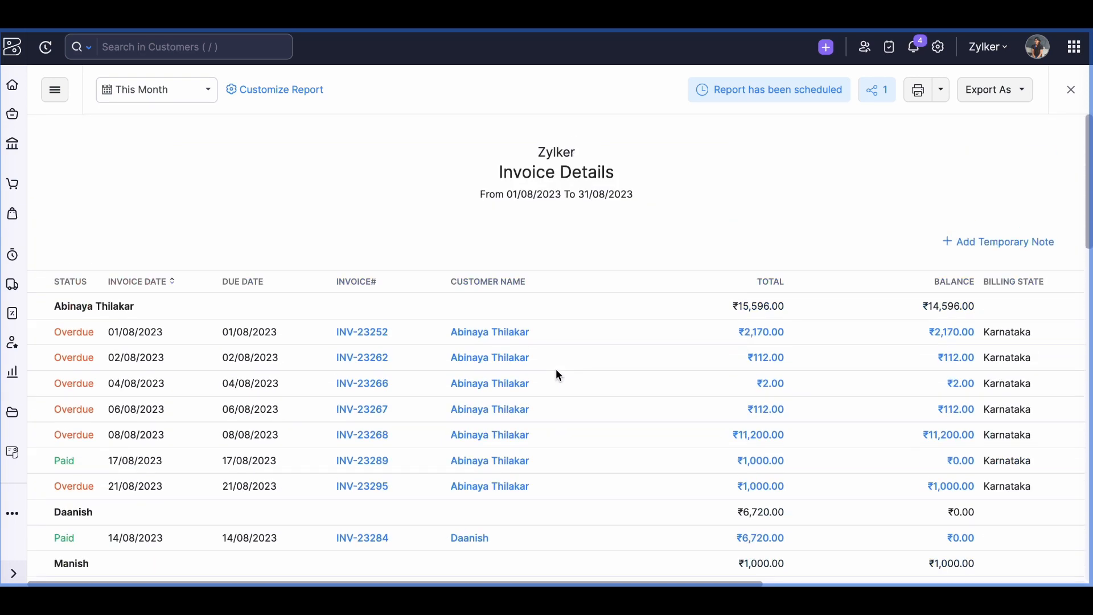
click(282, 91)
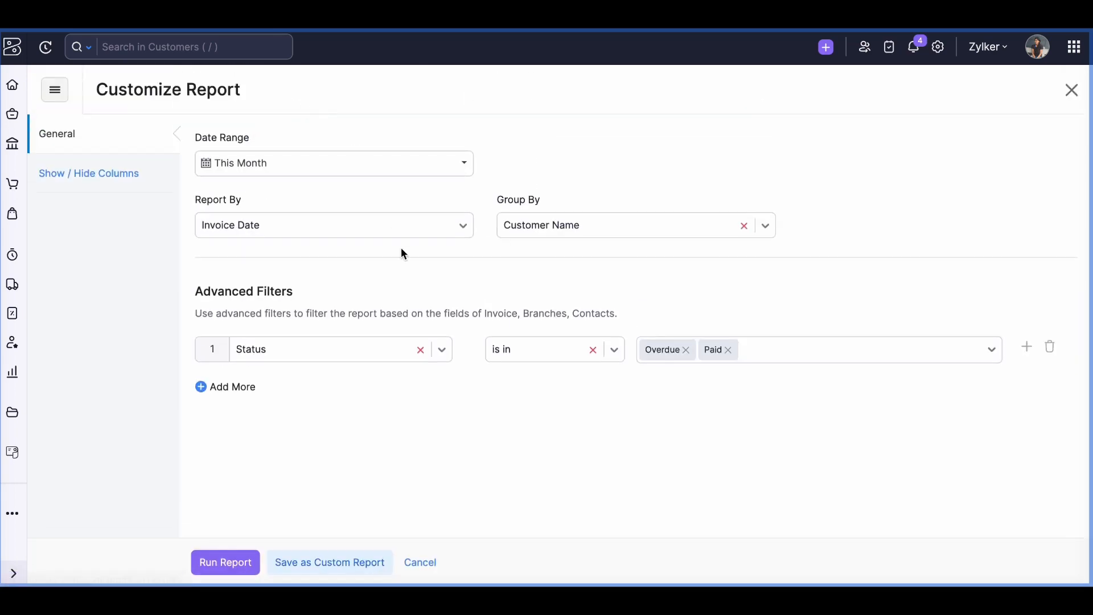
click(422, 562)
Open the Expense Details report from the Purchases and Expenses group and bring up its customization settings
click(13, 372)
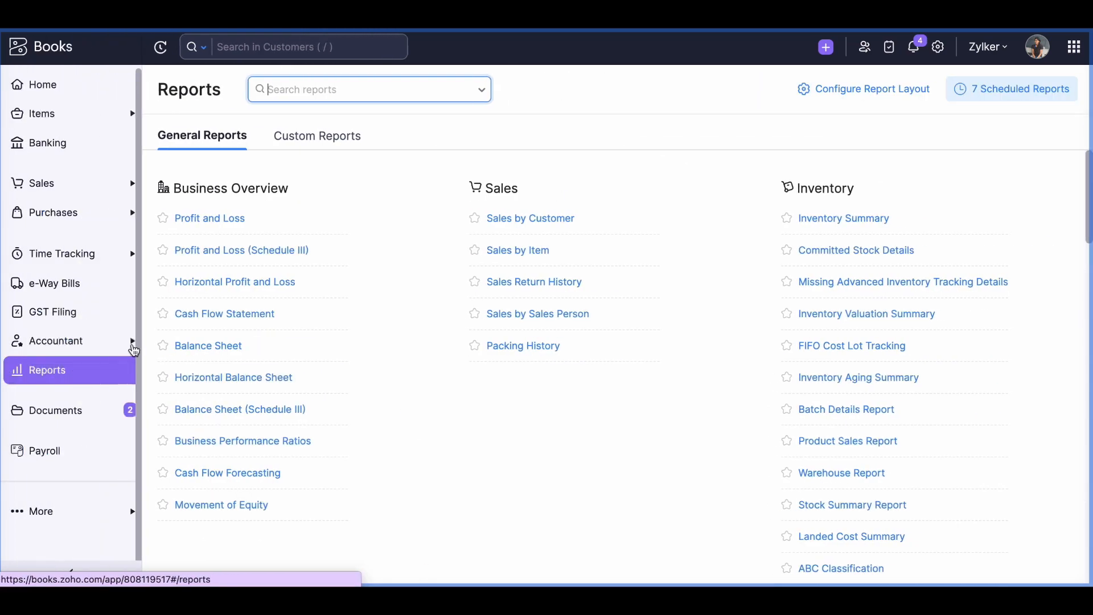
scroll(409, 370, down, 13)
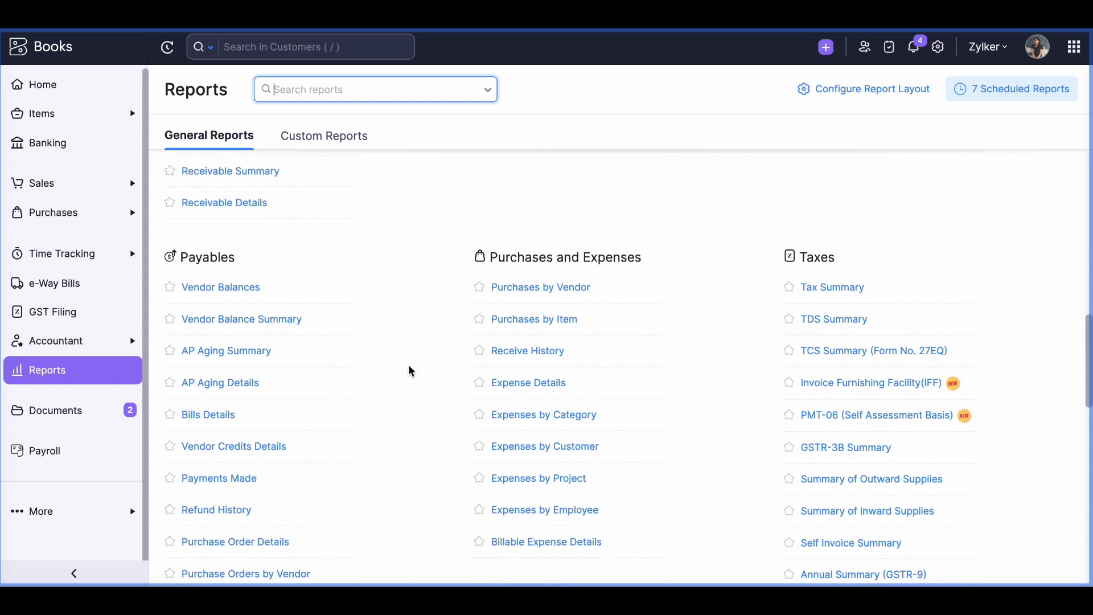
scroll(410, 370, down, 2)
click(522, 287)
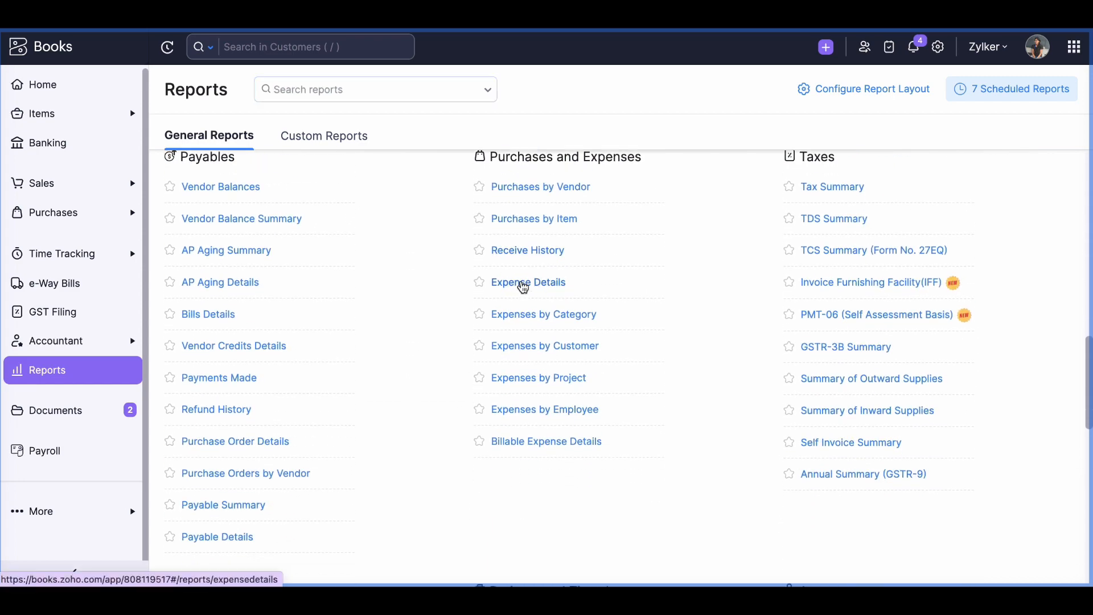
scroll(489, 339, down, 2)
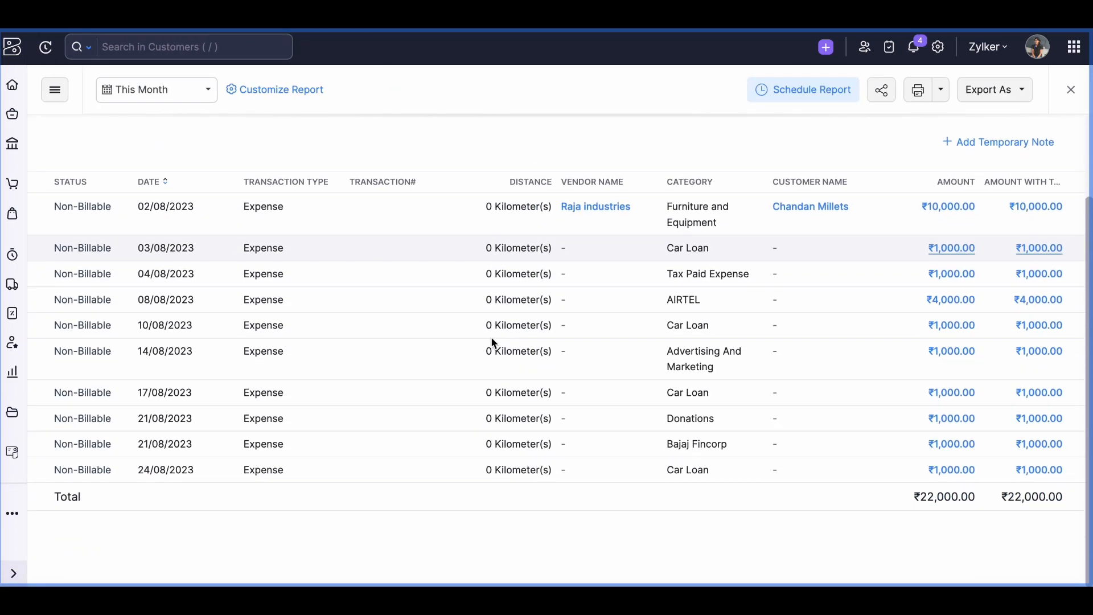
scroll(299, 183, up, 2)
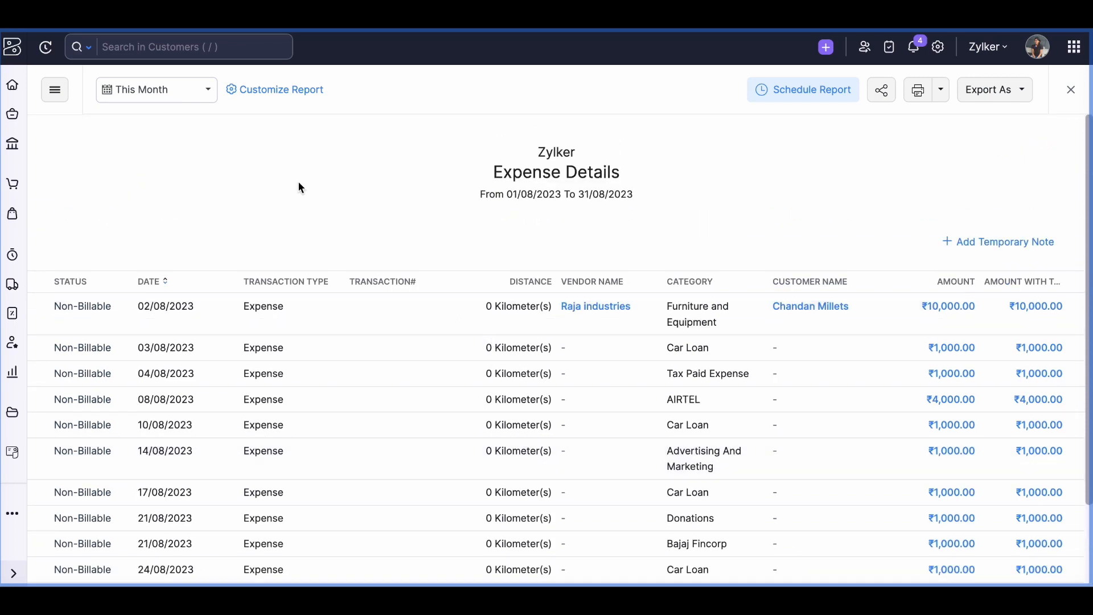
click(282, 88)
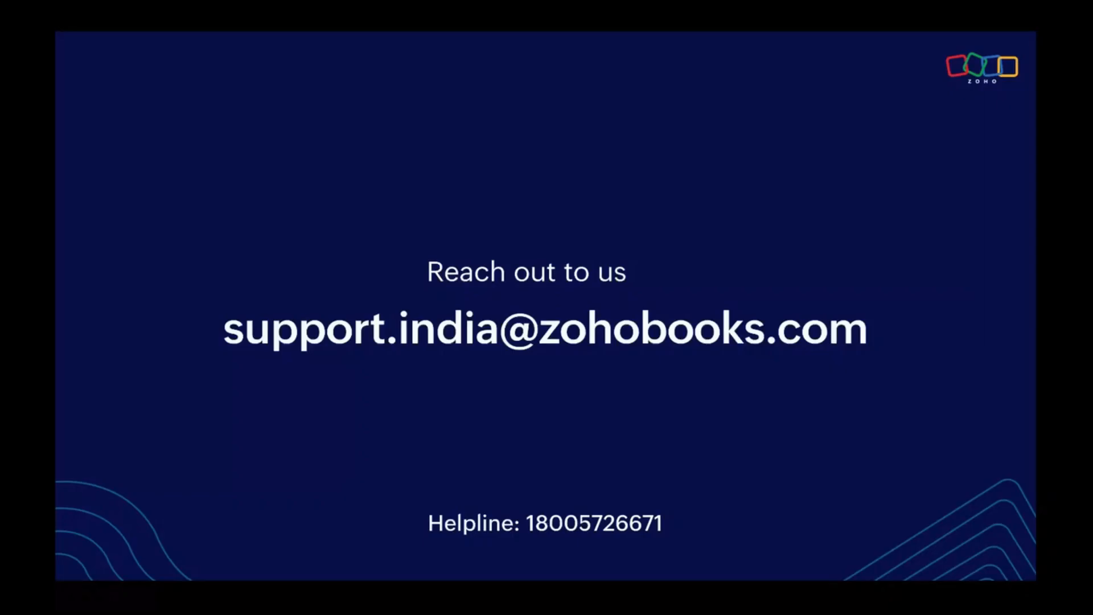